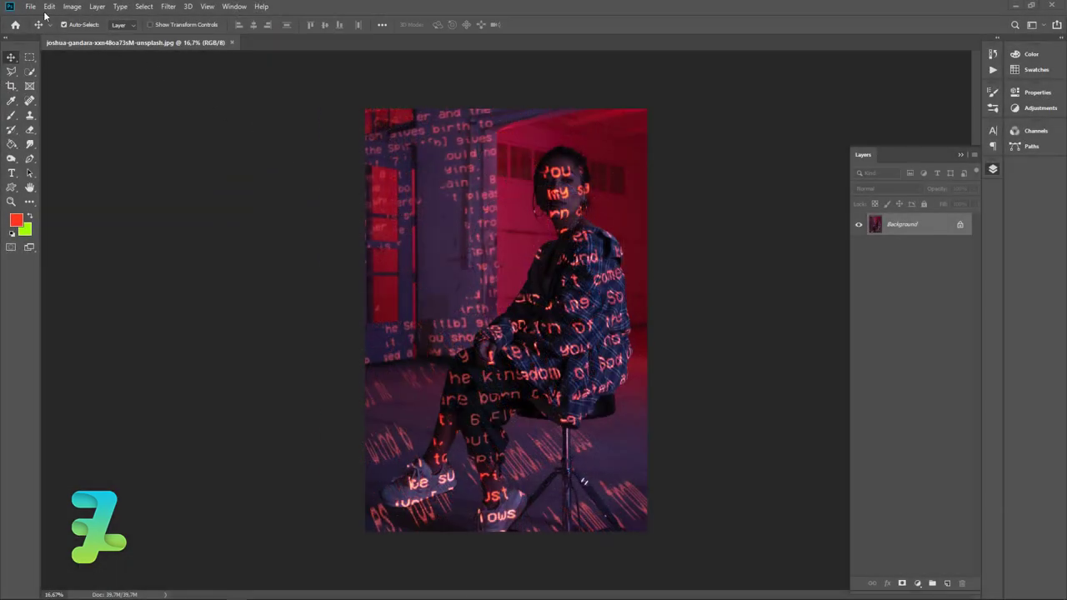
- Create a new 12.8 × 12.8 cm document at 300 Pixels/Inch (Untitled-1)
click(30, 6)
click(38, 18)
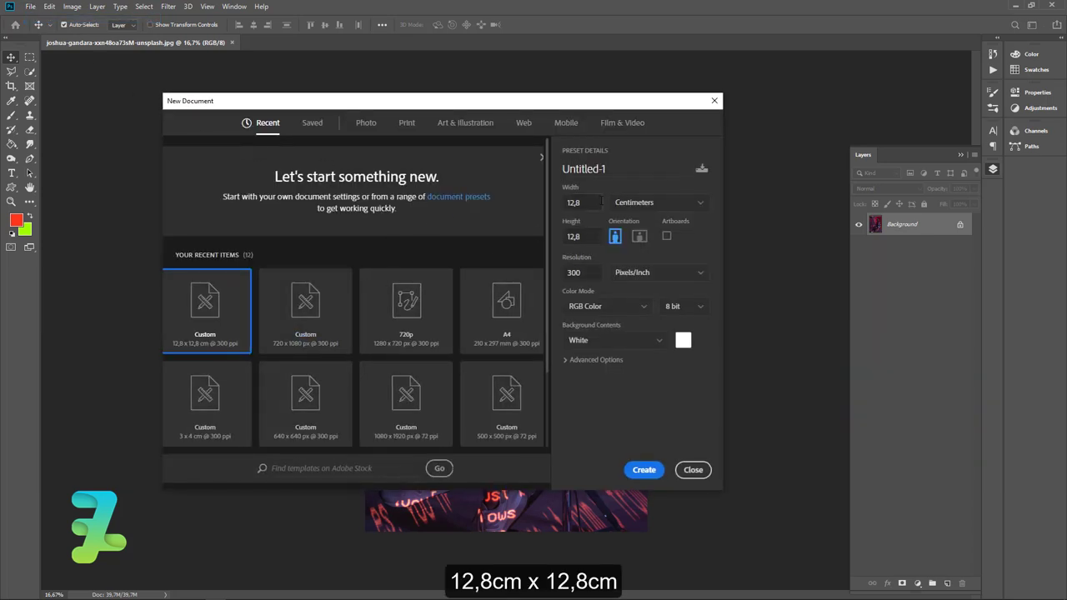
key(Tab)
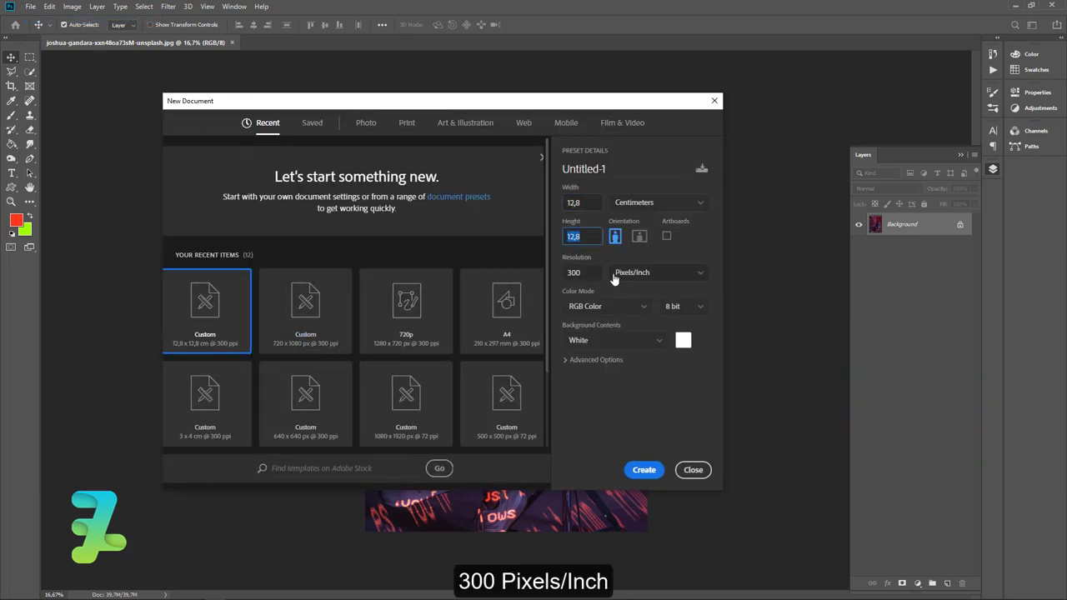
key(Tab)
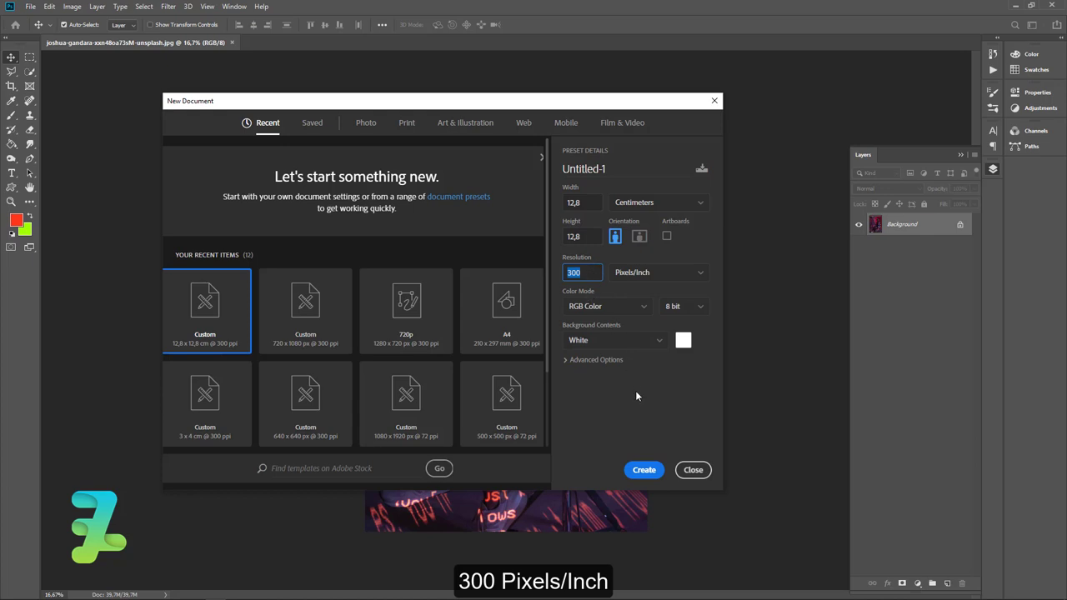
click(641, 470)
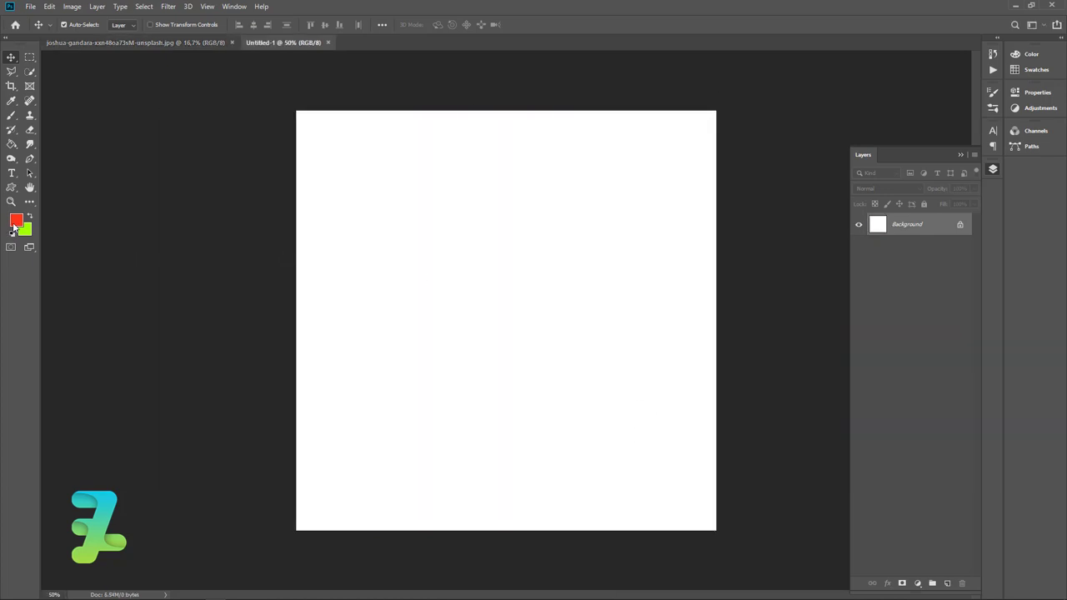
- Set the foreground colour to black and paint-bucket fill the white canvas
click(16, 220)
drag(639, 331, 636, 430)
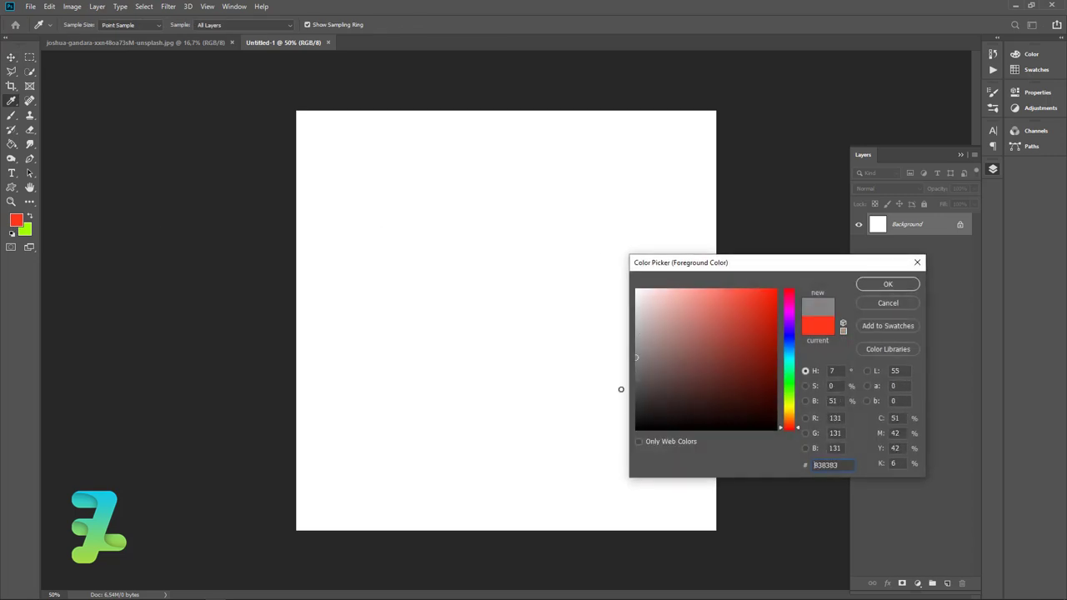
click(865, 283)
key(g)
click(531, 192)
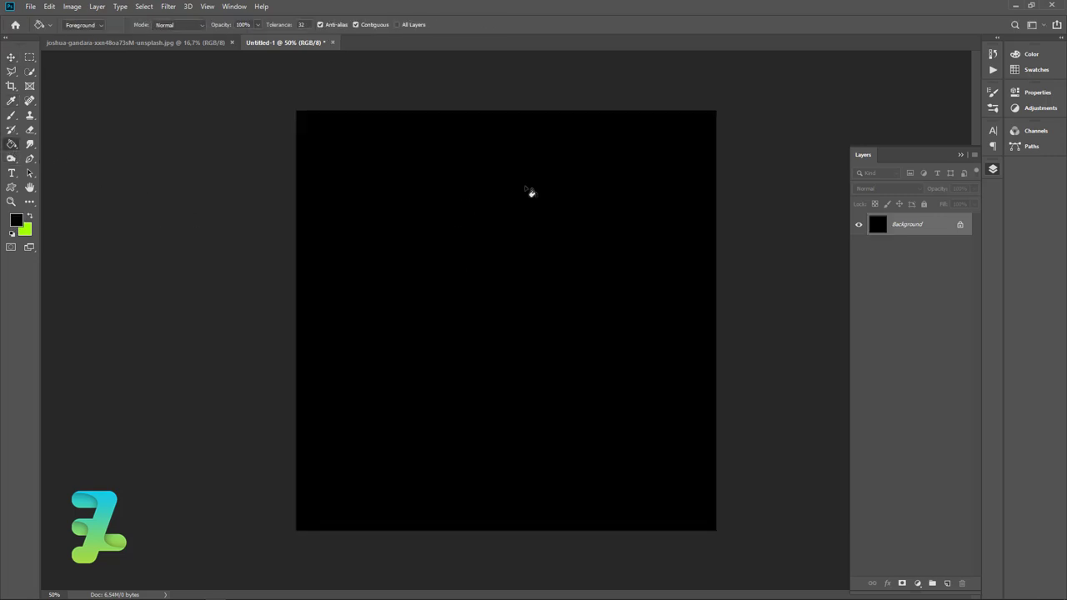
- Drag the neon photo onto the black canvas as Layer 1
click(140, 46)
right_click(140, 46)
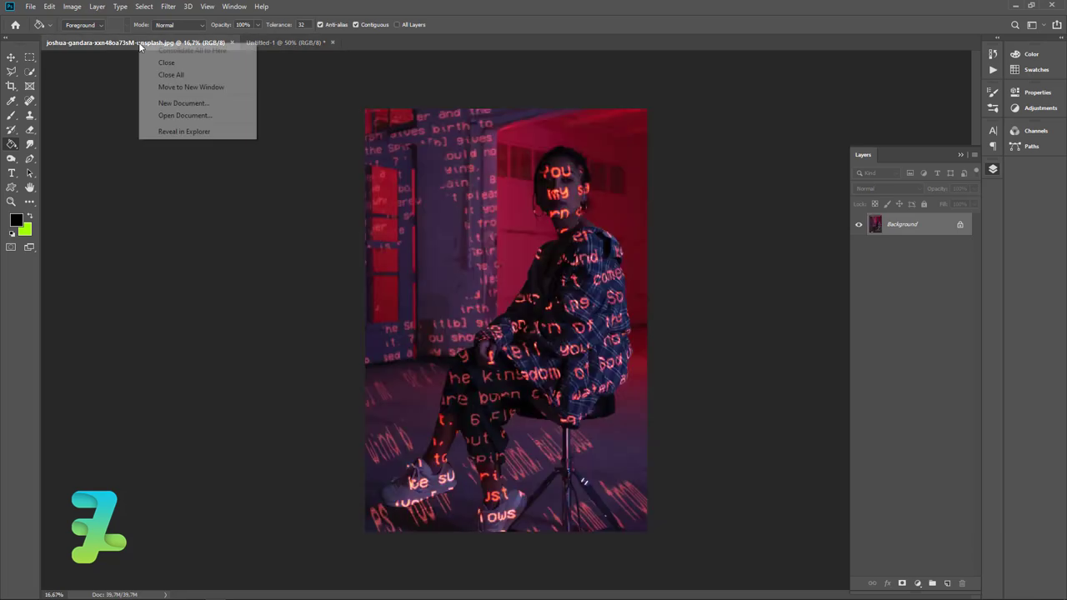
click(190, 86)
key(v)
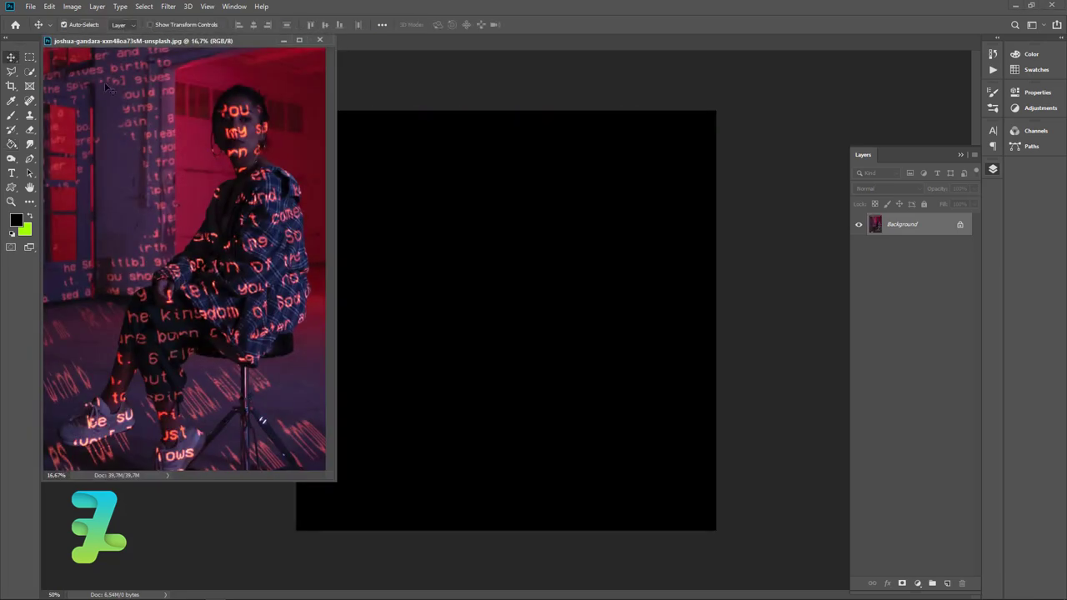
drag(105, 82, 350, 163)
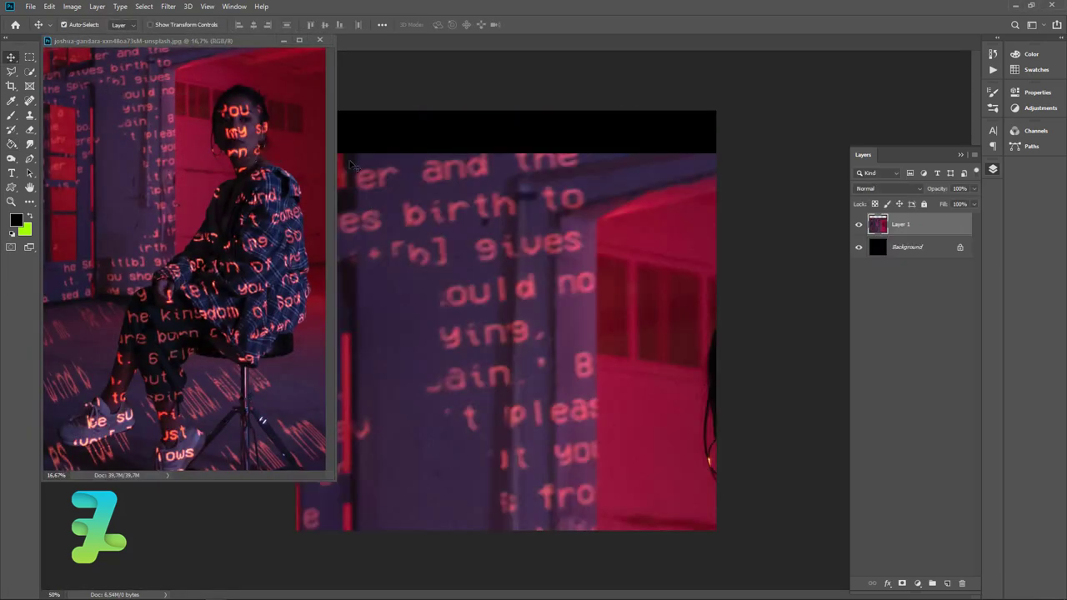
click(321, 41)
key(ctrl+minus)
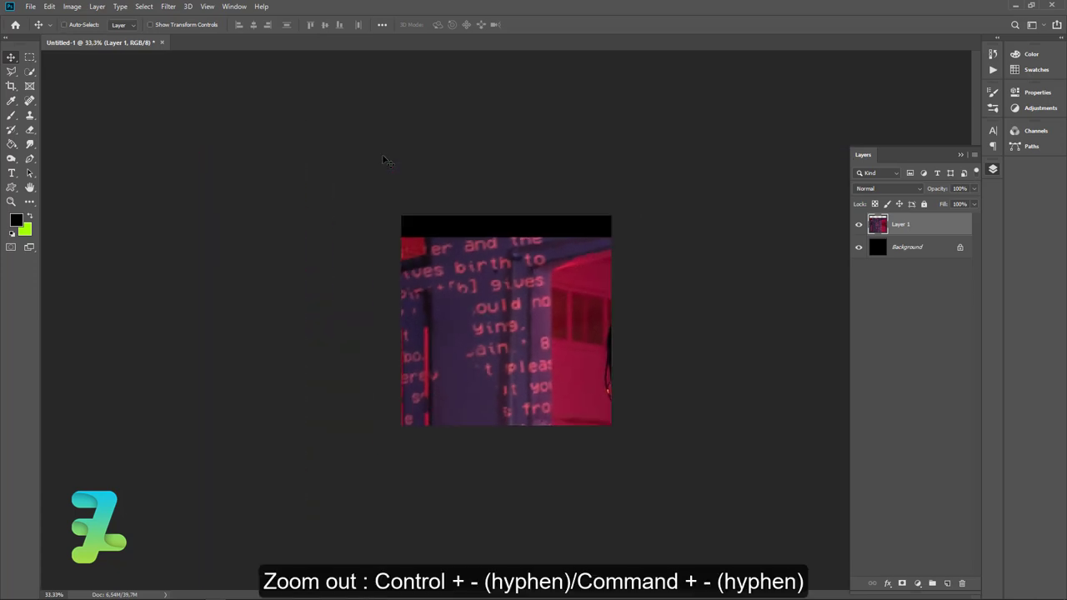
key(ctrl+minus)
- Free Transform the photo down to about 30% and position it on the canvas
key(ctrl+t)
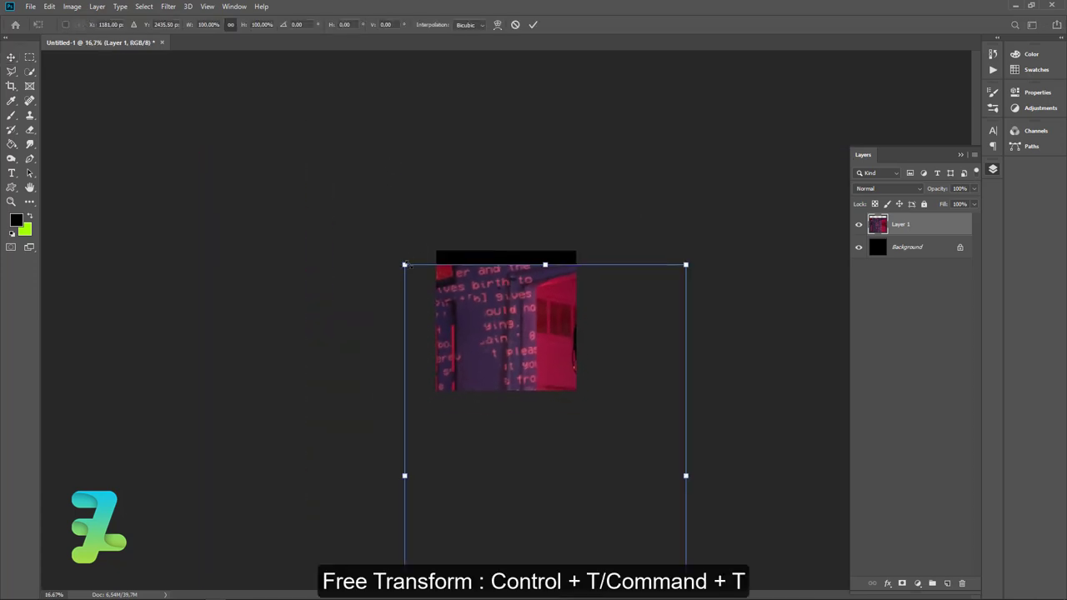
drag(405, 265, 504, 411)
drag(537, 448, 478, 296)
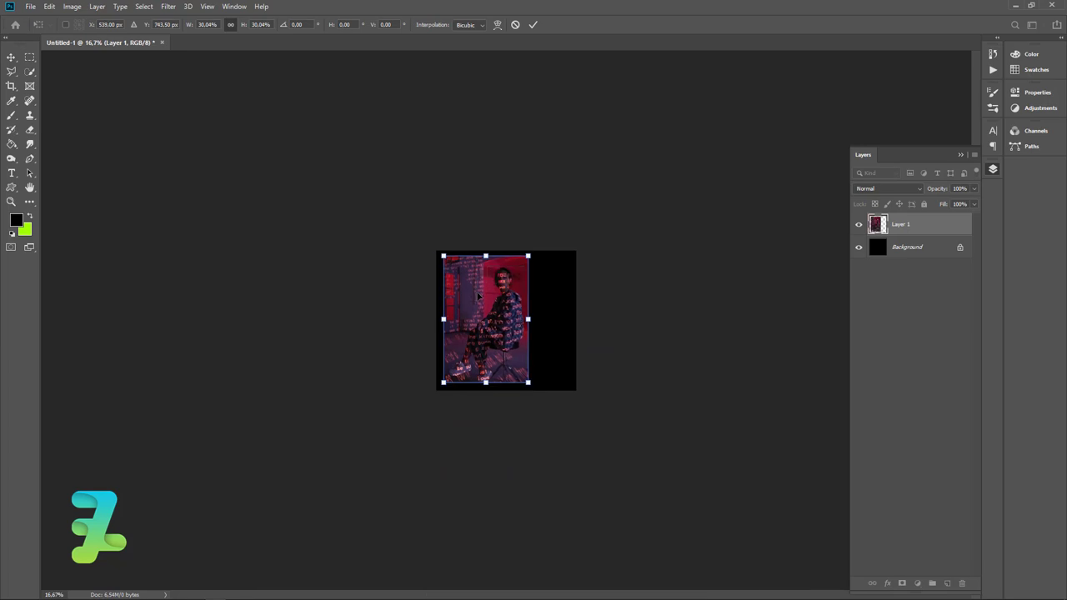
key(ctrl+plus)
key(ctrl+plus)
key(ctrl+plus)
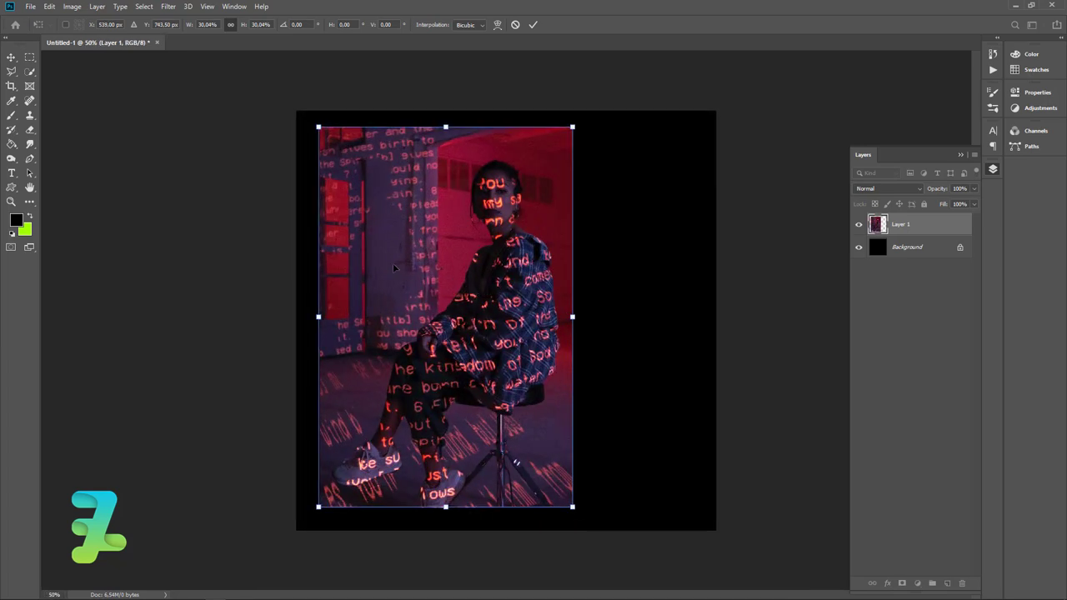
drag(387, 268, 382, 264)
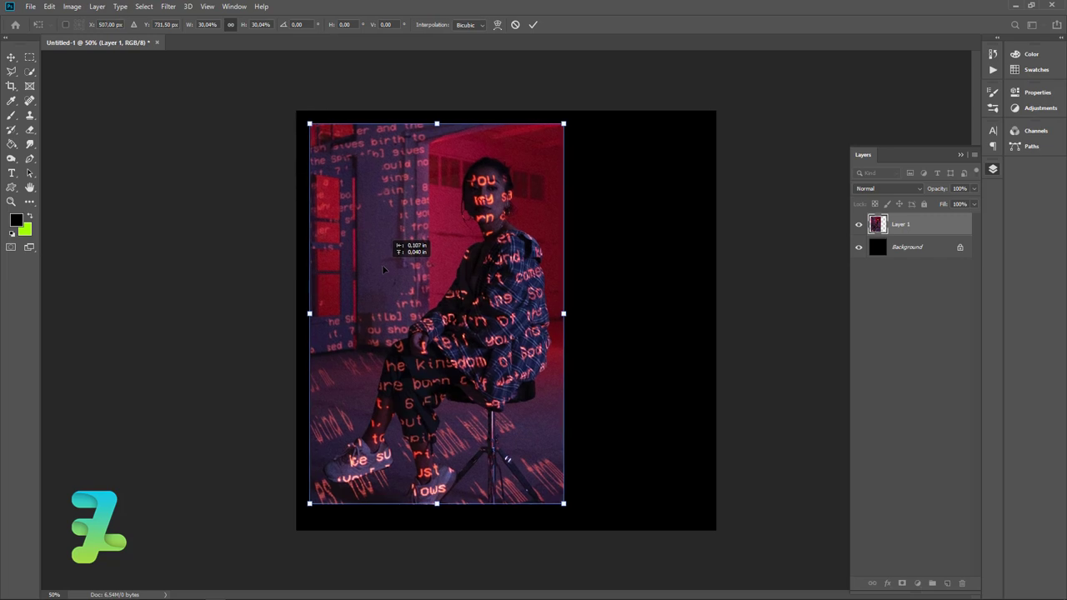
click(14, 62)
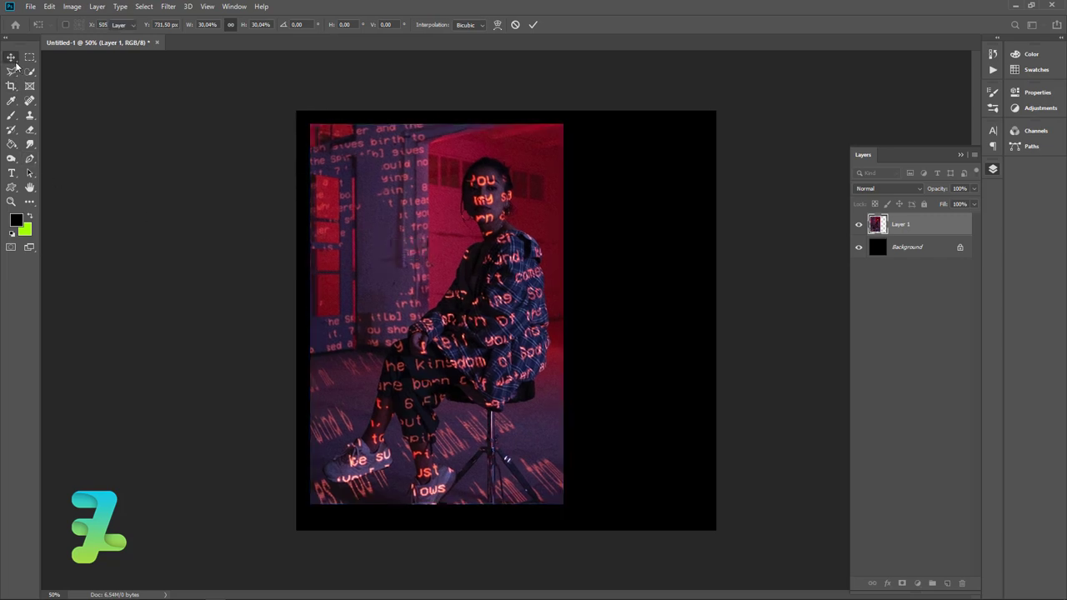
- Centre the photo vertically on the canvas, then nudge it slightly right
key(ctrl+a)
key(ctrl+a)
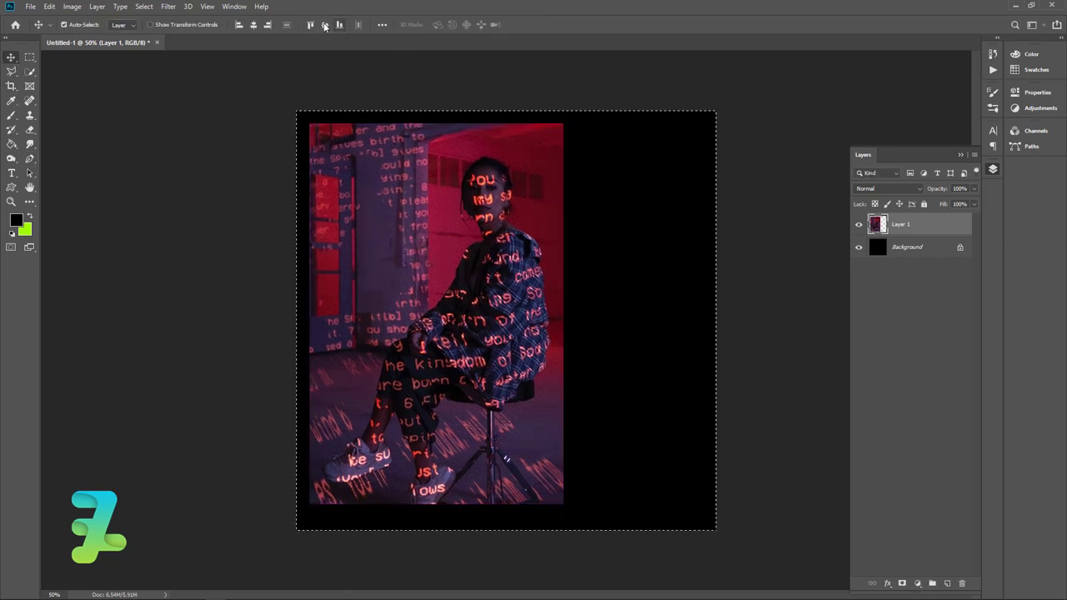
click(324, 24)
key(ctrl+d)
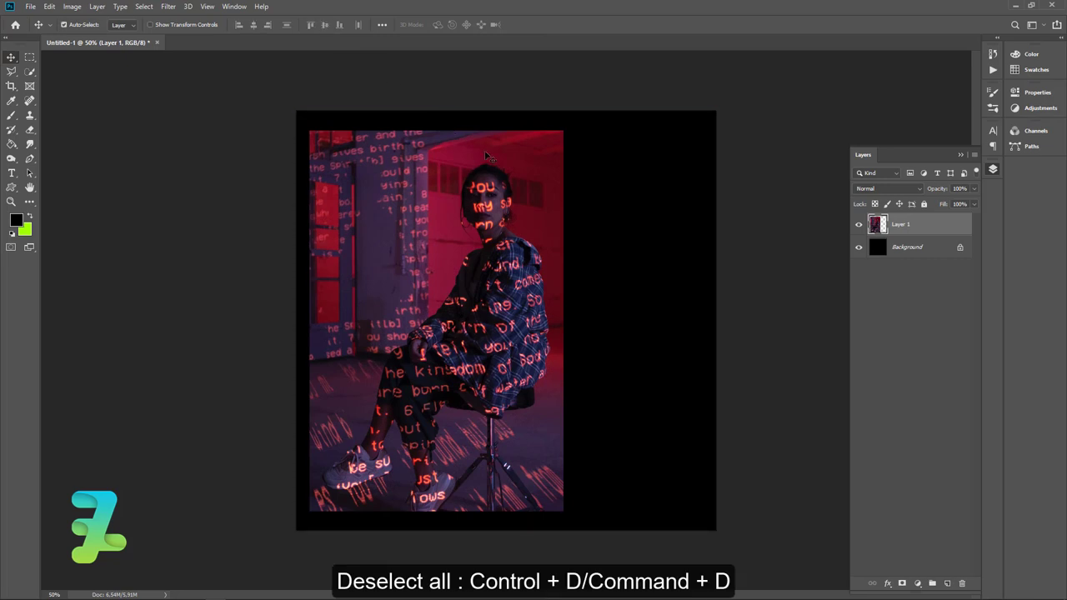
key(shift+Right)
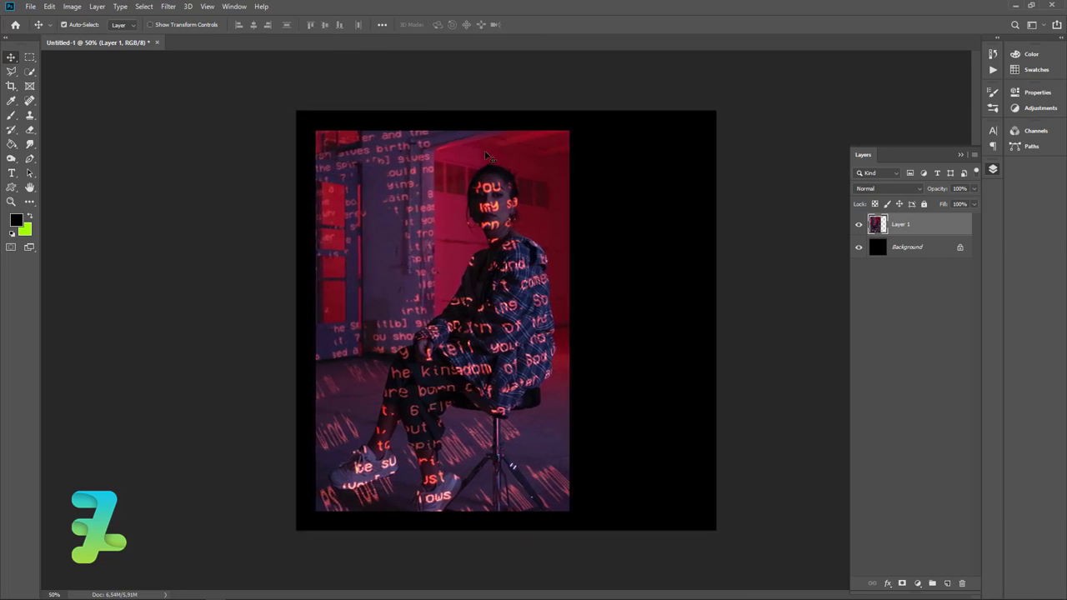
key(Right)
key(Right)
key(Right)
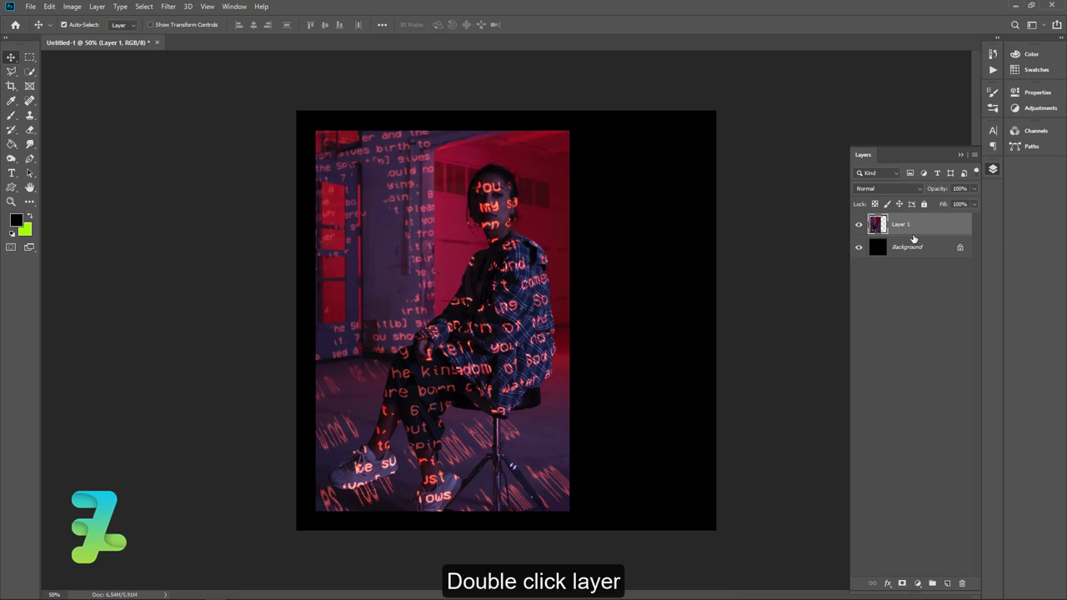
- Give Layer 1 a white Stroke layer style, Size 9 px, Position Inside
double_click(913, 237)
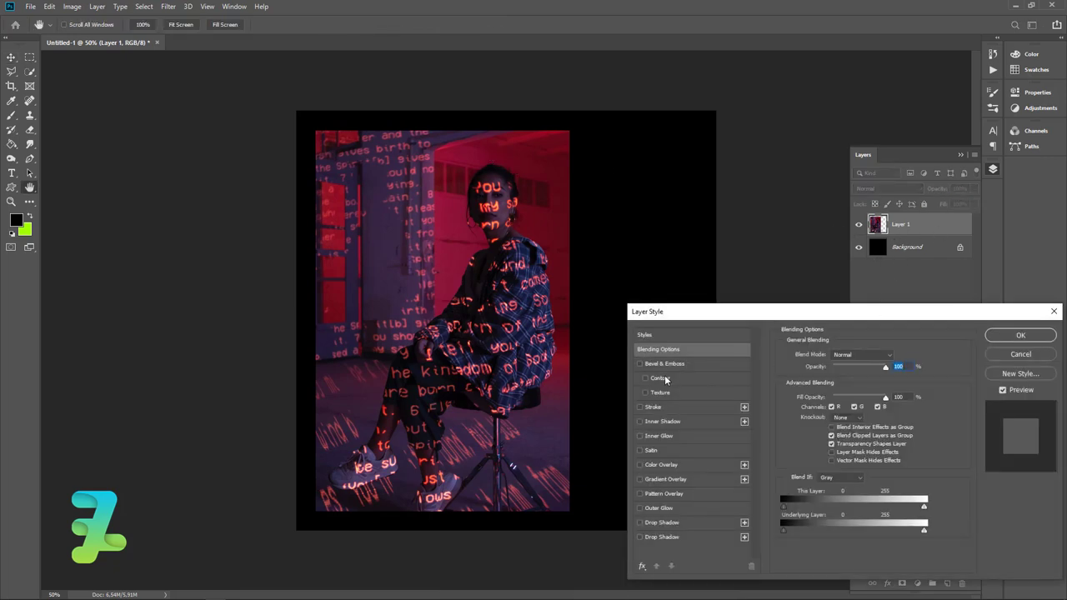
click(641, 406)
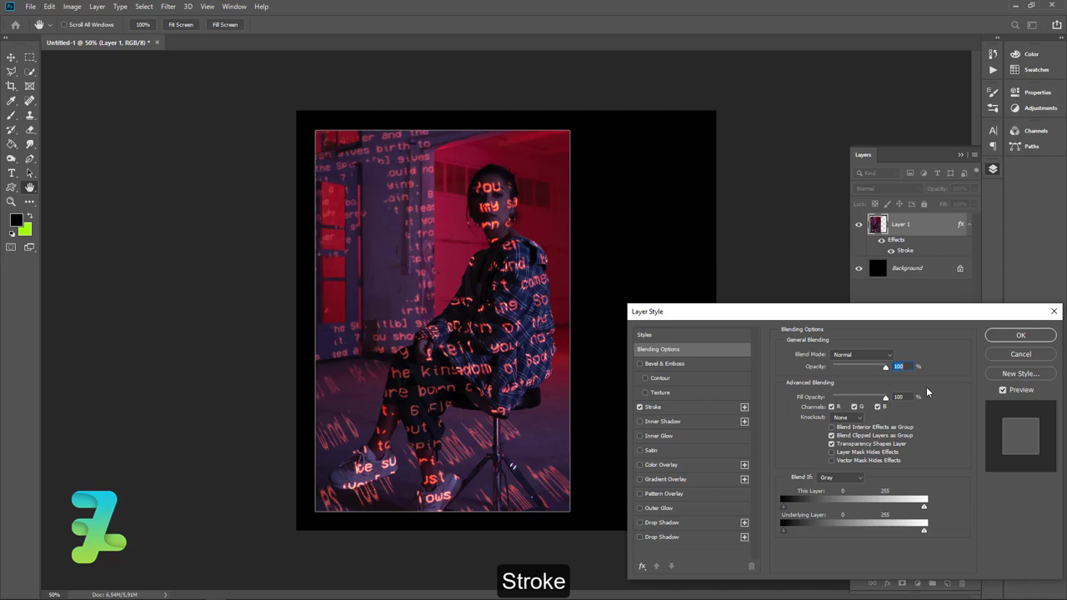
click(665, 408)
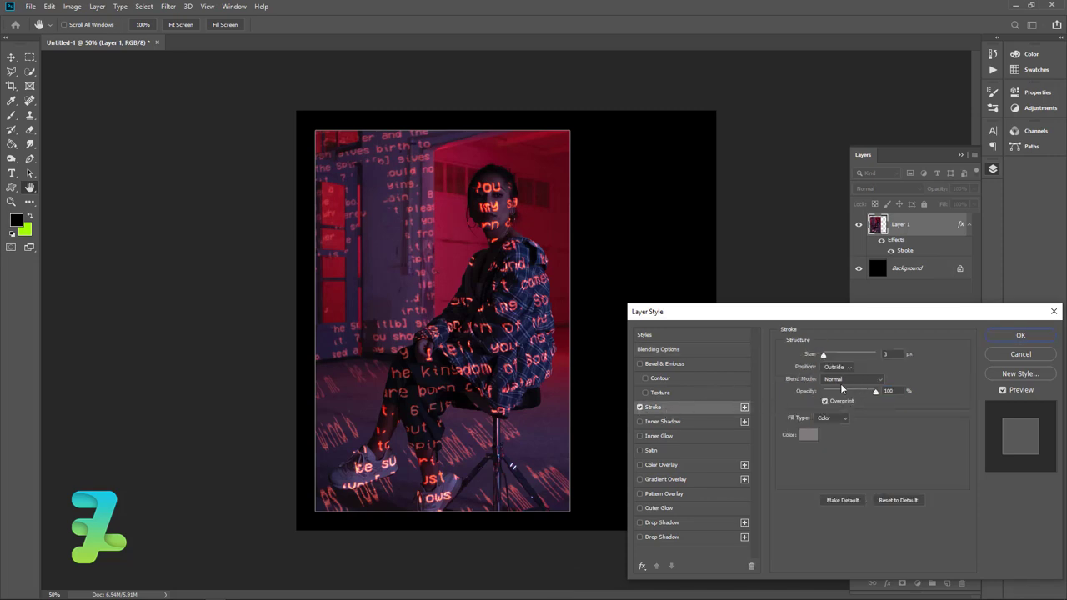
click(808, 435)
click(637, 290)
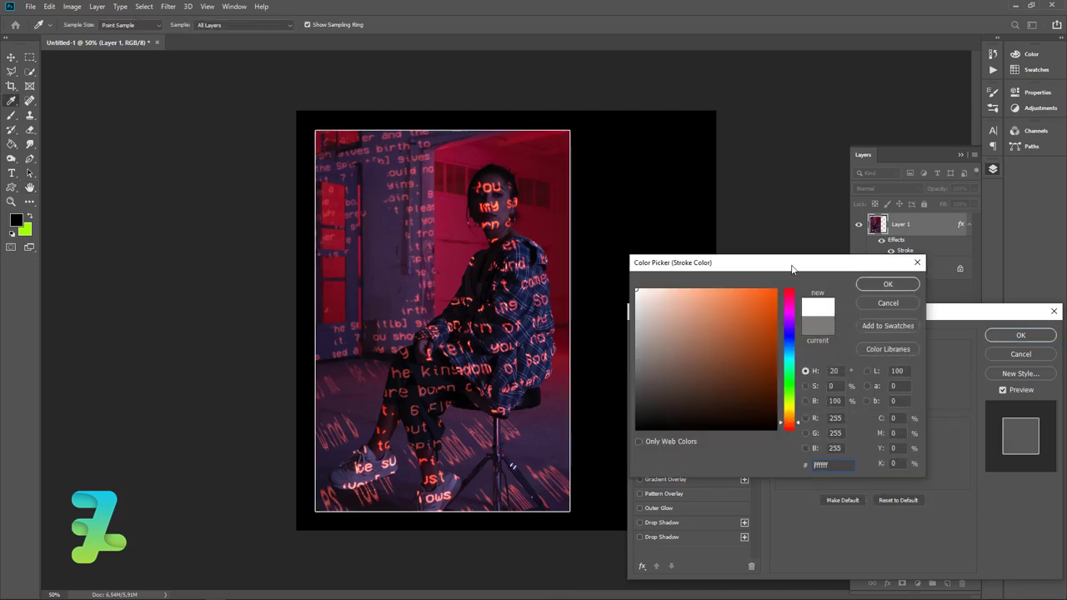
click(886, 285)
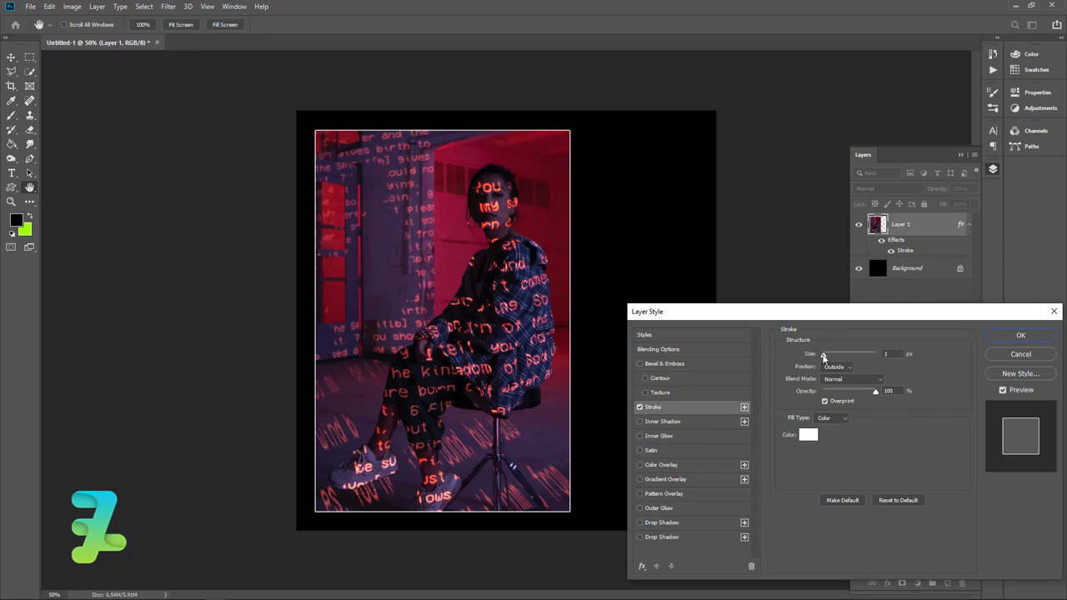
click(823, 357)
drag(823, 357, 831, 359)
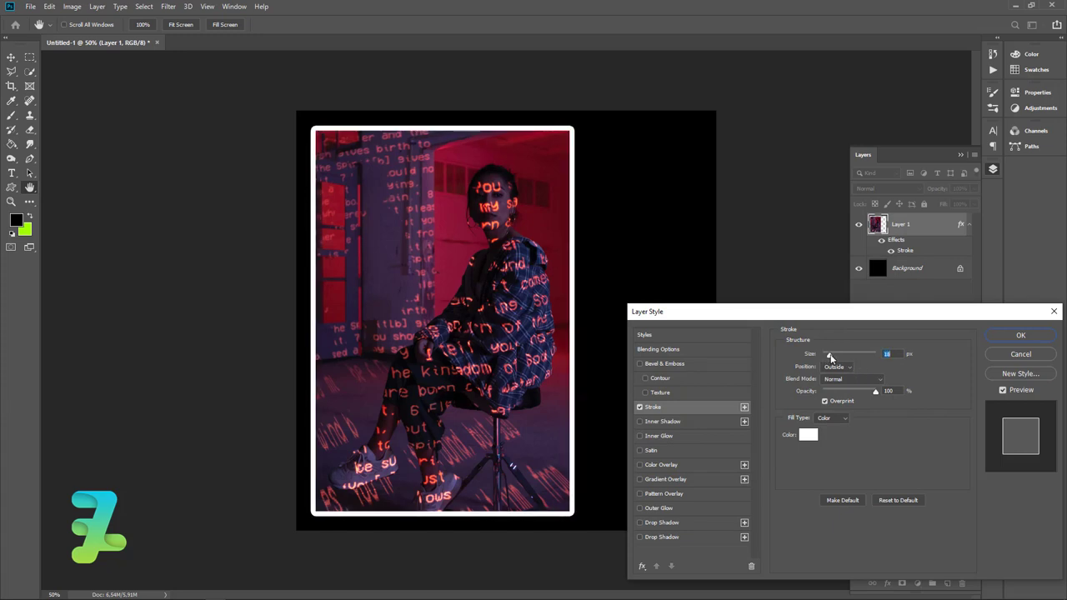
drag(831, 359, 828, 356)
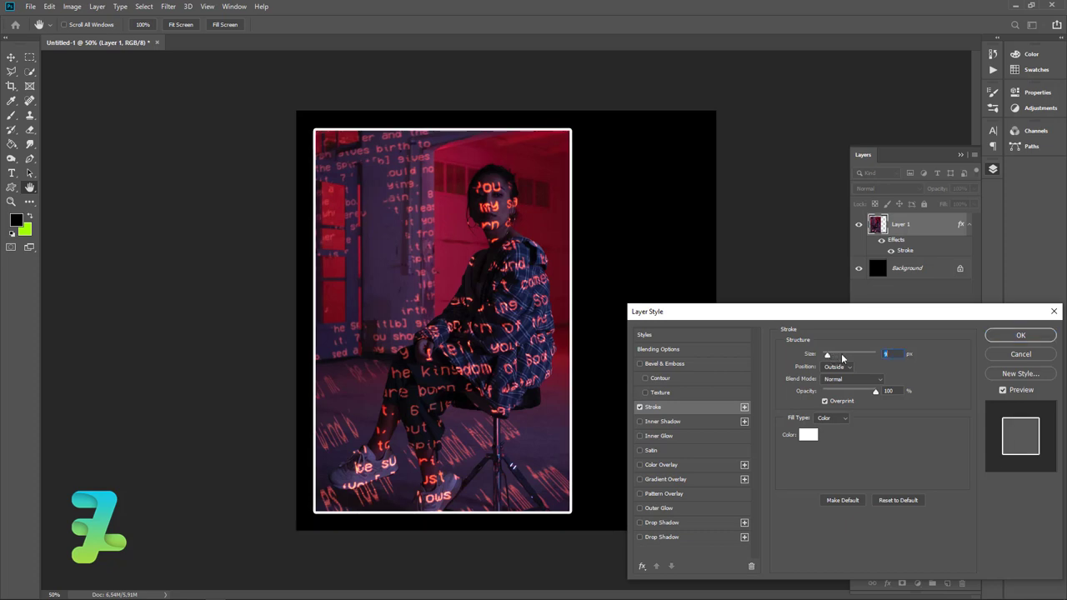
click(851, 367)
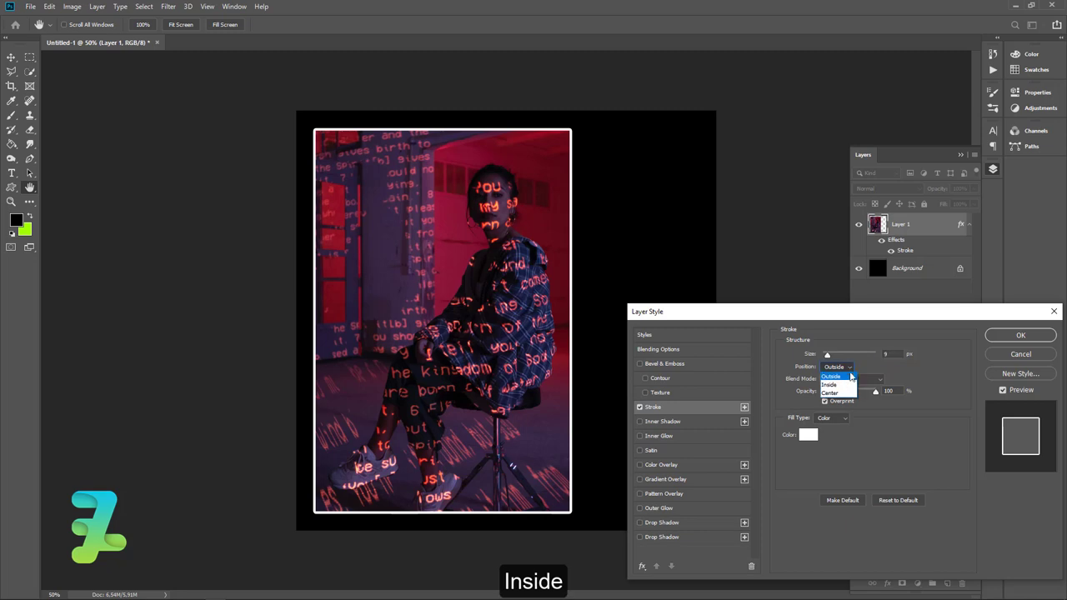
click(844, 388)
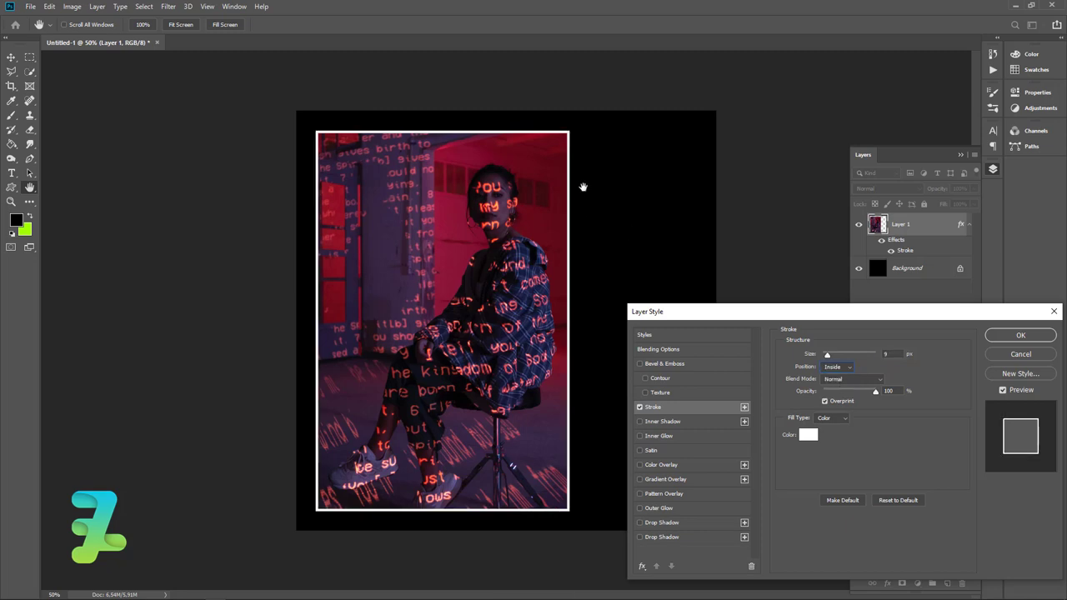
click(1017, 335)
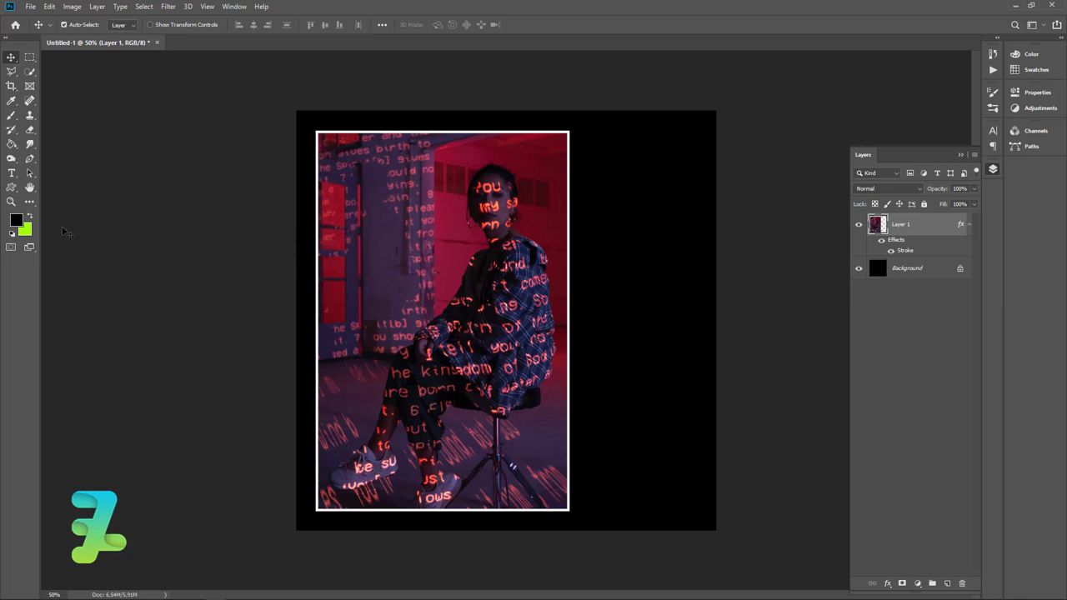
- Draw a tall narrow rectangle to the right of the framed portrait
click(11, 188)
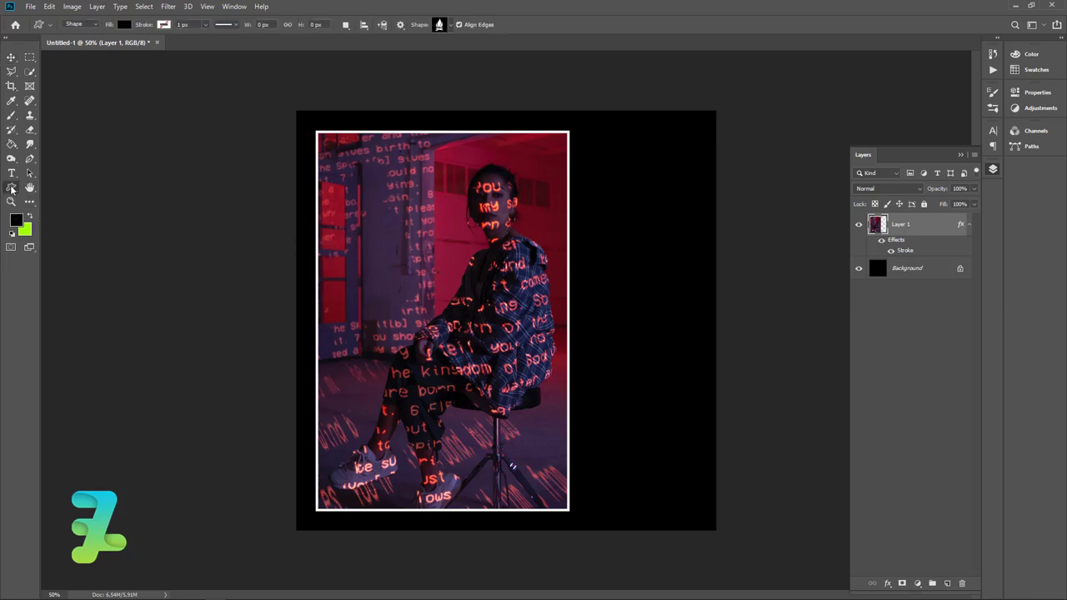
right_click(11, 189)
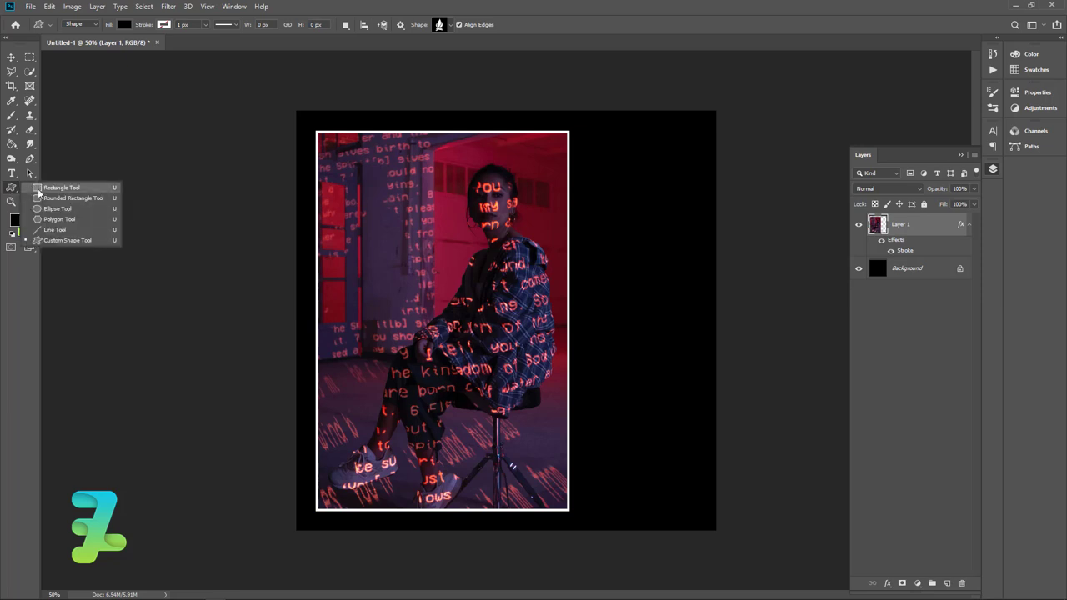
click(60, 187)
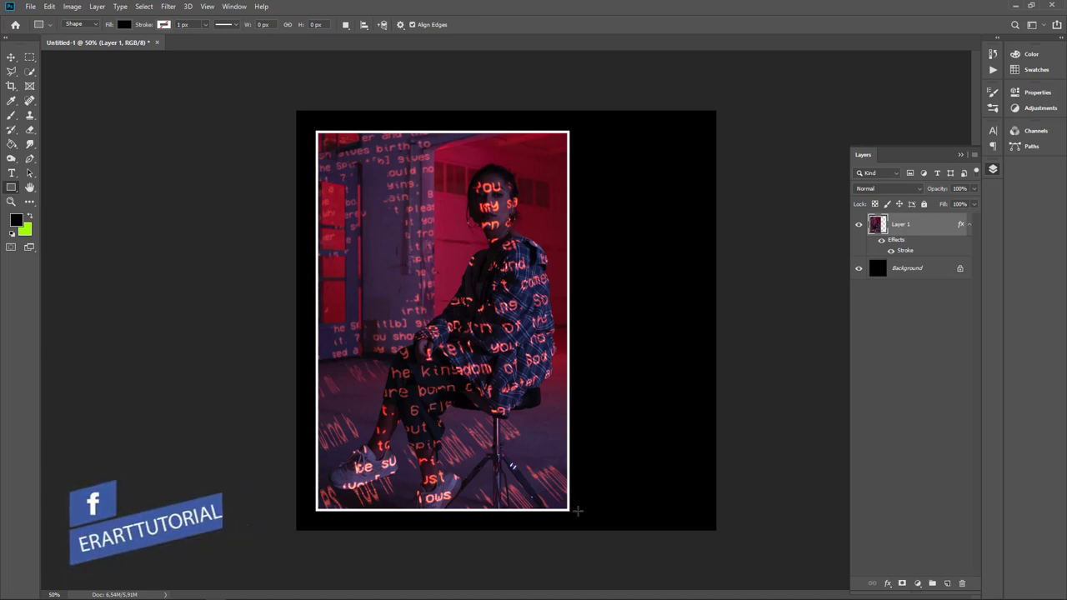
mouse_move(579, 513)
mouse_down()
mouse_move(608, 333)
mouse_move(606, 246)
mouse_up()
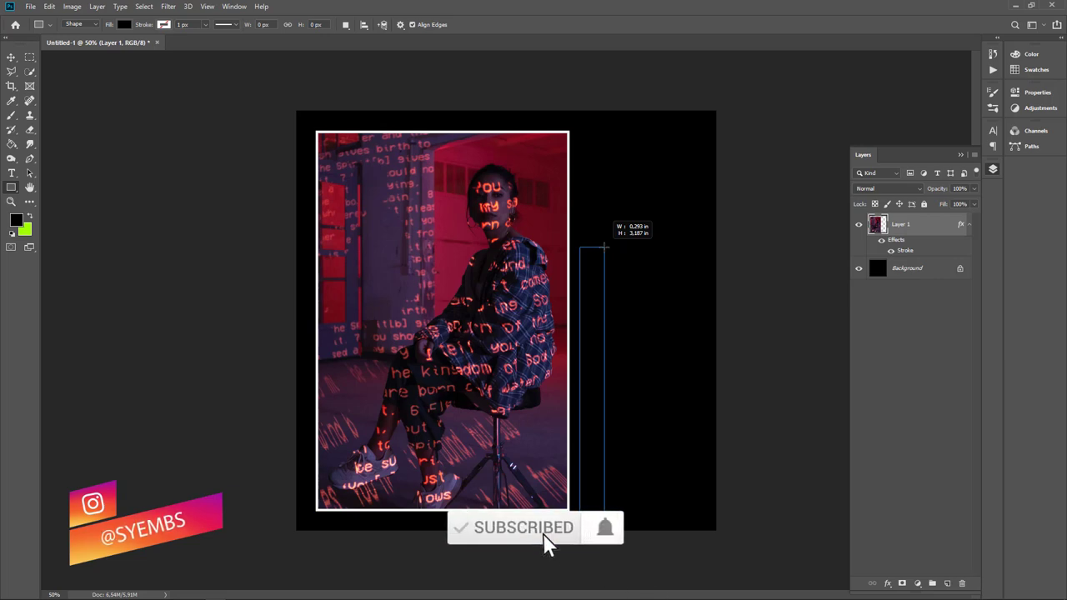
drag(606, 246, 604, 245)
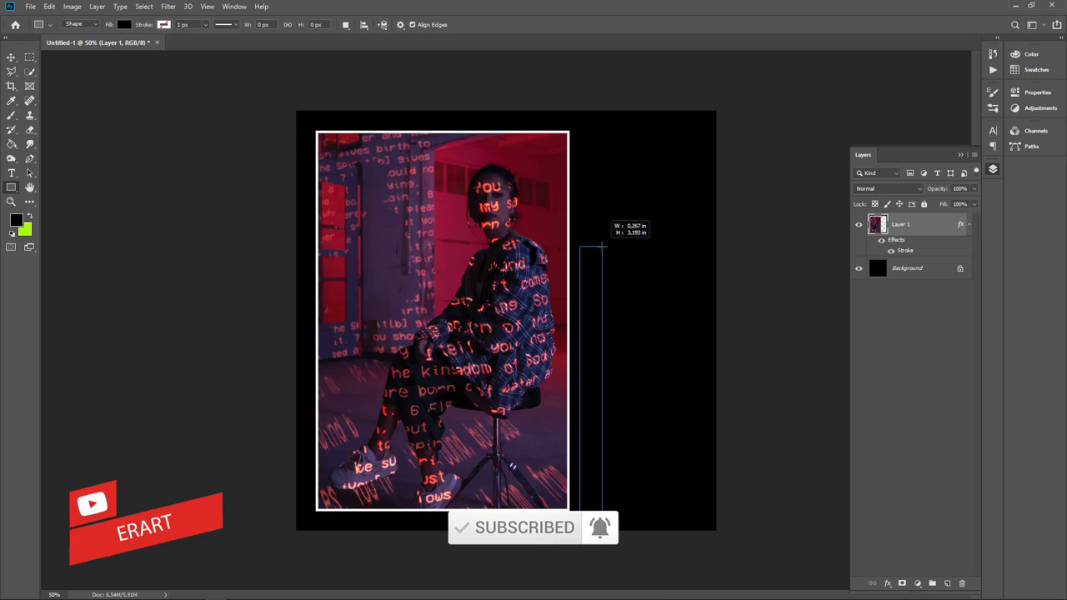
drag(605, 246, 604, 246)
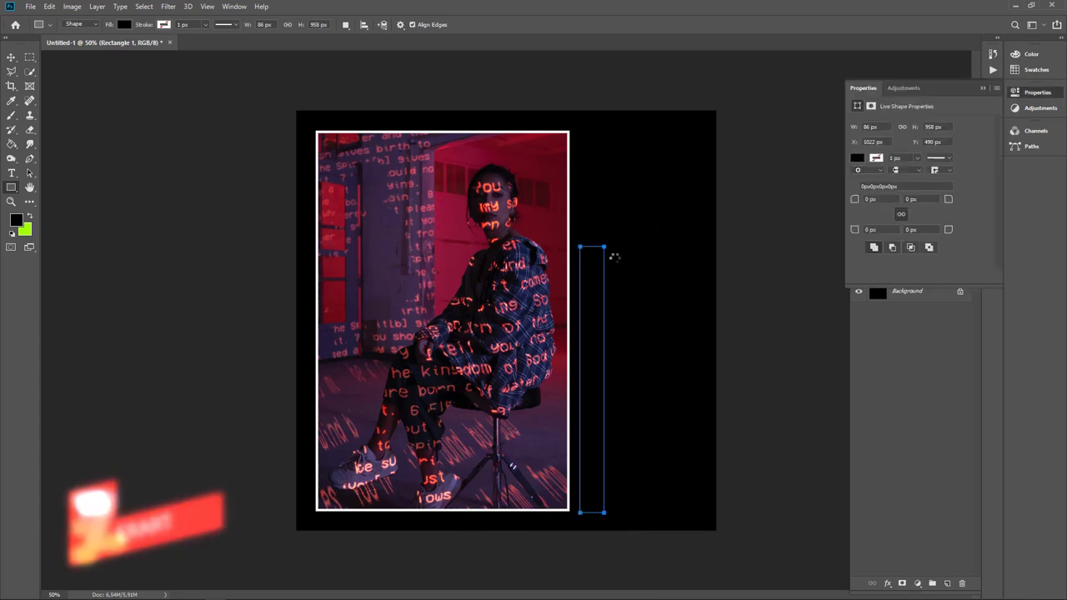
- Set the rectangle to no fill with a white 2 px stroke
click(875, 159)
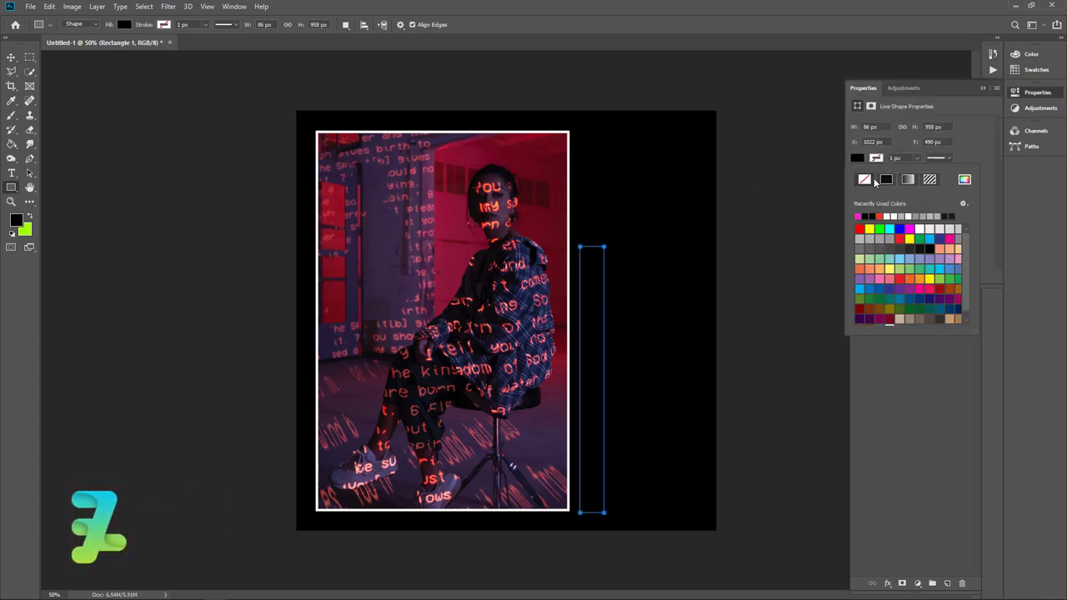
click(864, 178)
click(889, 215)
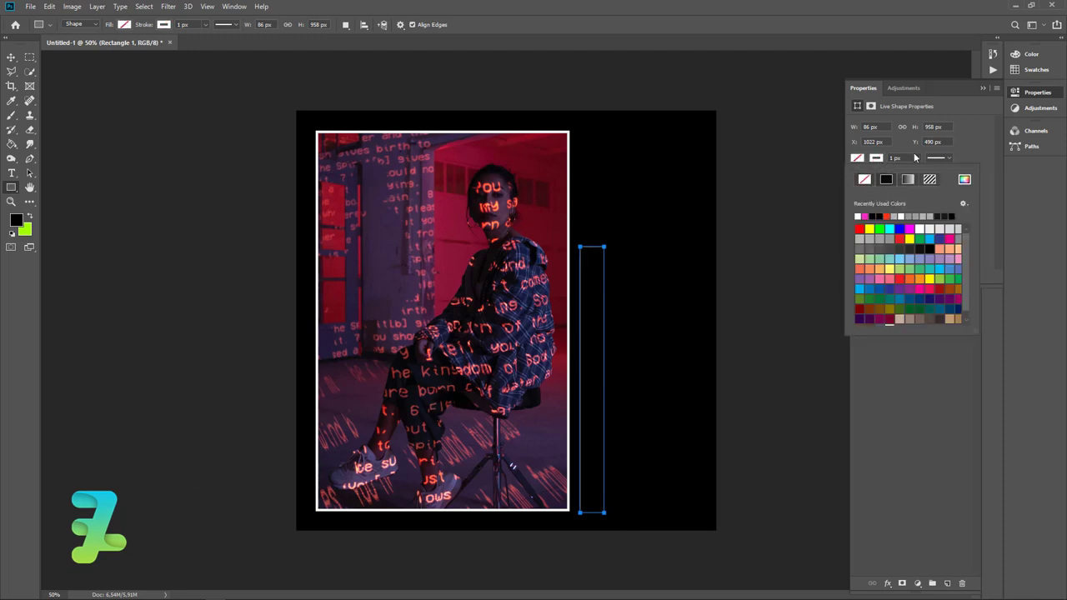
click(916, 157)
drag(908, 170, 916, 171)
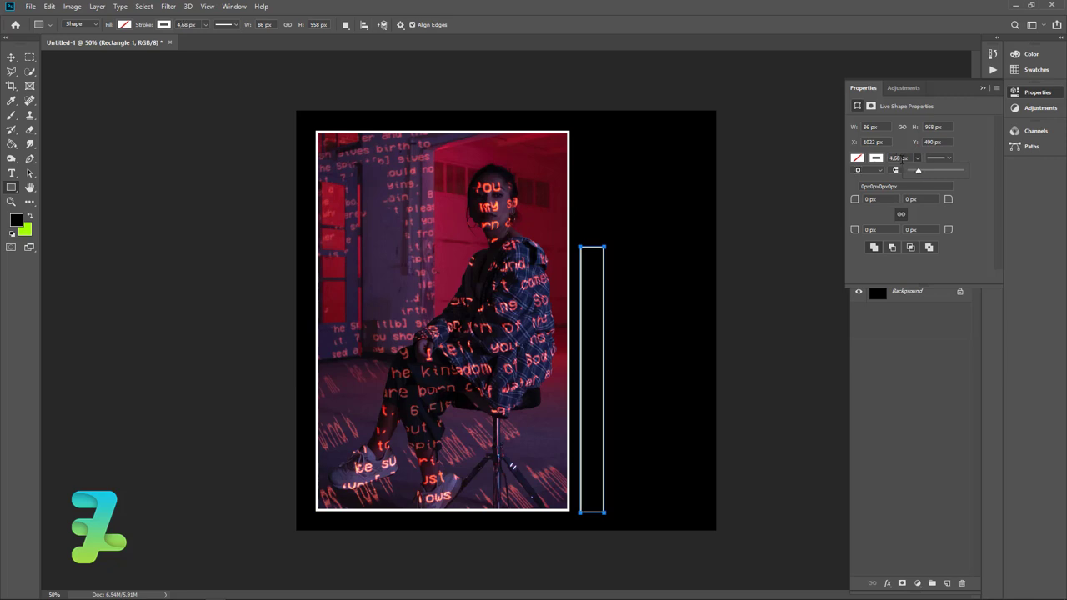
double_click(895, 158)
text(2px)
key(Return)
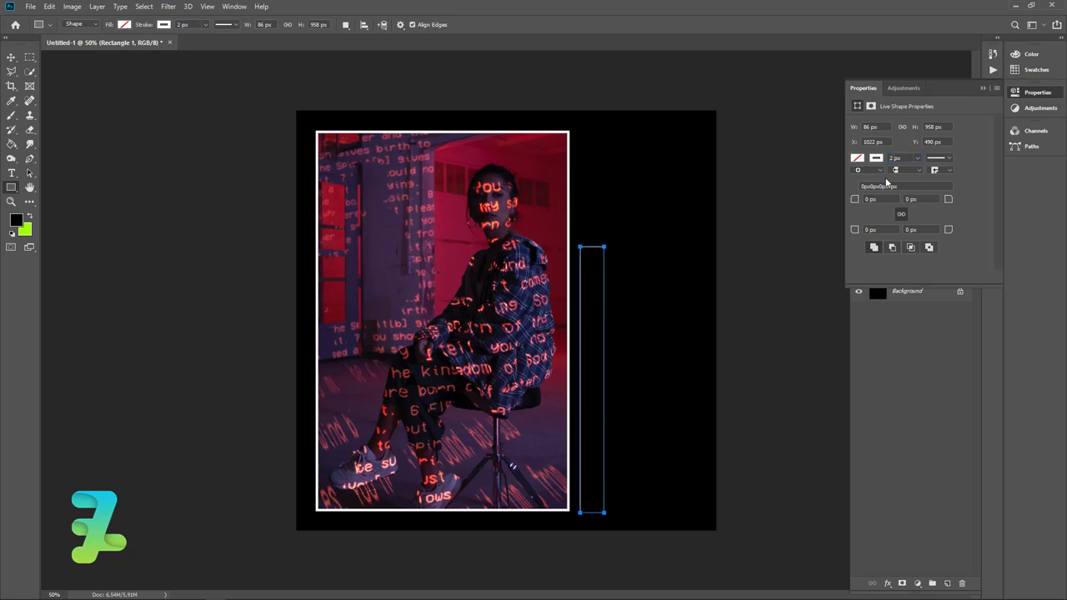
- Nudge the outlined rectangle slightly up and left into position
click(11, 56)
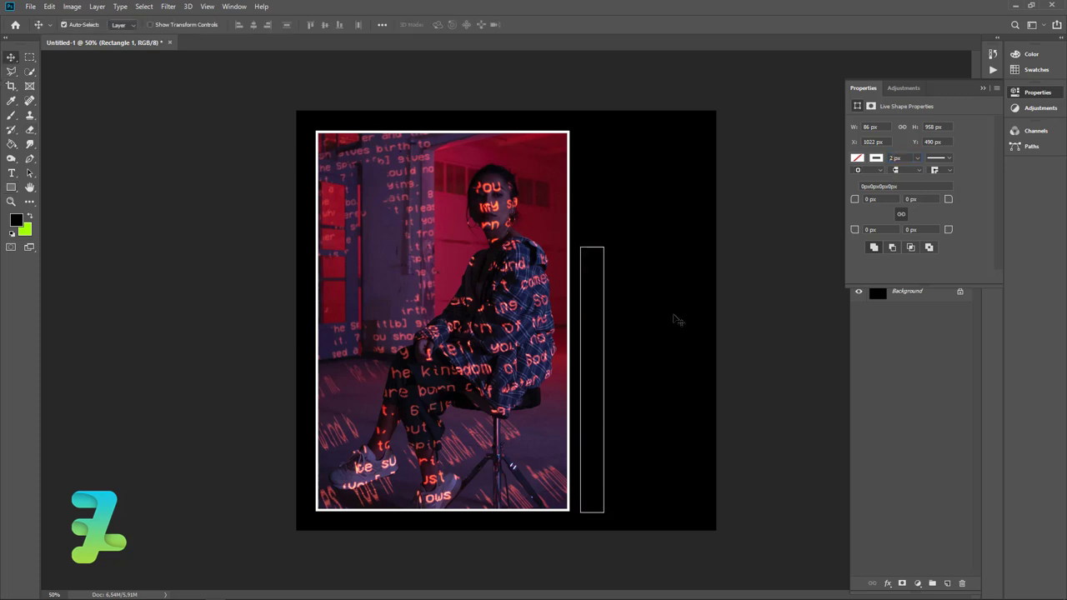
key(Up)
key(Up)
key(Up)
key(Up)
key(Return)
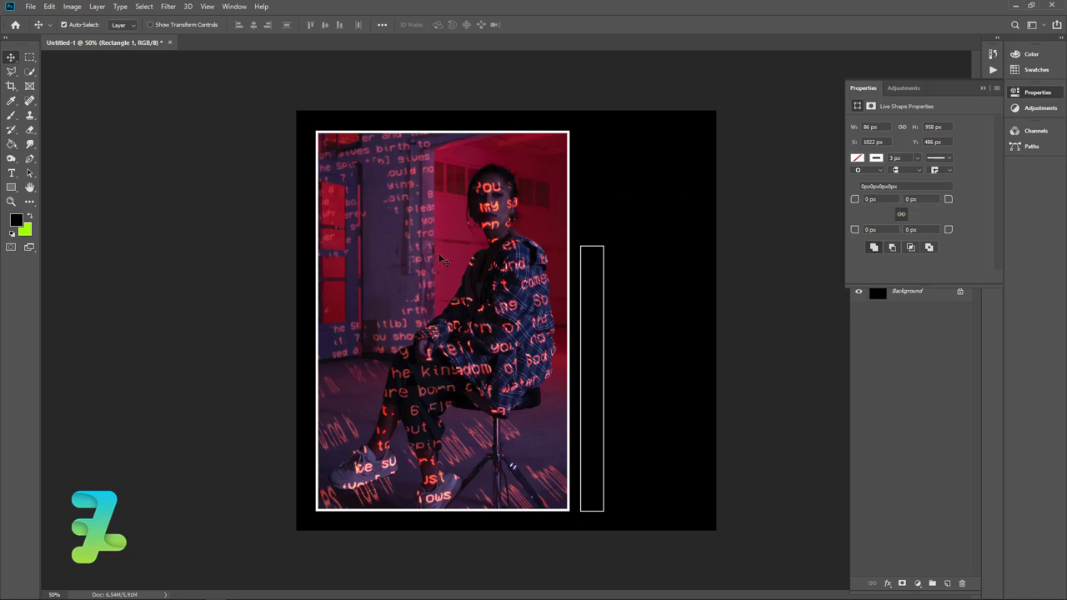
key(Left)
key(Left)
key(Up)
key(Up)
- Duplicate the rectangle and slide the copy right beside the first column
key(ctrl+j)
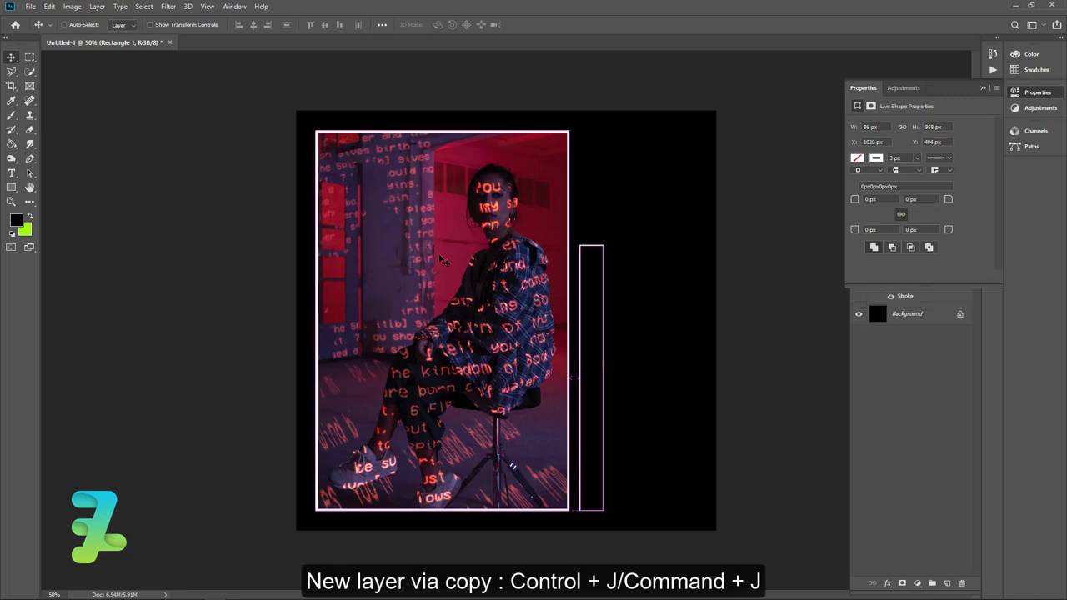
key(Right)
key(Right)
key(Right)
key(Right)
key(Right)
key(Right)
key(Right)
key(Right)
key(Right)
key(Right)
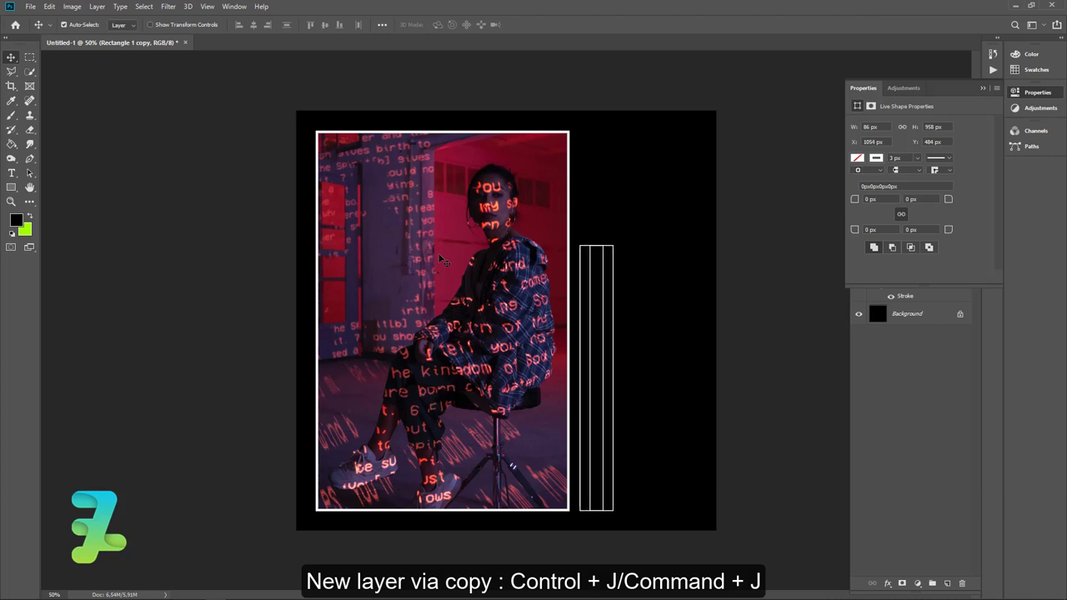
key(Right)
key(Right)
key(Right)
key(Right)
key(Right)
key(Right)
key(Right)
key(Right)
key(Right)
key(Right)
key(Right)
key(Right)
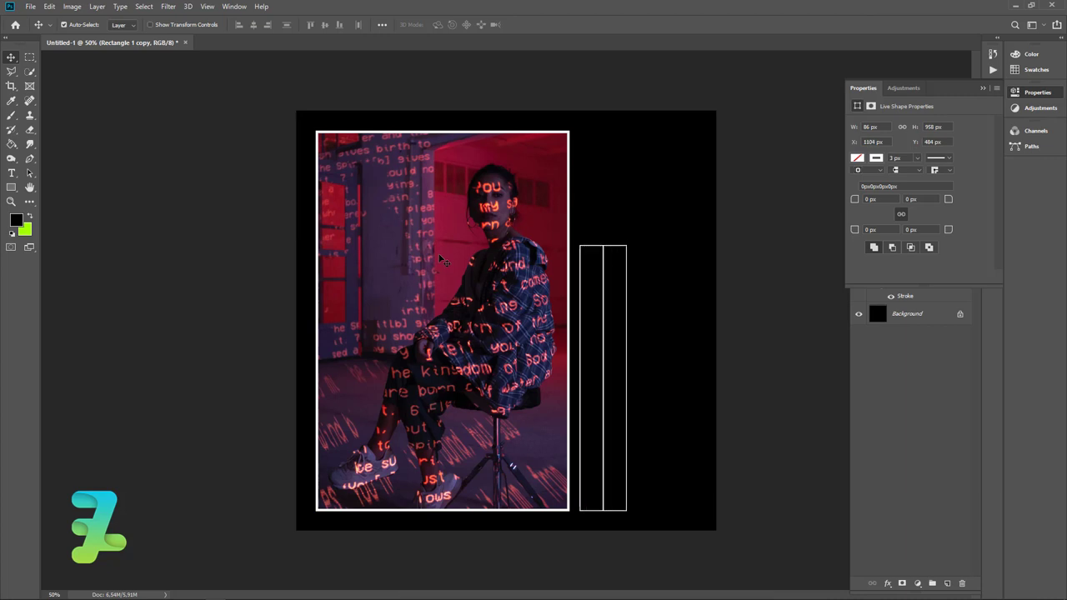
key(Right)
key(Right)
key(Right)
key(Right)
key(Right)
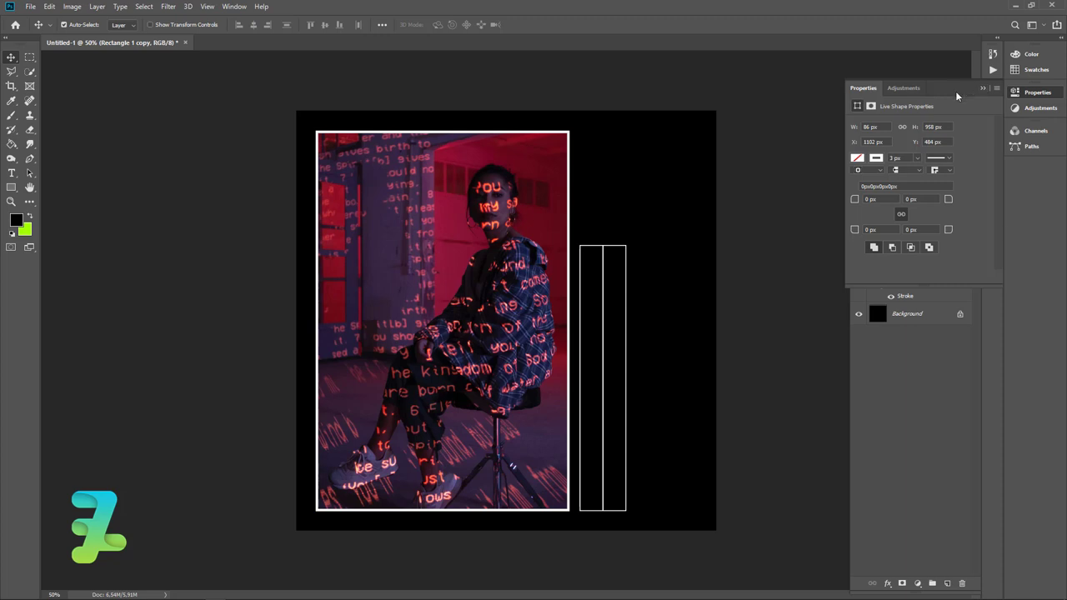
click(11, 187)
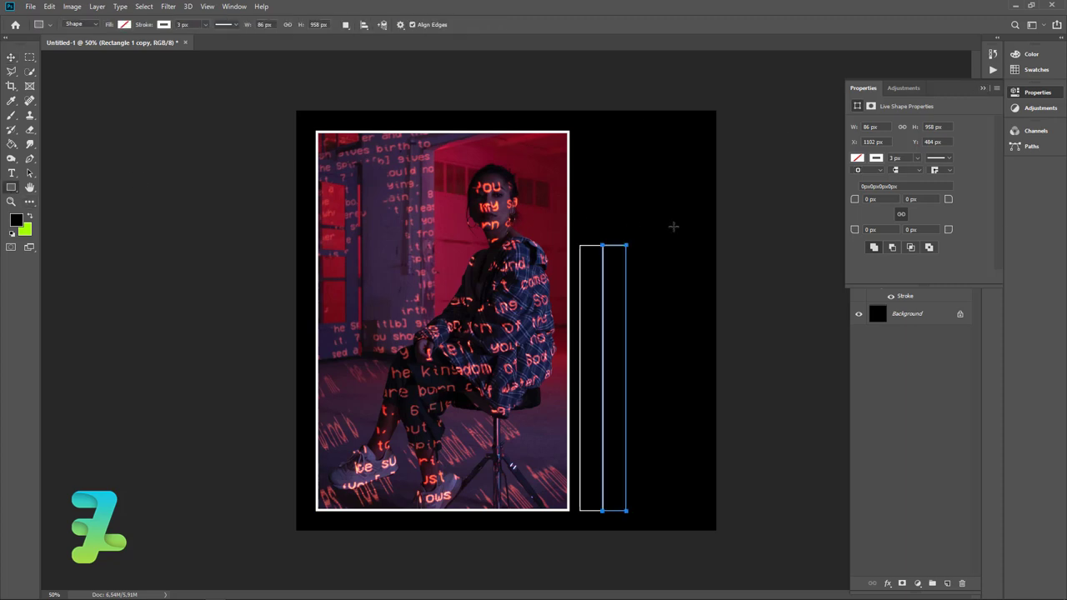
click(983, 89)
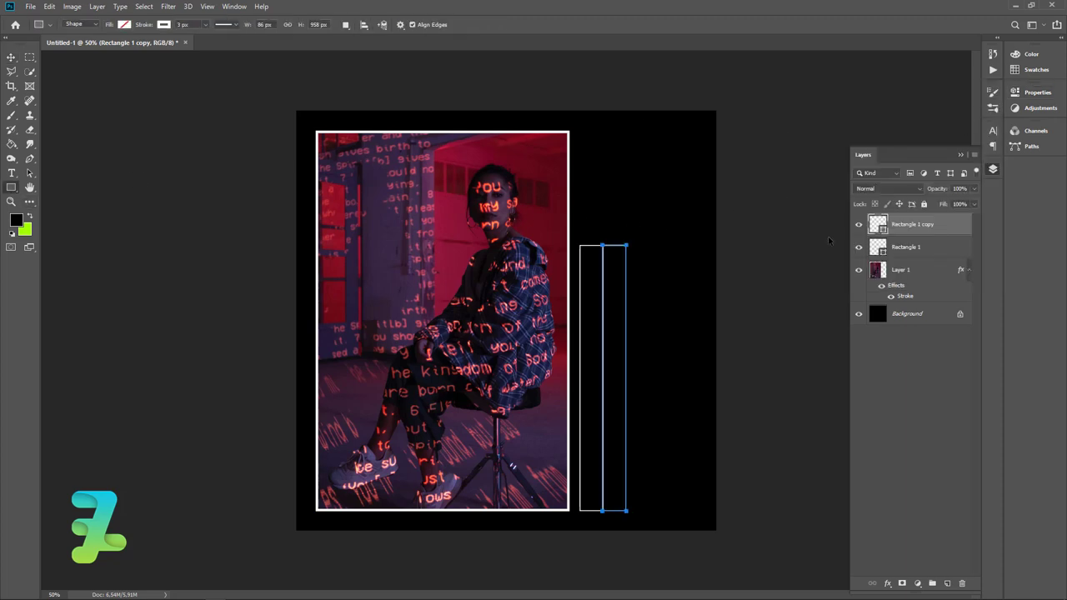
- Duplicate the column again and squash the copy into a short strip across the tops
key(ctrl+j)
key(ctrl+t)
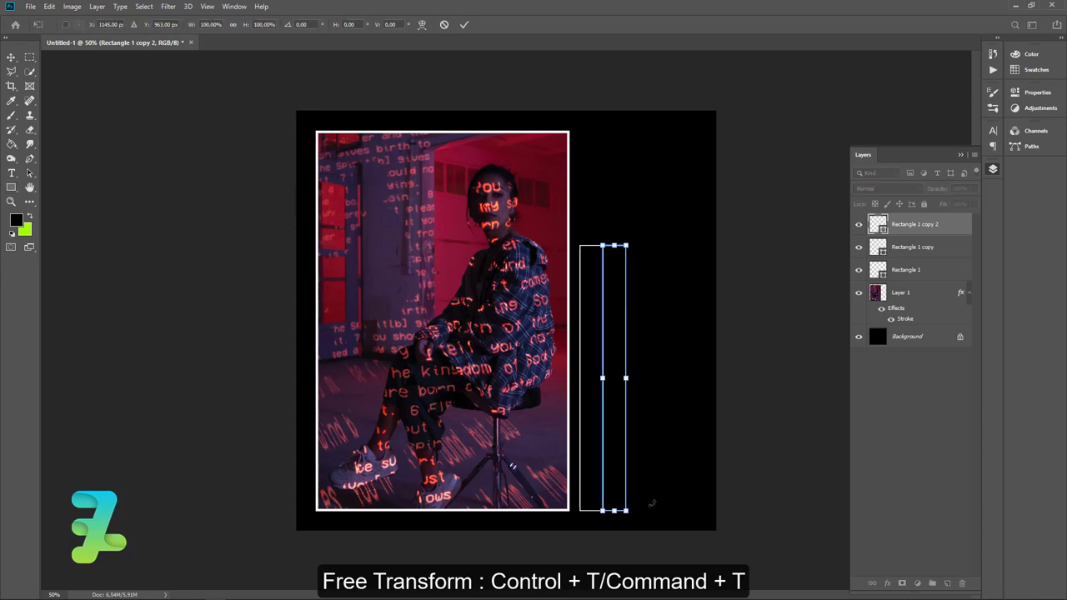
mouse_move(613, 510)
mouse_down()
mouse_move(621, 249)
mouse_move(579, 247)
mouse_up()
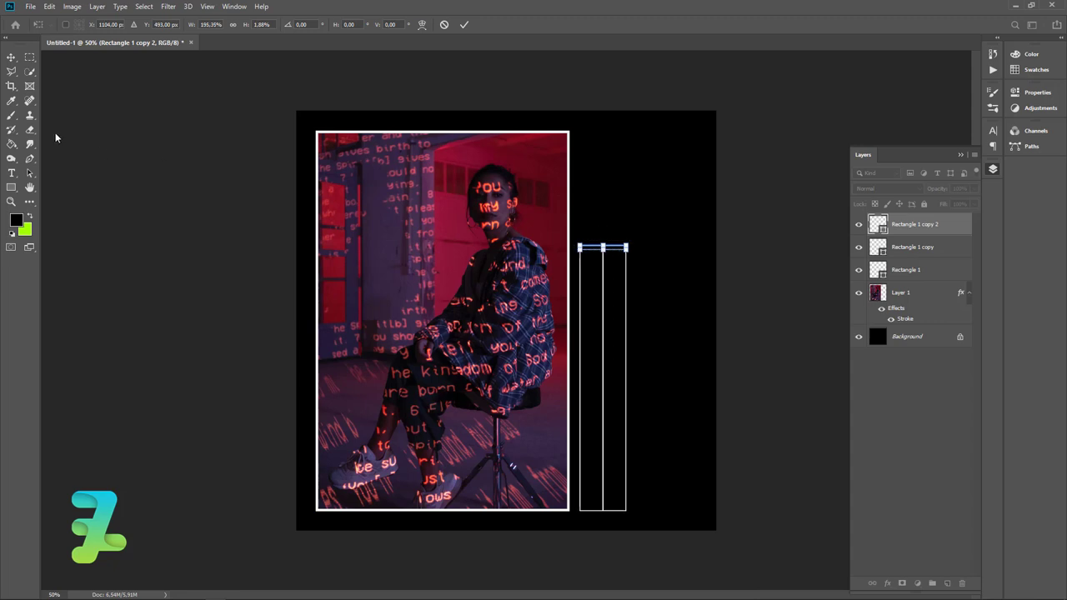
key(Return)
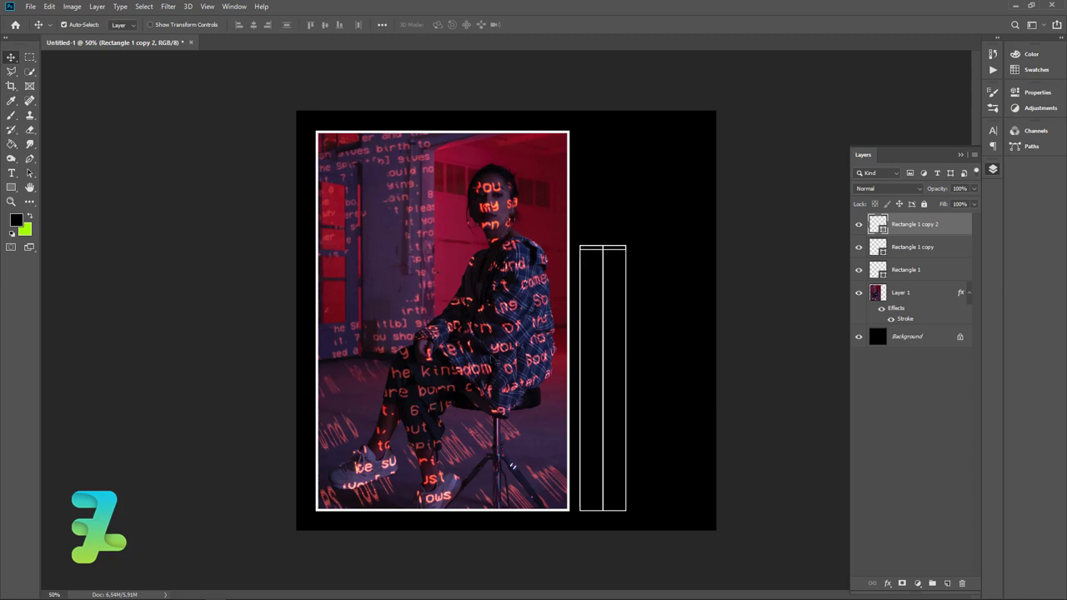
- On a new layer, draw a white-filled bar up inside the left column
click(11, 173)
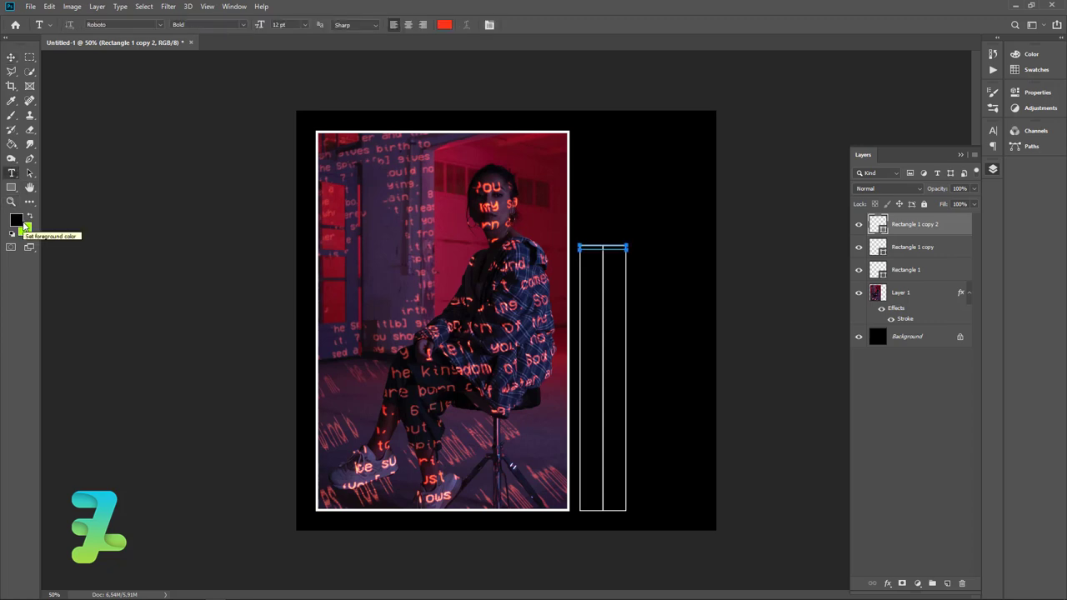
click(11, 188)
click(50, 188)
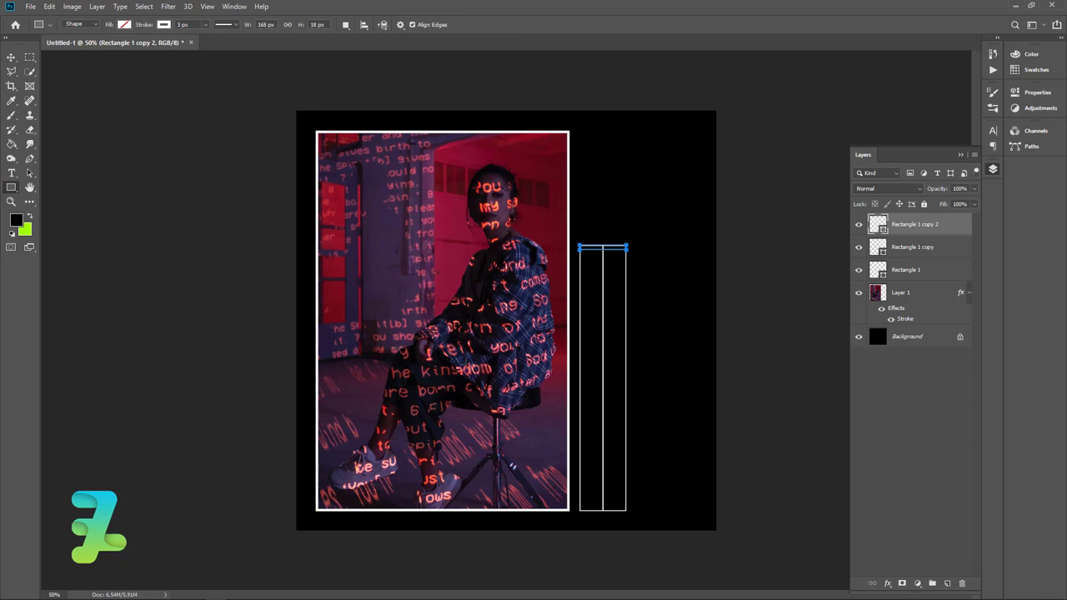
click(947, 583)
click(125, 25)
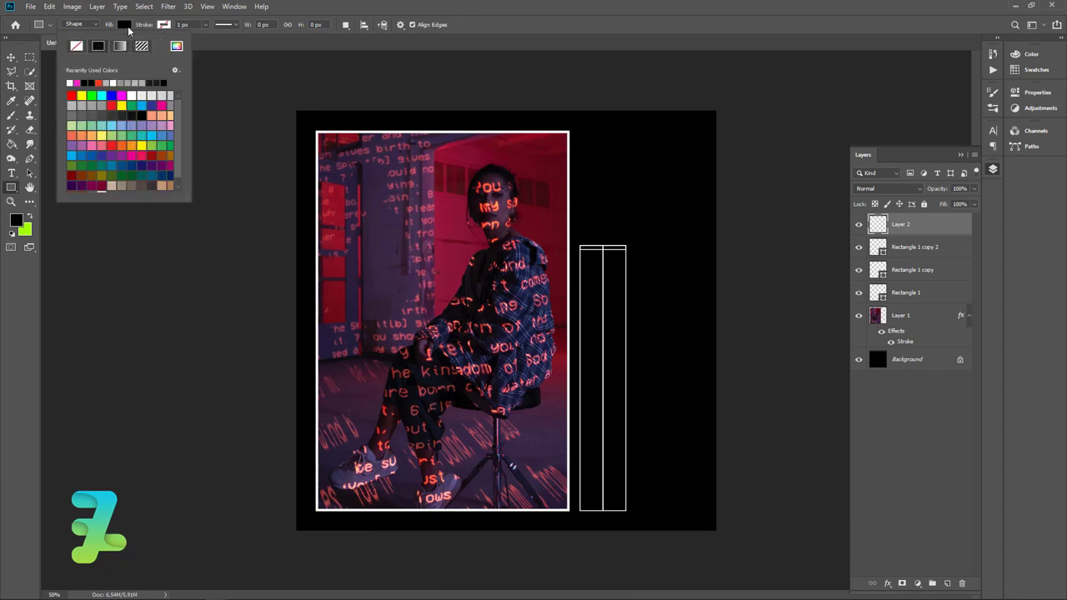
click(70, 83)
drag(582, 508, 602, 307)
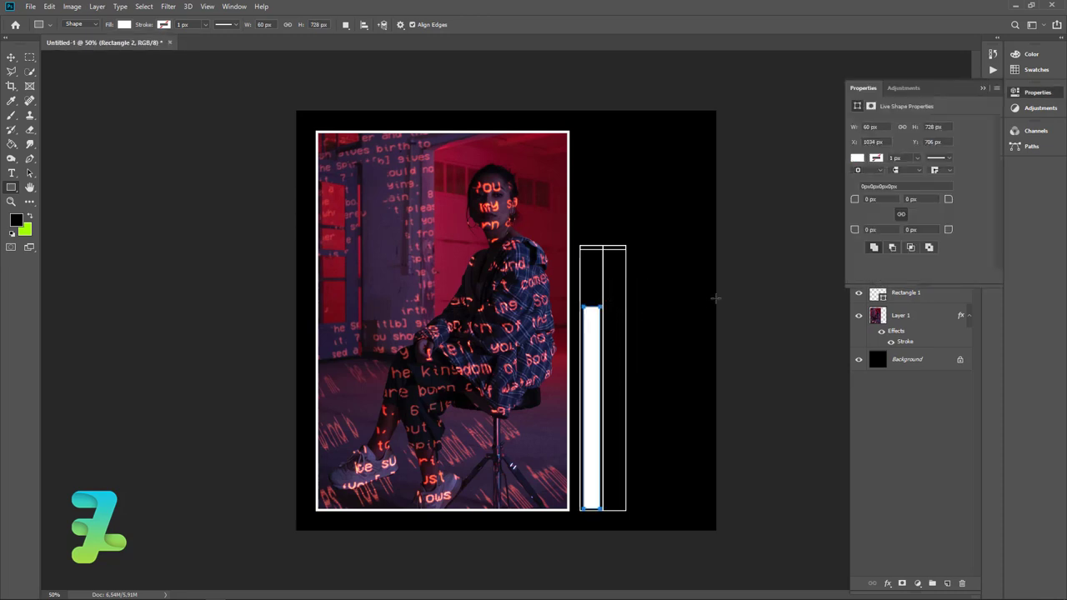
- Load the left column's outline as a selection to centre the white bar within it
click(9, 57)
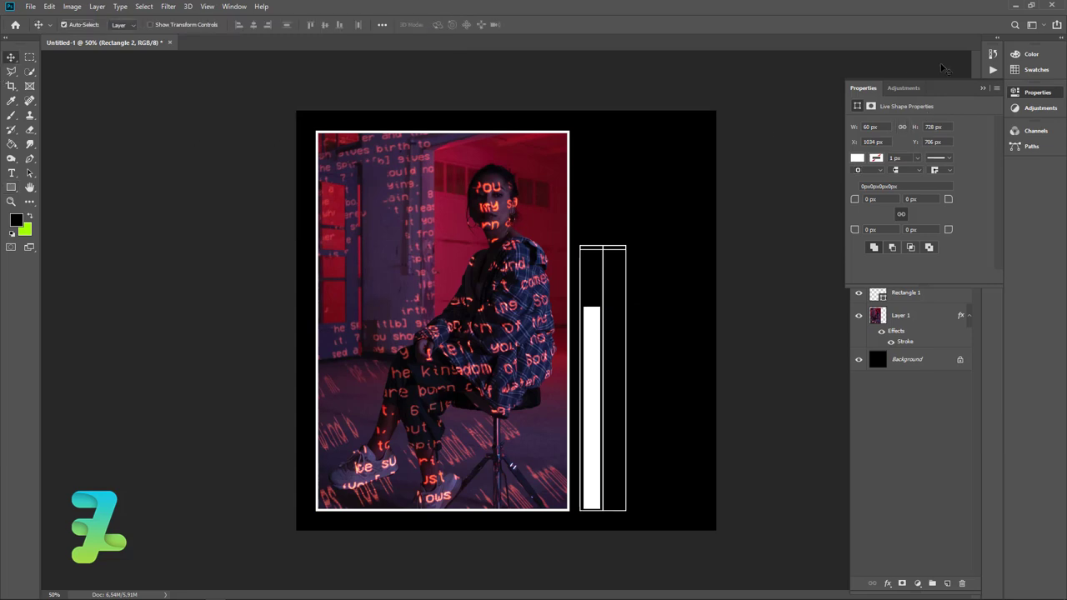
click(984, 88)
ctrl+click(877, 291)
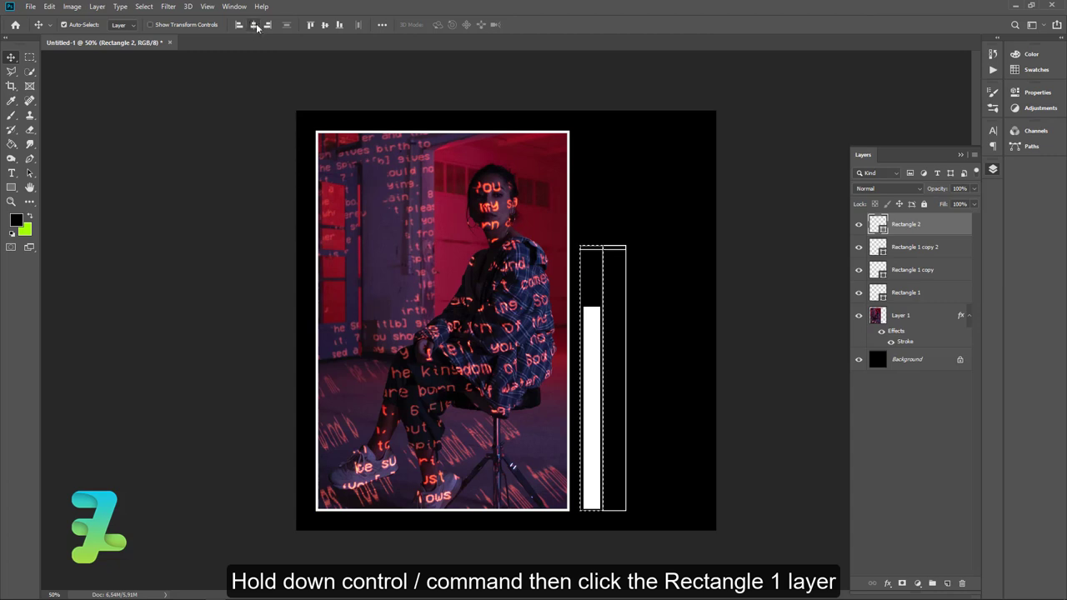
key(ctrl+d)
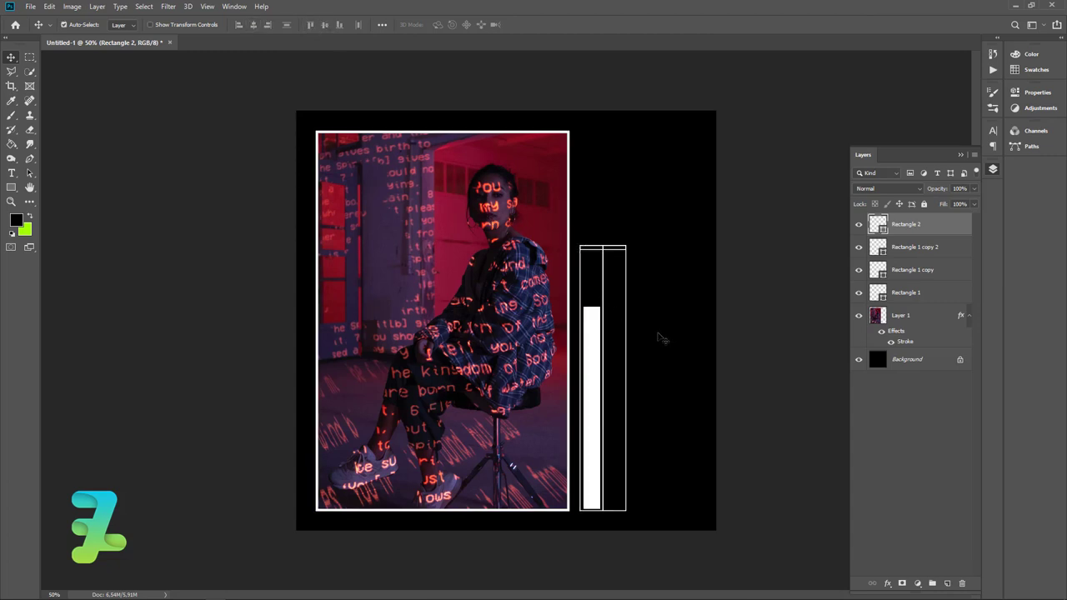
ctrl+click(877, 292)
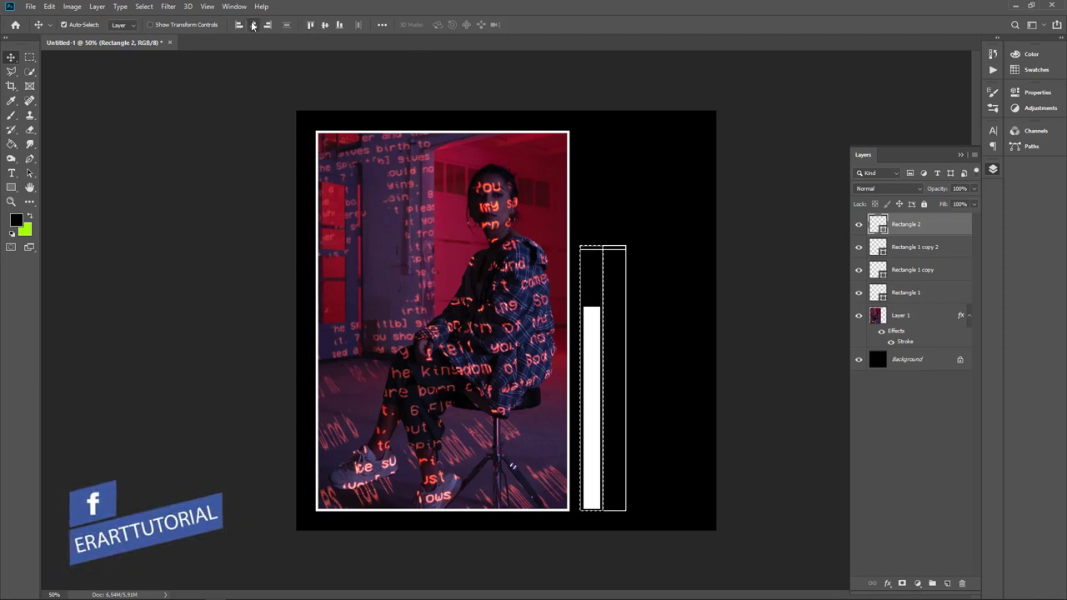
click(859, 224)
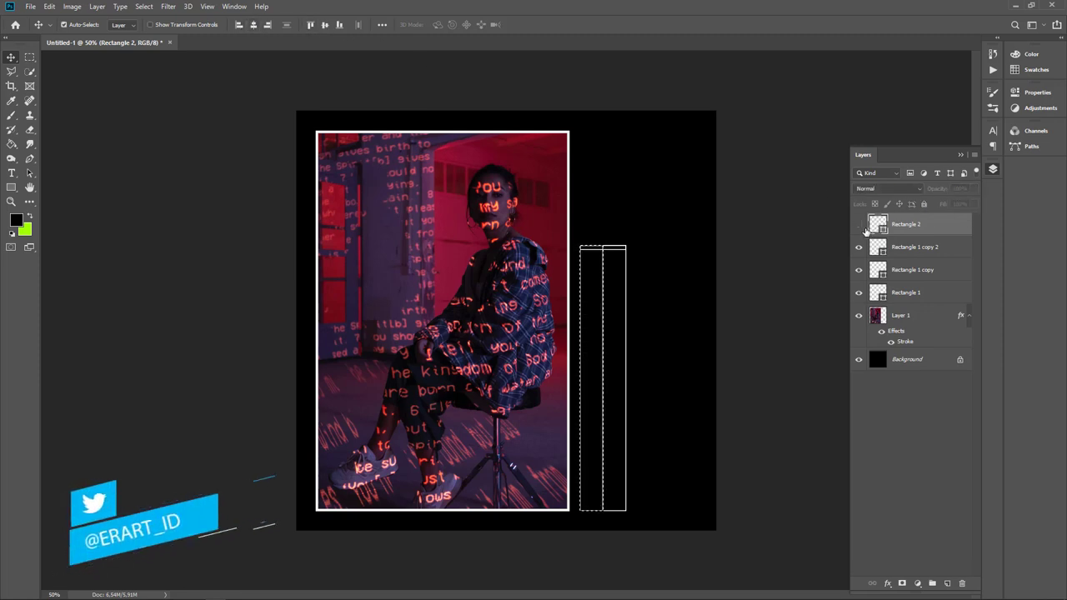
click(858, 224)
key(ctrl+d)
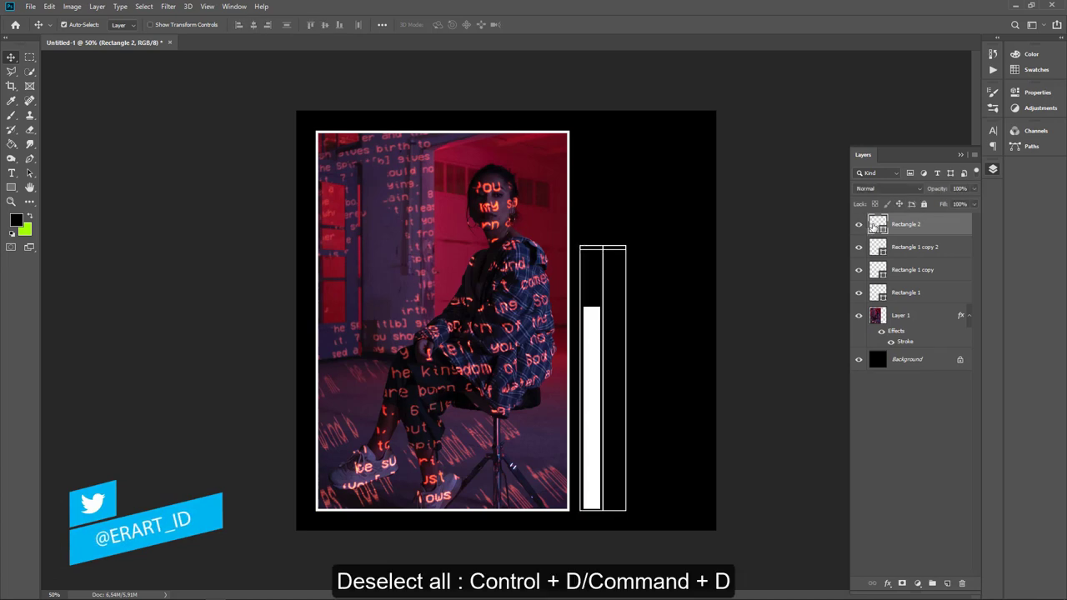
- Duplicate the white bar and shift the copy into the right column
key(ctrl+j)
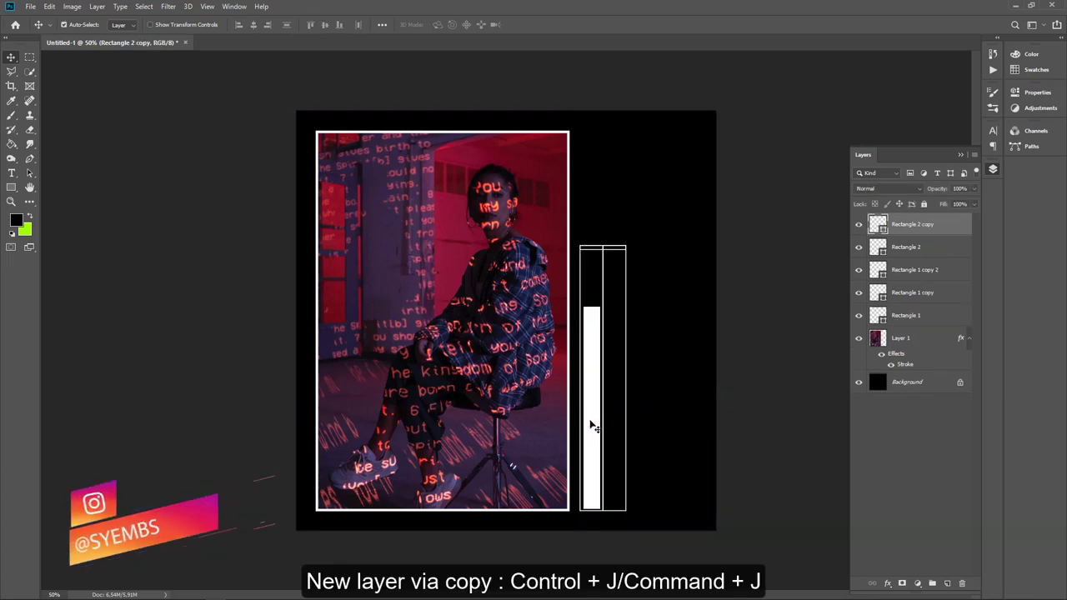
key(shift+Right)
key(shift+Right)
key(shift+Right)
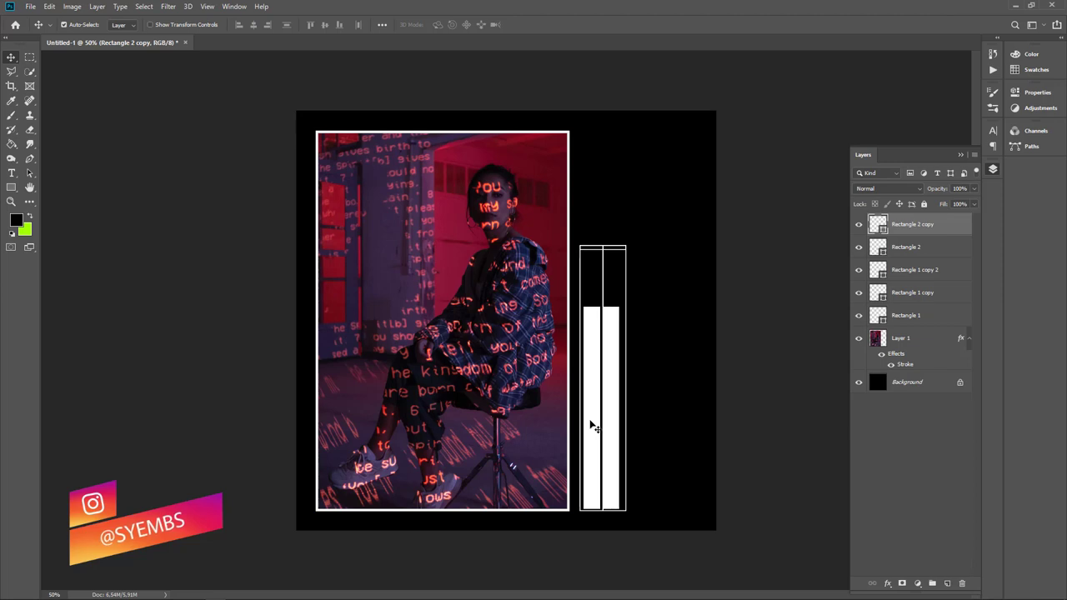
key(shift+Right)
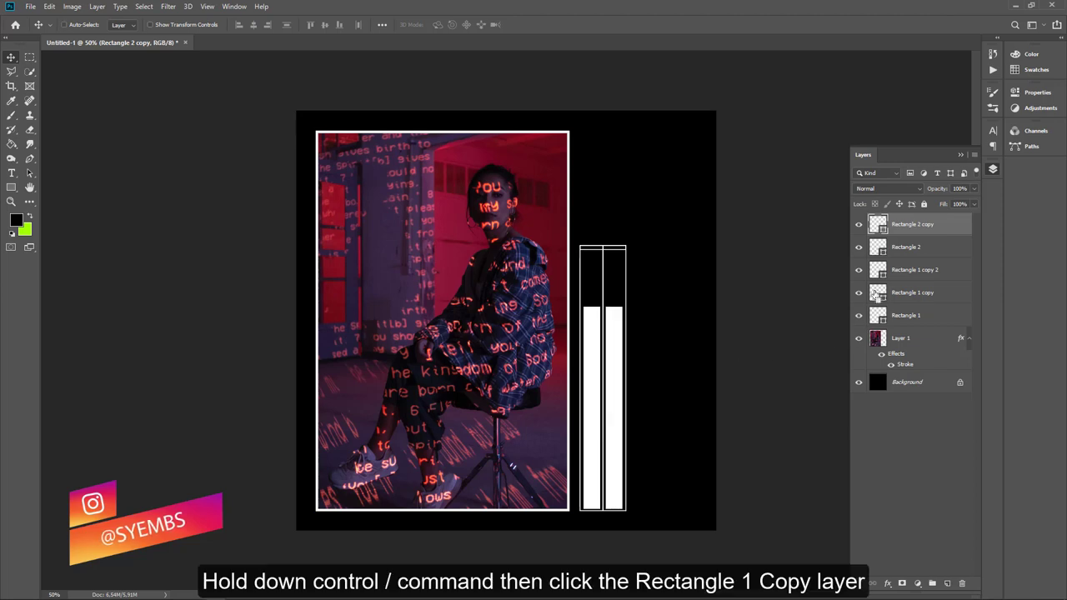
ctrl+click(875, 296)
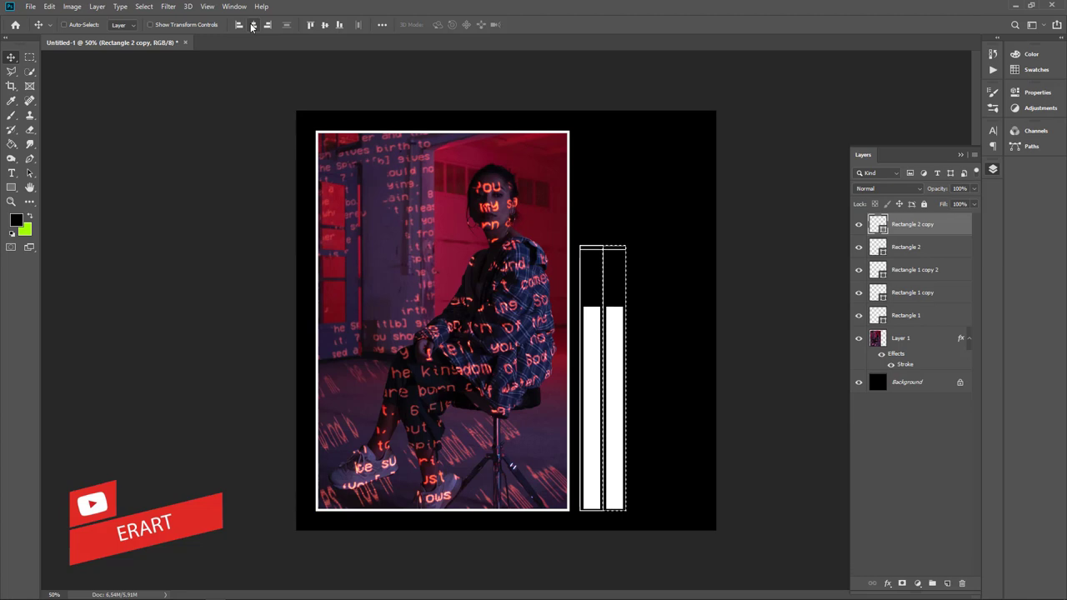
key(ctrl+d)
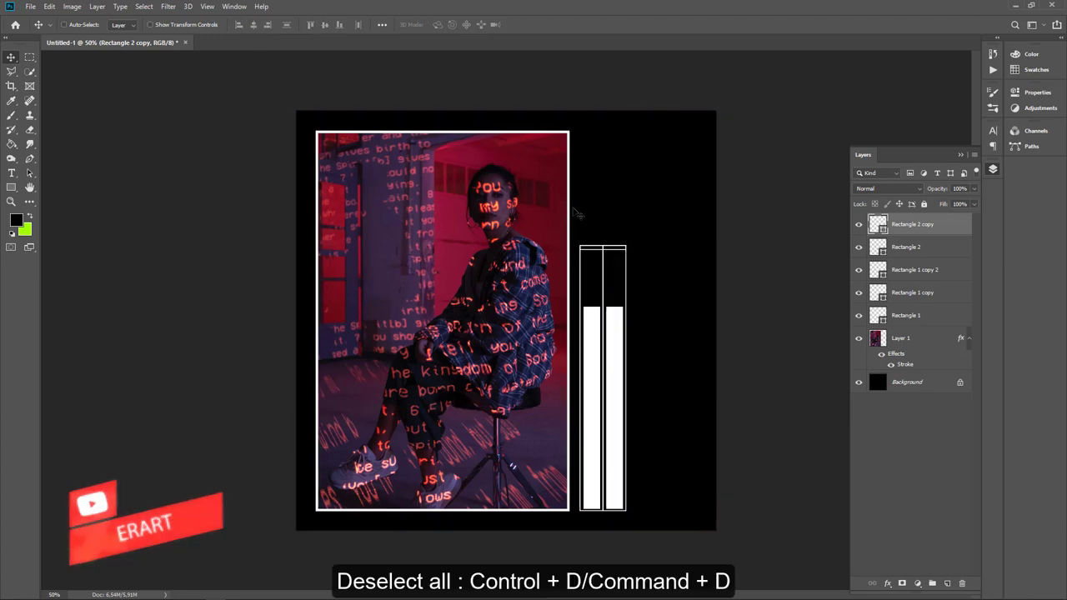
- Zoom in to 100% and scroll down to the two bars
key(ctrl)
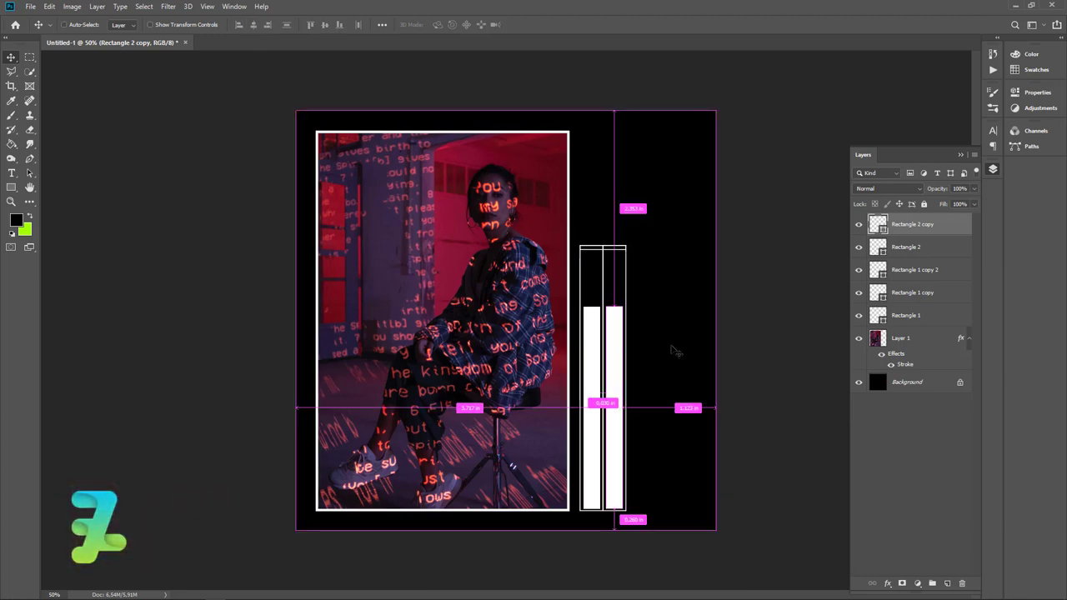
key(ctrl+plus)
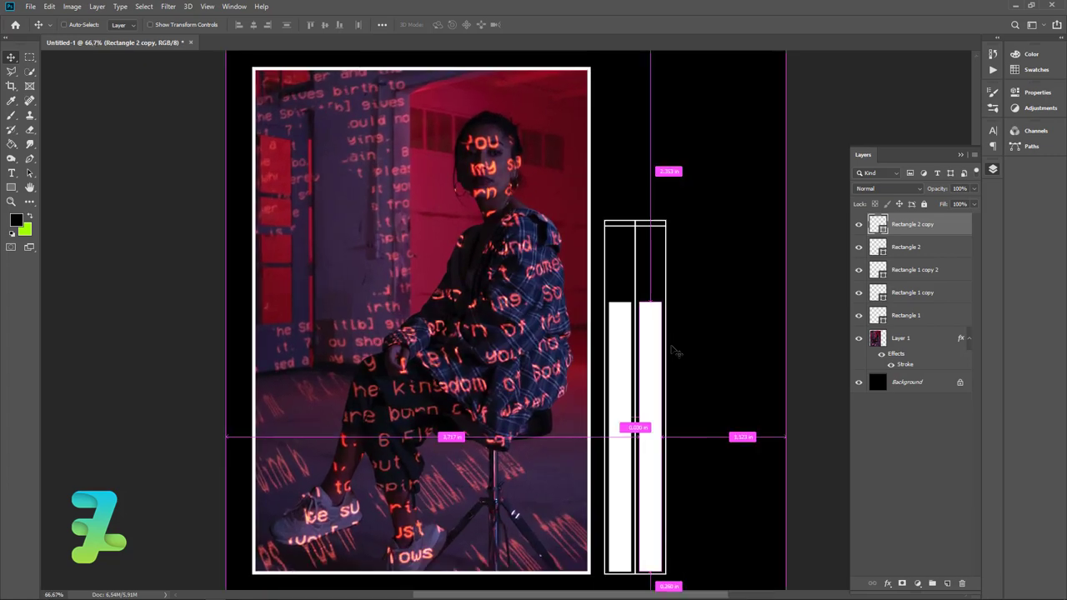
key(ctrl+plus)
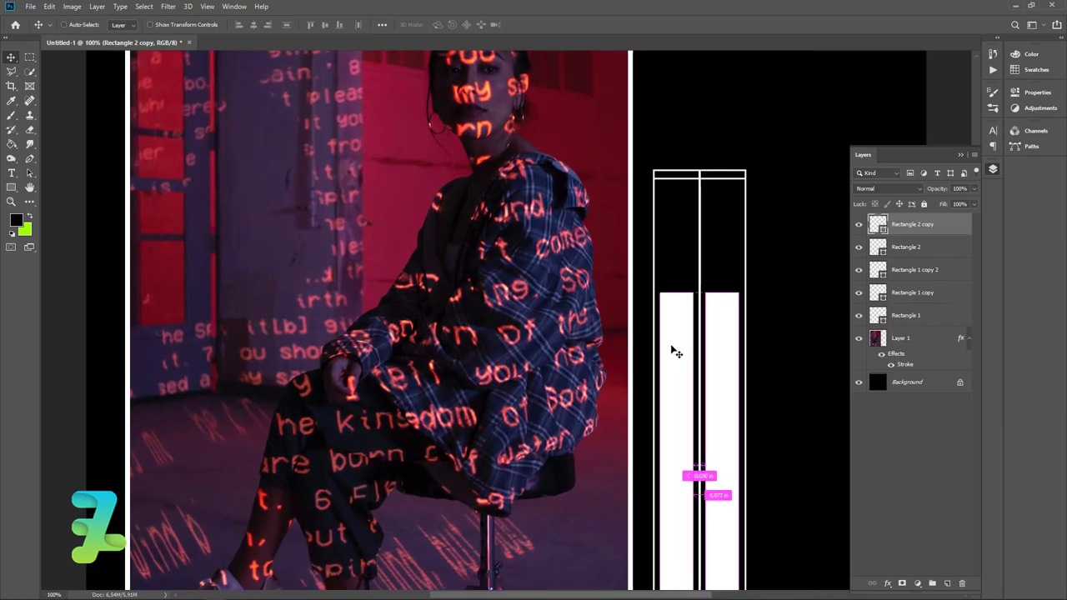
scroll(759, 298, down, 1)
scroll(761, 298, down, 1)
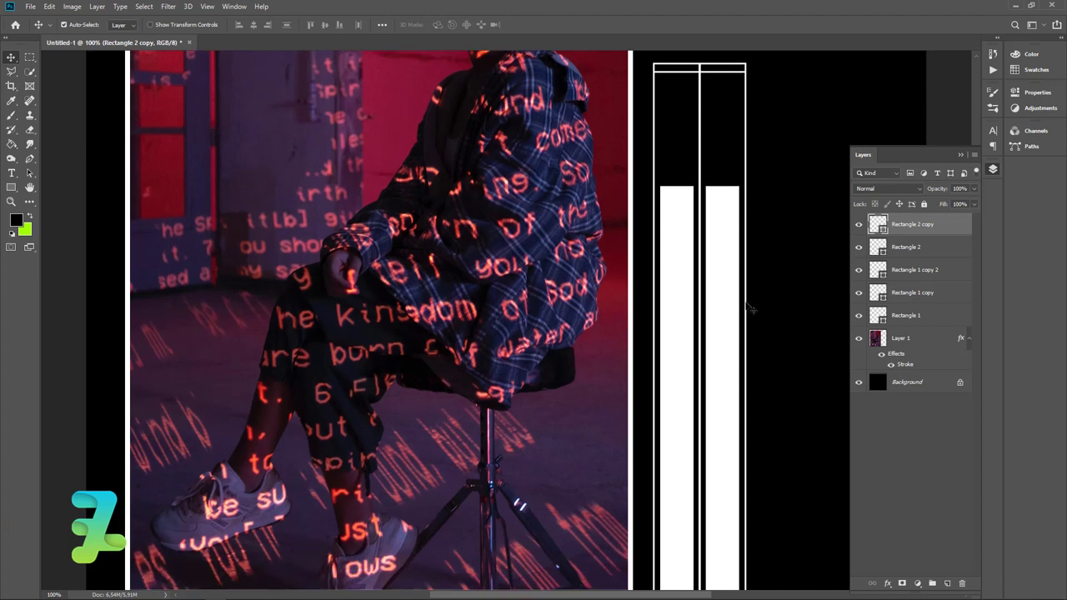
scroll(763, 298, down, 2)
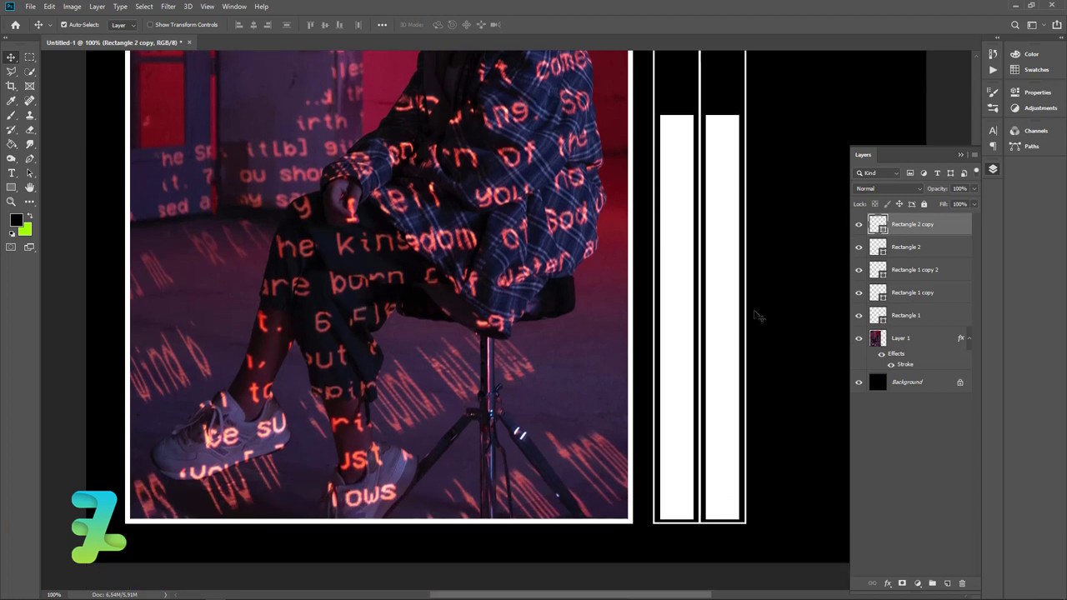
- Start a text line on the left bar in black (000000) and type SITTING
click(11, 173)
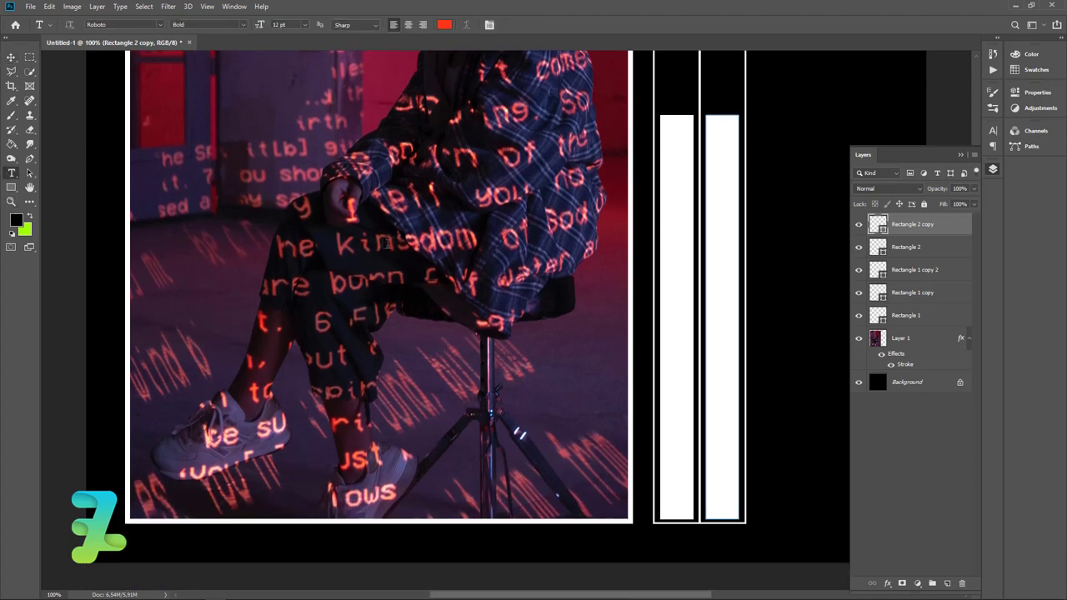
click(667, 406)
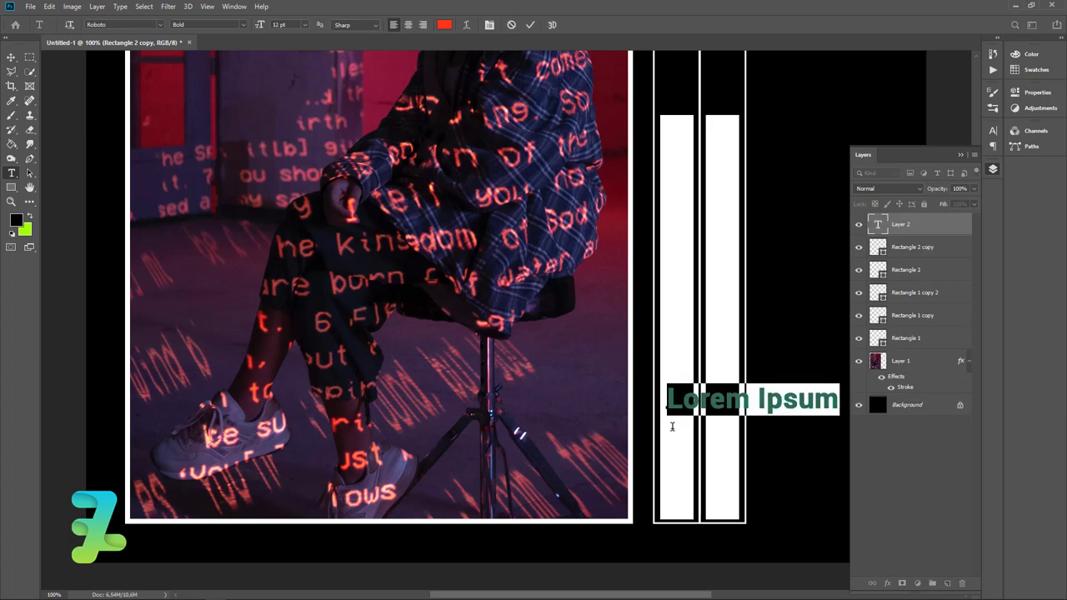
text(S)
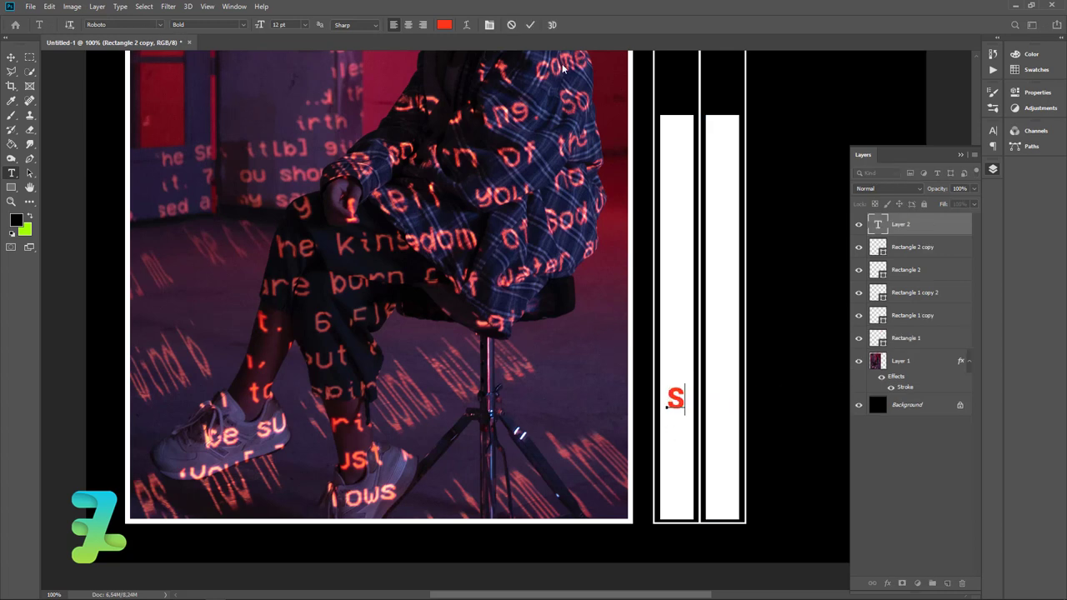
click(443, 25)
text(000000)
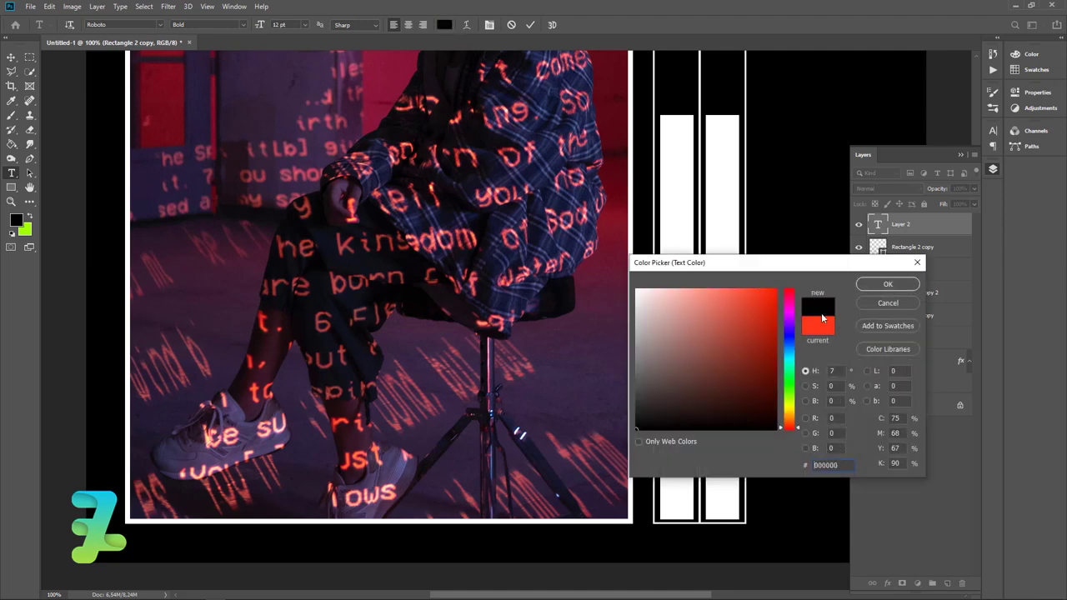
click(872, 286)
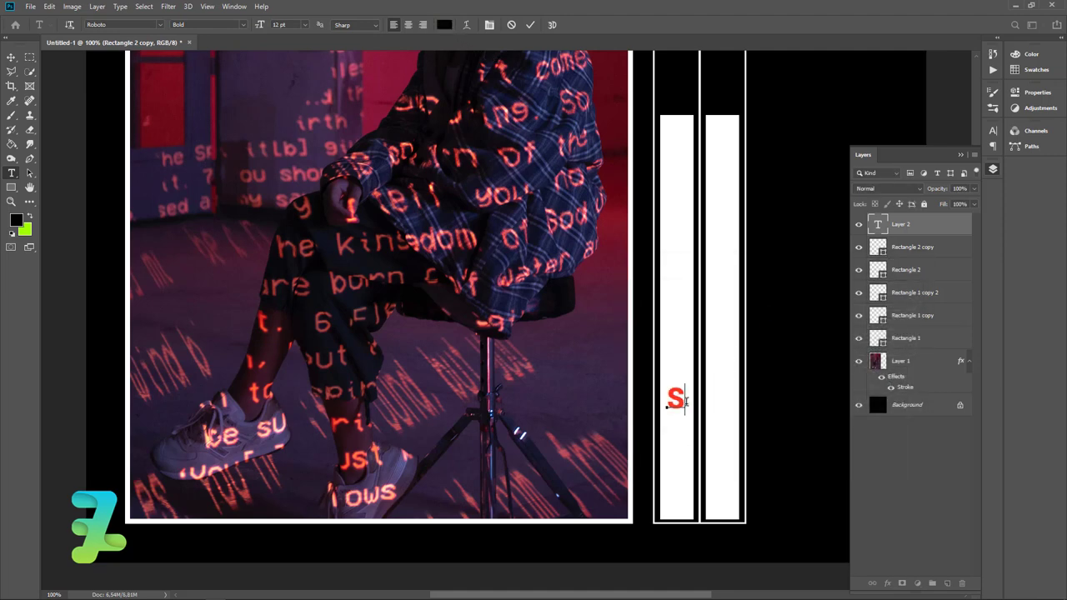
drag(687, 402, 663, 401)
key(BackSpace)
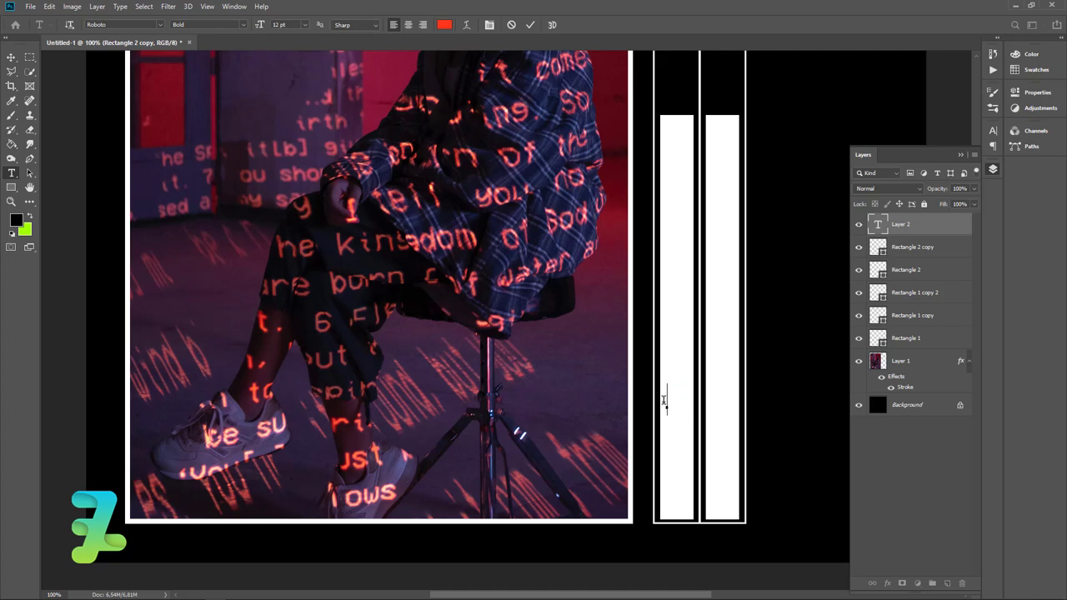
click(448, 26)
text(000000)
click(885, 288)
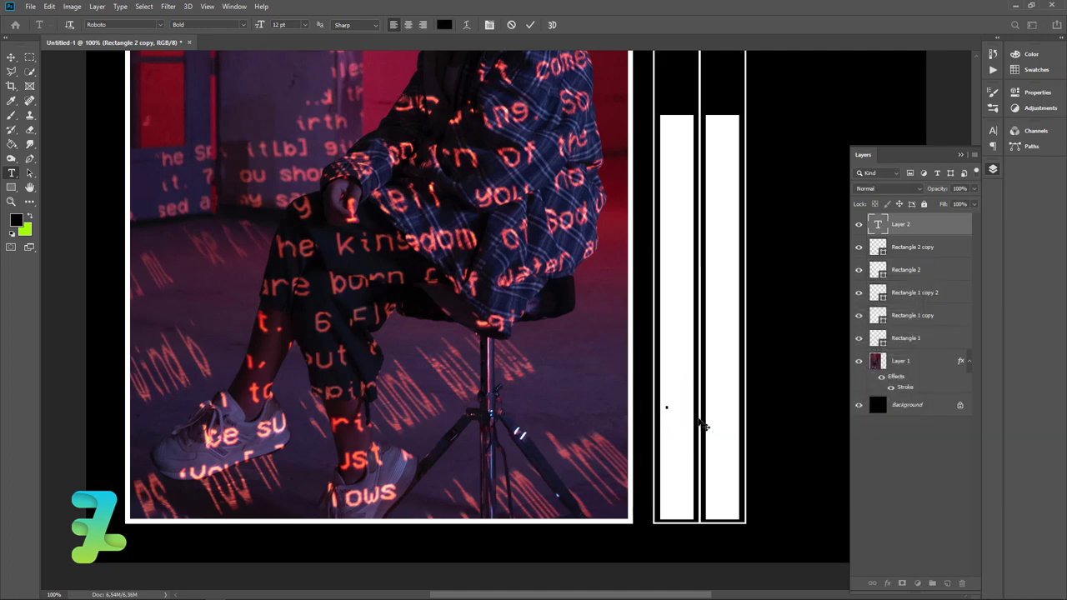
text(SI)
text(T)
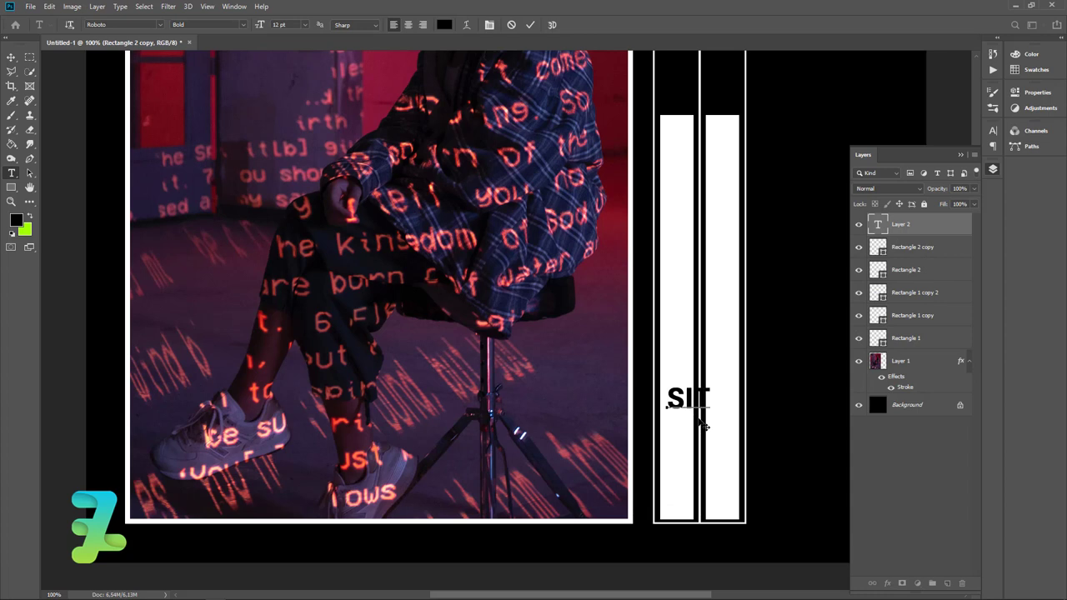
text(TING)
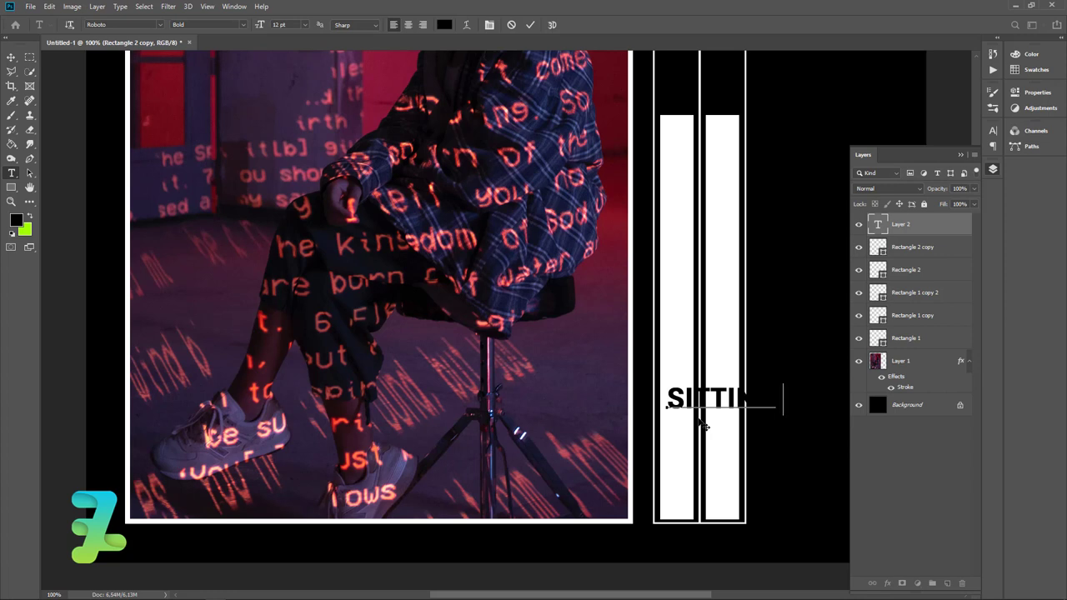
- Finish the text with DOWN and rotate it -90° into the left white bar
text(DOWN)
click(11, 58)
key(ctrl+t)
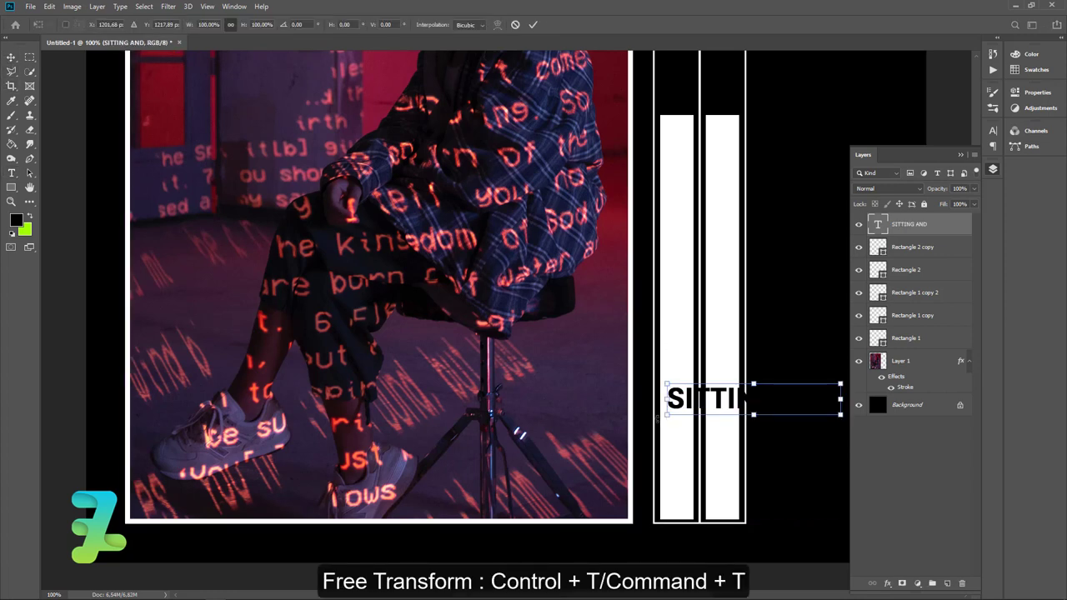
drag(657, 416, 808, 485)
drag(754, 448, 694, 450)
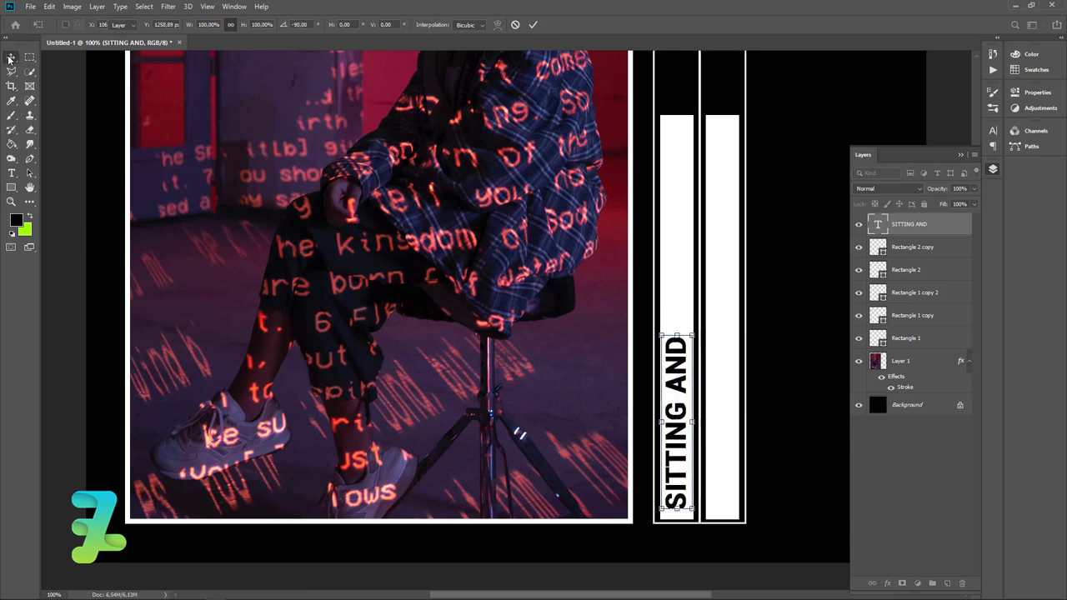
click(11, 57)
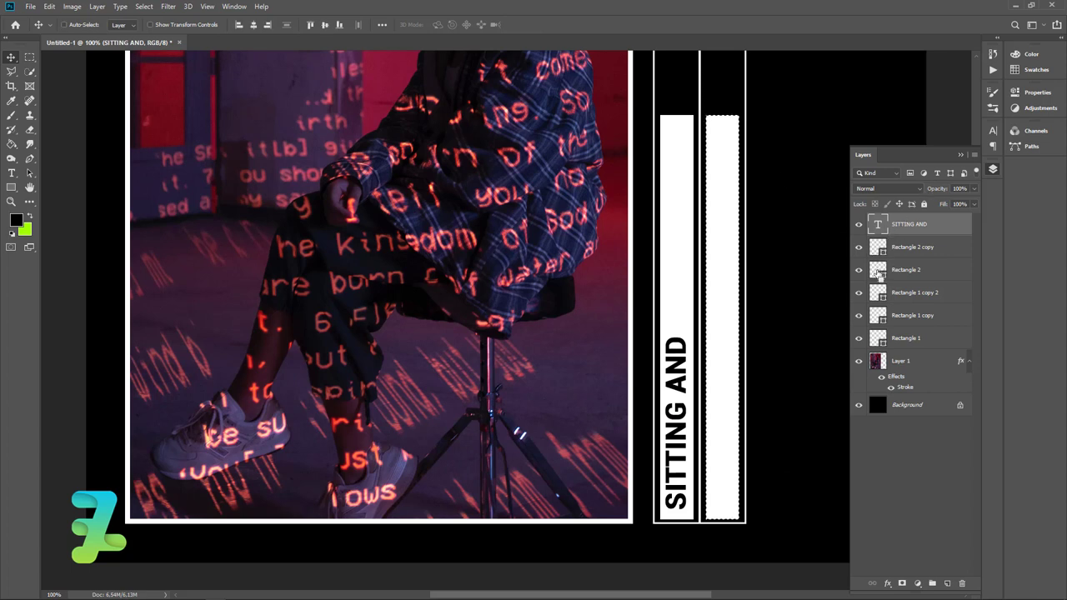
- Centre the text on the left bar, deselect, and duplicate the text layer
double_click(878, 269)
click(873, 301)
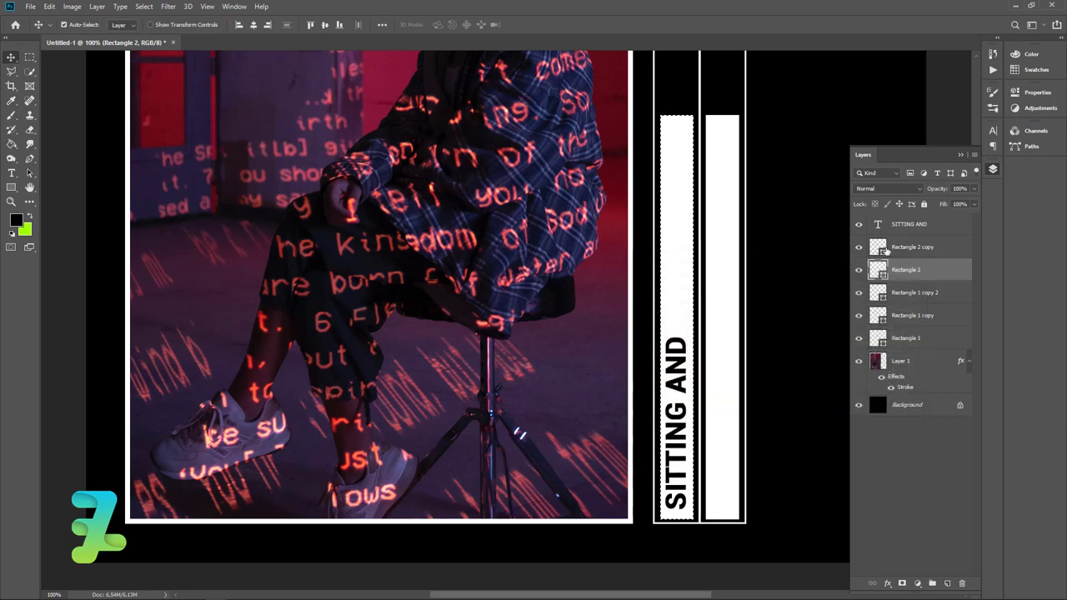
click(878, 226)
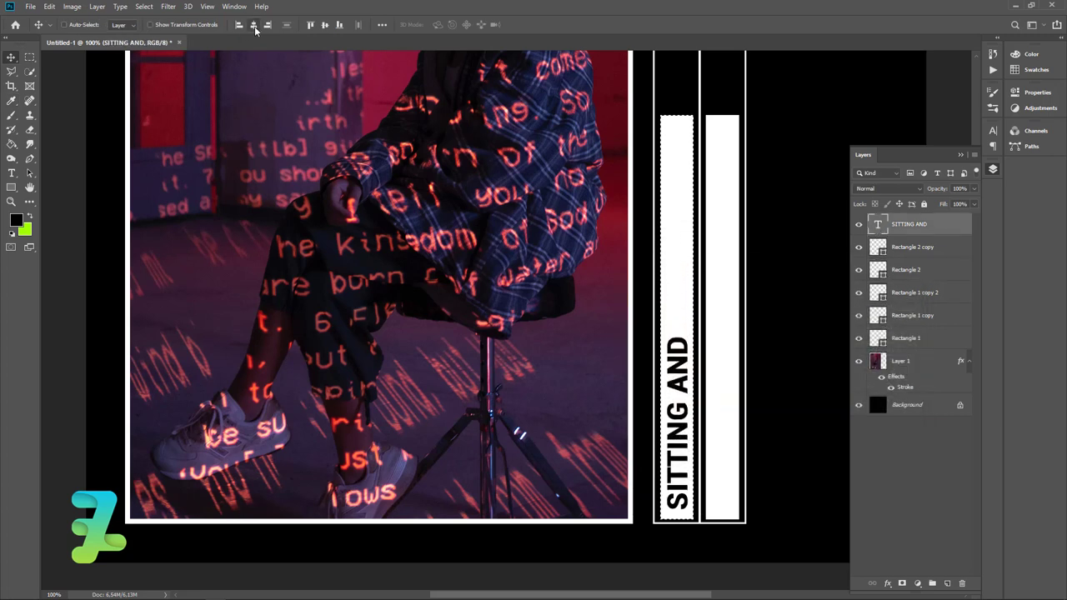
key(ctrl+d)
key(ctrl+j)
- Move the text copy onto the right bar and retype it as PHOTOGRAPHY
drag(701, 389, 728, 383)
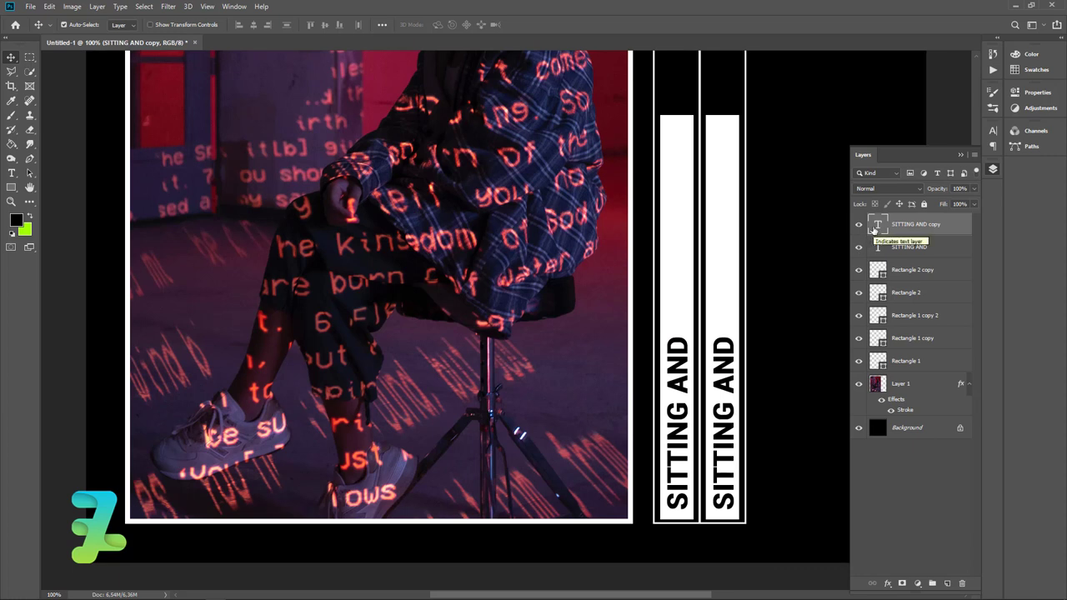
double_click(873, 229)
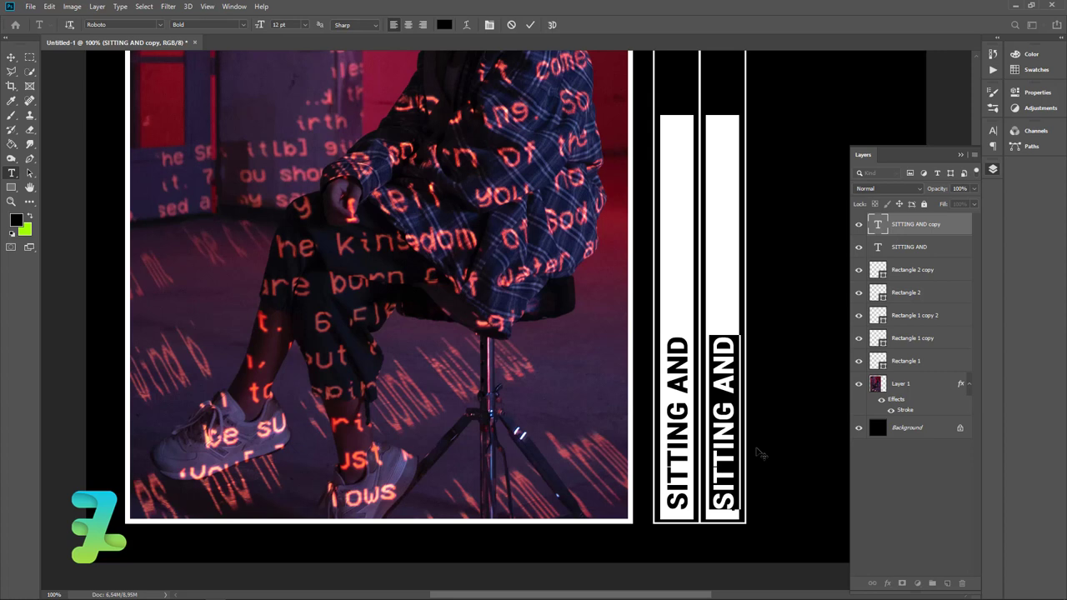
text(PHOTOG)
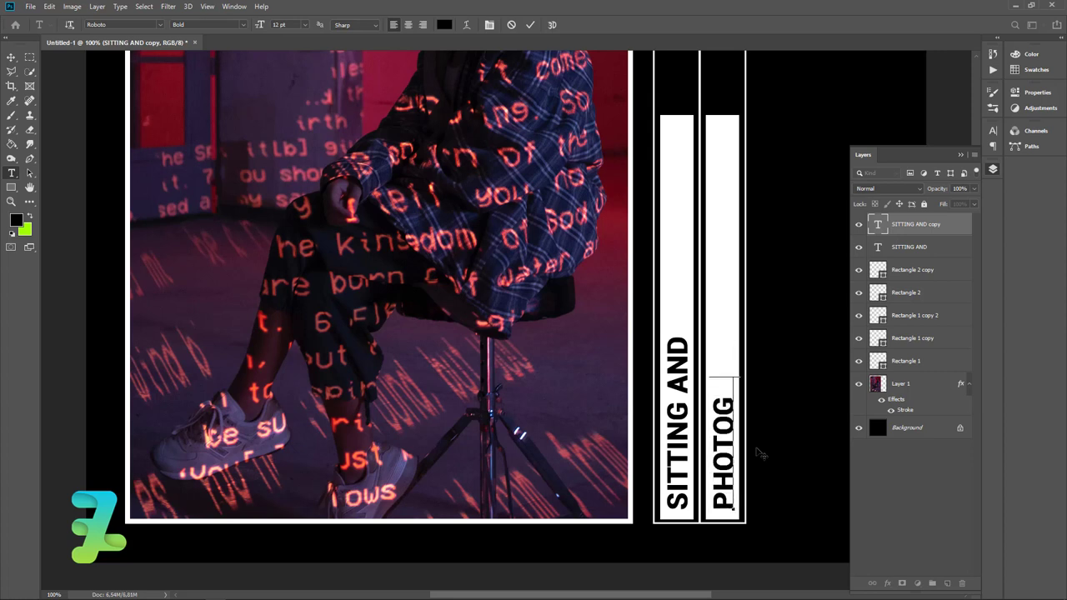
text(RAPH)
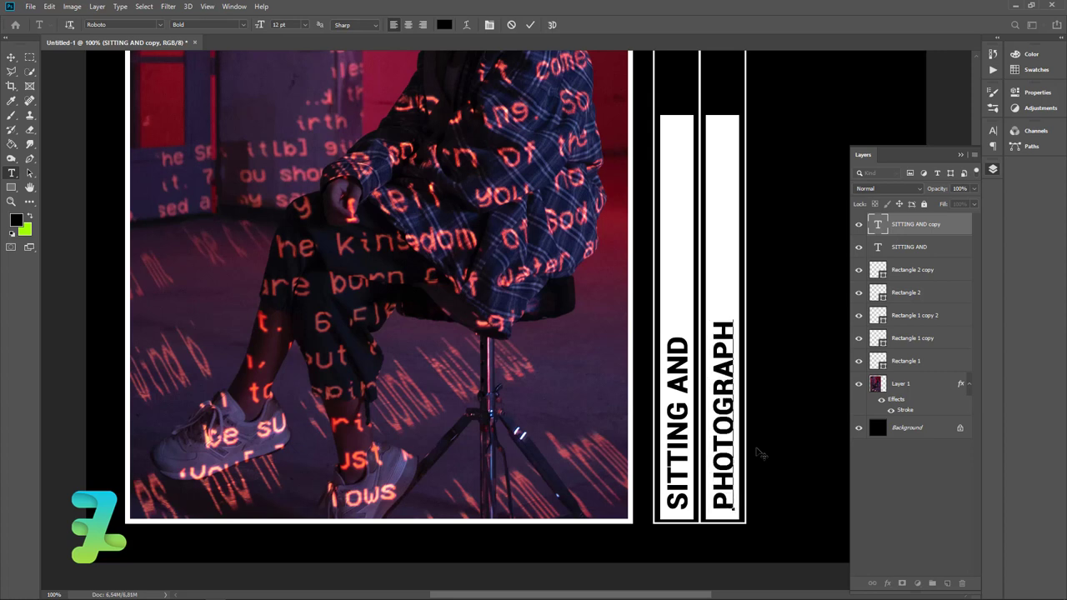
text(Y)
click(11, 57)
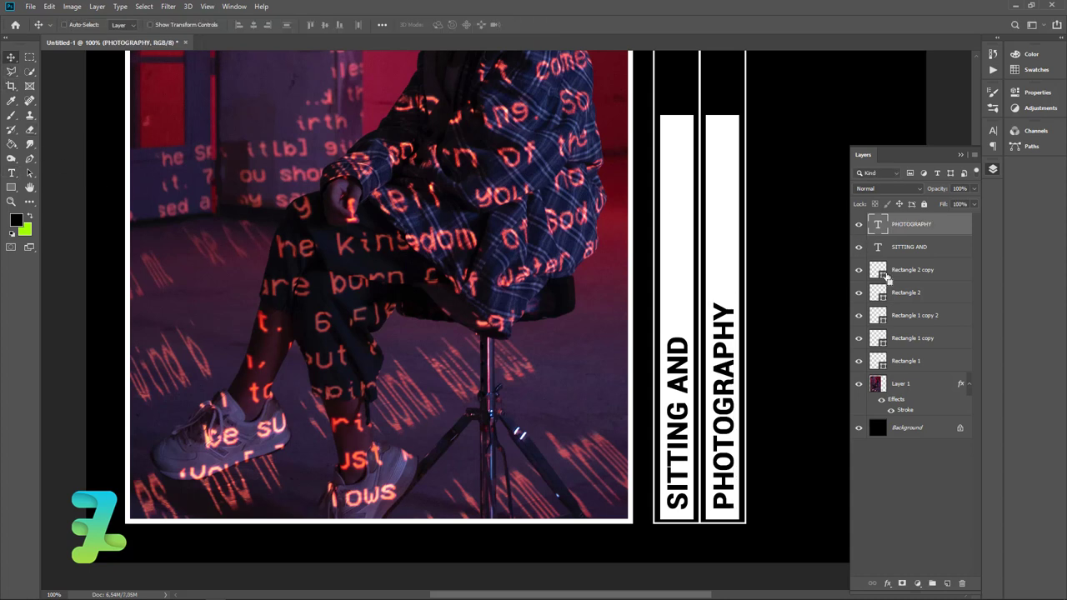
ctrl+click(879, 270)
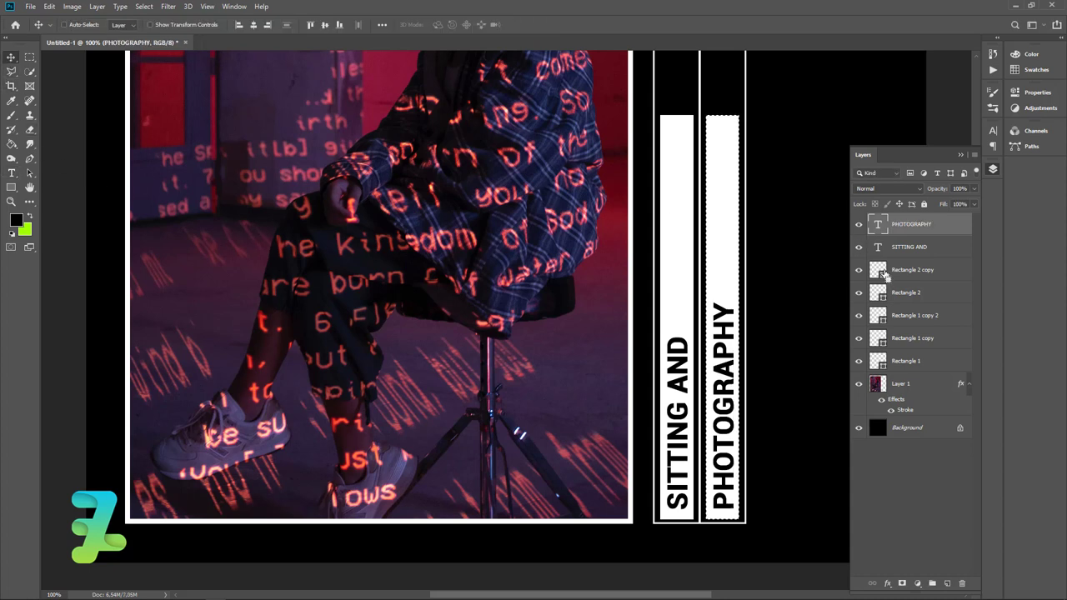
- Centre PHOTOGRAPHY in the right white bar and shorten that bar from the top to fit it
click(250, 25)
key(ctrl+d)
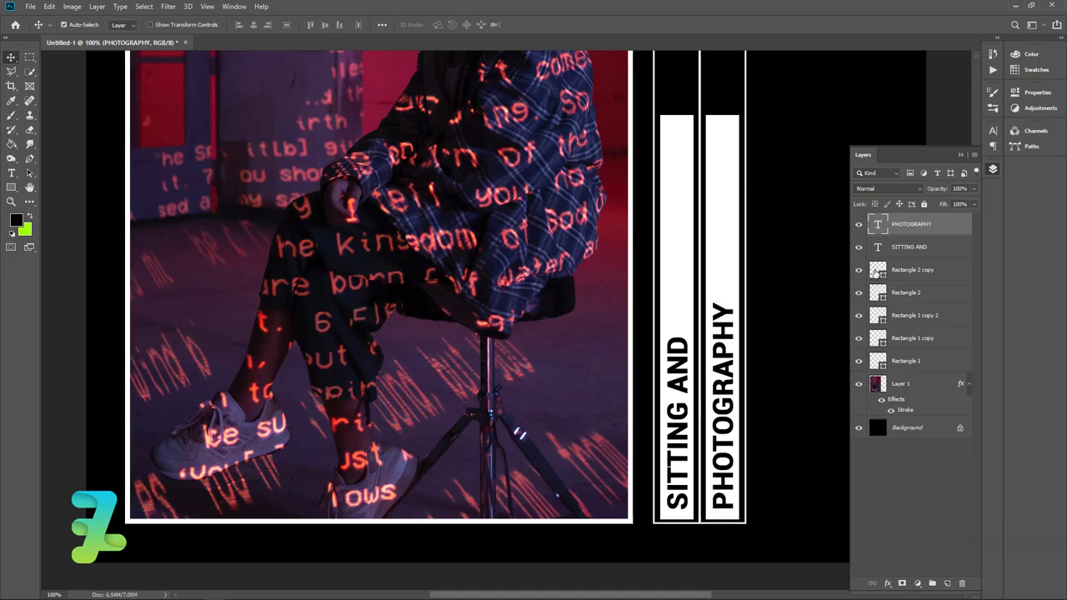
double_click(875, 272)
click(873, 306)
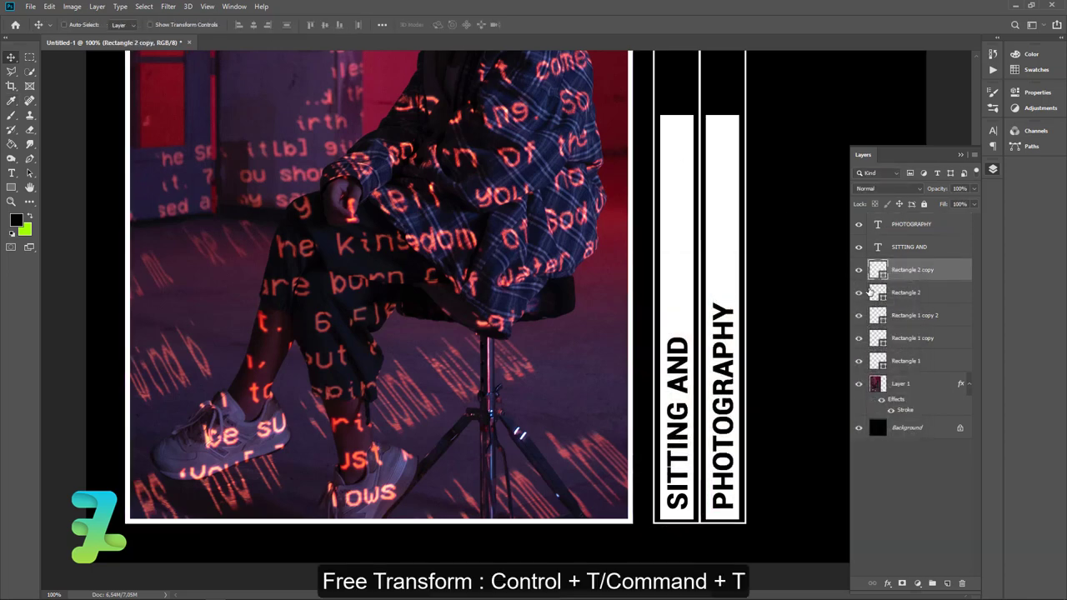
key(ctrl+t)
drag(723, 118, 732, 293)
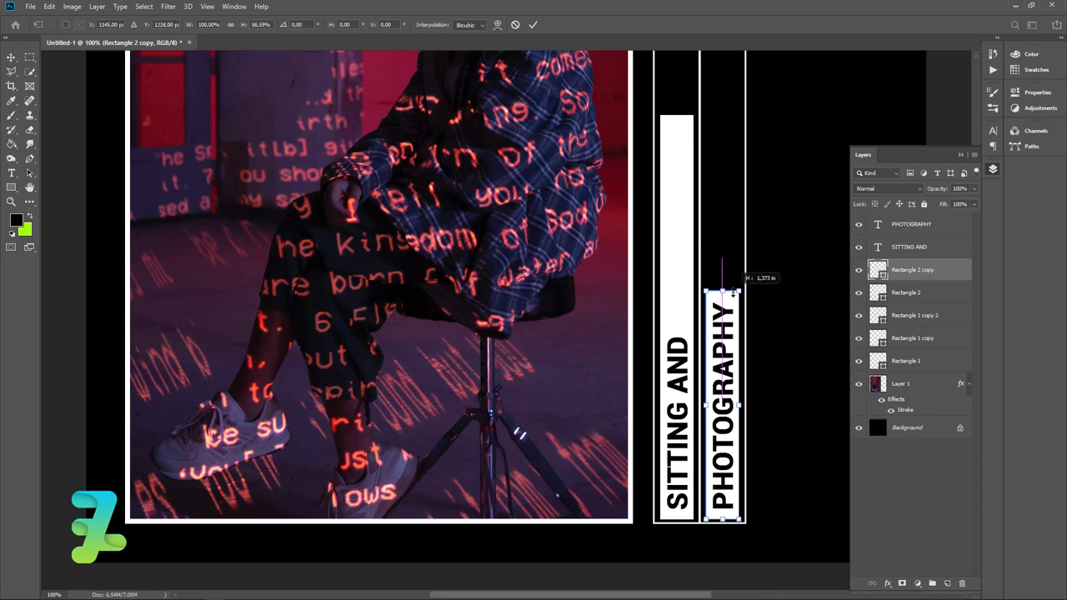
drag(732, 294, 732, 292)
click(6, 60)
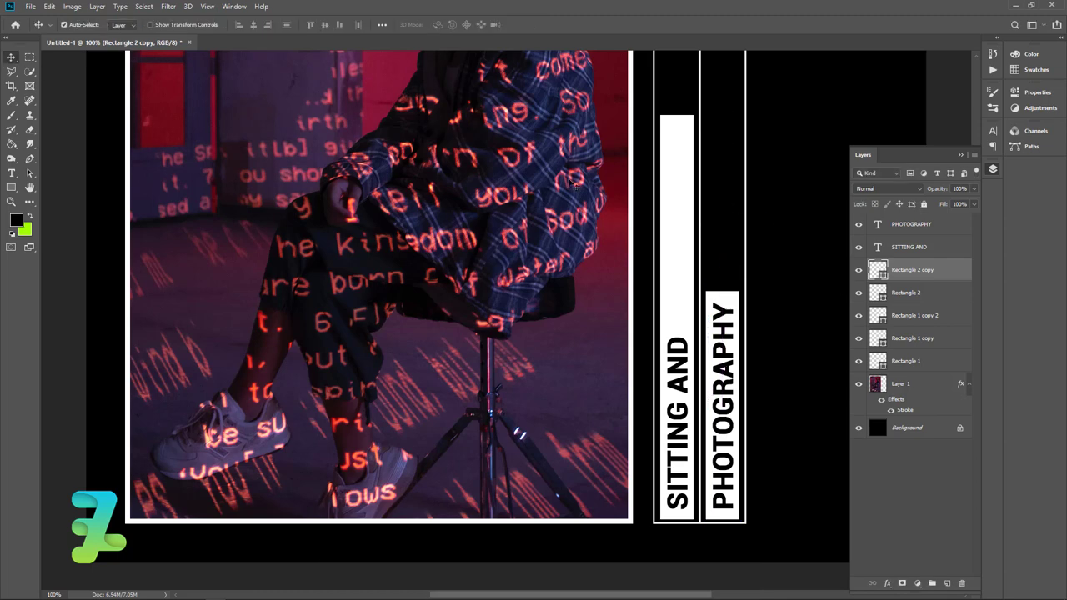
- Start shortening the left white bar from its top to fit SITTING AND
click(879, 292)
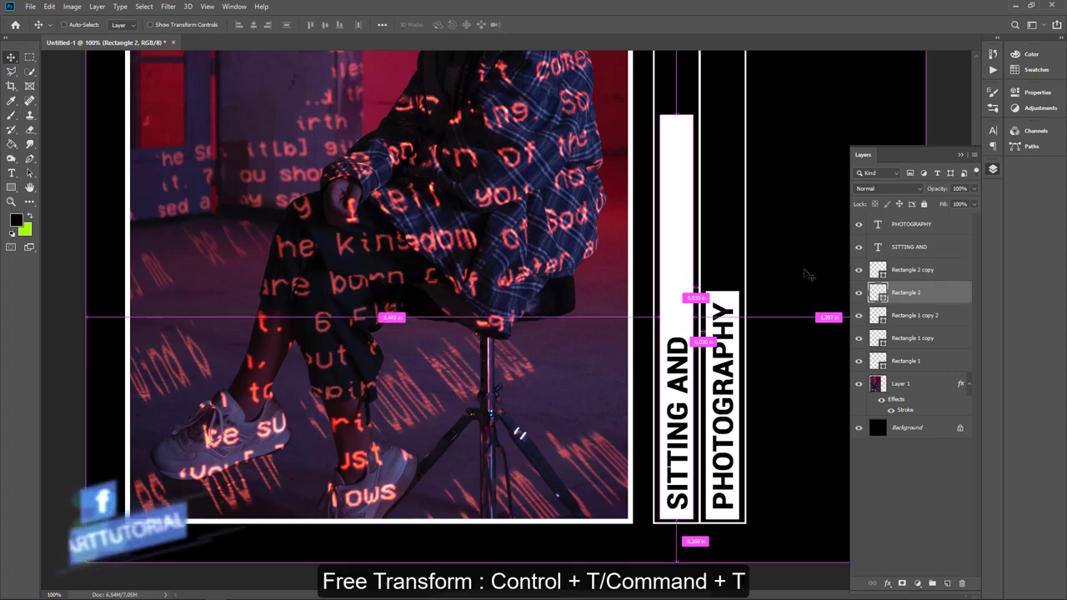
key(ctrl+t)
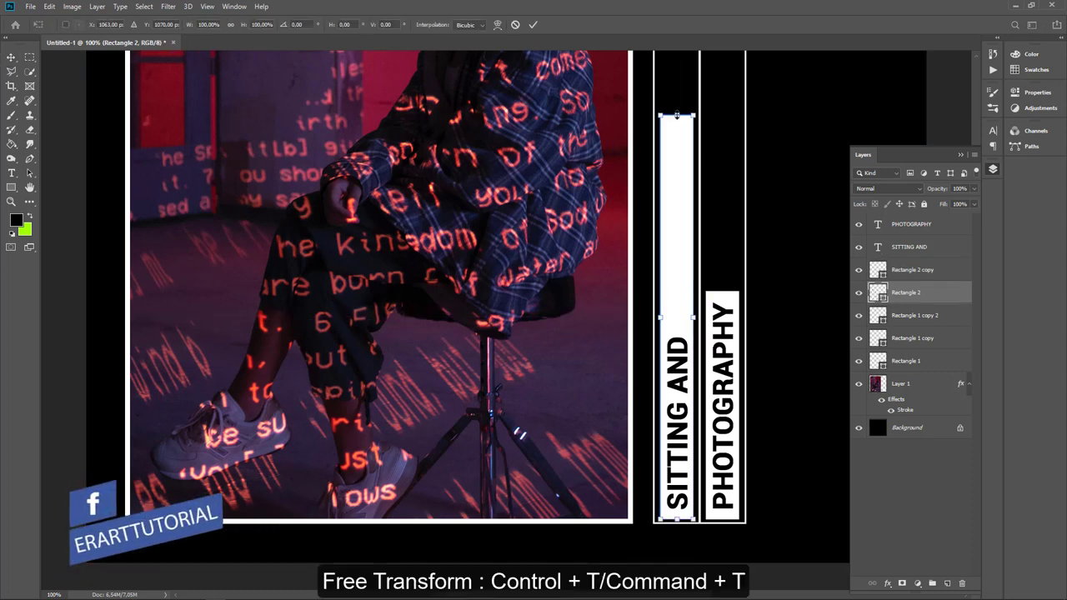
drag(676, 116, 677, 326)
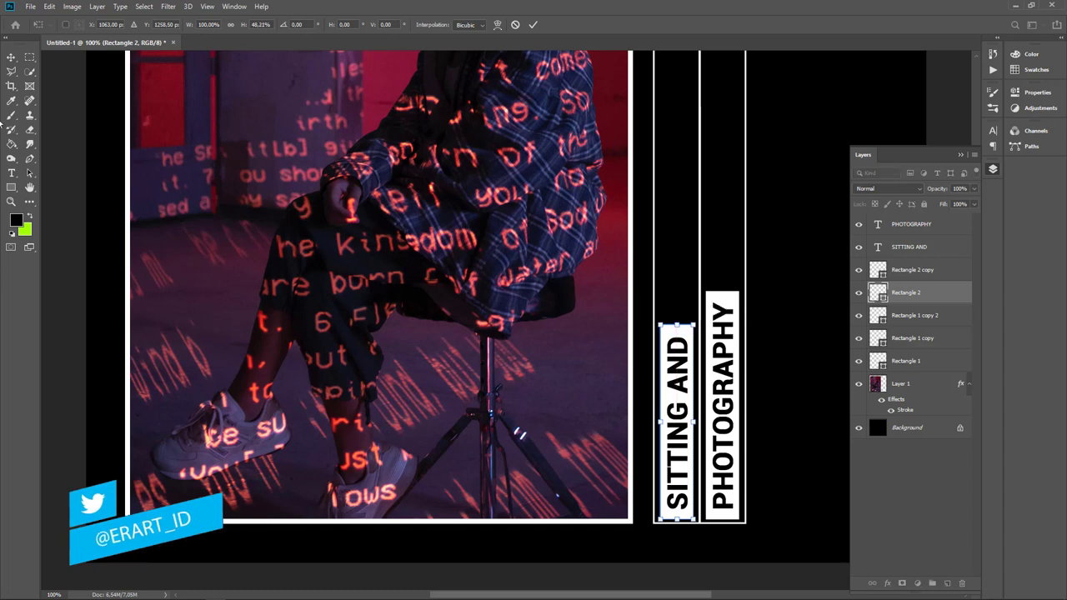
- Commit the left bar's resize and pick the © copyright shape for the Custom Shape Tool
key(Return)
right_click(18, 189)
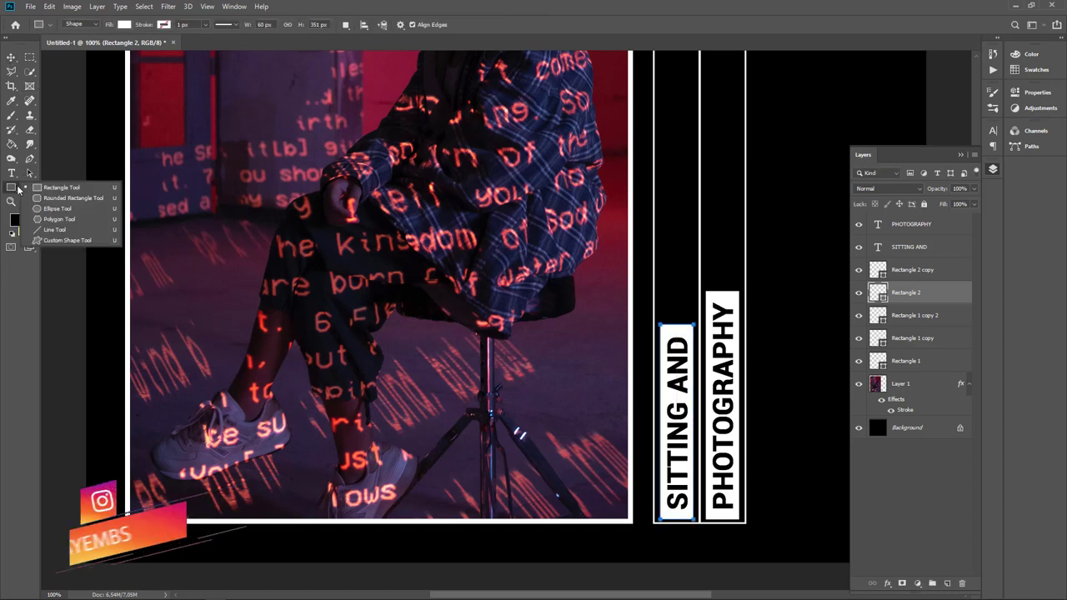
click(67, 240)
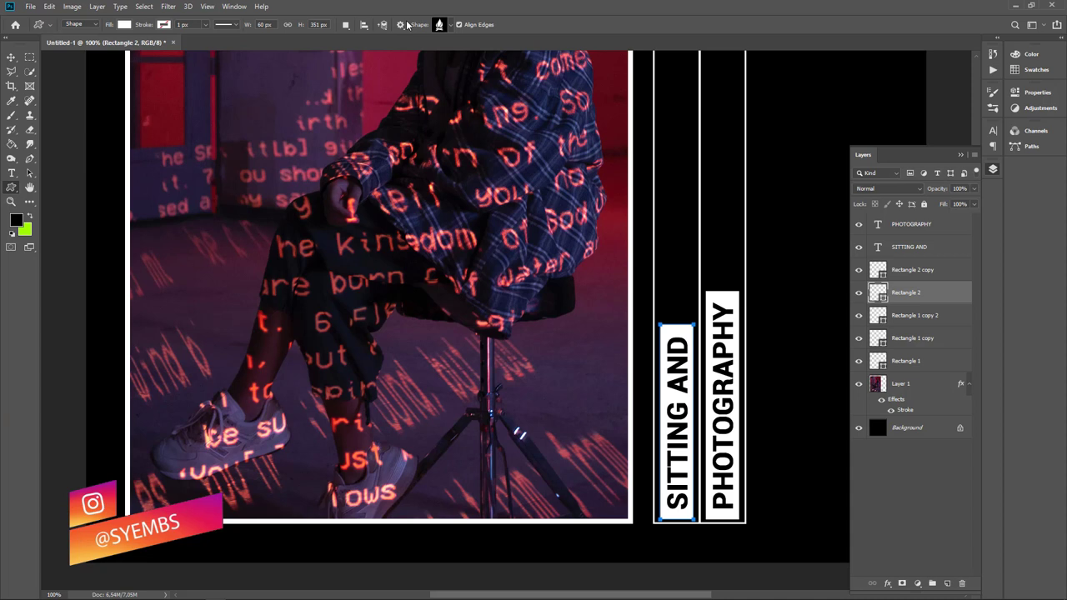
click(455, 26)
scroll(442, 75, down, 2)
scroll(442, 75, down, 2)
scroll(467, 75, down, 3)
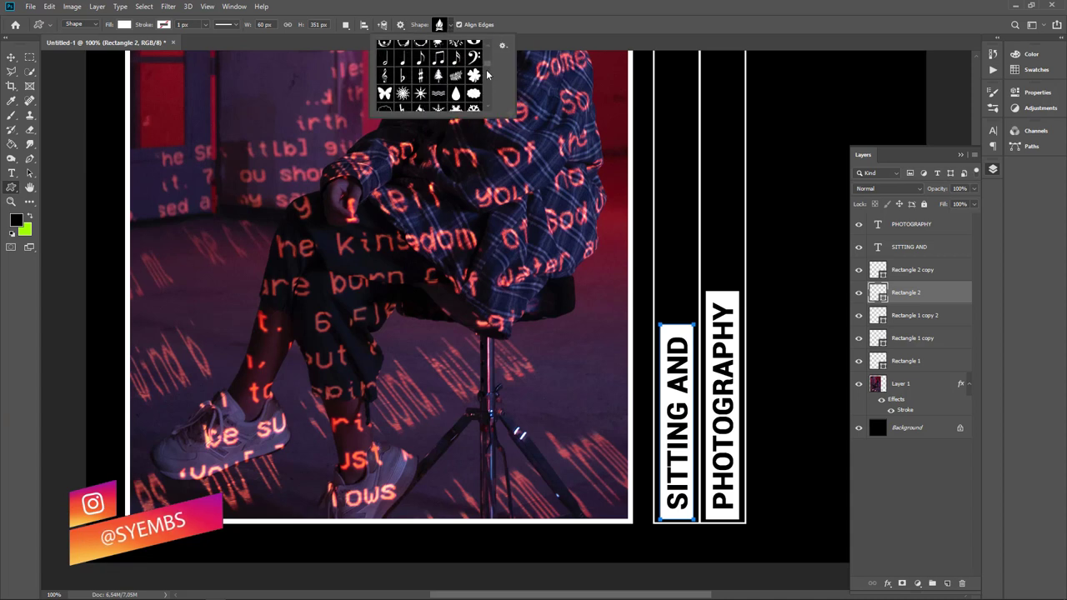
scroll(488, 75, down, 5)
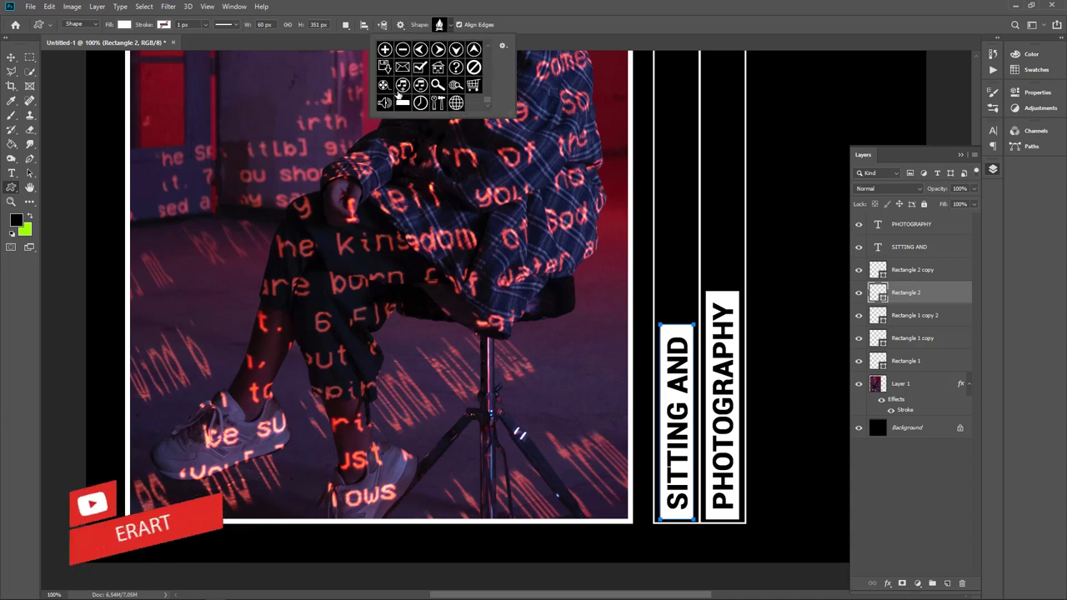
scroll(417, 88, up, 2)
scroll(429, 86, up, 2)
scroll(441, 84, up, 2)
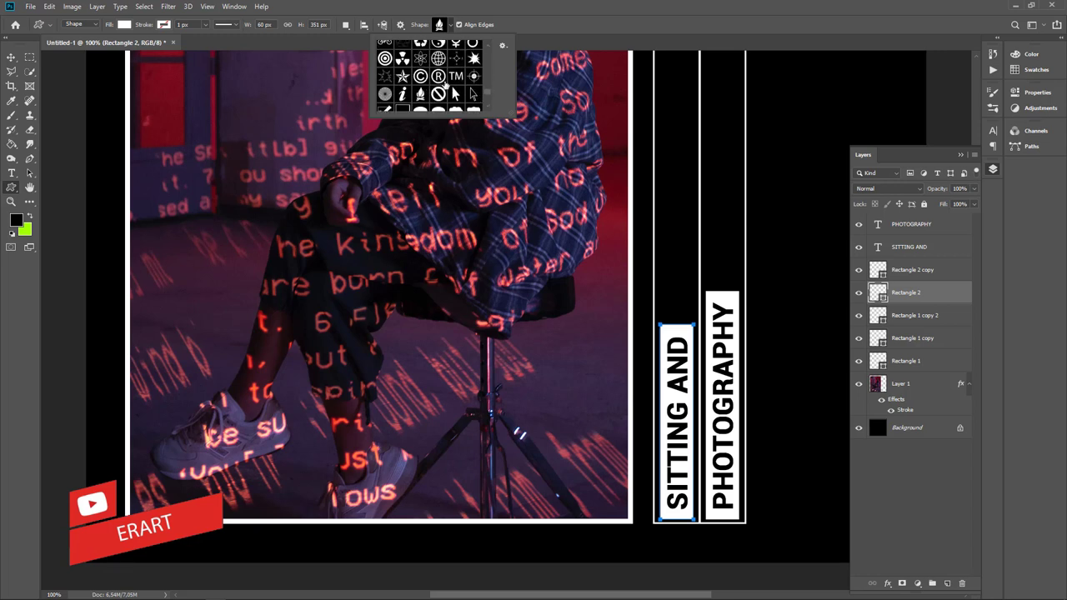
click(420, 77)
click(455, 25)
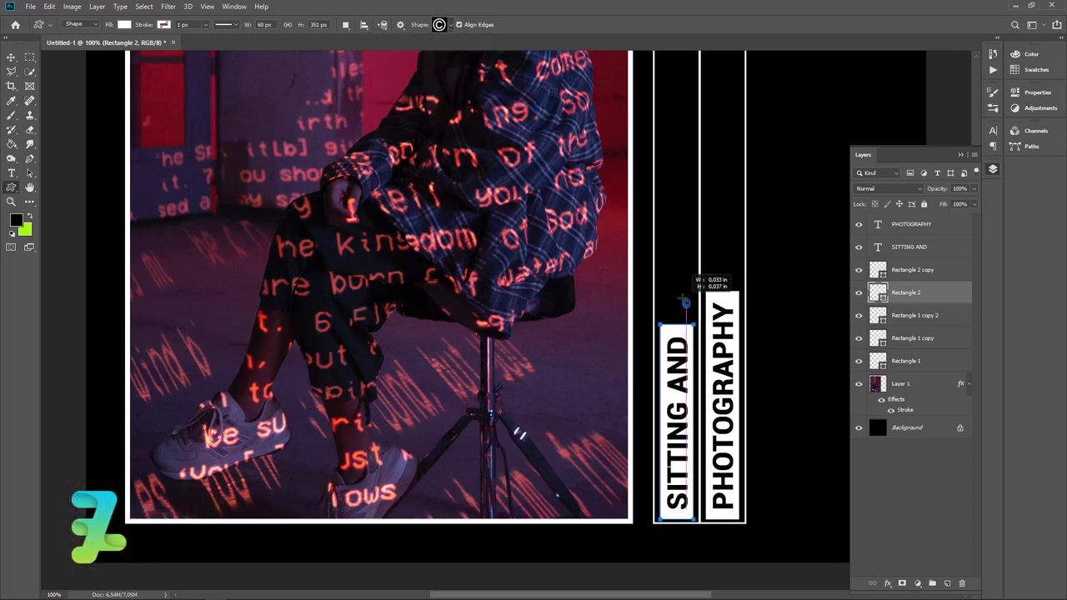
- Draw the © symbol above the SITTING AND bar and nudge it down slightly
drag(692, 310, 665, 282)
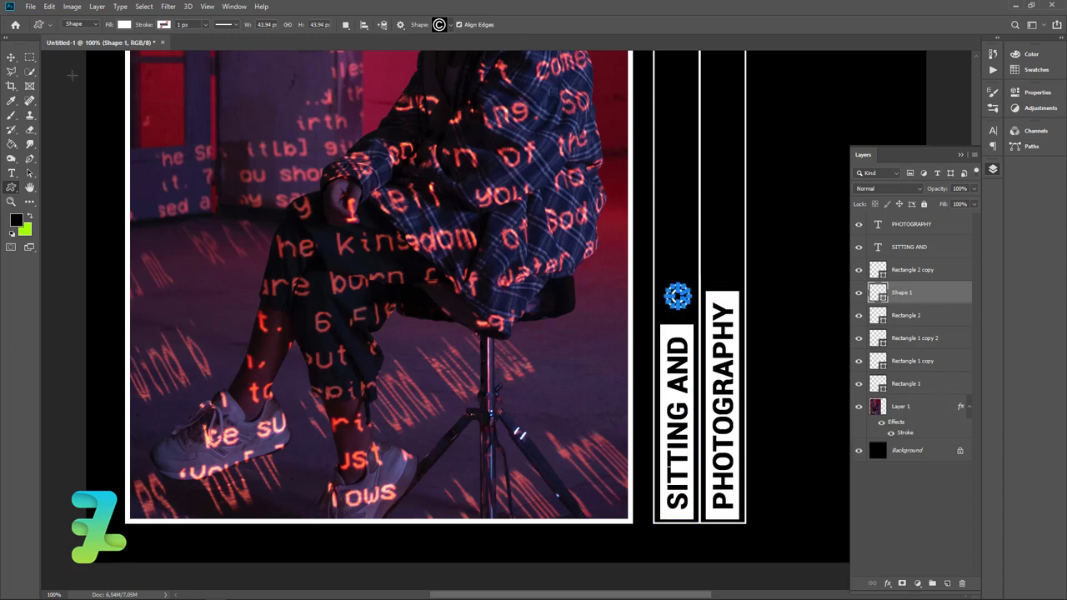
click(11, 57)
key(Down)
key(Down)
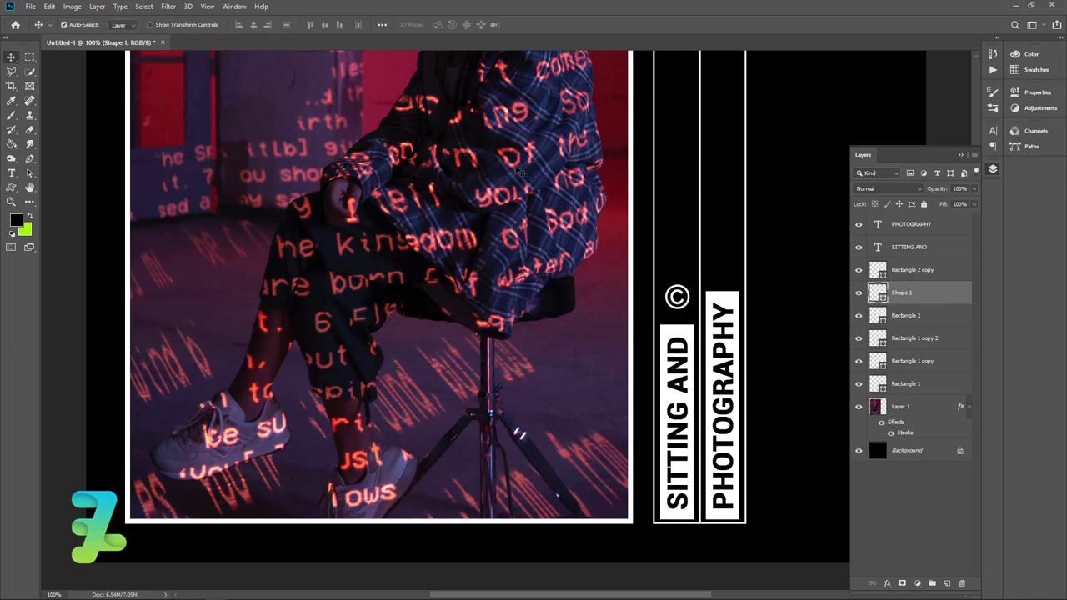
key(Down)
key(Down)
key(Down)
key(Down)
key(Down)
key(Down)
key(Down)
key(Down)
key(Down)
key(Down)
key(Down)
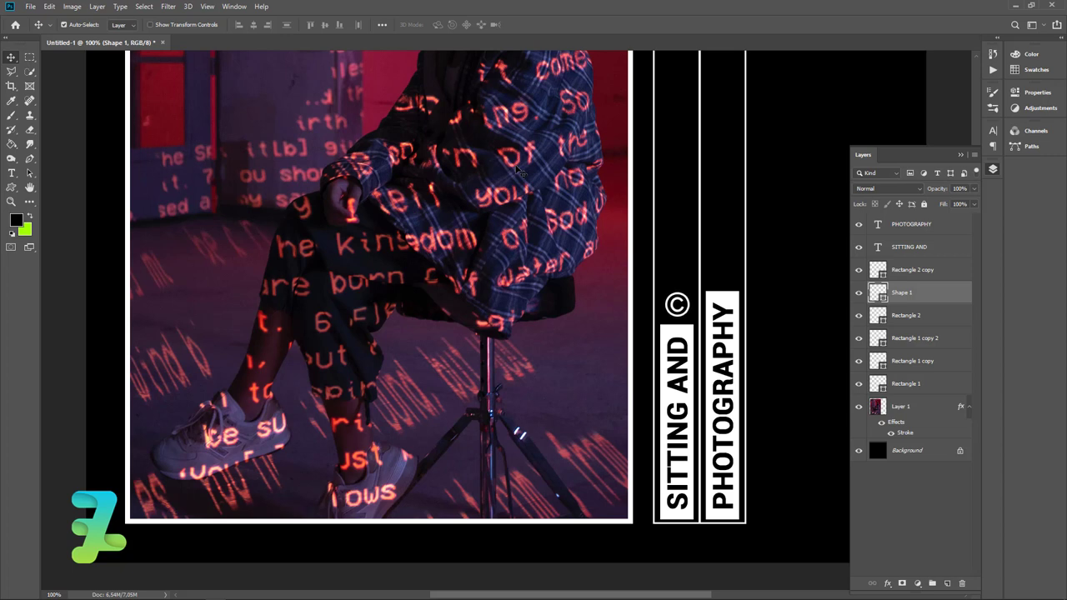
key(Down)
scroll(767, 280, up, 2)
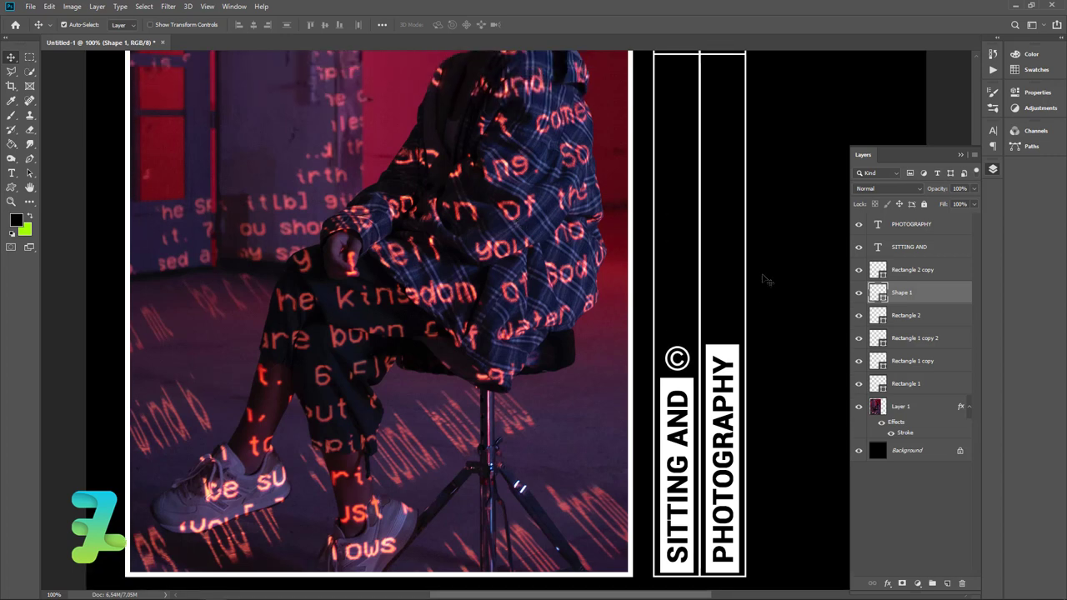
scroll(767, 280, up, 2)
scroll(767, 281, up, 1)
scroll(767, 280, up, 2)
scroll(767, 280, up, 2)
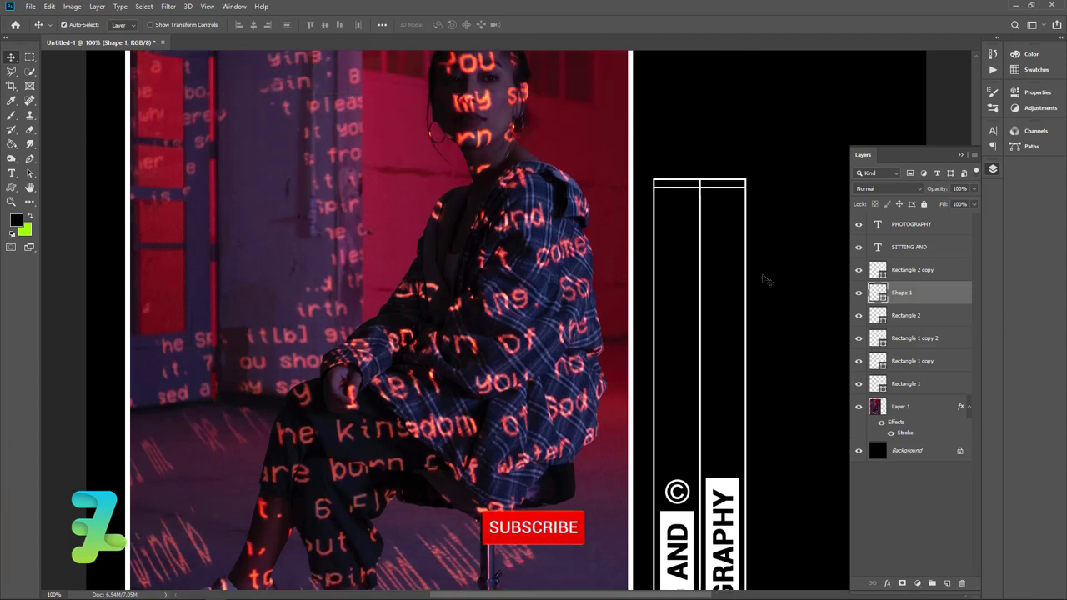
scroll(766, 280, up, 1)
scroll(767, 280, up, 1)
- Type 'With. Best Friends' in white (ffffff) 6 pt text in the left column
key(t)
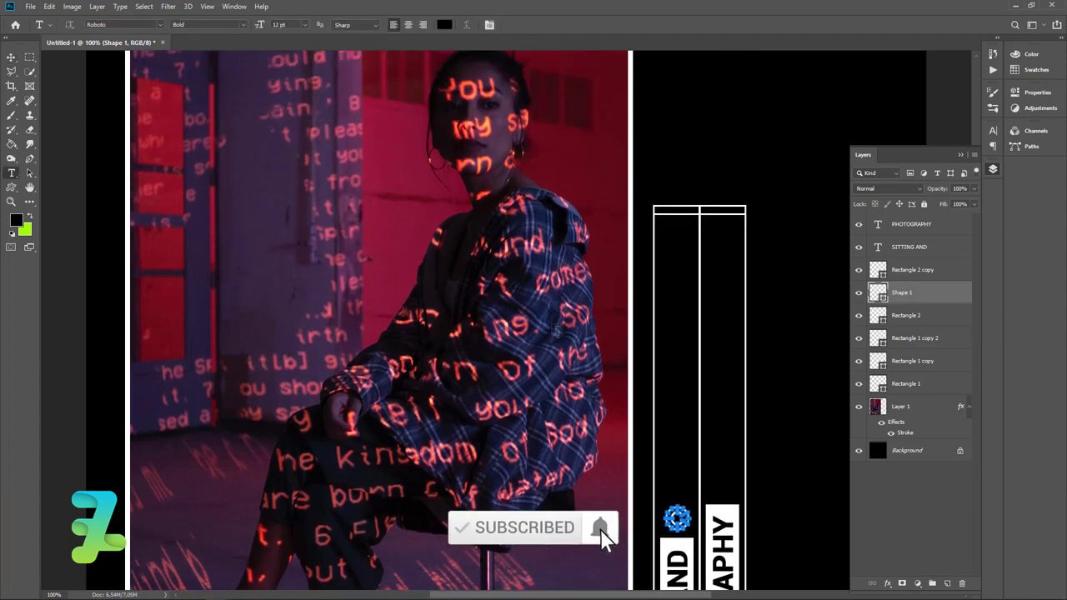
click(673, 360)
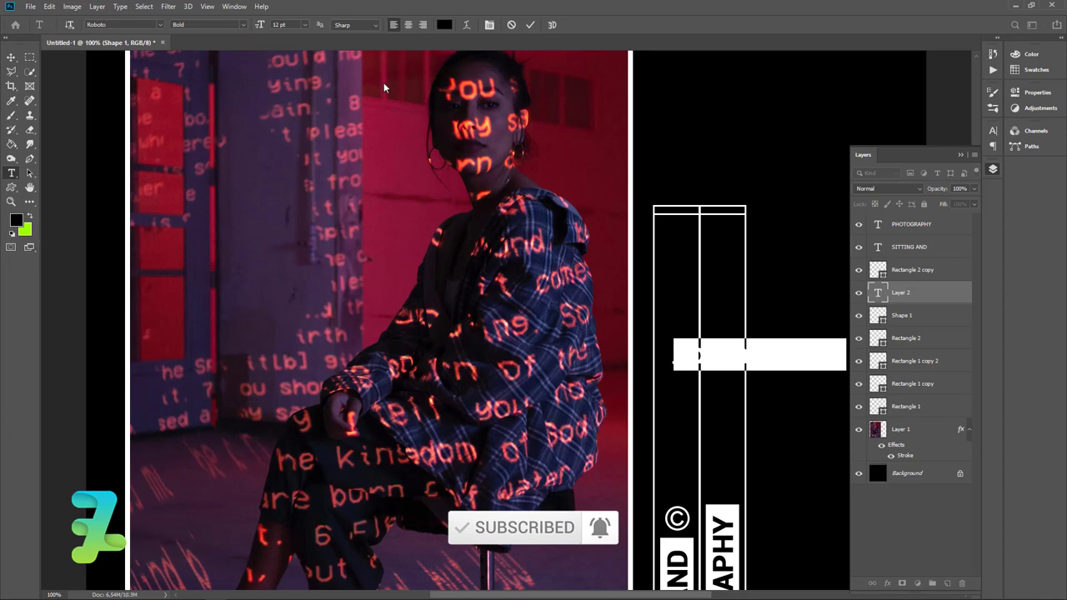
click(443, 25)
text(ffffff)
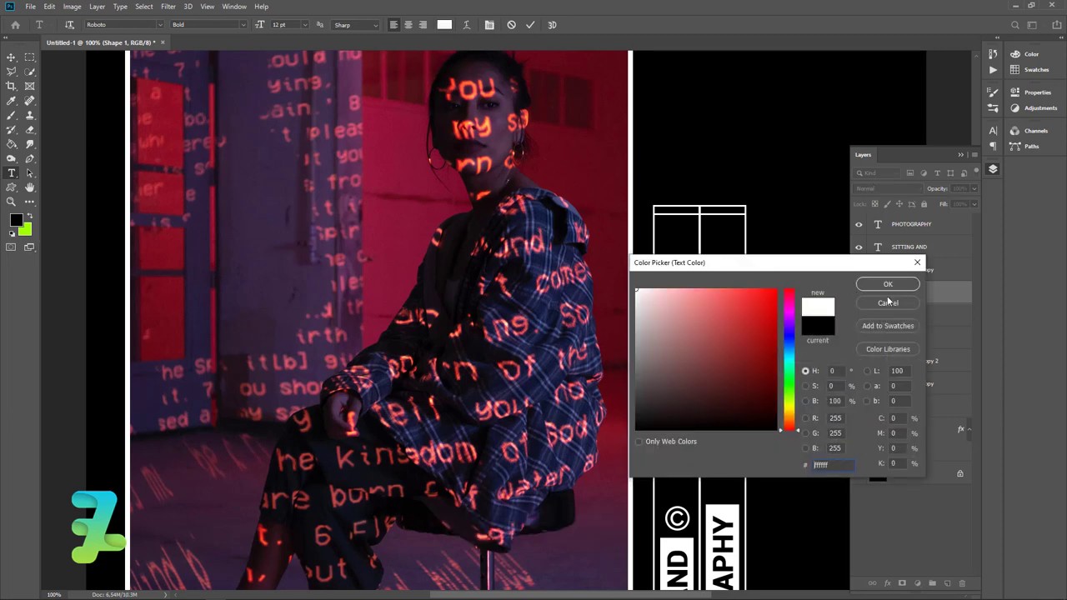
key(Return)
text(W)
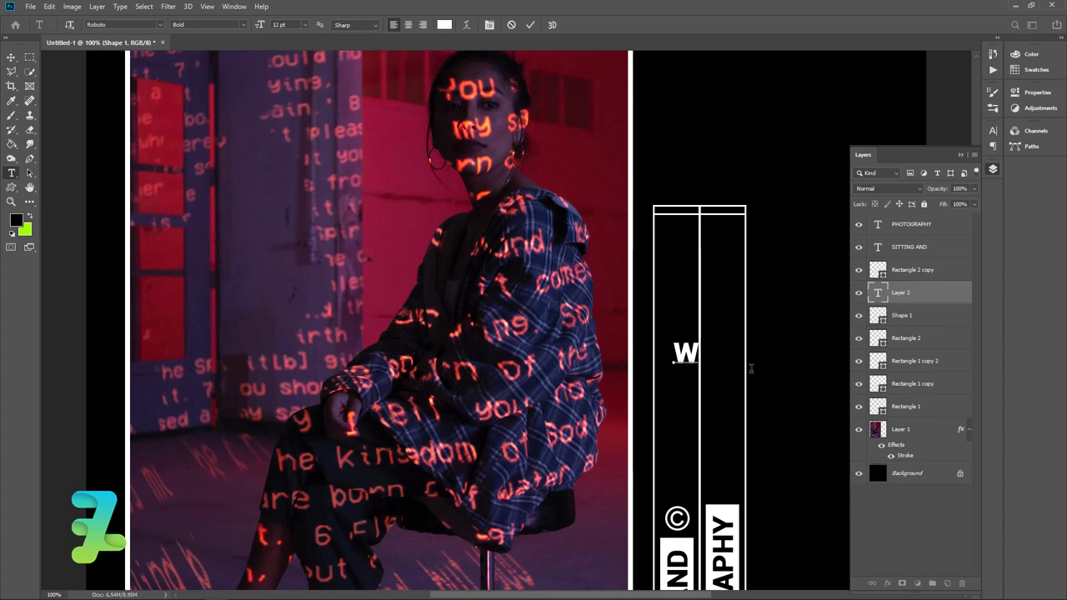
key(ctrl+a)
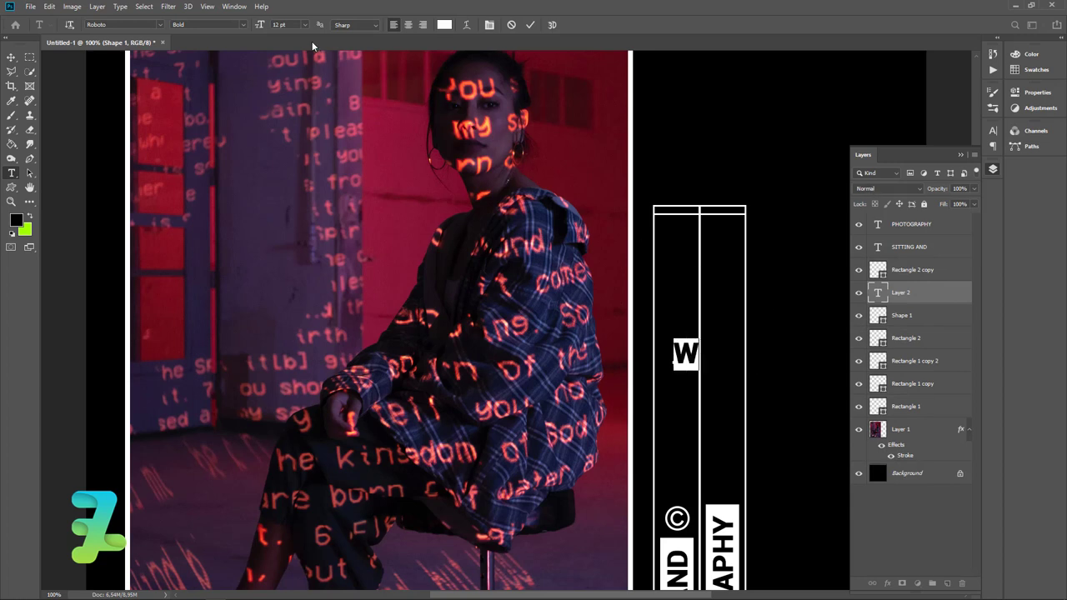
click(305, 24)
click(292, 47)
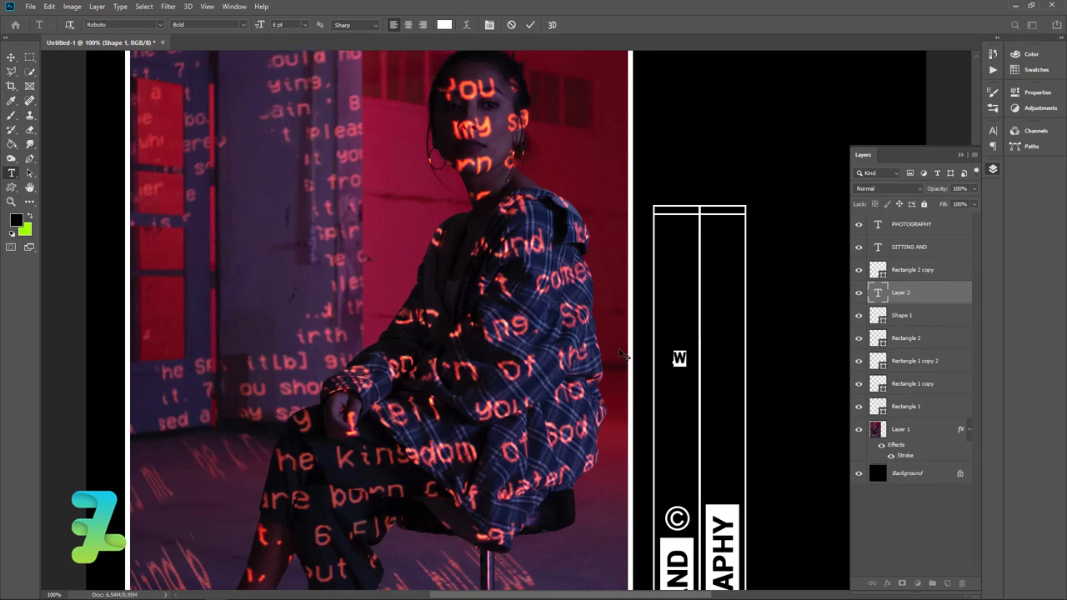
click(672, 361)
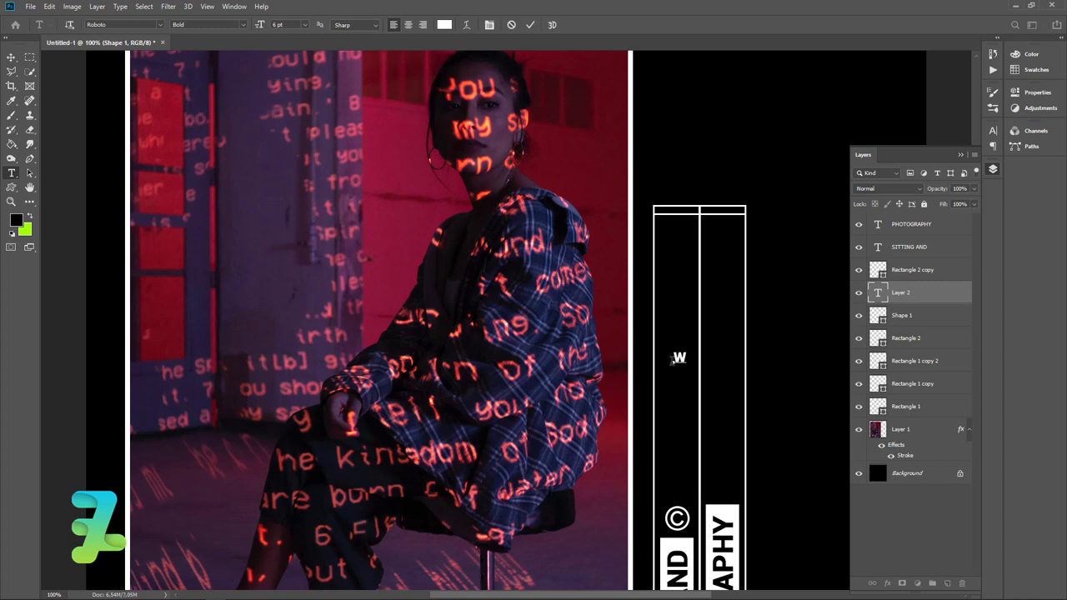
text(ith)
text(. Best Frie)
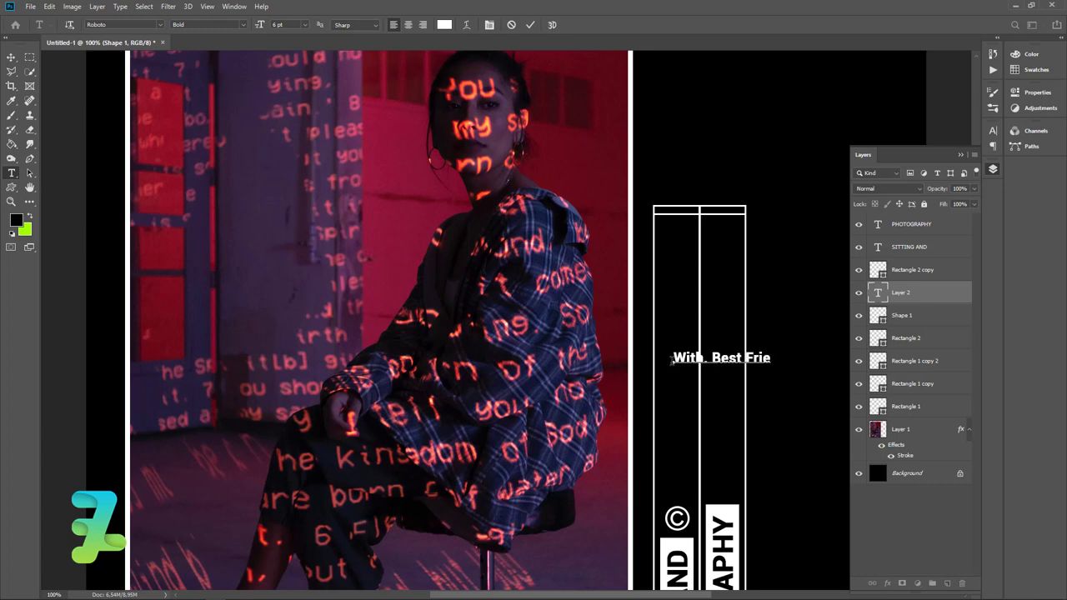
text(nds)
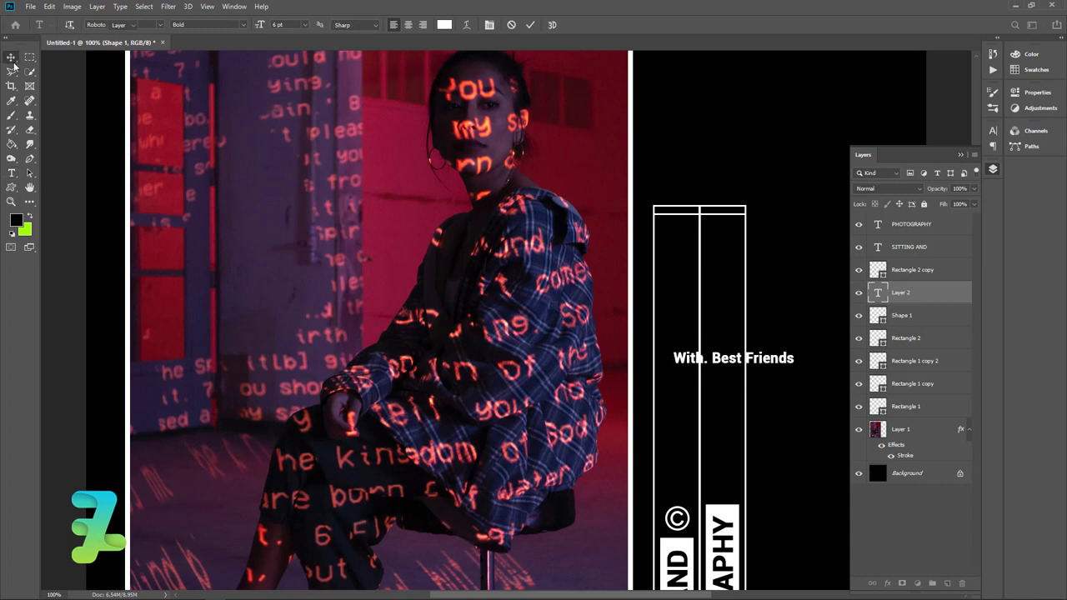
- Rotate the text to read vertically and centre it horizontally within the left column
key(ctrl+t)
mouse_move(798, 382)
mouse_down()
mouse_move(803, 342)
mouse_move(774, 250)
mouse_move(749, 335)
mouse_move(690, 255)
mouse_up()
key(Return)
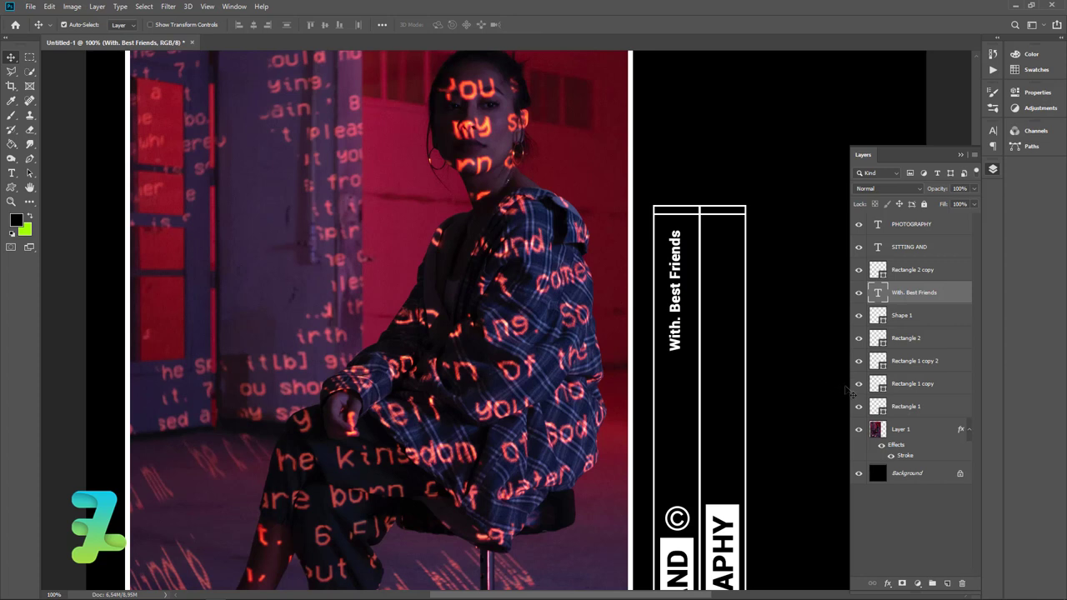
ctrl+click(878, 406)
click(253, 26)
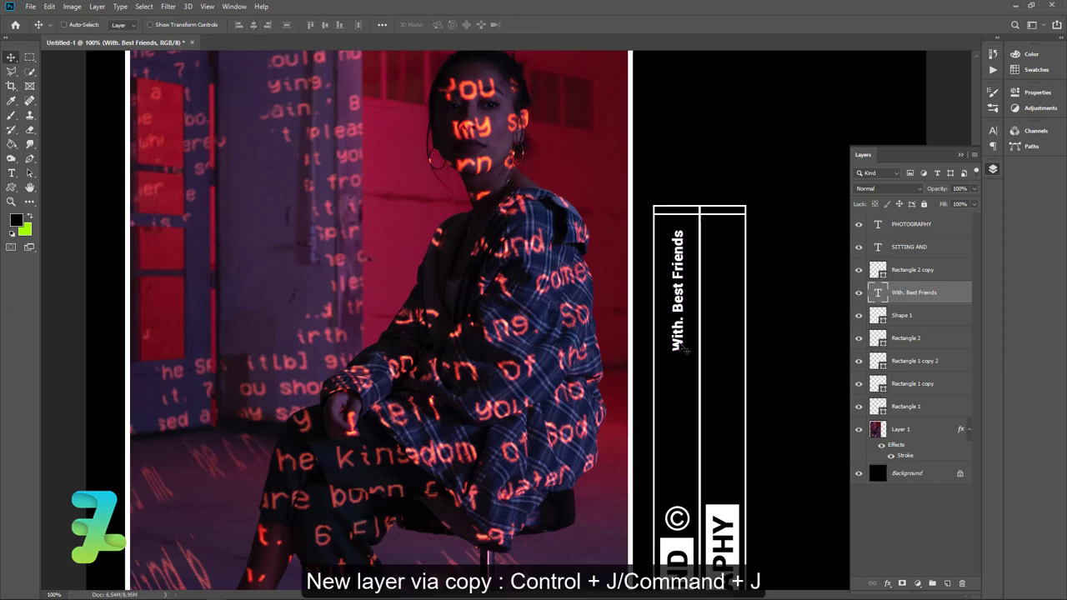
- Duplicate the caption into the right column and change it to 'With. Brothers'
key(ctrl+j)
drag(685, 335, 739, 315)
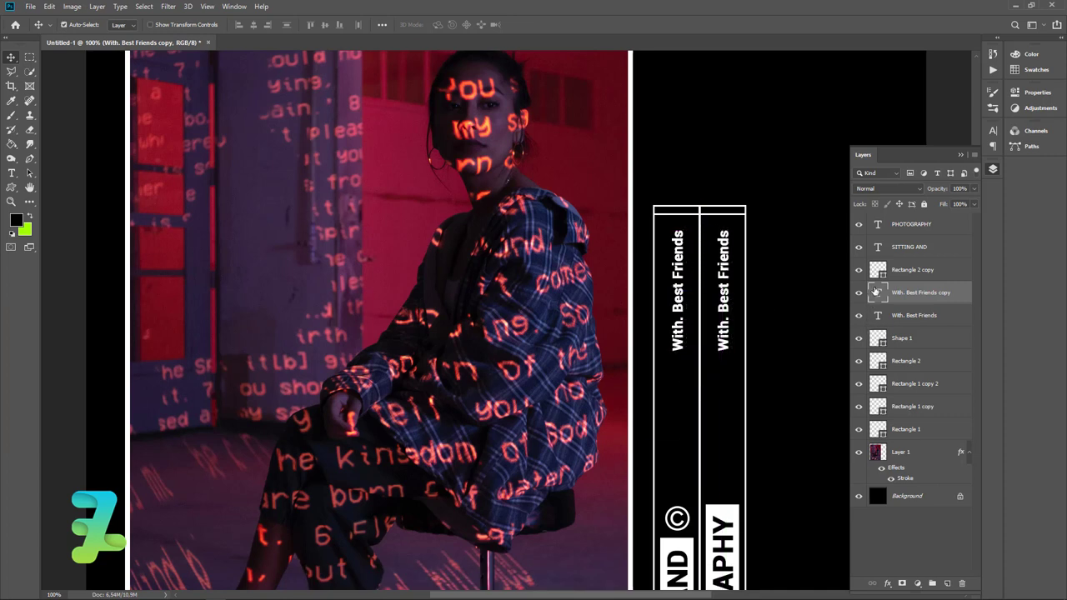
double_click(875, 292)
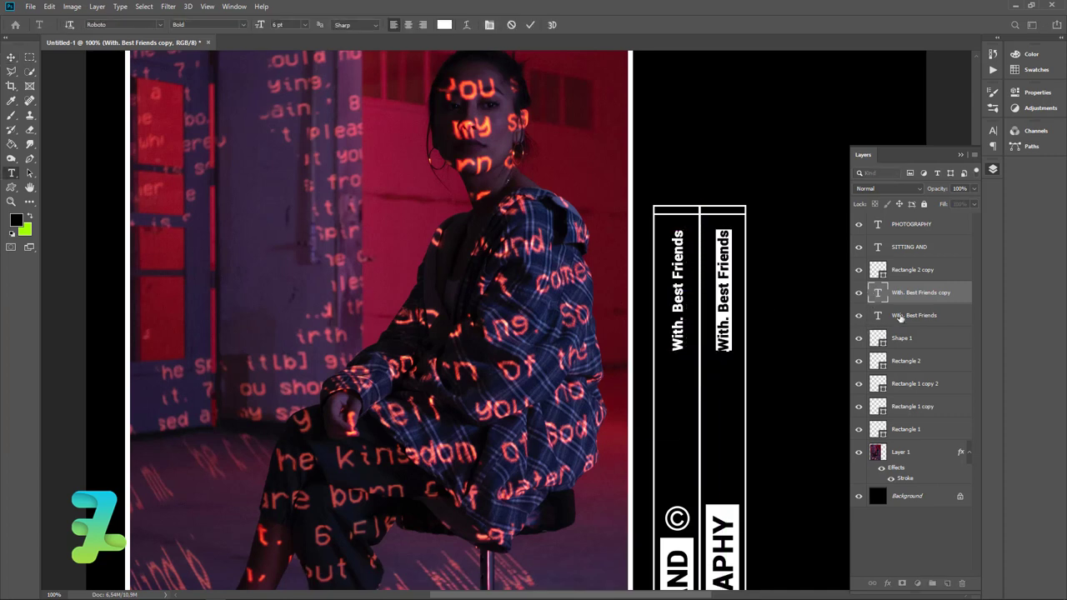
key(Right)
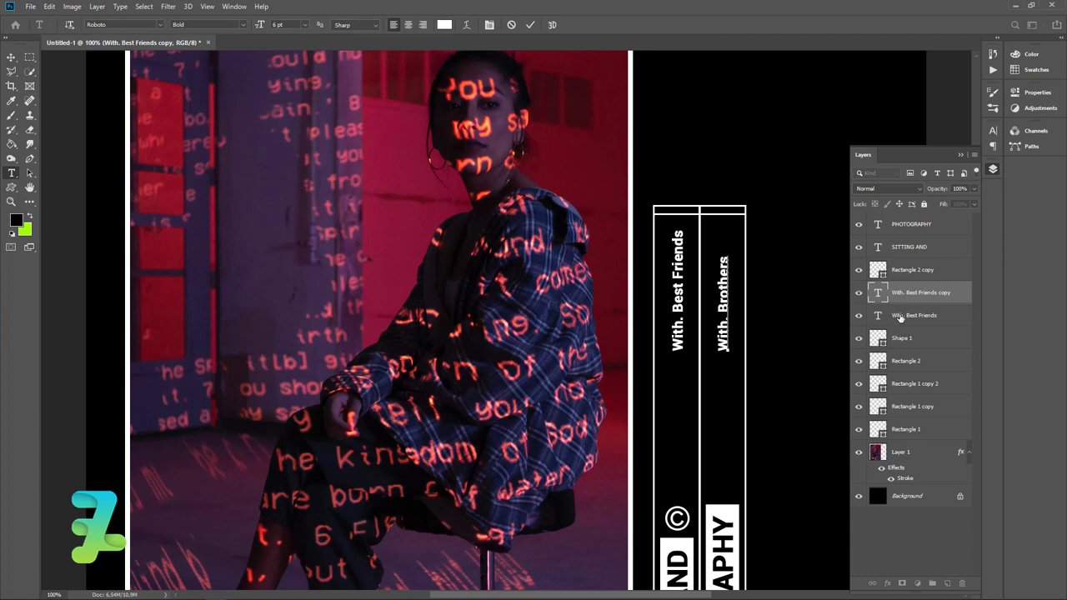
click(10, 57)
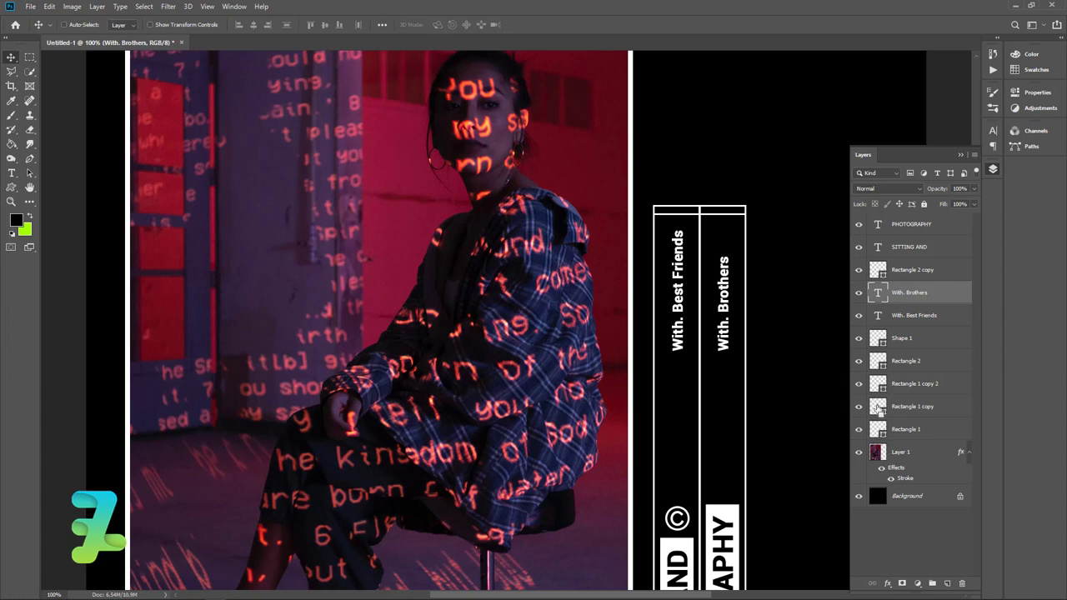
- Centre 'With. Brothers' in the right column and nudge it up slightly
ctrl+click(877, 409)
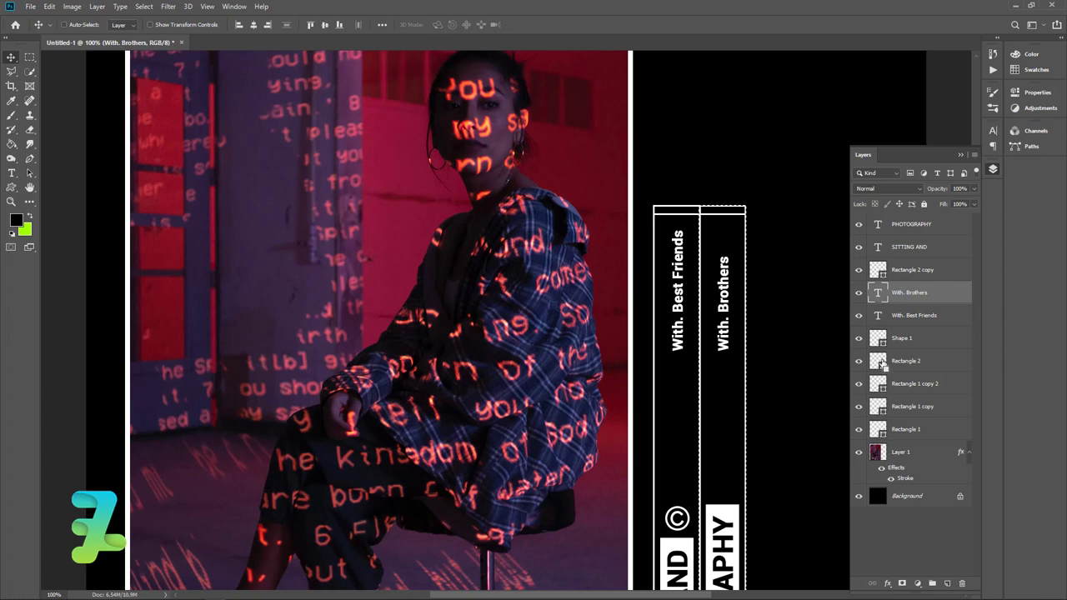
click(258, 28)
key(ctrl+d)
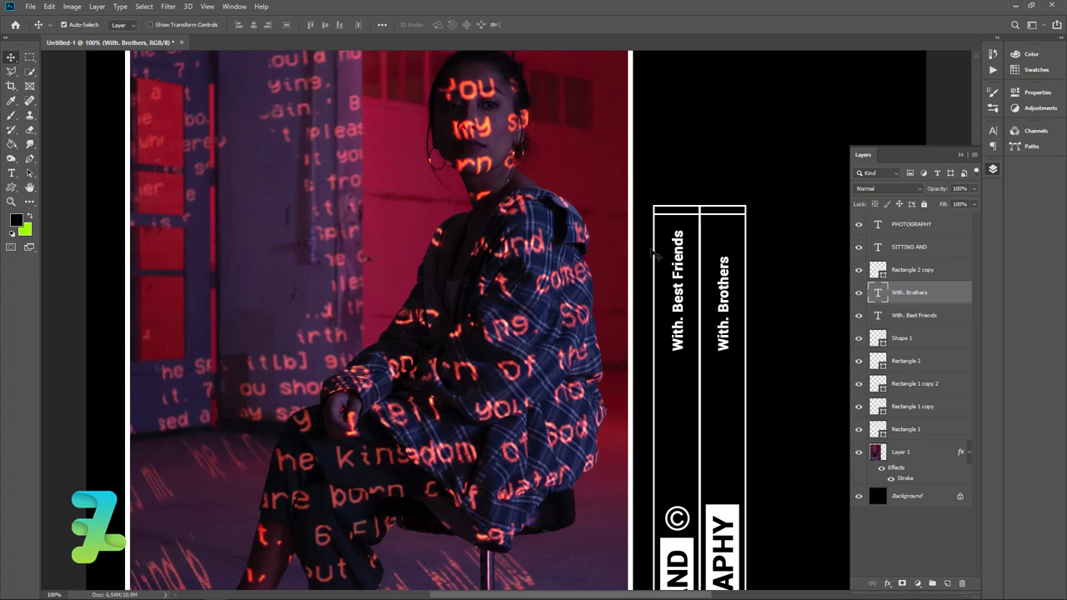
key(Up)
key(Up)
key(Up)
key(Up)
key(Up)
key(Up)
key(Up)
key(Up)
key(Up)
key(Up)
key(Up)
key(Up)
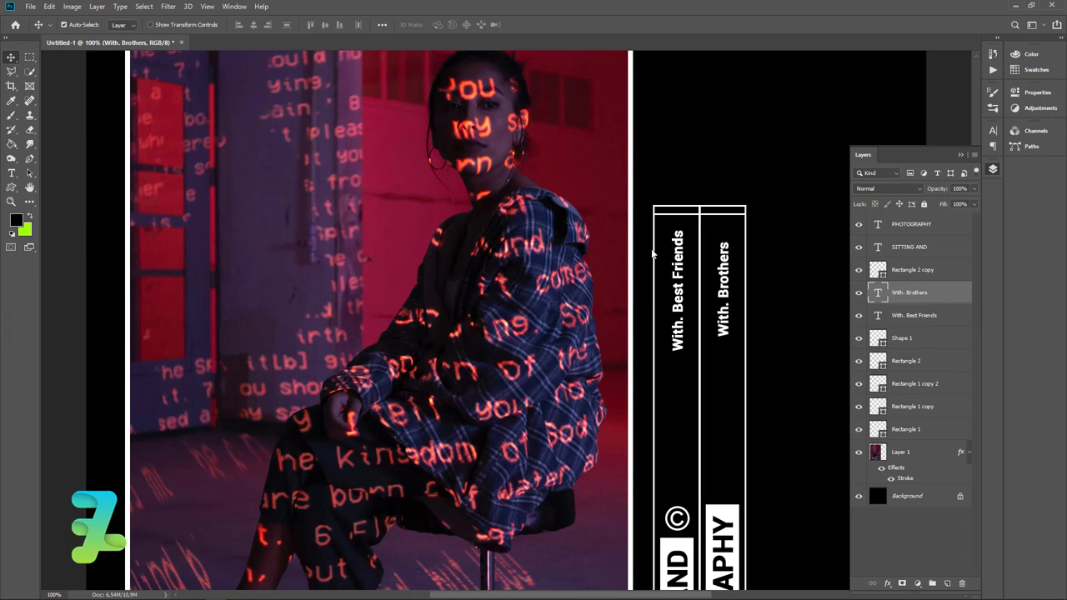
key(Up)
key(Up)
key(Up)
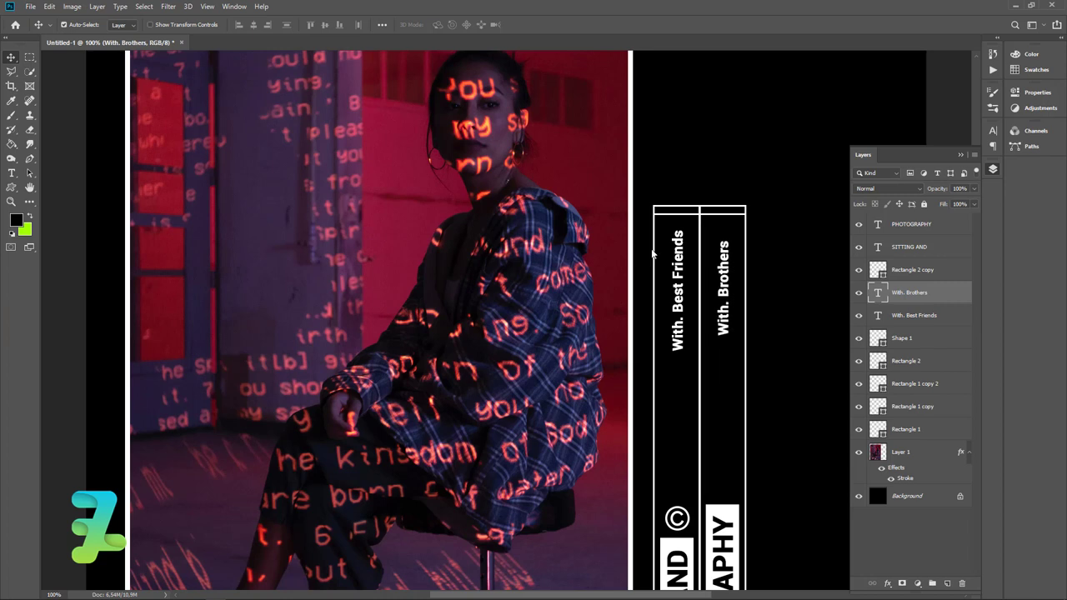
key(Up)
key(ctrl+minus)
key(ctrl+minus)
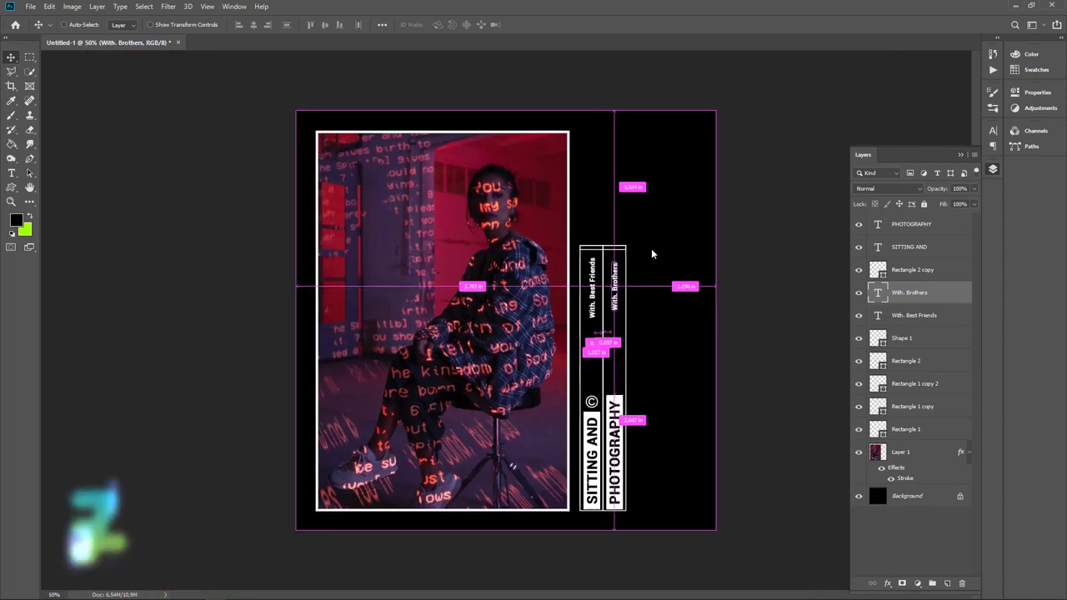
- Review the poster layout, then bring up the foreground Color Picker showing black (000000)
key(ctrl+plus)
key(ctrl+plus)
key(ctrl+minus)
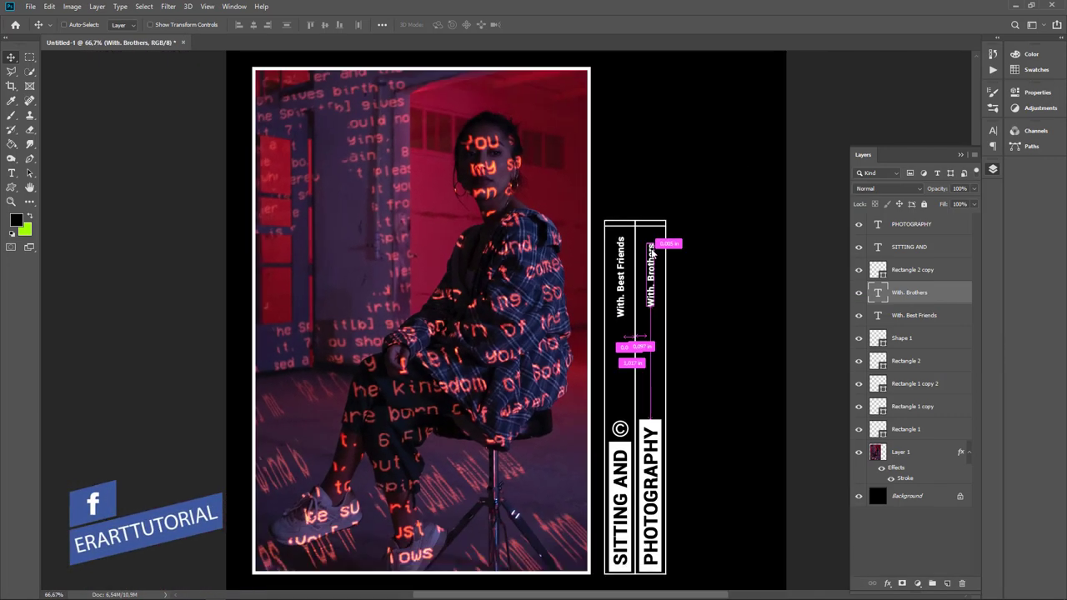
key(ctrl+minus)
key(ctrl+plus)
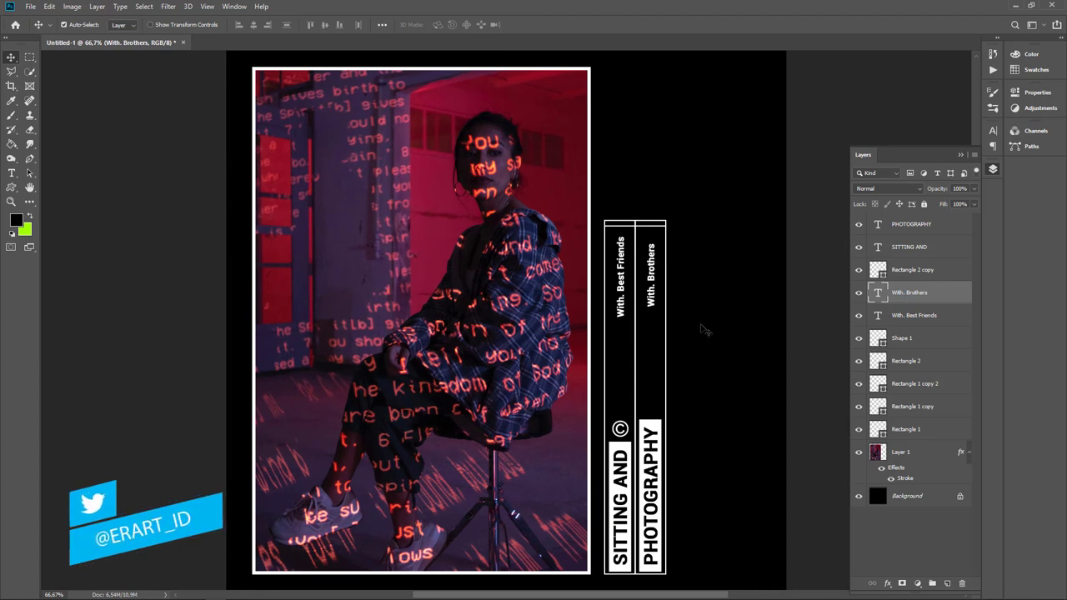
scroll(717, 358, down, 2)
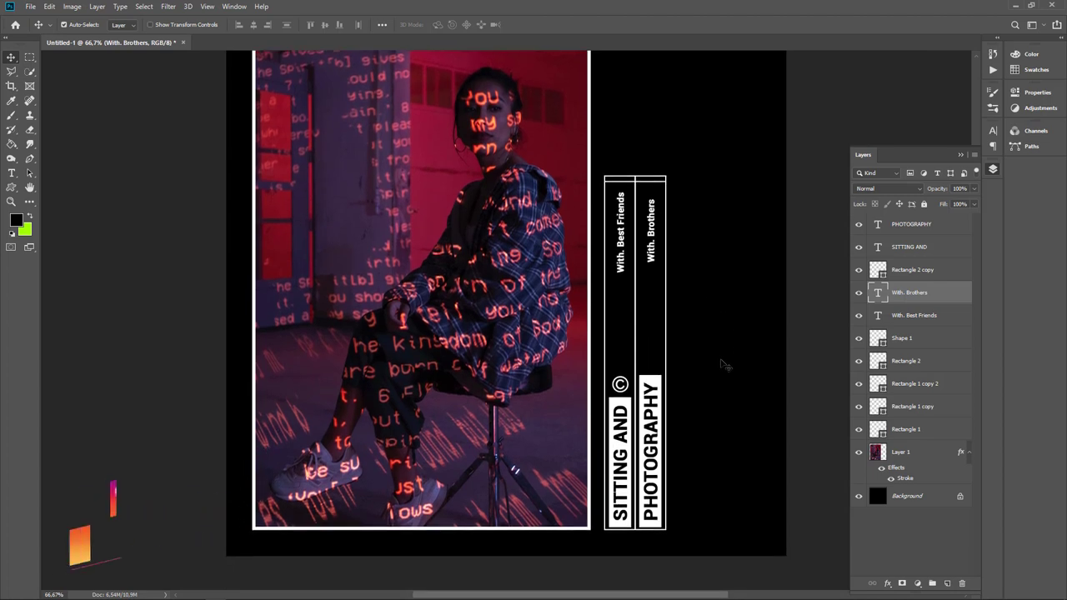
scroll(724, 365, up, 3)
scroll(723, 364, up, 2)
scroll(724, 364, up, 1)
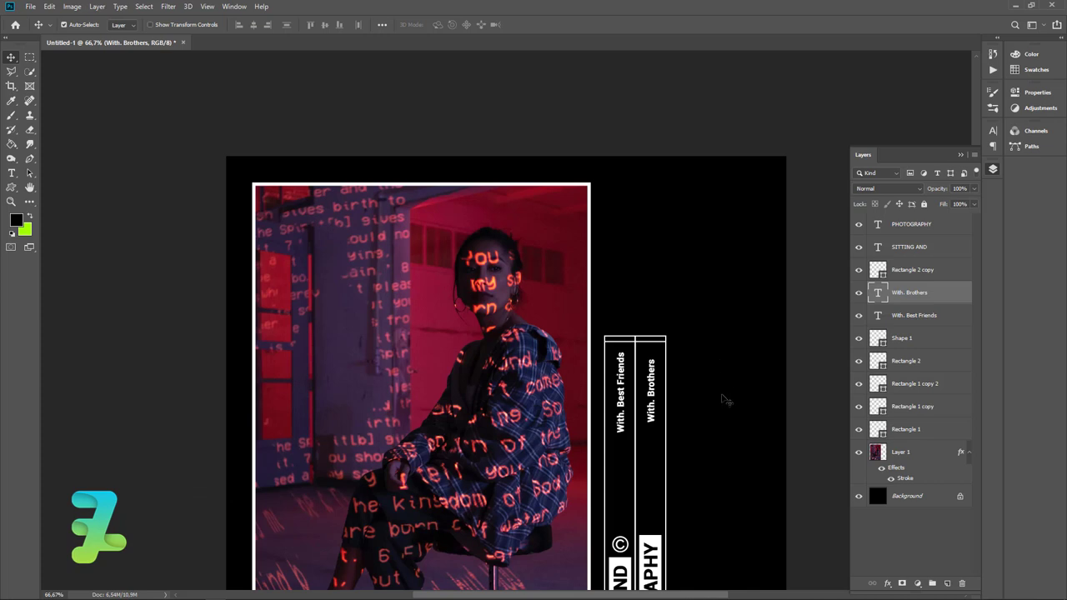
scroll(724, 400, down, 3)
scroll(734, 469, down, 1)
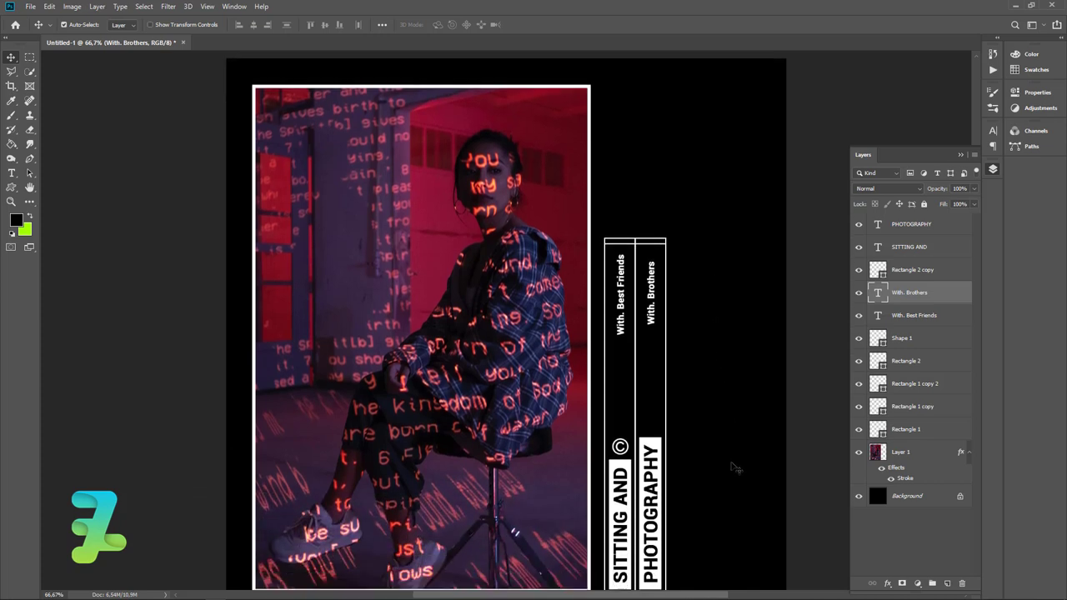
scroll(734, 469, down, 1)
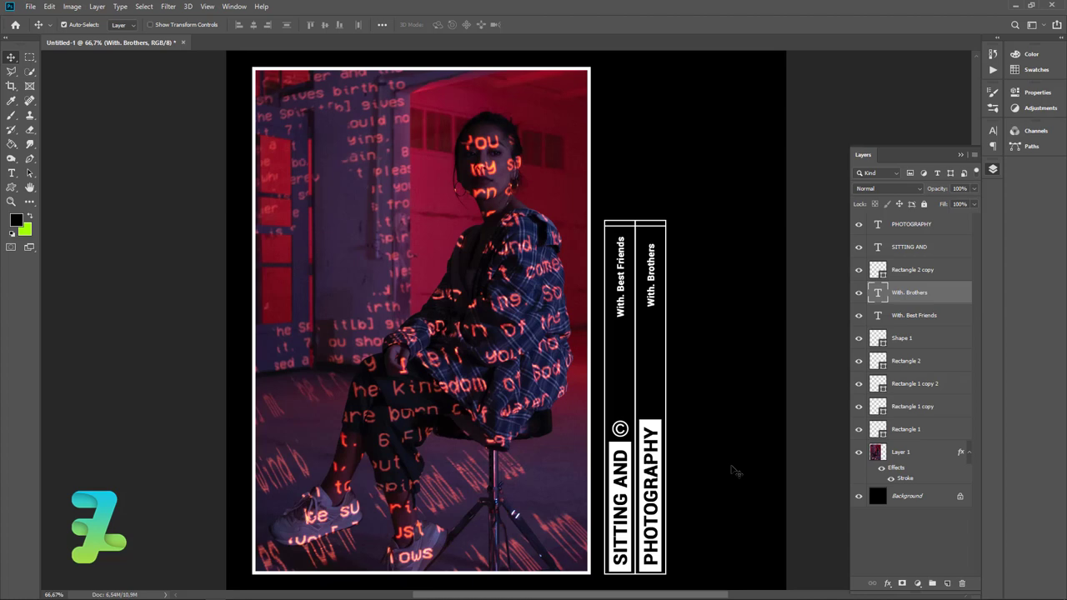
scroll(734, 472, up, 1)
scroll(734, 491, down, 2)
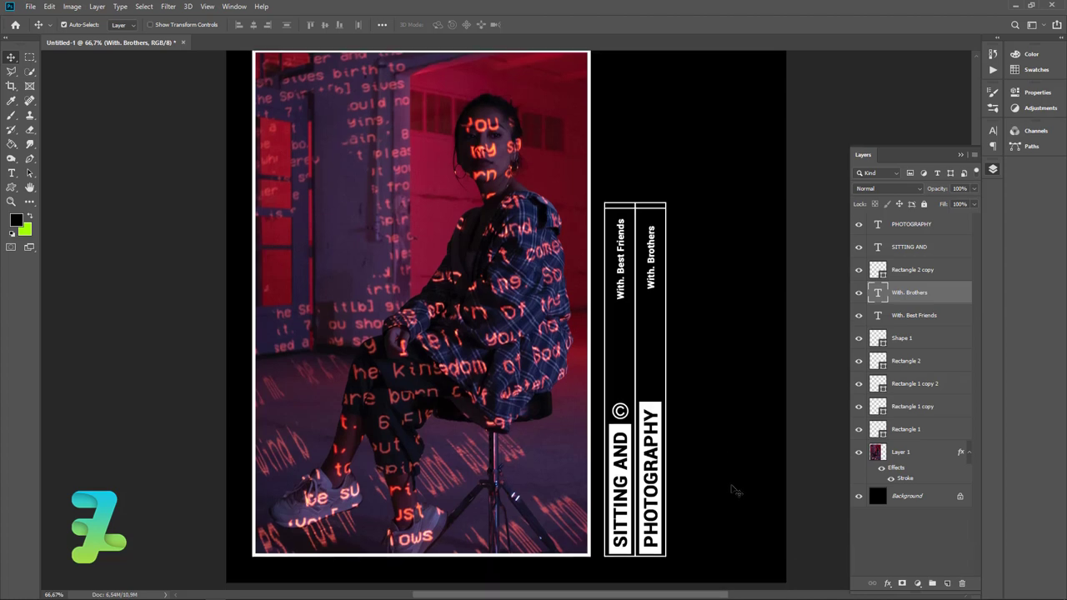
scroll(735, 491, down, 1)
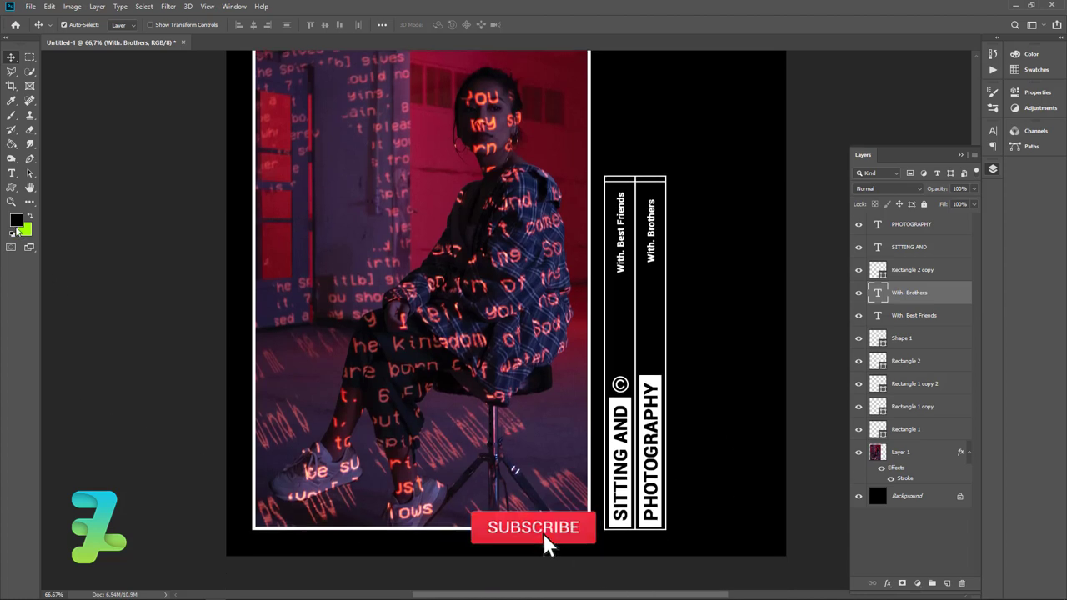
click(15, 220)
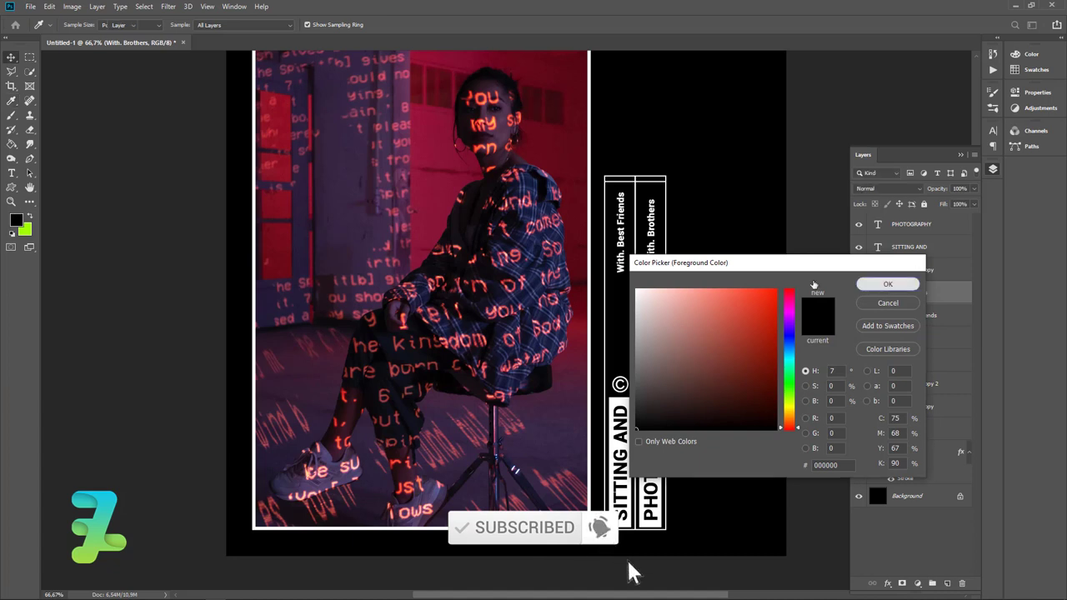
- Draw a white-filled rectangle, about 234 × 97 px, in the lower-right corner beside the PHOTOGRAPHY bar
click(887, 284)
click(10, 187)
click(37, 187)
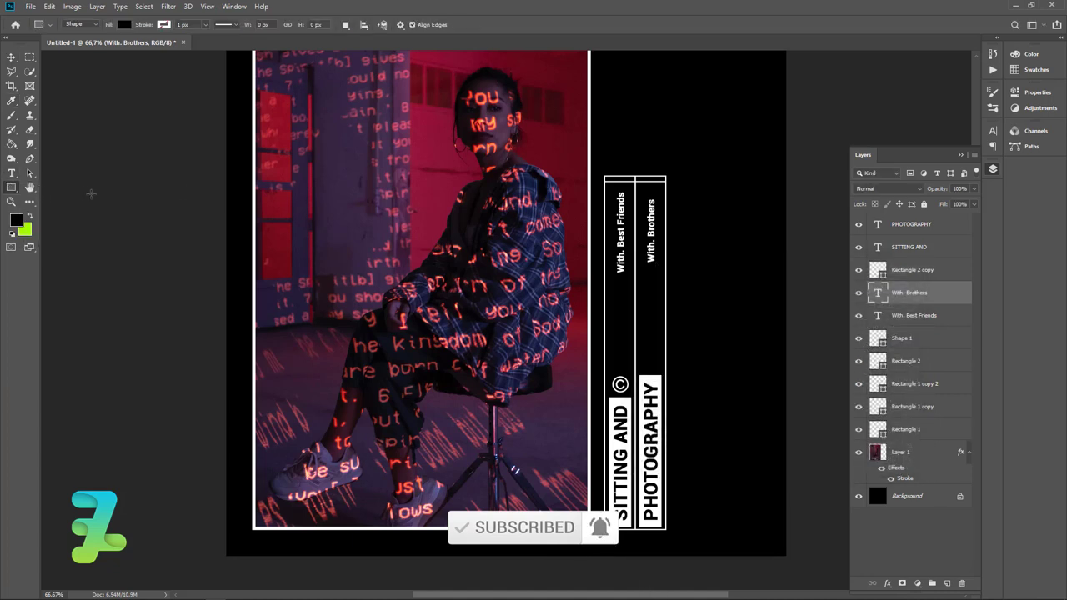
click(123, 25)
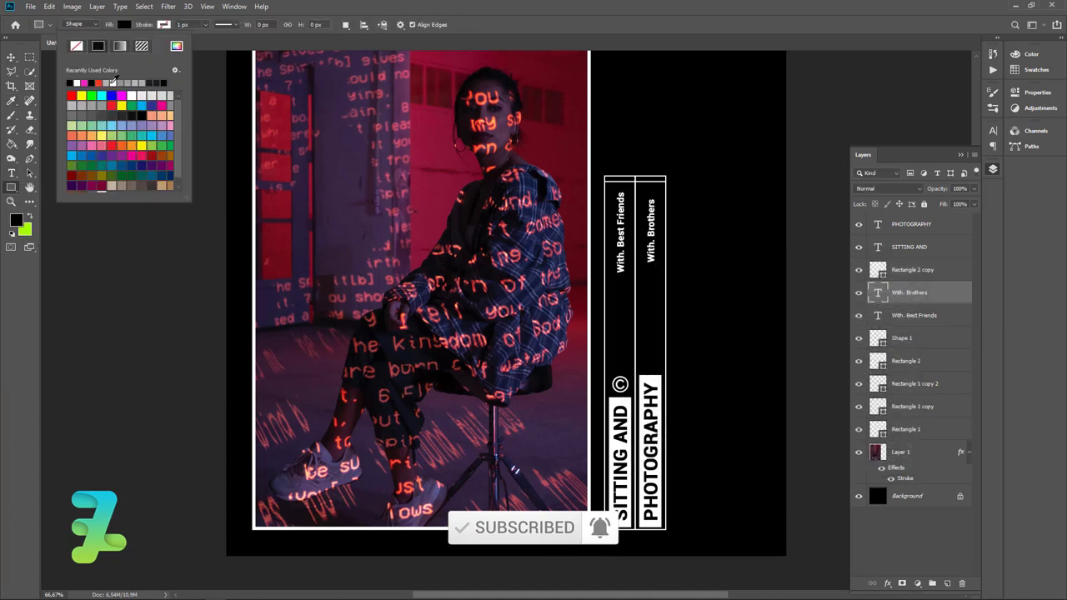
click(112, 81)
click(127, 25)
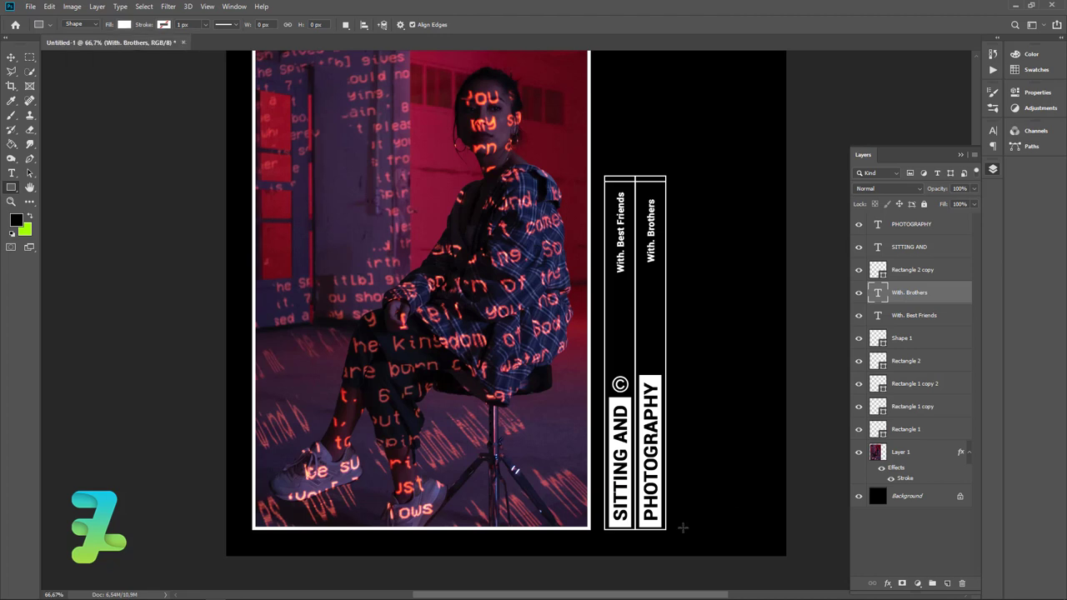
drag(682, 529, 768, 493)
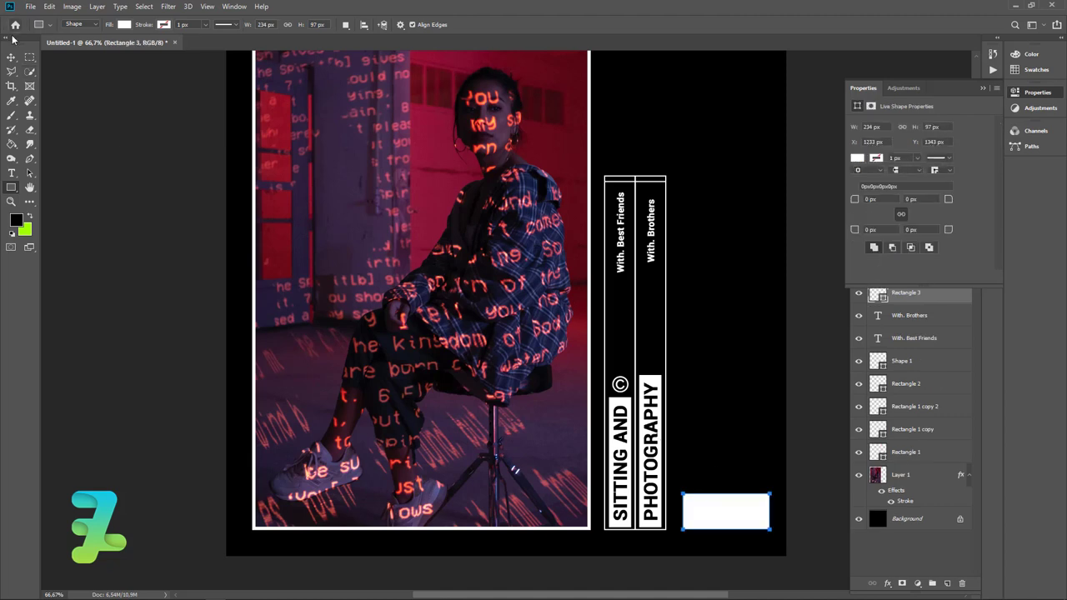
click(13, 60)
- Nudge the white rectangle left and place a duplicate just above it
click(983, 88)
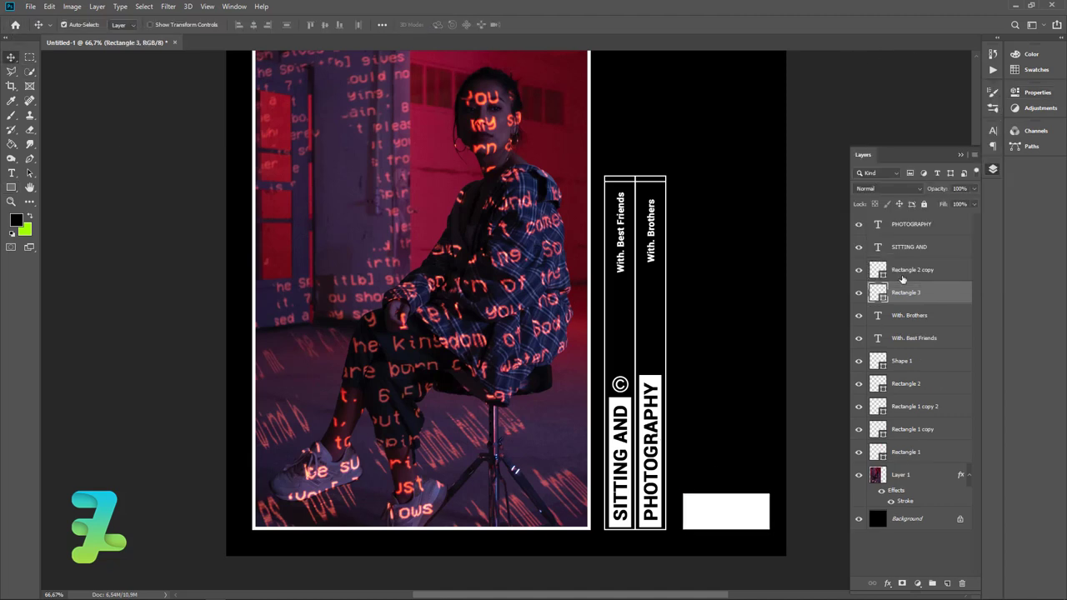
key(Left)
key(Left)
key(Left)
key(ctrl+j)
key(Up)
key(Up)
key(Up)
key(Up)
key(Up)
key(Up)
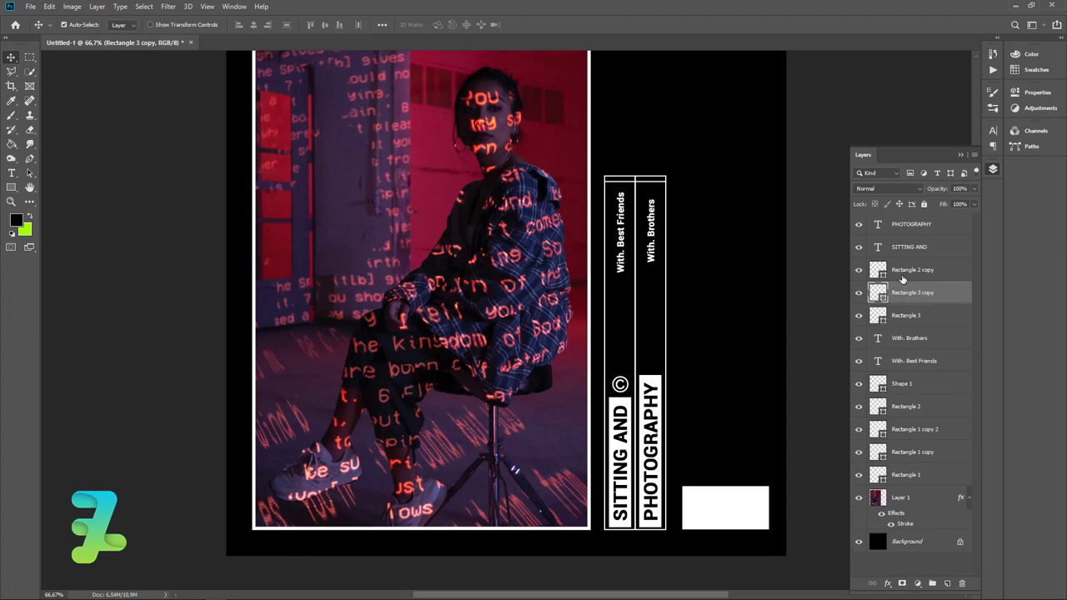
key(shift+Up)
key(shift+Up)
key(shift+Up)
key(shift+Up)
key(shift+Up)
key(shift+Up)
key(shift+Up)
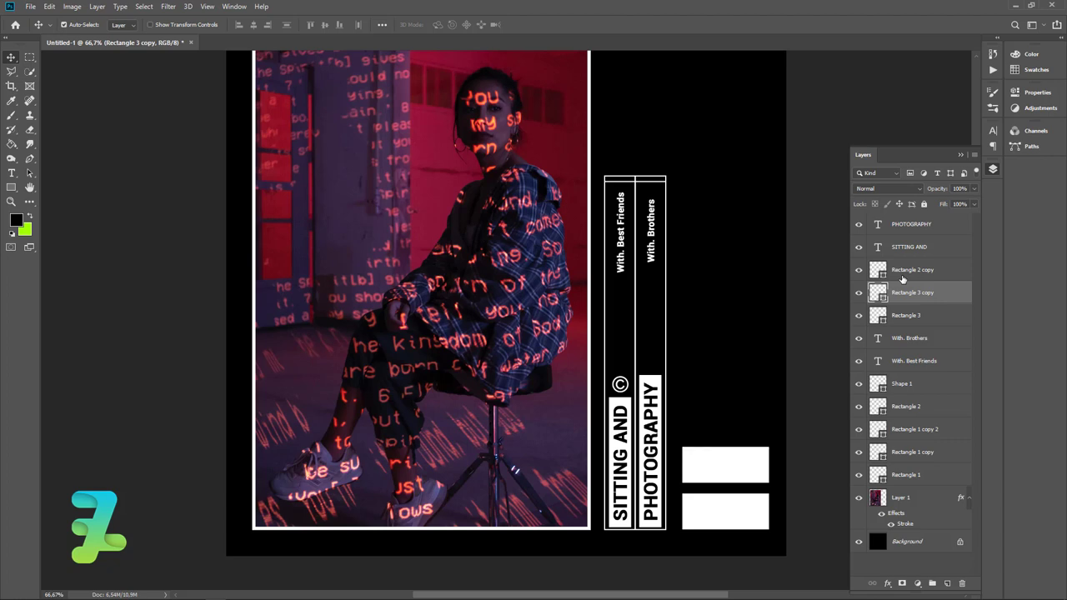
- Move both white rectangle layers to the top of the Layers stack
click(861, 270)
click(858, 316)
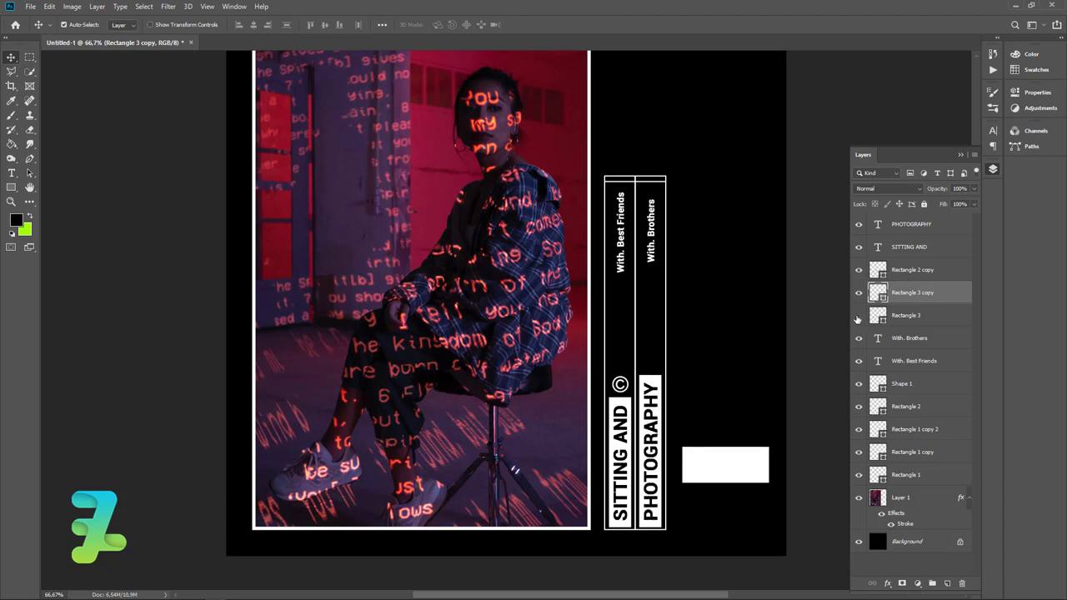
click(859, 317)
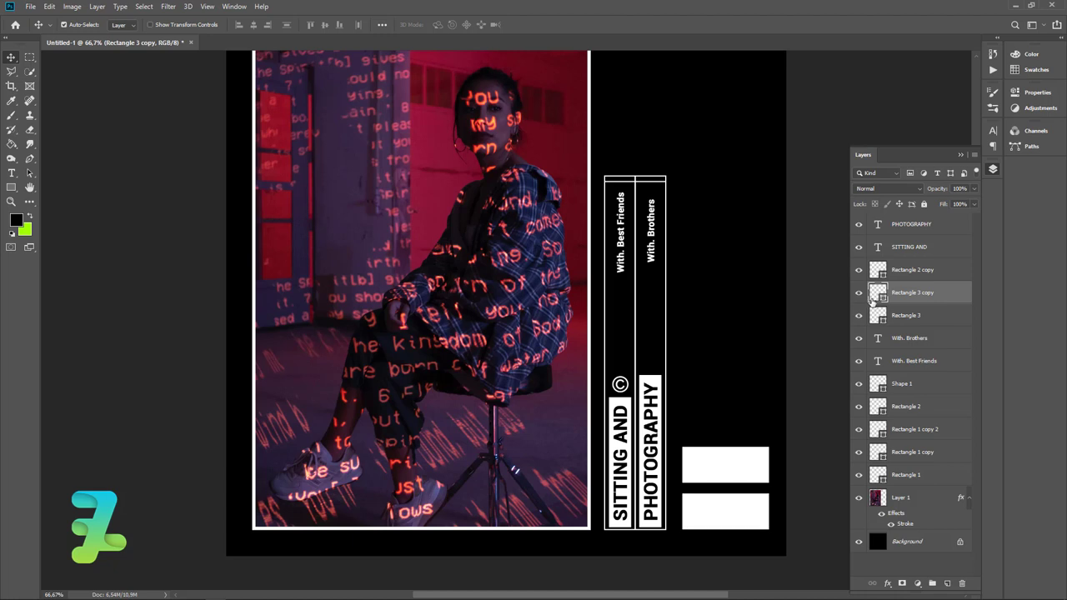
shift+click(873, 317)
drag(873, 317, 904, 221)
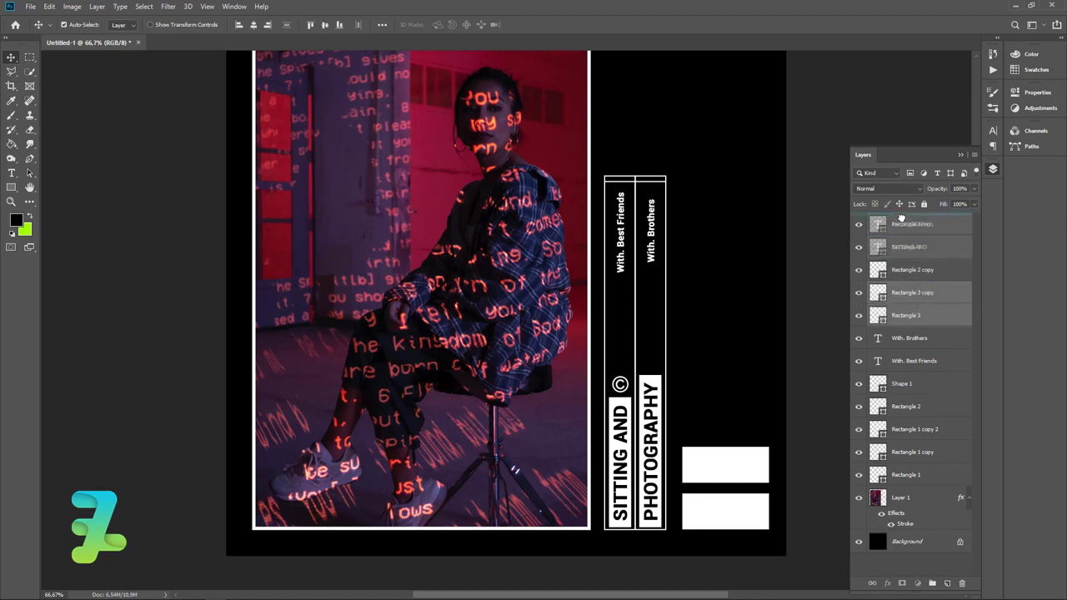
click(879, 226)
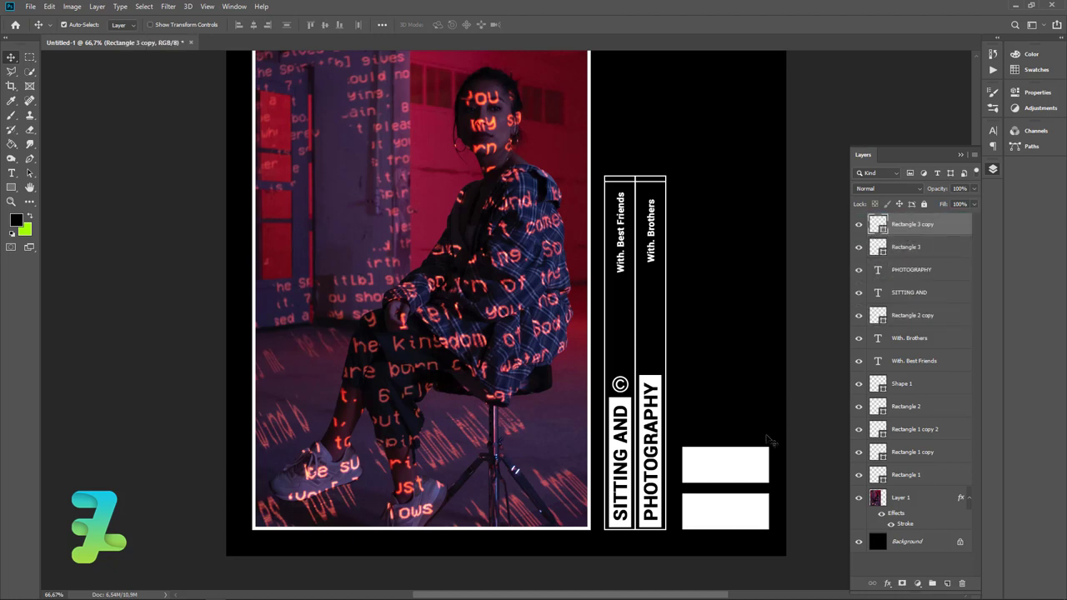
- Tuck the second bar close and shorten it, then add a slightly shorter third bar above
drag(723, 456, 724, 466)
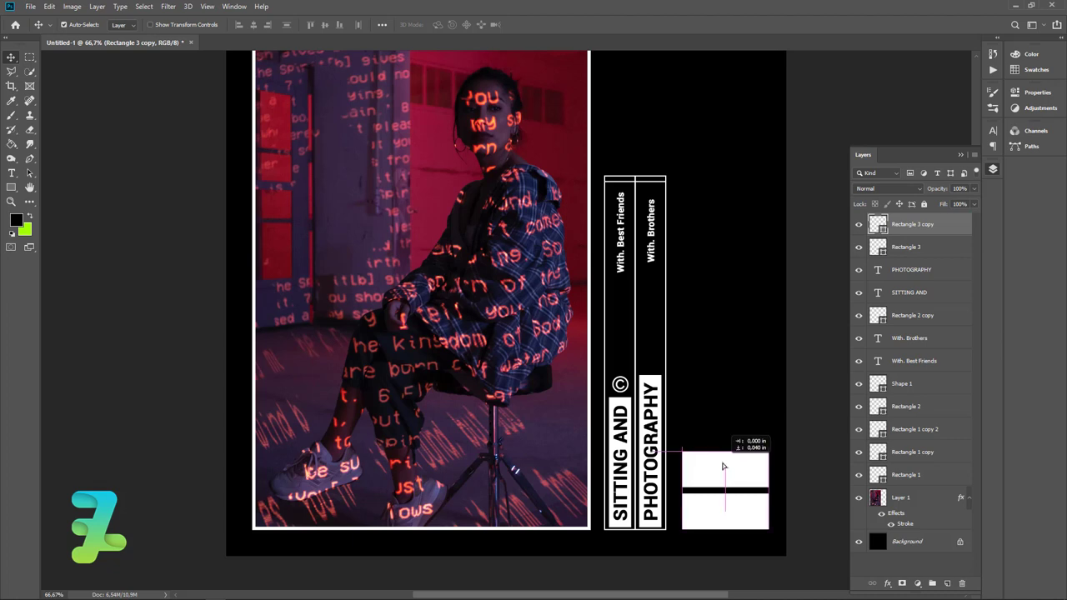
key(ctrl+t)
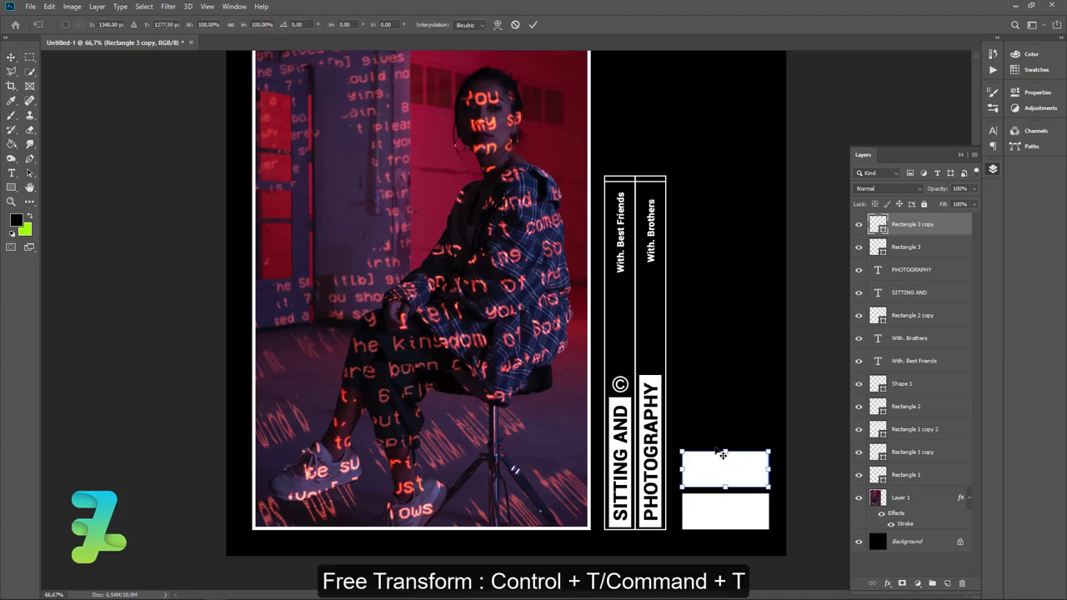
drag(724, 451, 724, 454)
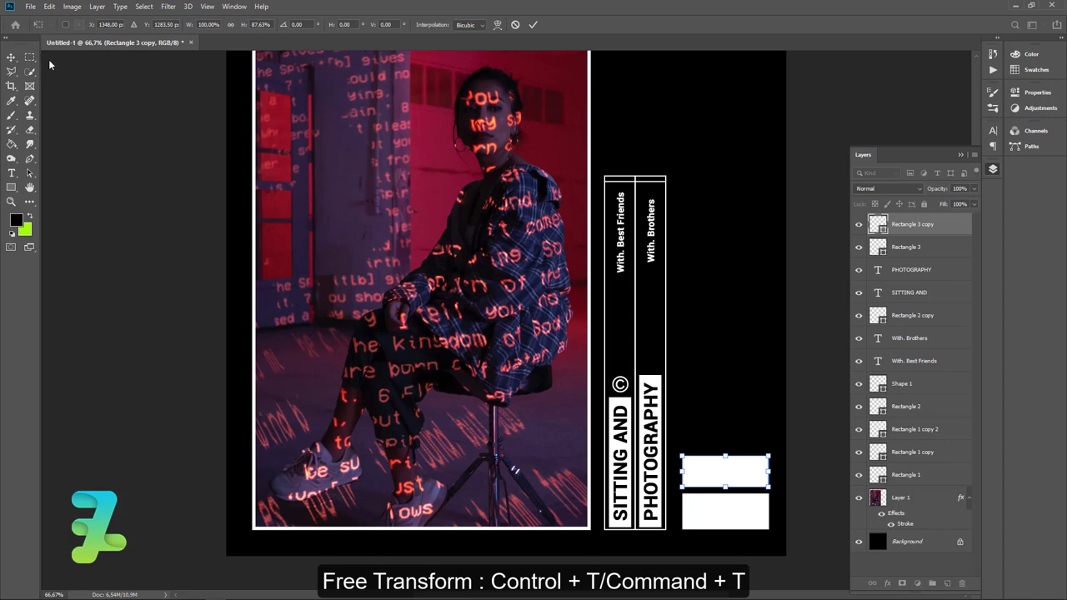
key(Return)
key(ctrl+j)
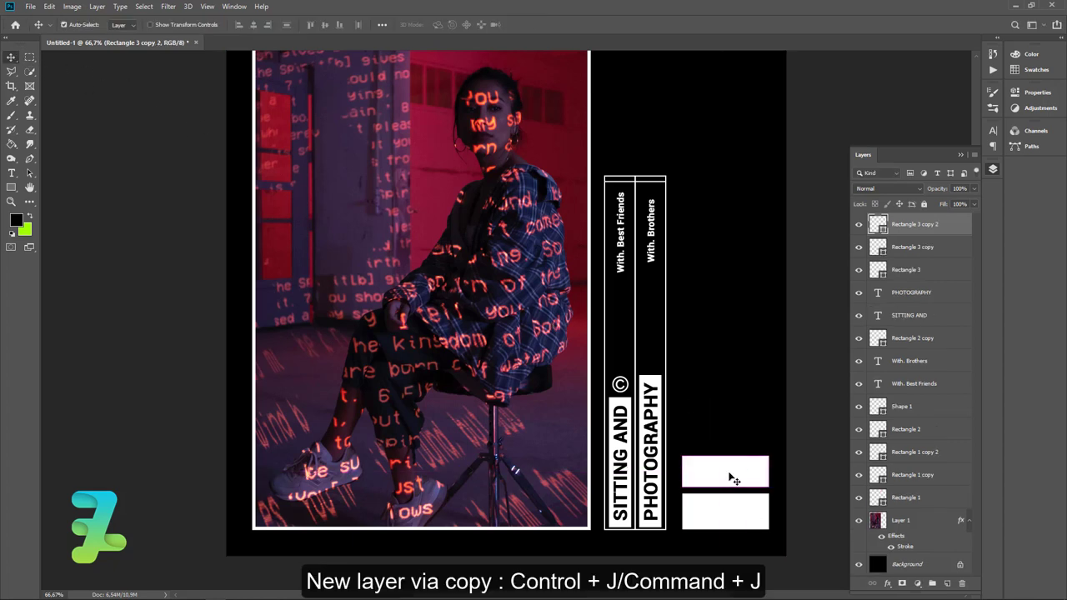
drag(732, 480, 734, 439)
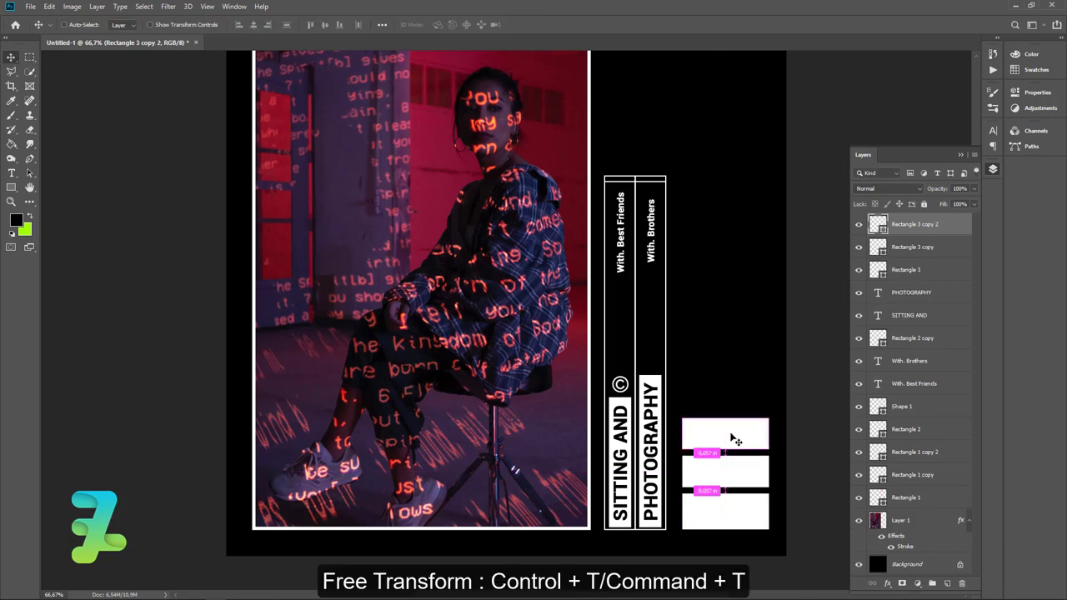
key(ctrl+t)
drag(725, 418, 725, 421)
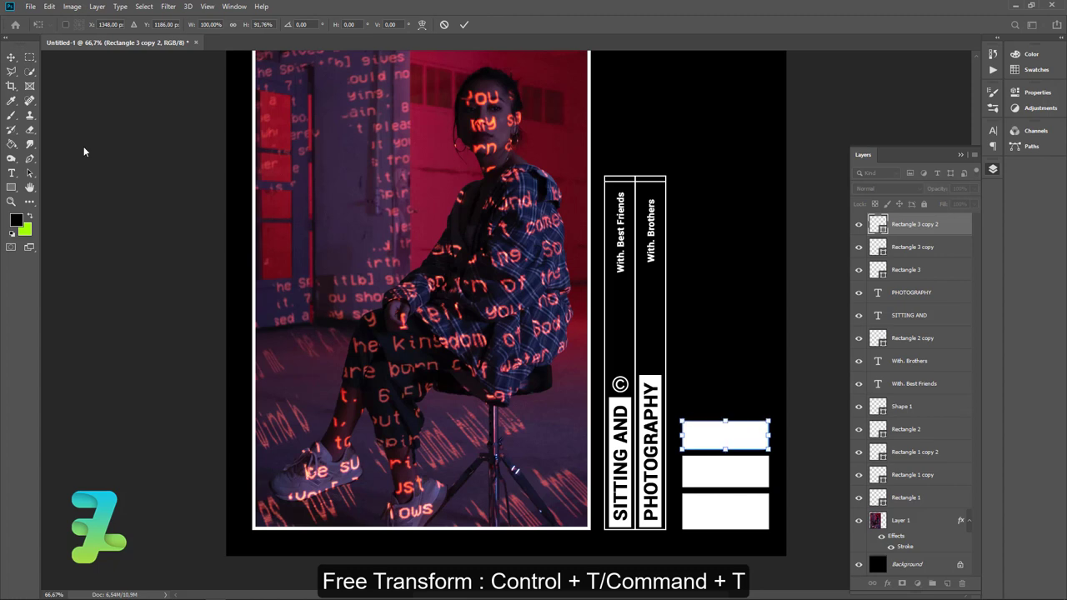
key(Return)
- Add a fourth bar above the ladder and begin shortening it
key(ctrl+j)
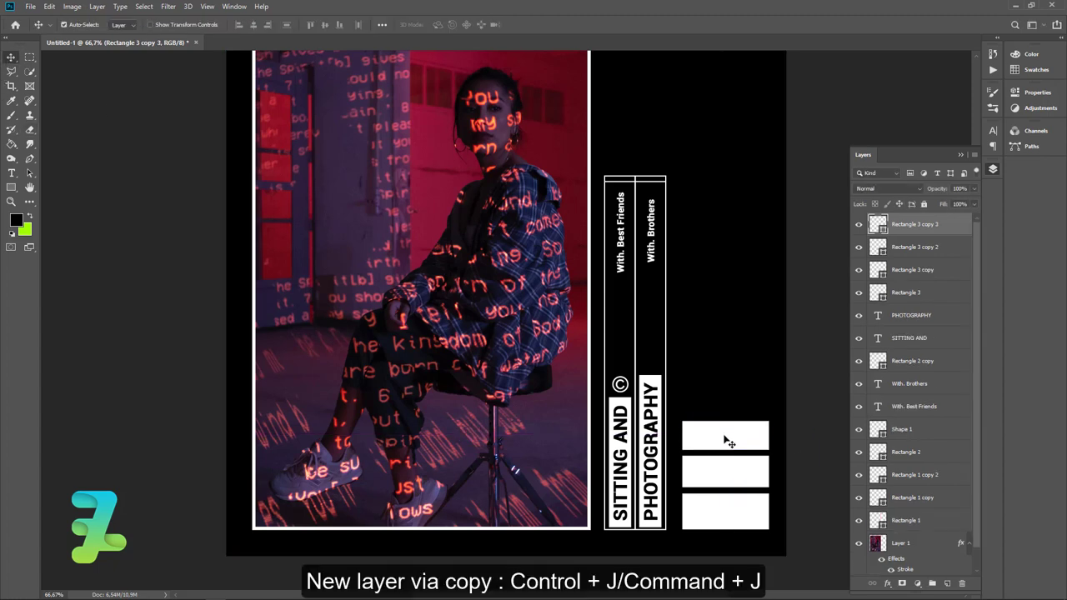
drag(730, 443, 731, 406)
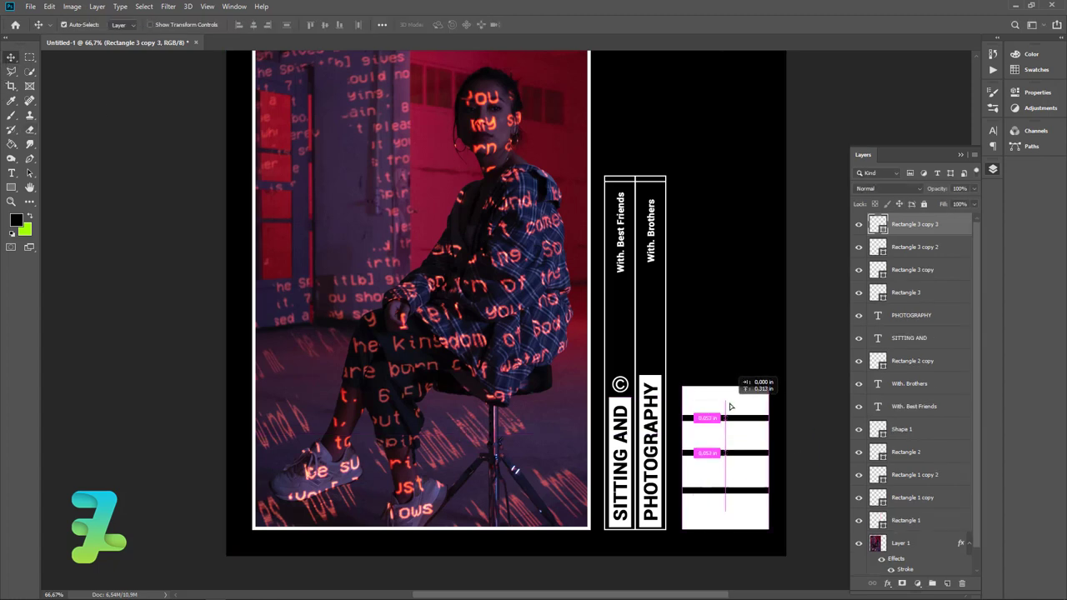
key(ctrl+t)
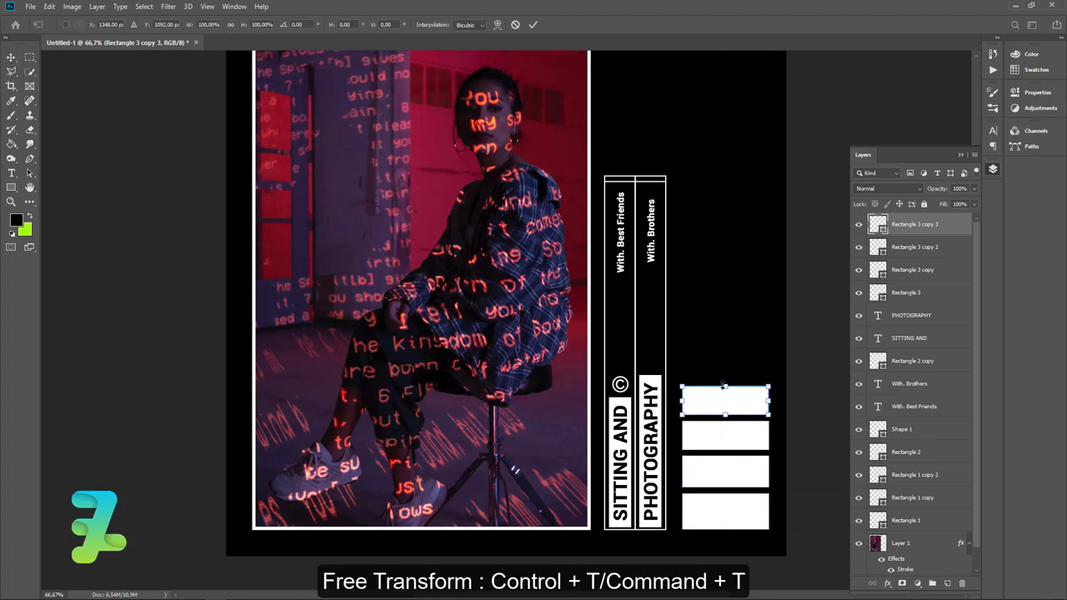
drag(723, 385, 725, 385)
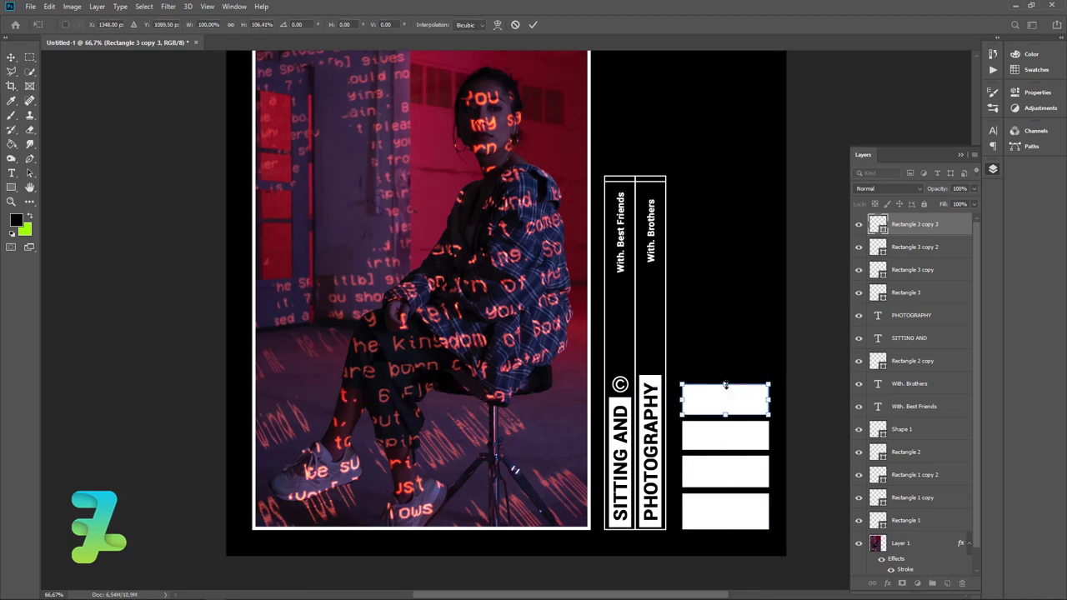
key(ctrl+plus)
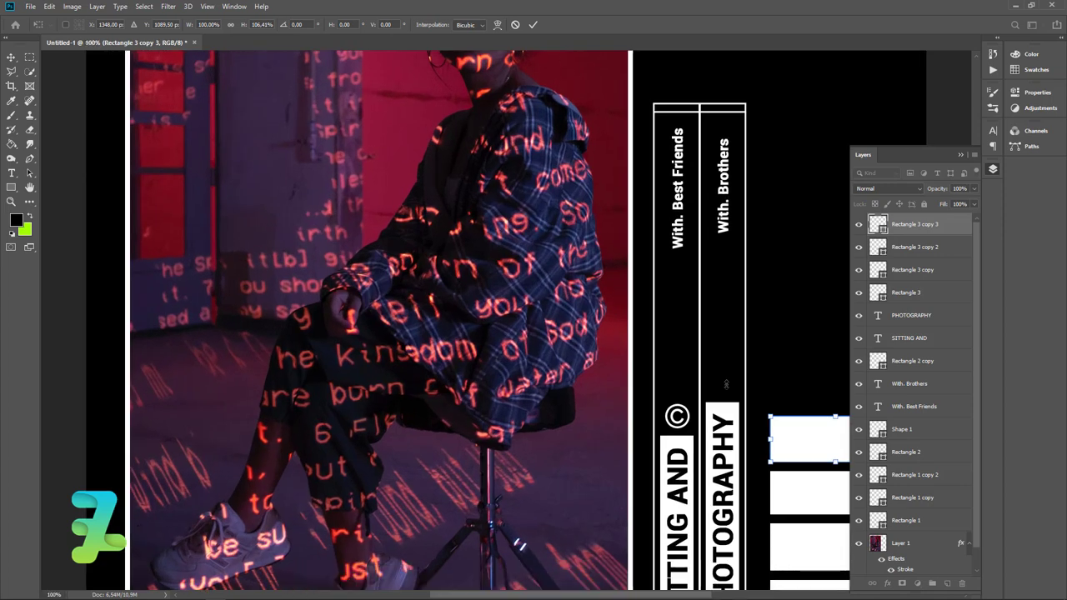
- Finish shortening the fourth bar and add a slightly shorter fifth bar (Rectangle 3 copy 4) on top
scroll(640, 574, down, 2)
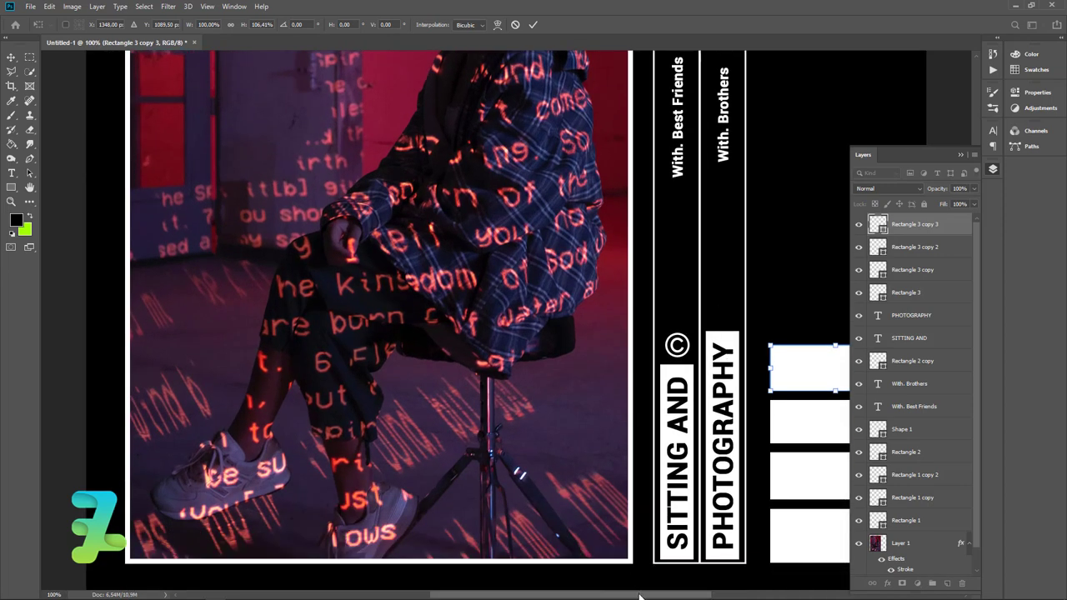
drag(640, 597, 722, 594)
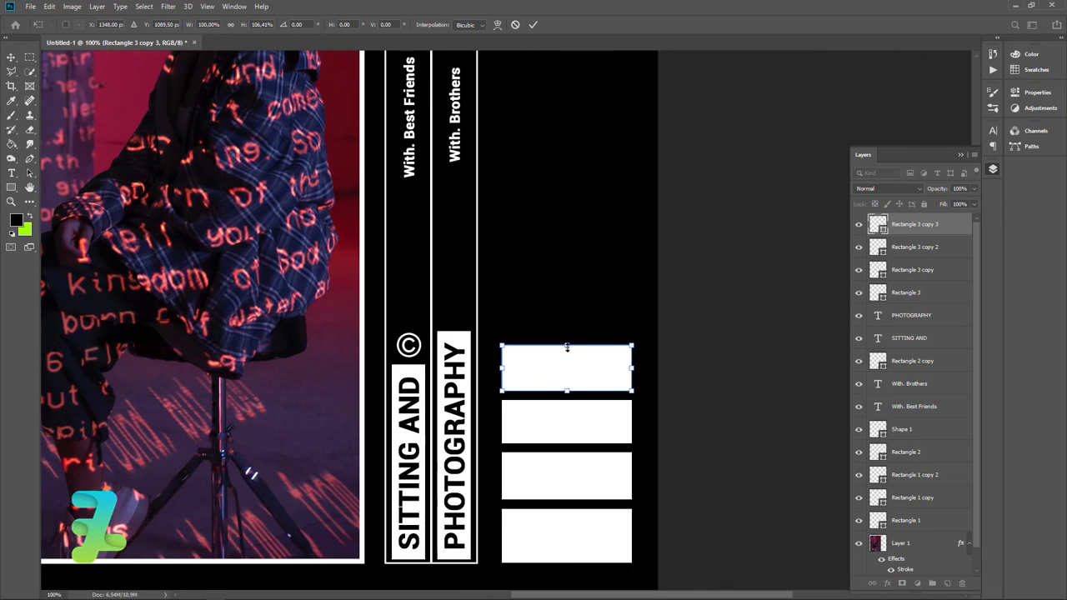
drag(567, 347, 567, 352)
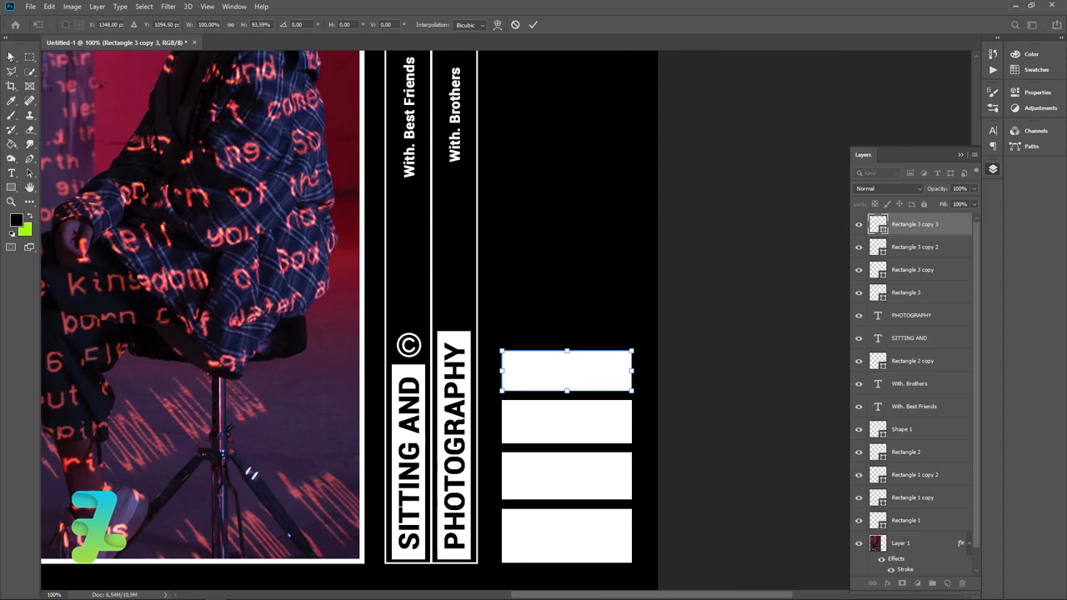
key(Return)
key(ctrl+j)
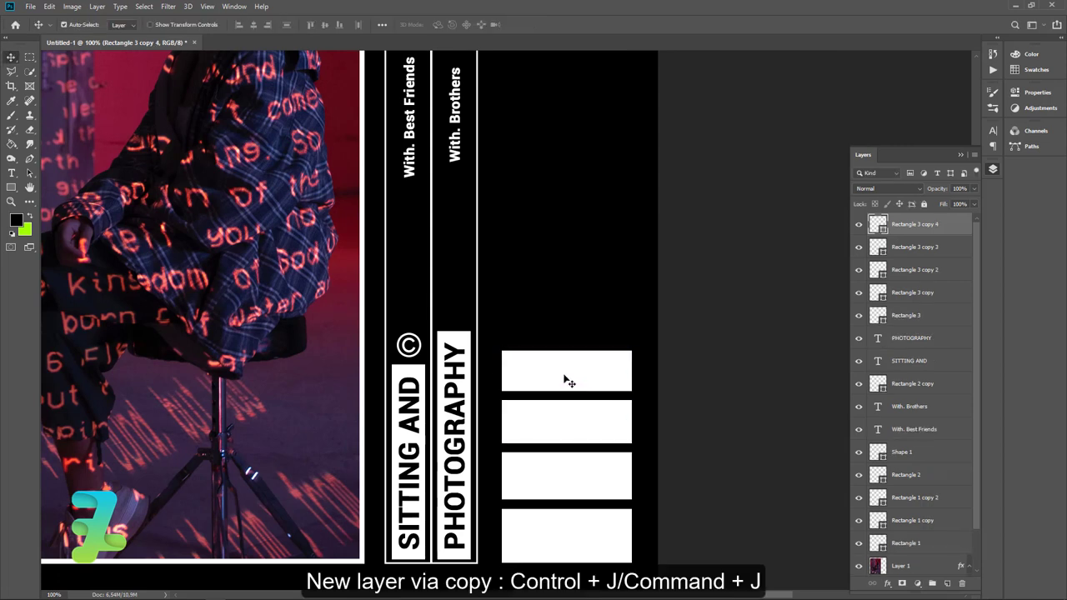
drag(565, 376, 569, 306)
key(ctrl+t)
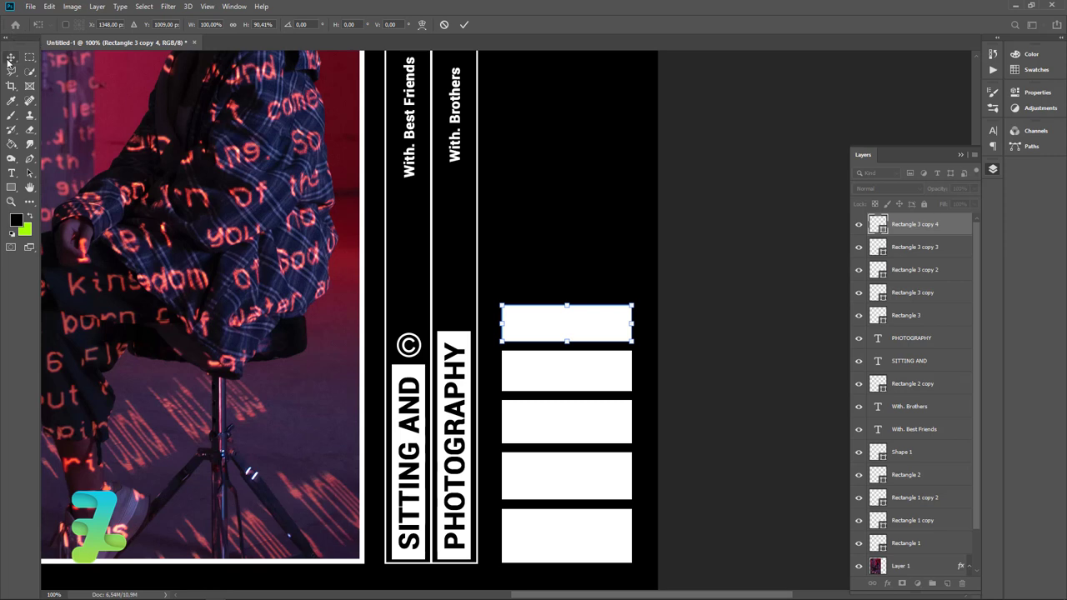
key(Return)
- Add an evenly spaced, slightly shorter sixth bar (Rectangle 3 copy 5) atop the ladder
scroll(550, 375, up, 1)
scroll(551, 375, up, 2)
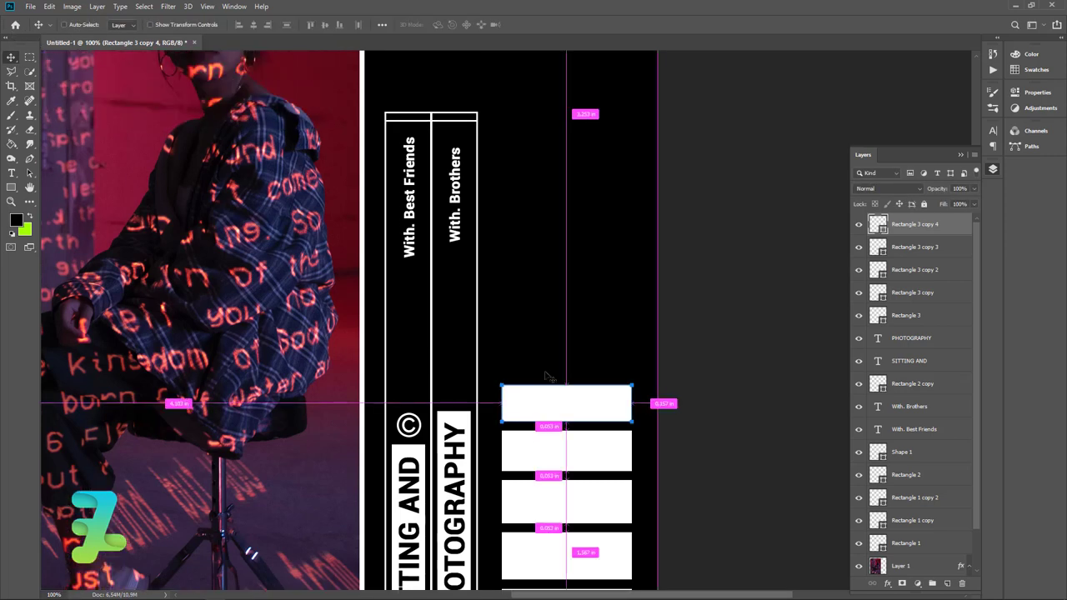
key(ctrl+j)
drag(553, 389, 557, 363)
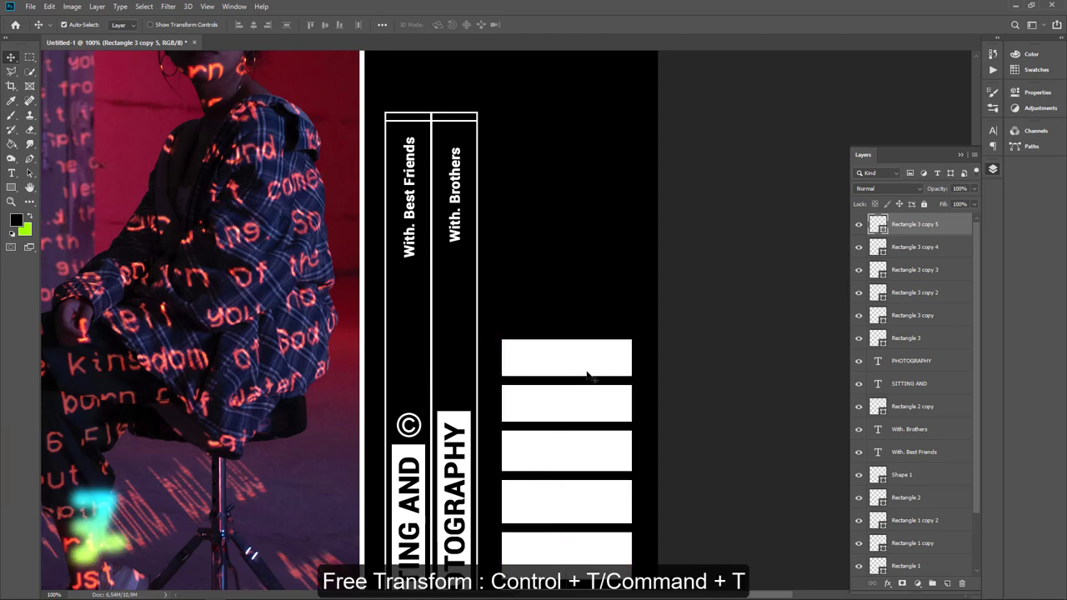
mouse_move(557, 364)
mouse_down()
mouse_move(581, 370)
mouse_move(567, 347)
mouse_up()
key(ctrl+t)
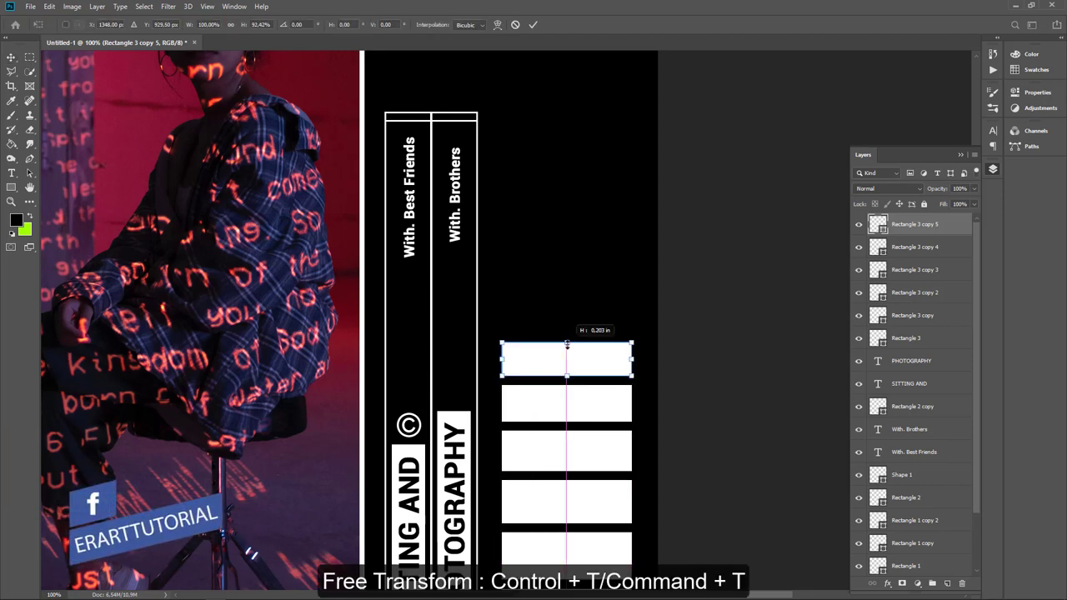
key(Return)
scroll(615, 388, up, 1)
- Duplicate the top bar, move the copy above the ladder, and make it thinner
scroll(615, 388, up, 1)
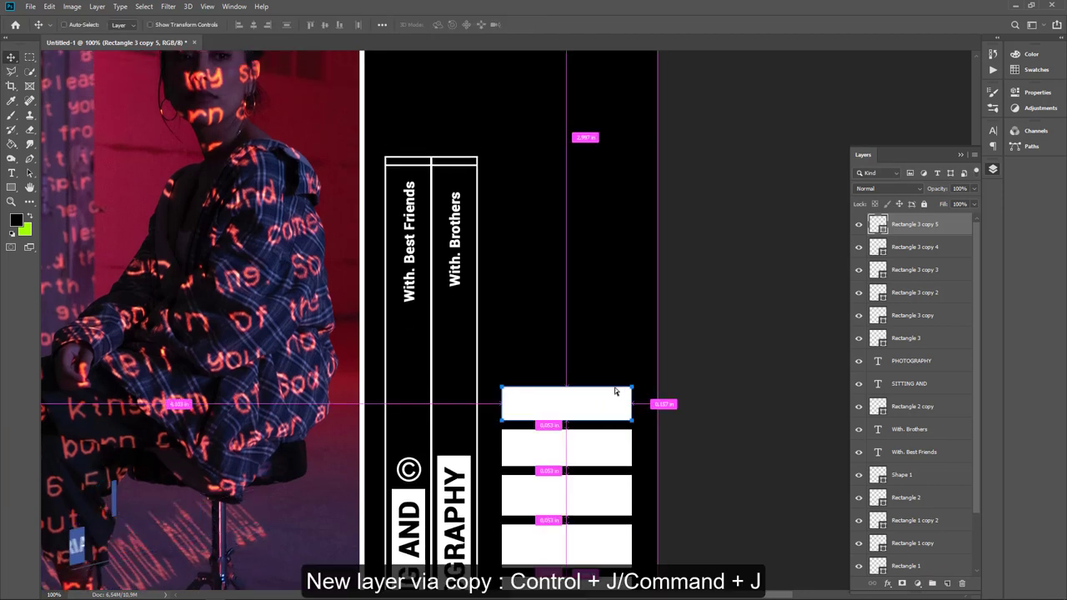
key(ctrl+j)
mouse_move(579, 409)
mouse_down()
mouse_move(582, 344)
mouse_move(573, 349)
mouse_up()
key(ctrl+t)
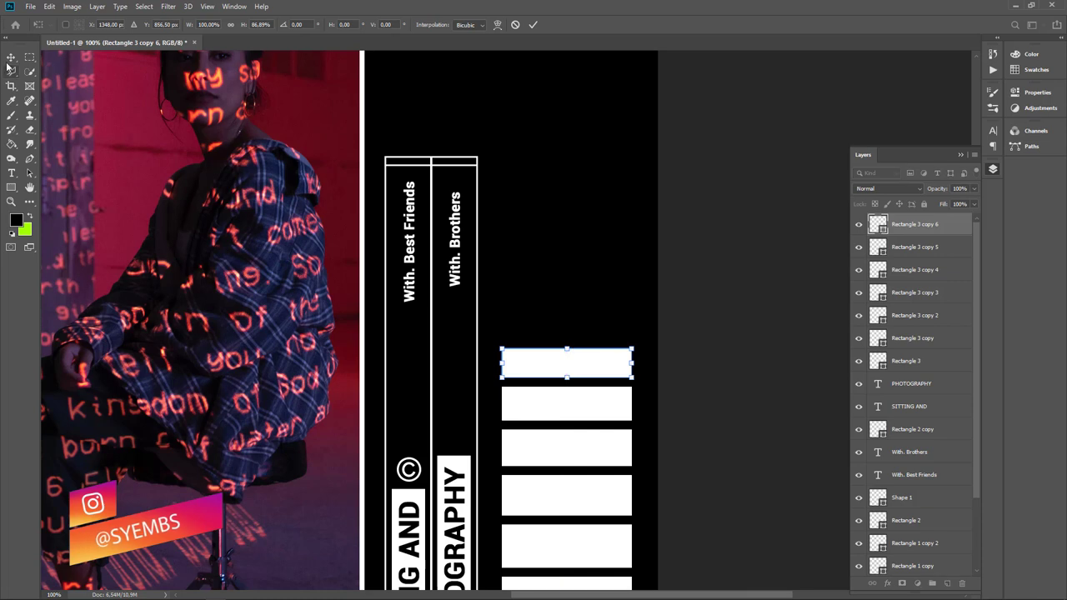
key(Return)
- Add another bar copy above the stack with a slightly shorter height
key(ctrl+j)
drag(542, 365, 540, 328)
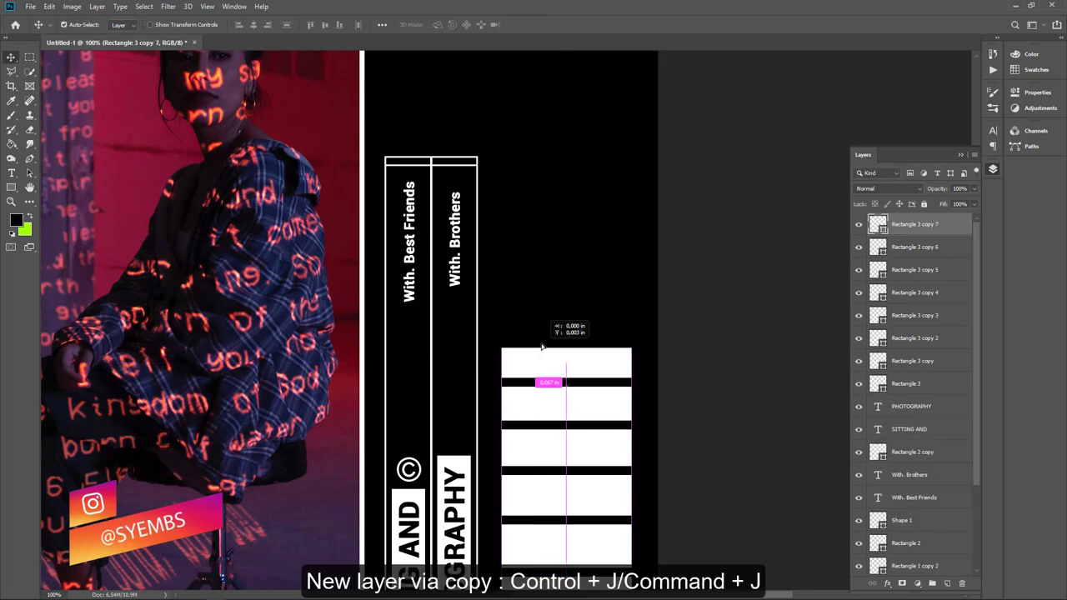
key(ctrl+t)
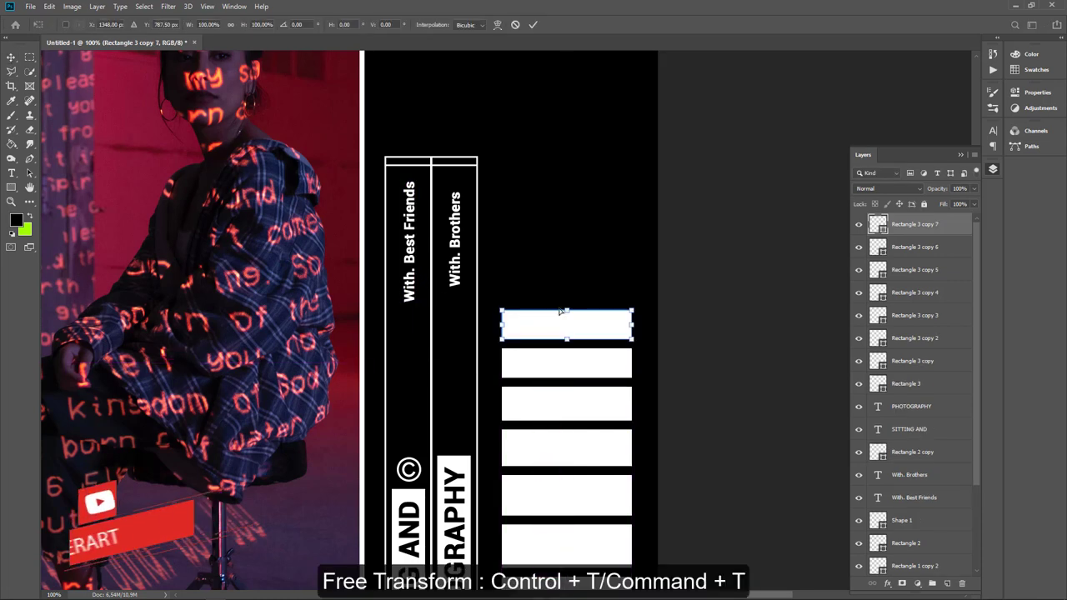
drag(568, 311, 568, 315)
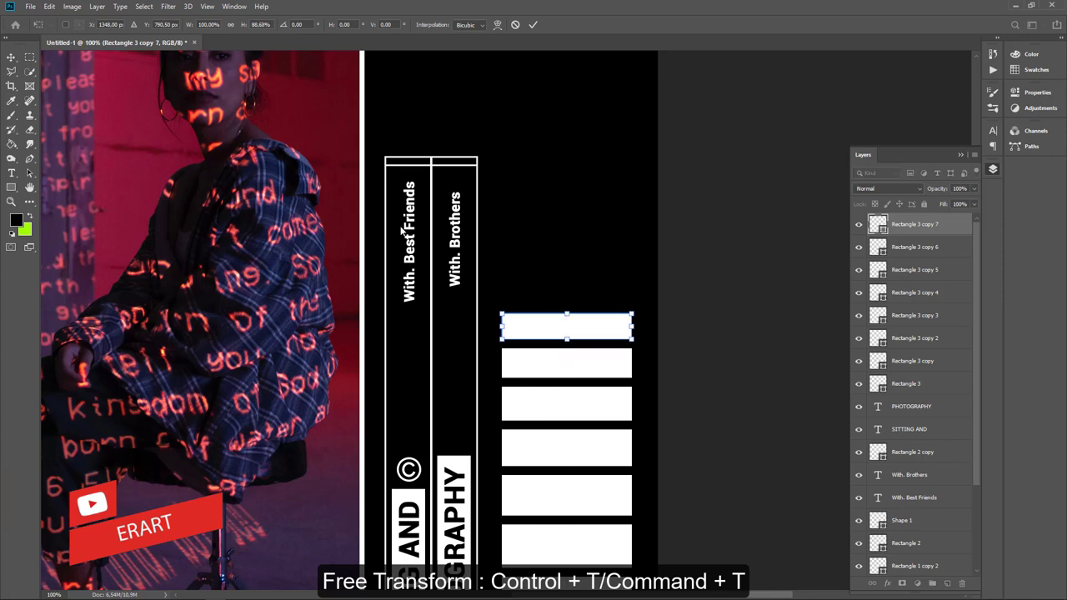
key(Return)
- Reposition the top bar and add a slightly thinner duplicate rung
scroll(542, 352, up, 1)
mouse_move(542, 352)
mouse_down()
mouse_move(588, 360)
mouse_move(579, 312)
mouse_up()
key(ctrl+j)
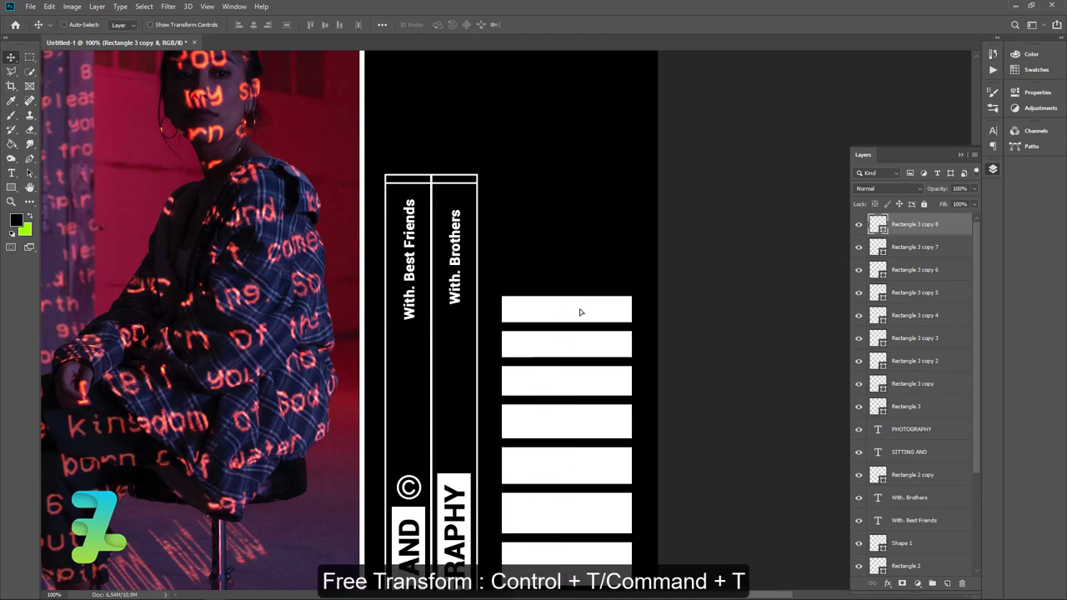
key(ctrl+t)
drag(566, 295, 566, 299)
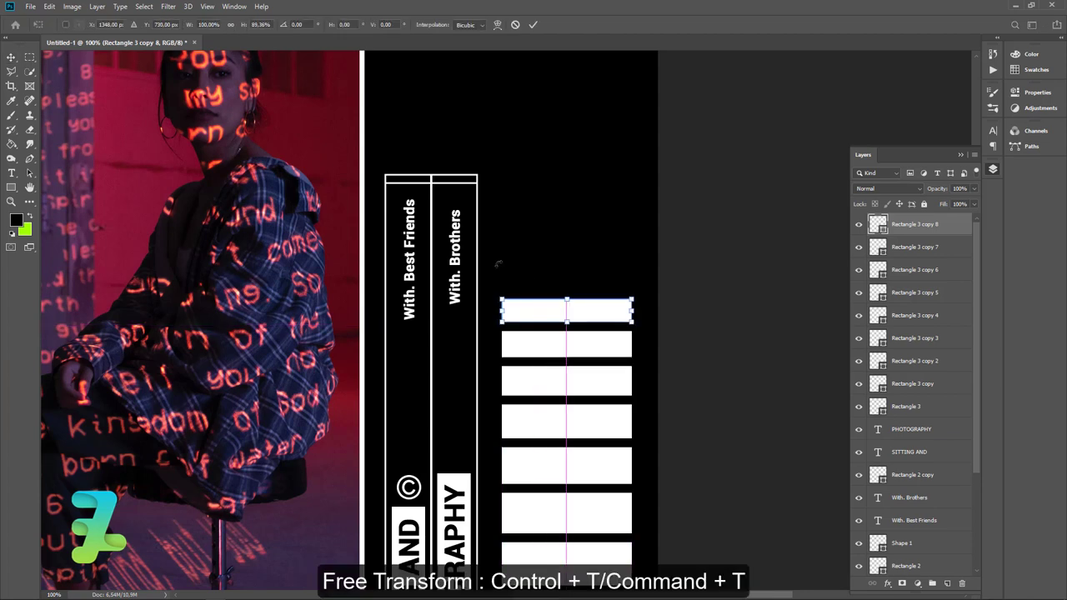
key(Return)
- Add one more thinner bar copy above the stack
scroll(534, 352, up, 2)
key(ctrl+j)
drag(584, 403, 567, 333)
key(ctrl+t)
key(Return)
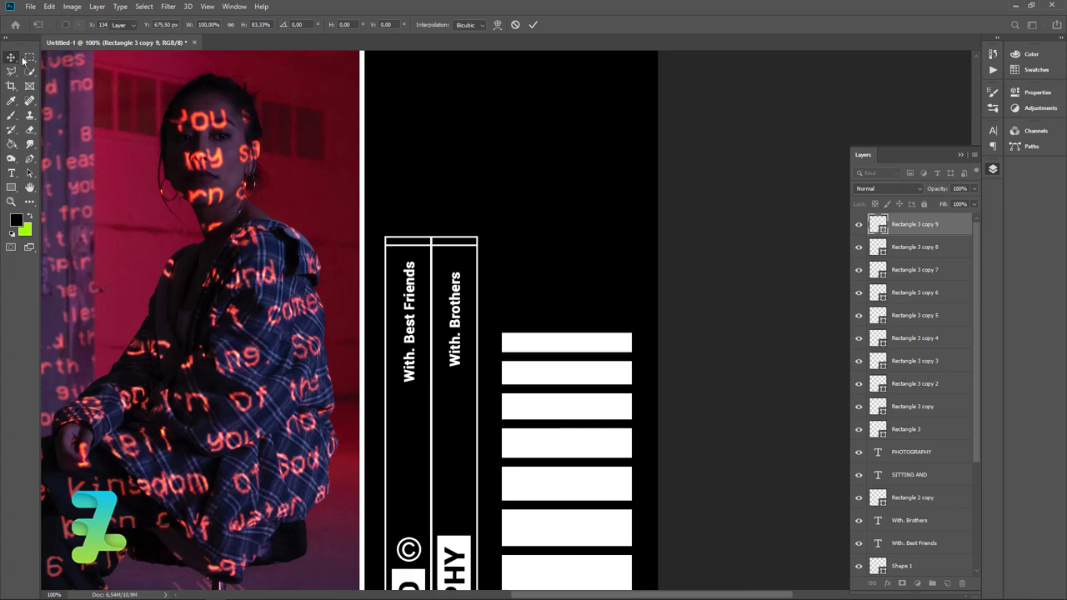
- Move the top bar up to even spacing and shorten its height
click(22, 58)
drag(558, 344, 567, 307)
key(ctrl+t)
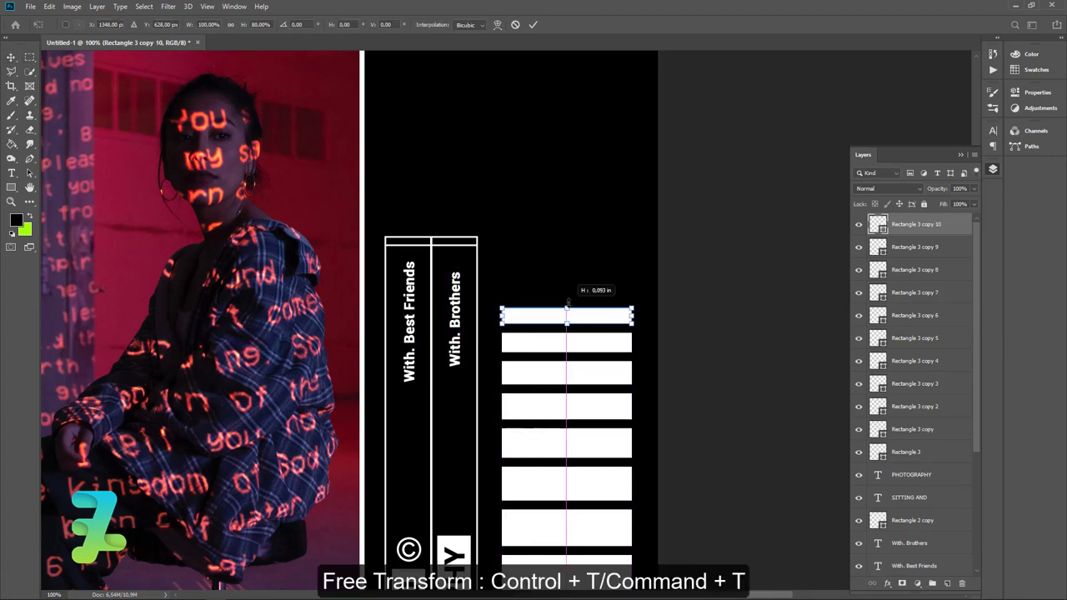
key(Return)
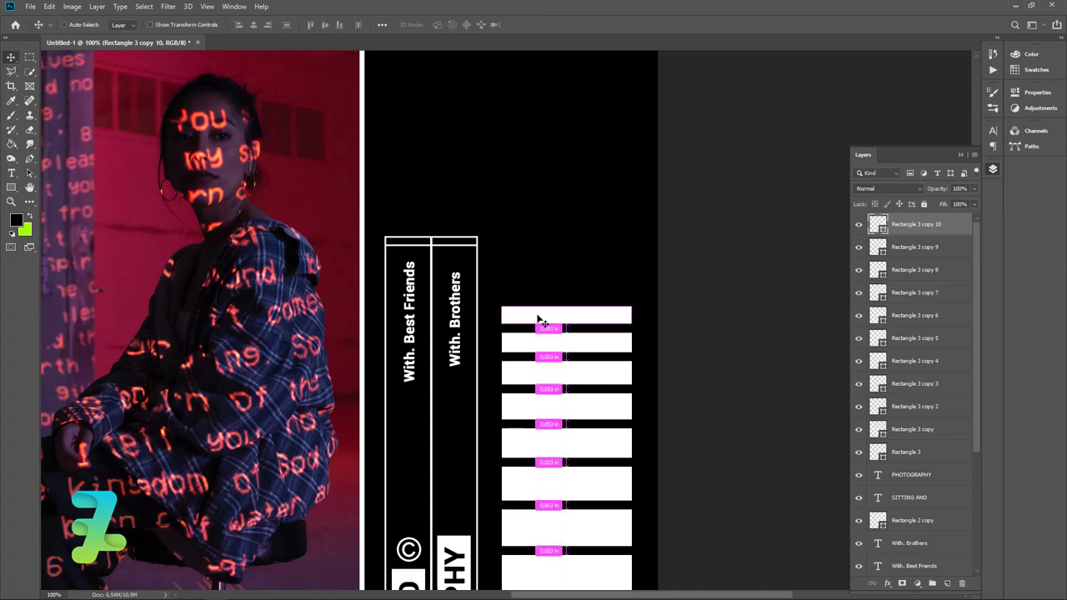
- Add a new top bar shortened to about two-thirds height
key(ctrl+j)
drag(545, 317, 550, 295)
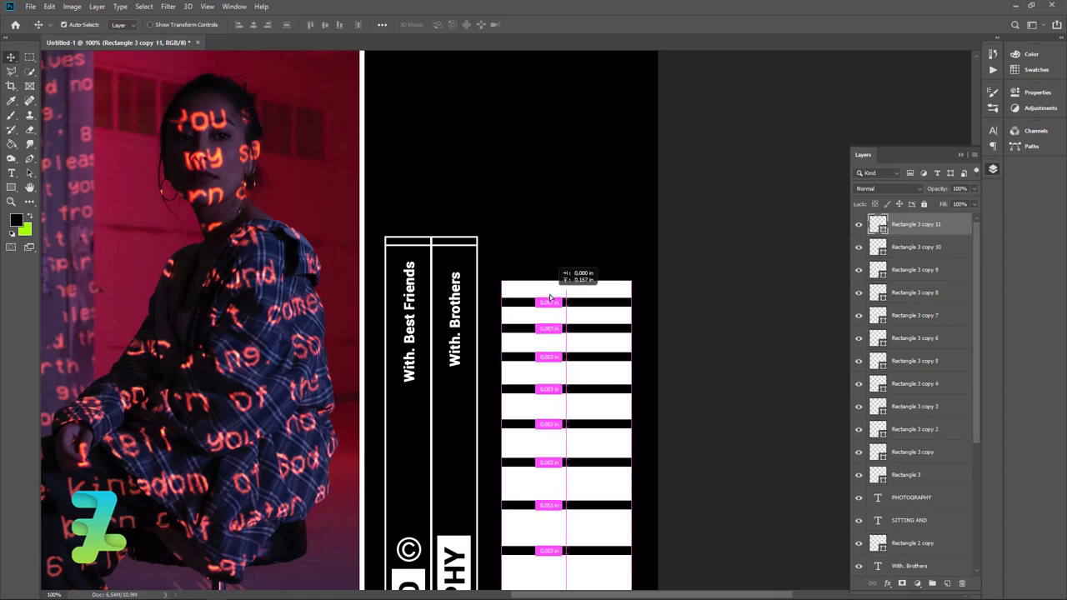
key(ctrl+t)
drag(571, 274, 571, 279)
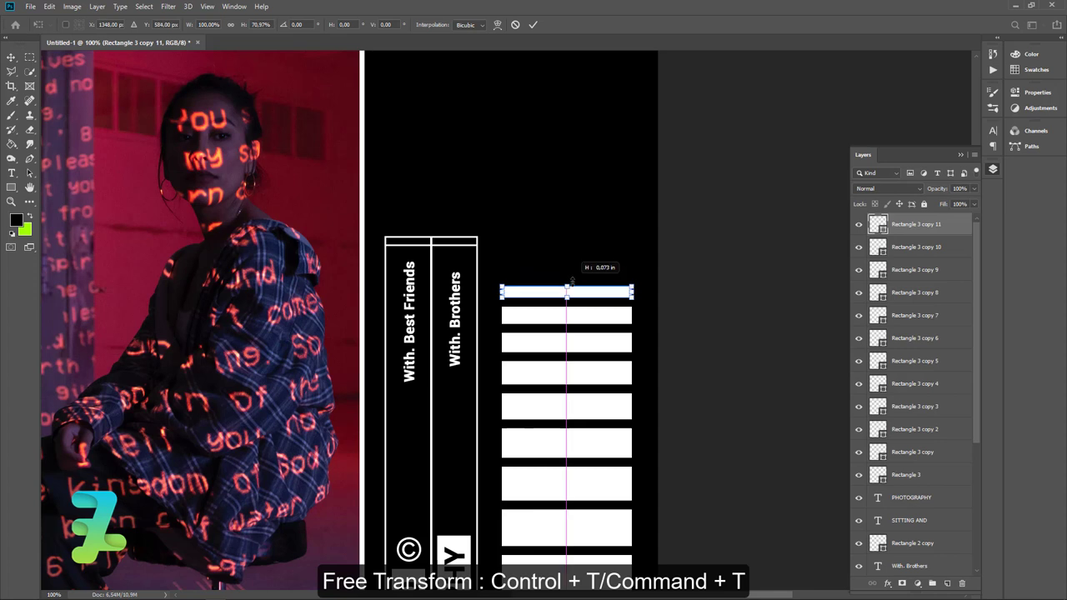
click(10, 60)
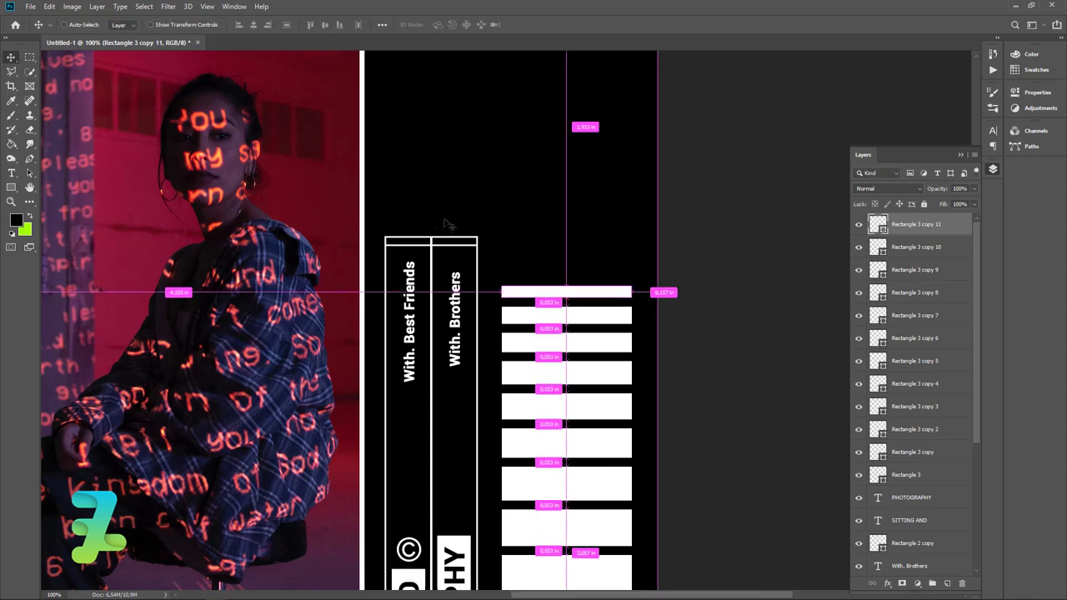
- Add a further thinner top bar, then magnify the view around the bars
key(ctrl+j)
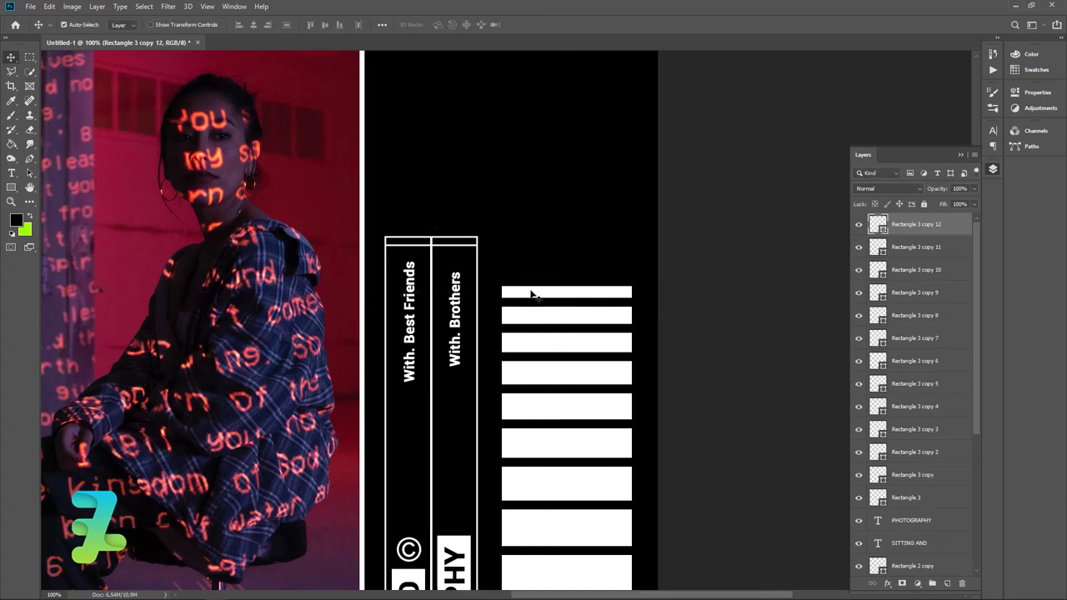
mouse_move(531, 291)
mouse_down()
mouse_move(529, 265)
mouse_move(572, 264)
mouse_up()
key(ctrl+t)
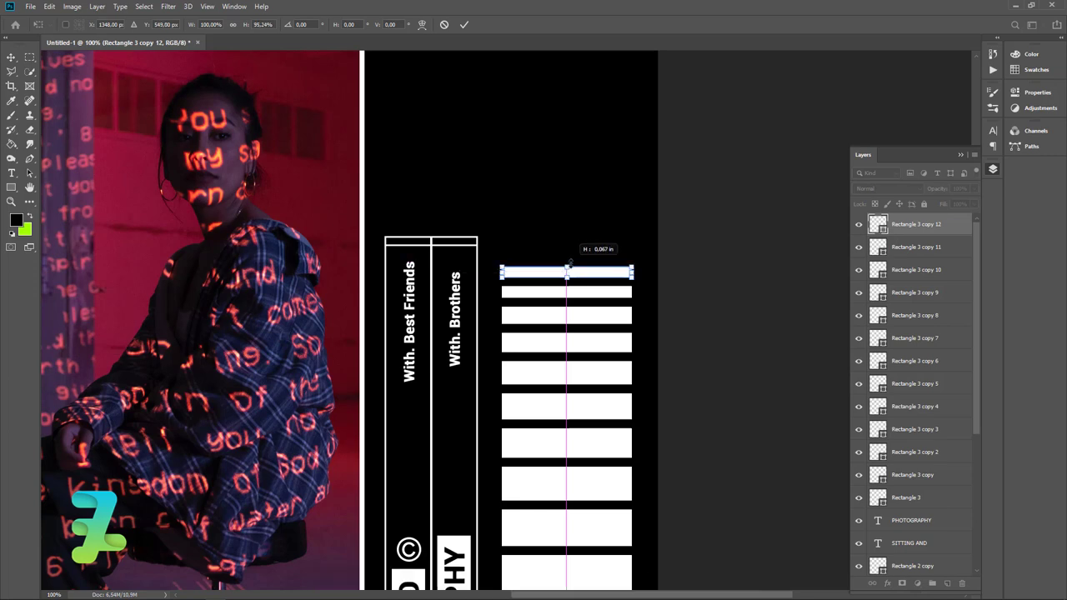
drag(572, 265, 571, 260)
key(ctrl+plus)
key(ctrl+plus)
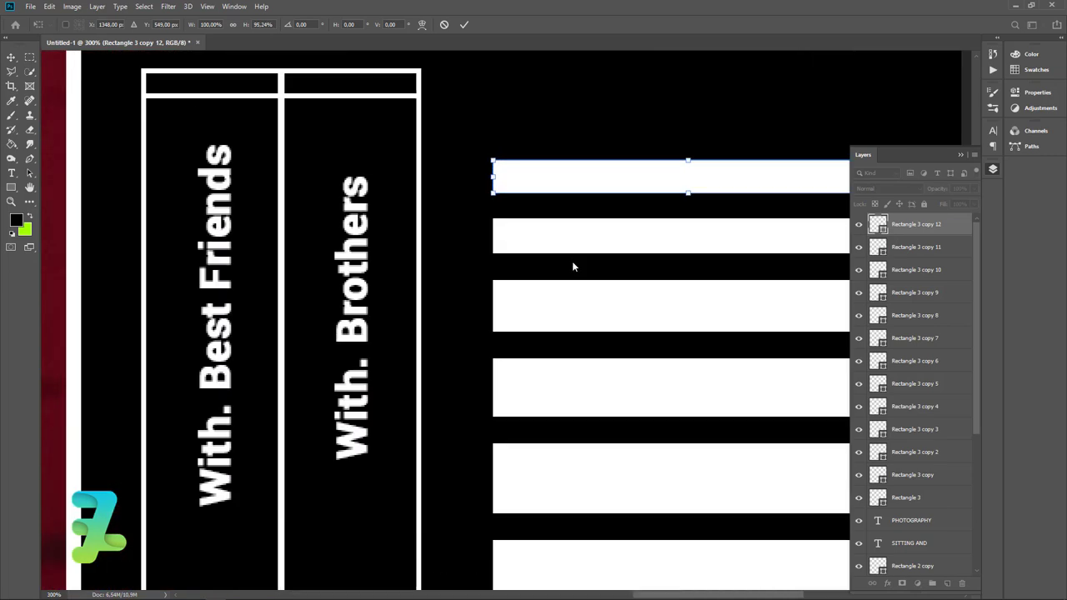
drag(687, 158, 688, 168)
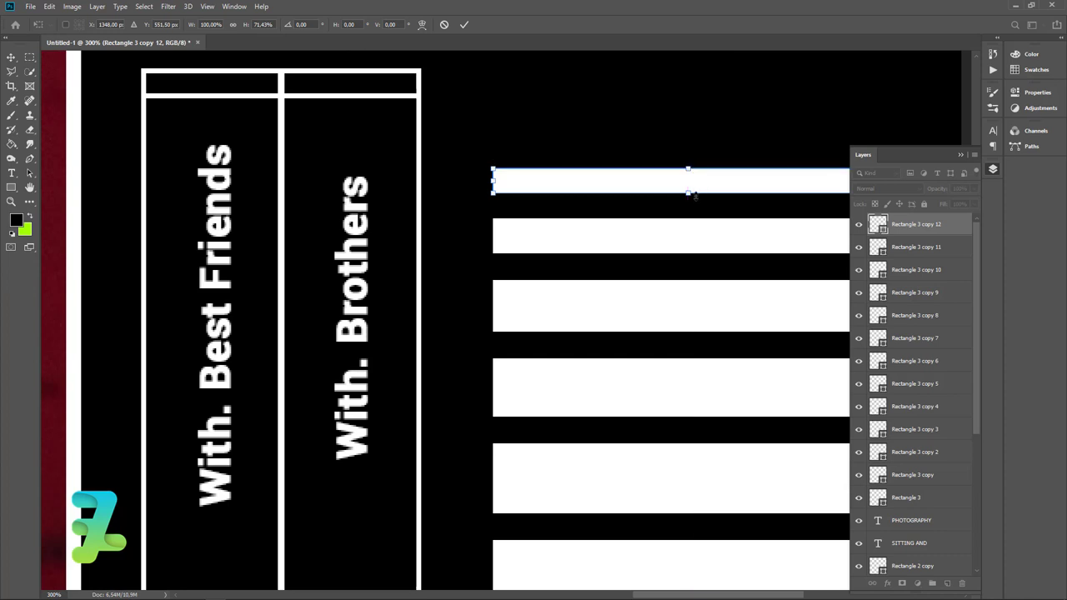
scroll(688, 183, up, 1)
click(11, 59)
- Add two more bar copies above the stack, shortening the newest to 80% height
key(ctrl+j)
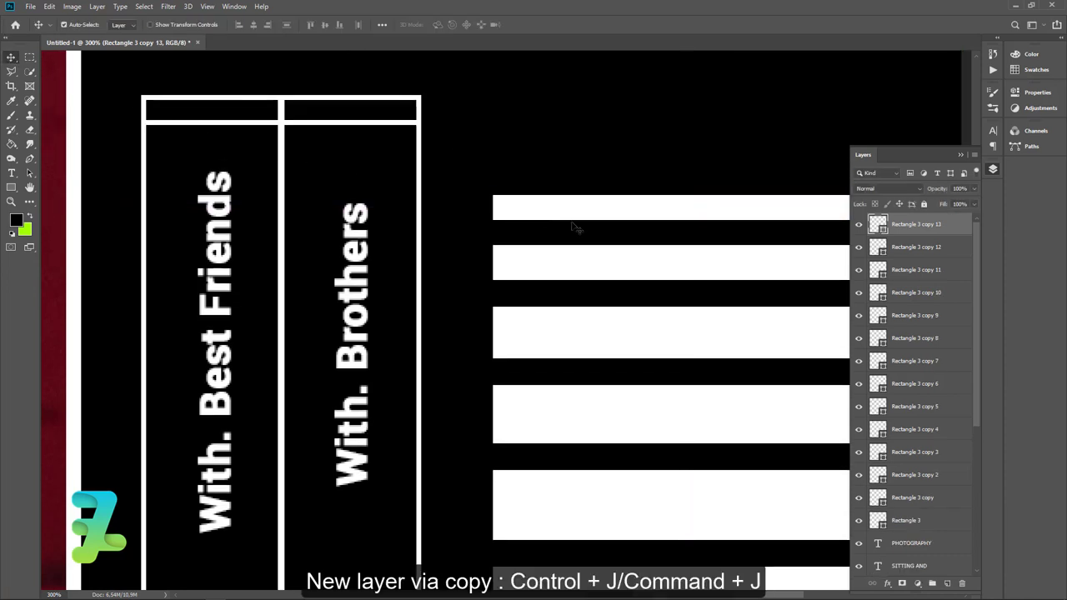
drag(570, 218, 573, 169)
scroll(608, 191, up, 3)
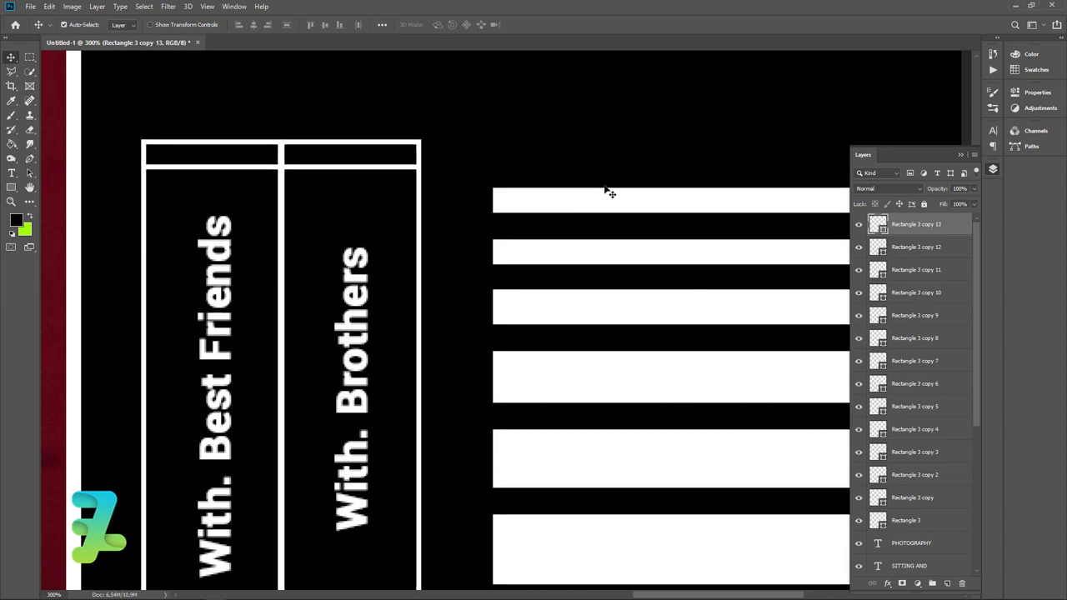
key(ctrl+j)
key(ctrl+t)
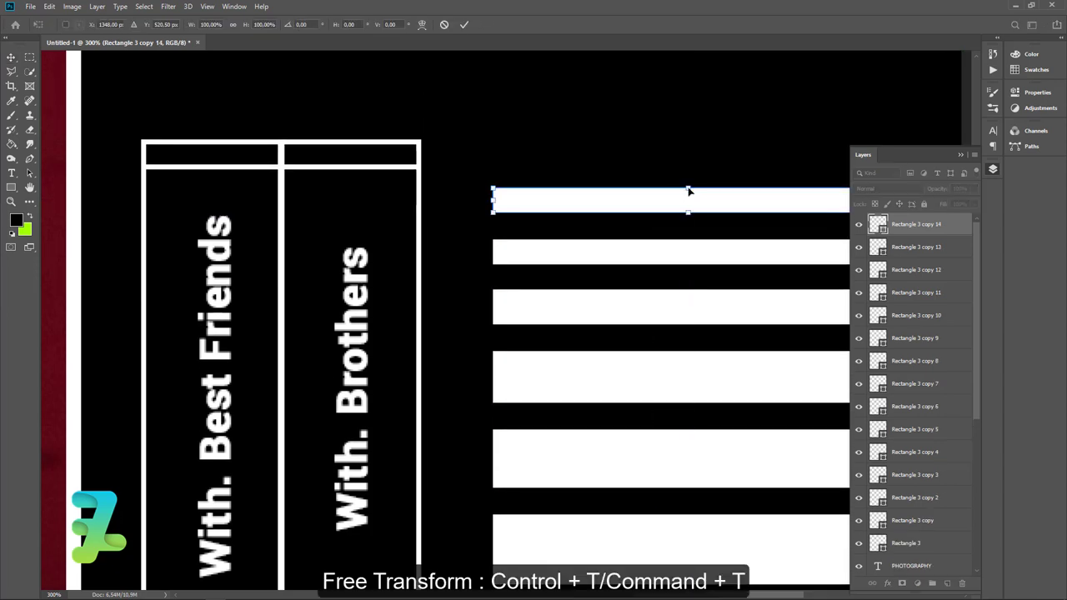
drag(687, 189, 689, 192)
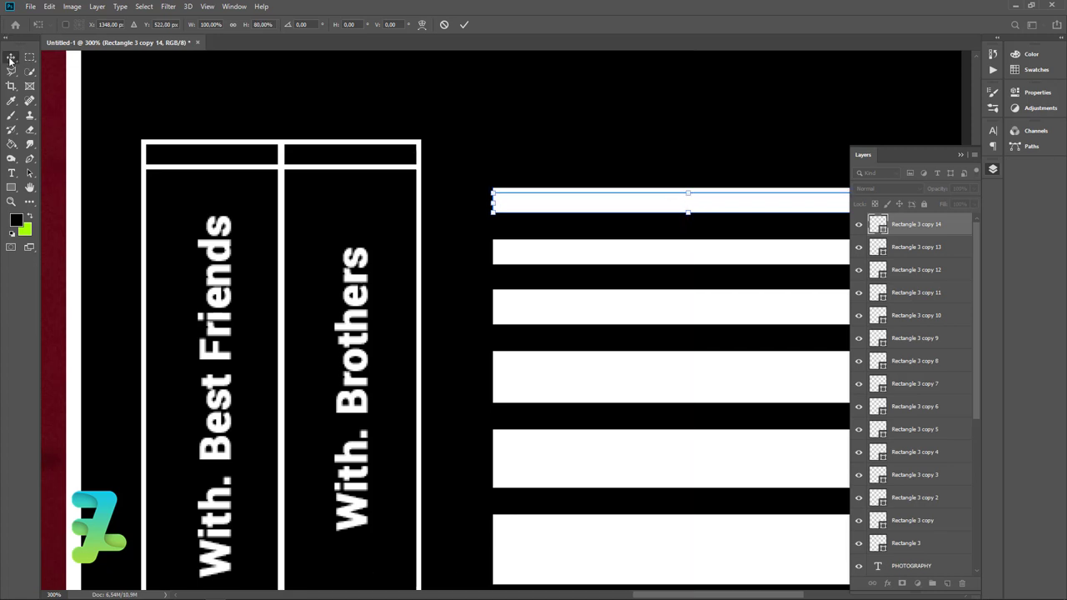
key(Return)
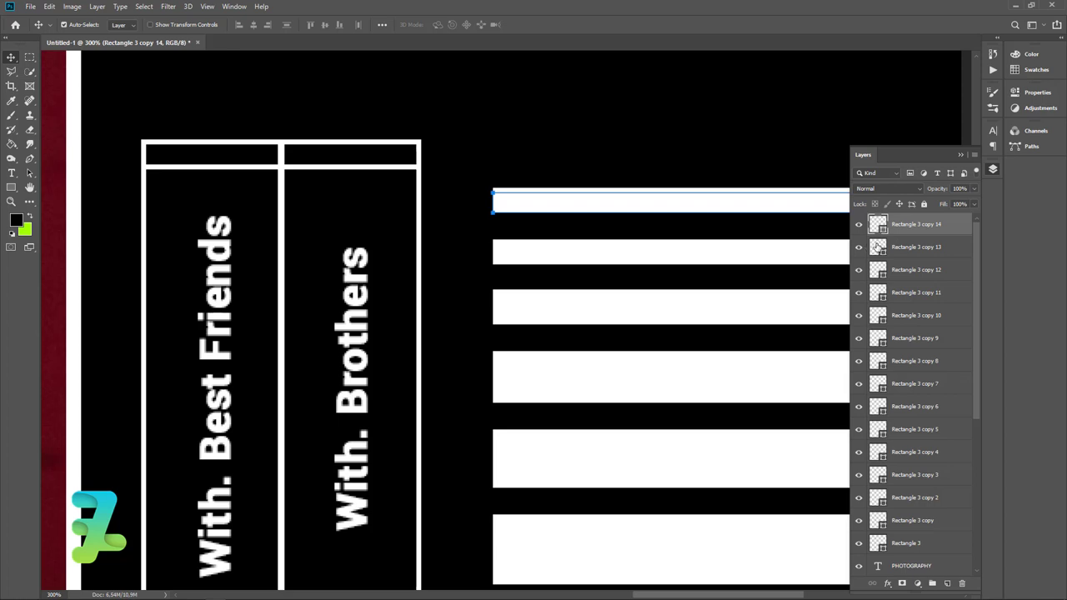
- Duplicate Rectangle 3 copy 13 and move the copies up above the stack
click(877, 246)
key(ctrl+j)
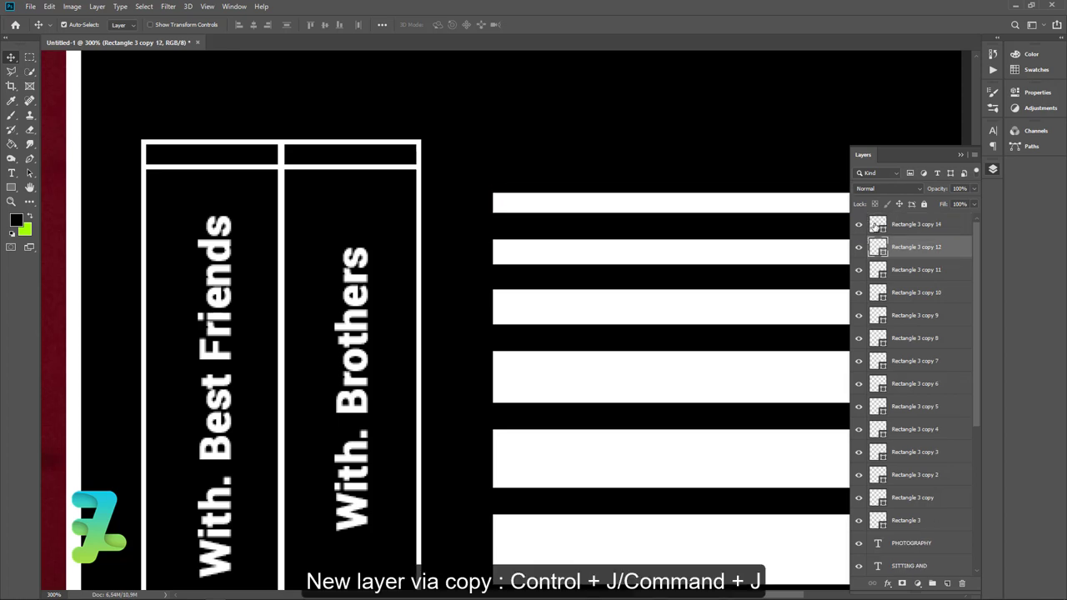
key(ctrl+z)
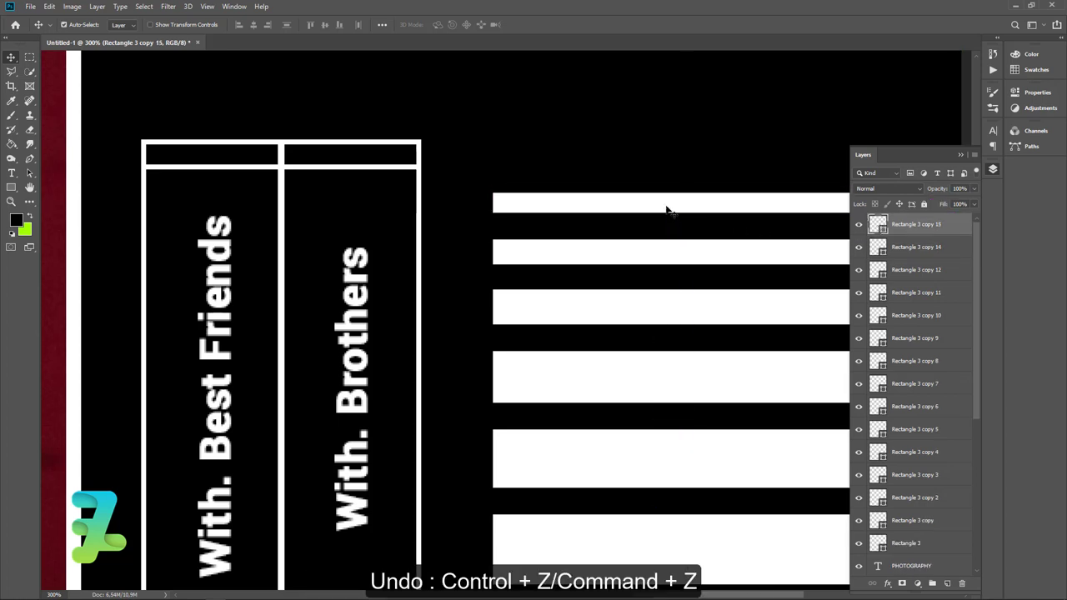
drag(667, 210, 681, 157)
key(ctrl+j)
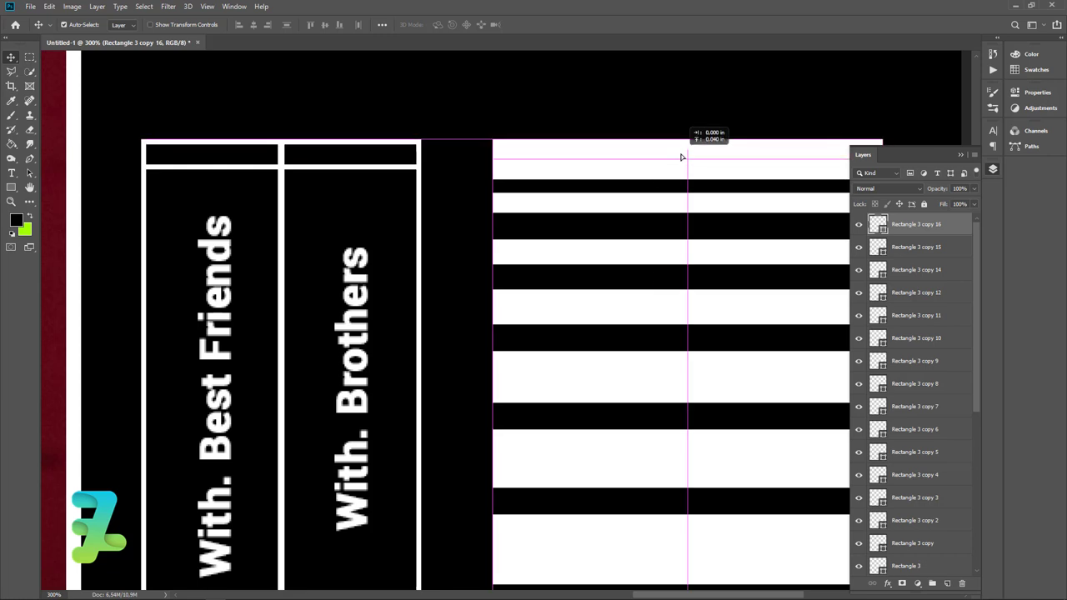
- Shorten Rectangle 3 copy 15, the second stripe, and nudge it down two pixels
click(664, 174)
key(ctrl+t)
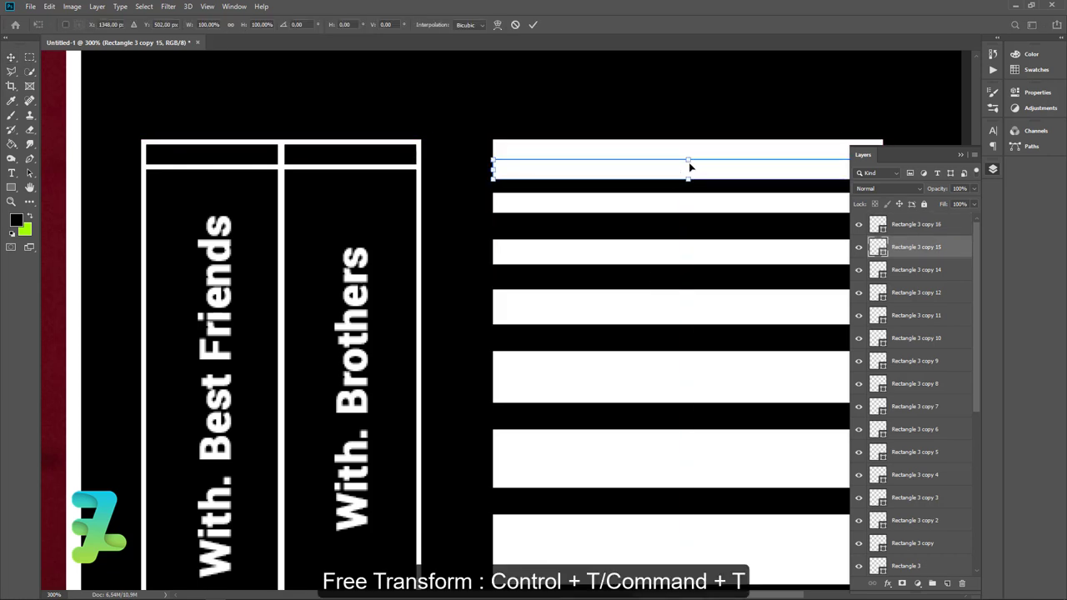
drag(688, 159, 691, 166)
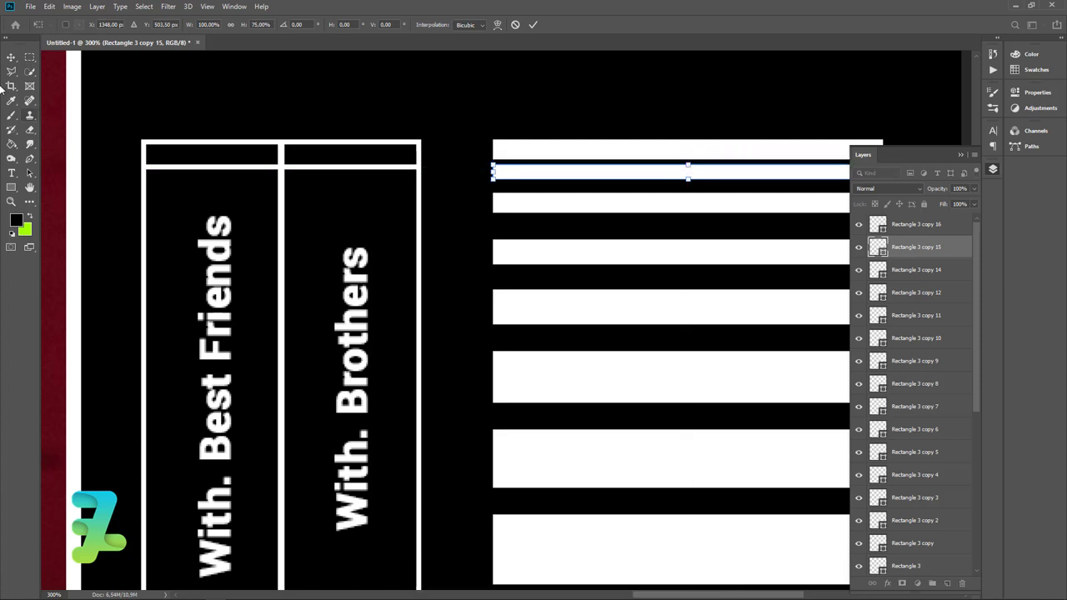
key(Return)
key(Down)
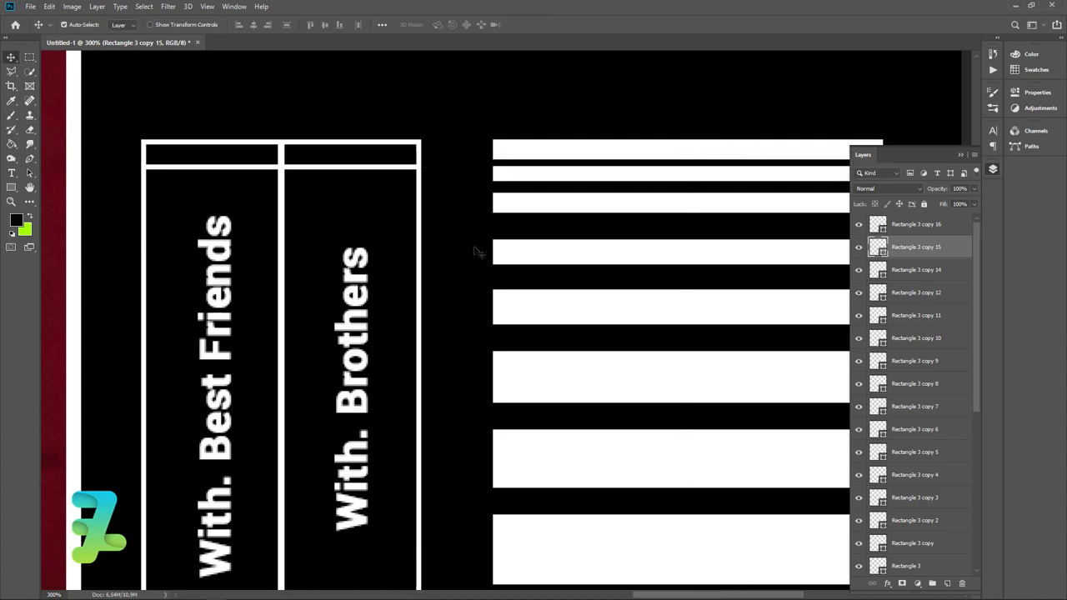
key(Down)
key(Down)
- Move the topmost stripe down about 3 px and thin it from its upper edge
click(523, 155)
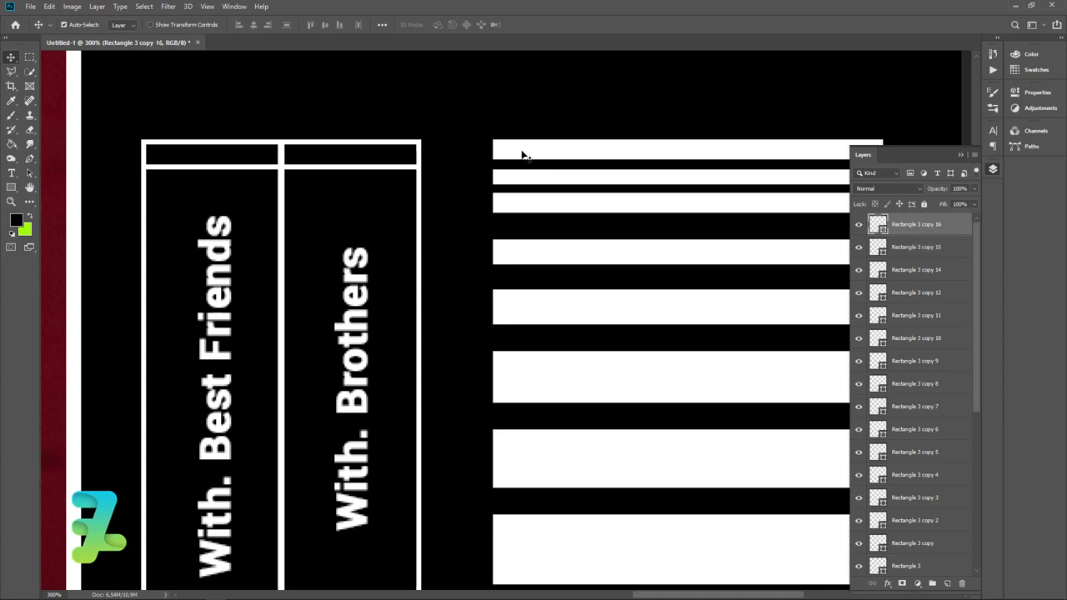
key(ctrl+t)
drag(555, 153, 589, 158)
drag(688, 143, 688, 156)
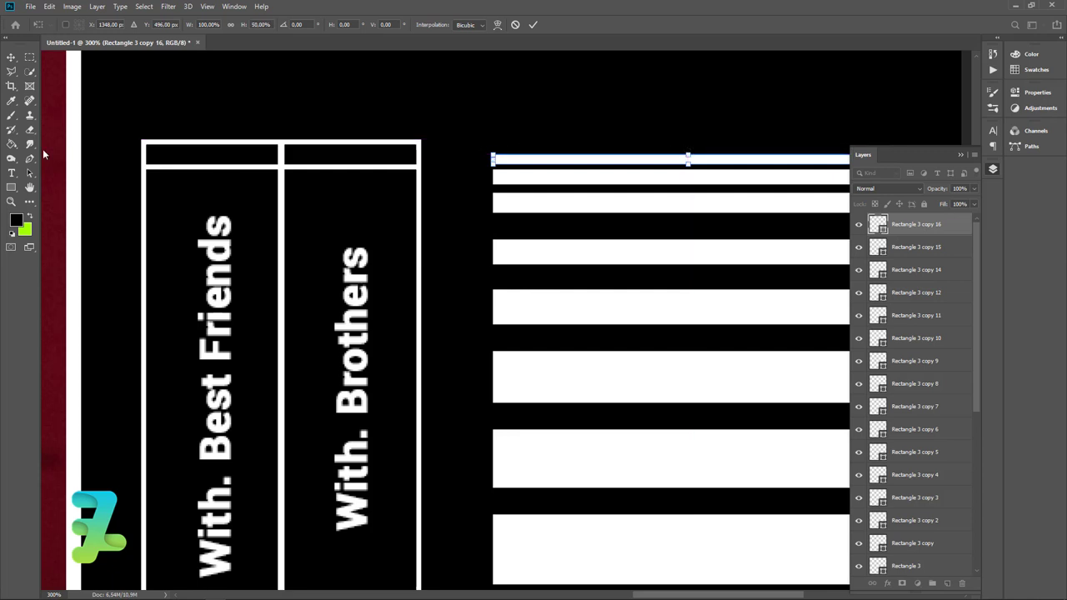
click(11, 58)
- Nudge the two top stripes together into place, deselect them, and zoom out
shift+click(871, 251)
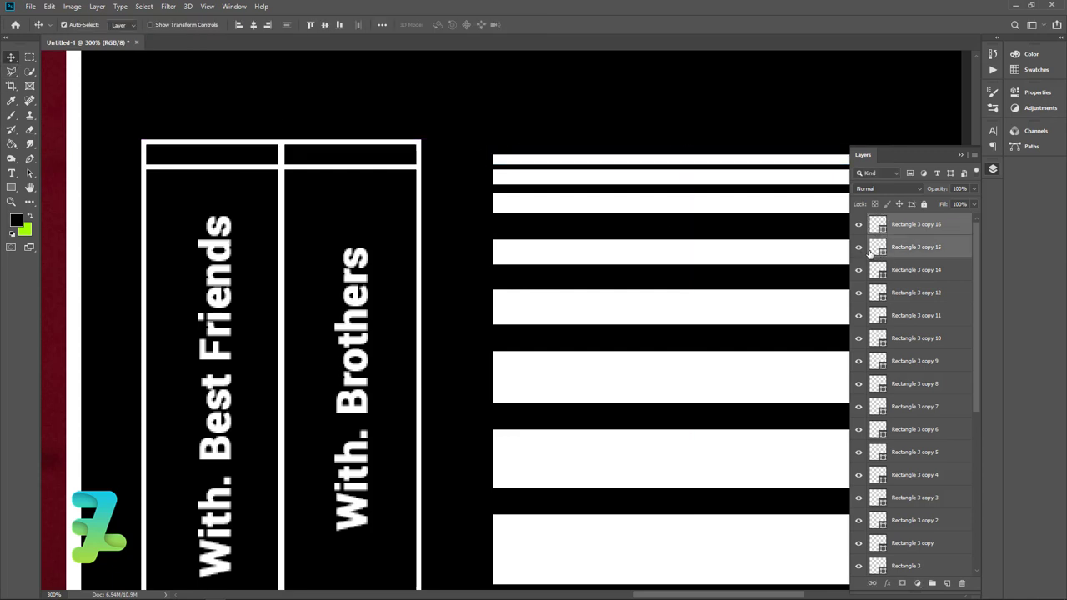
key(Up)
key(Up)
key(Up)
key(Up)
key(Down)
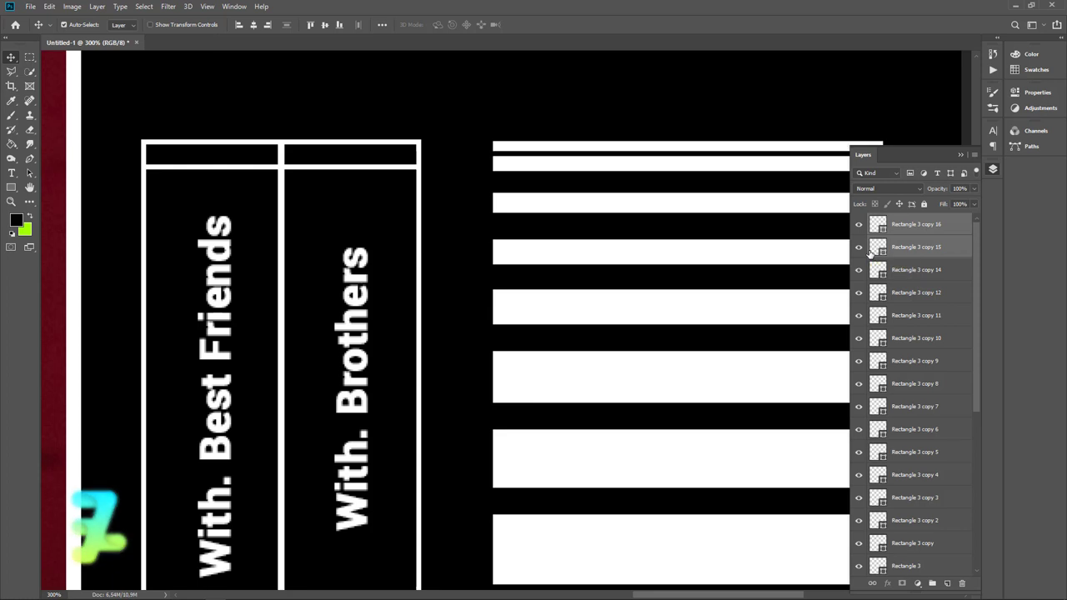
click(685, 105)
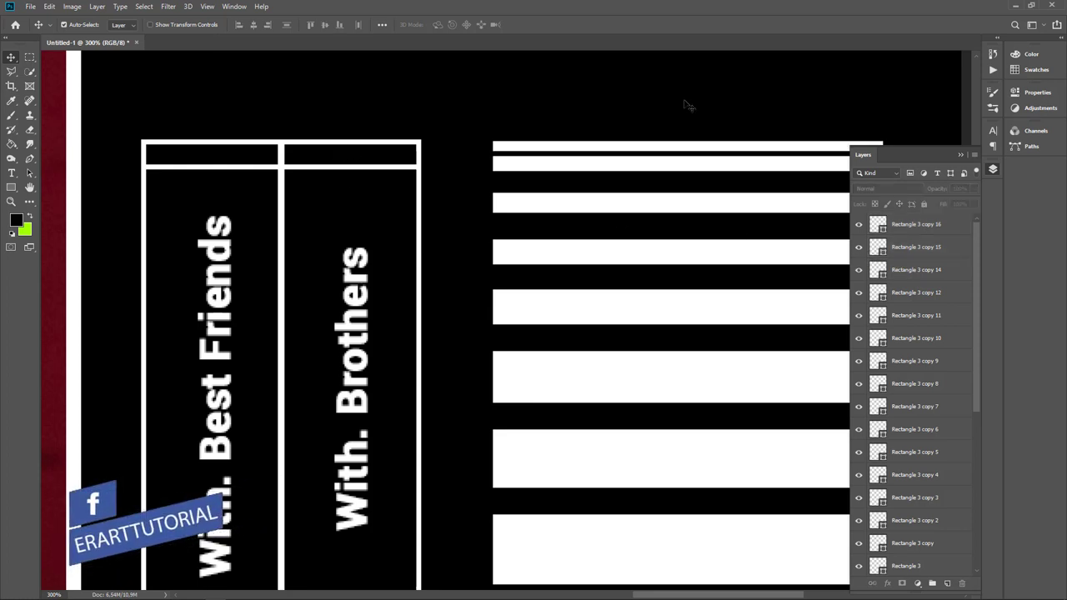
click(958, 155)
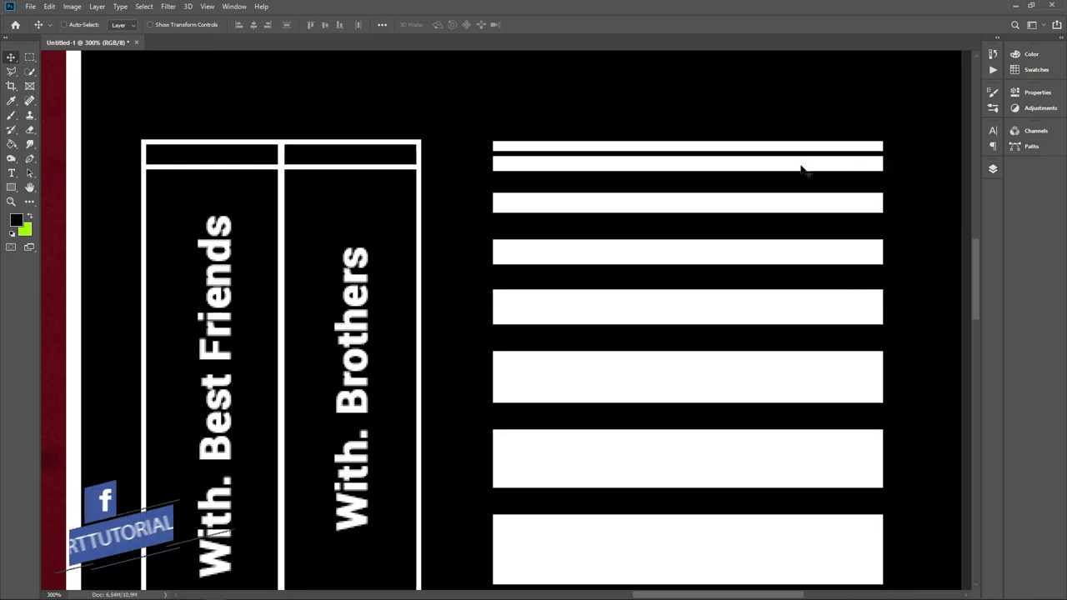
key(ctrl+minus)
- Group all stripe layers, Rectangle 3 through Rectangle 3 copy 16, into Group 1
key(ctrl+minus)
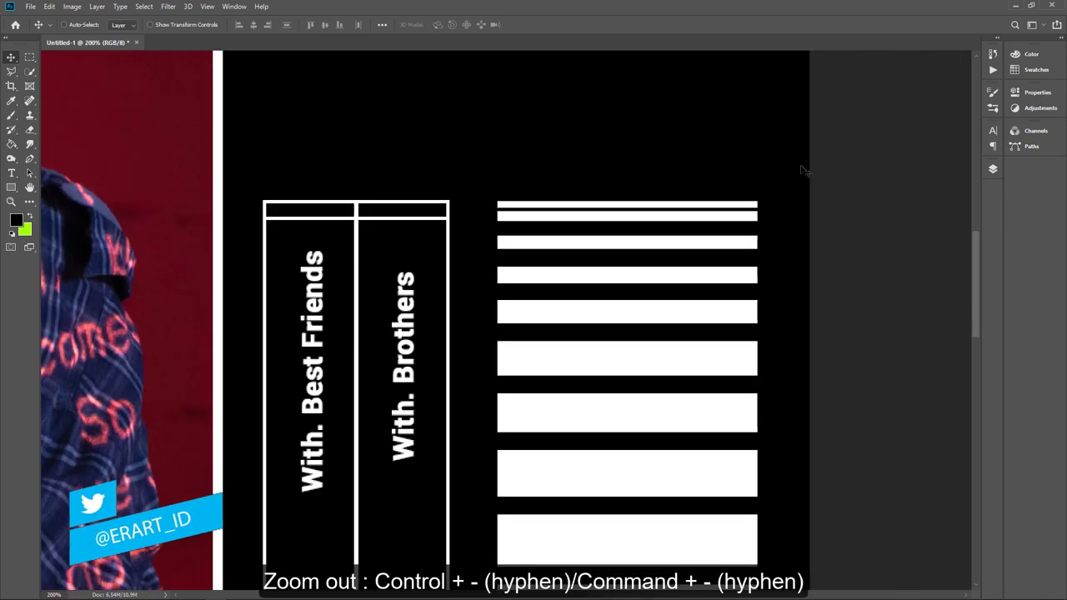
key(ctrl+minus)
key(ctrl+minus)
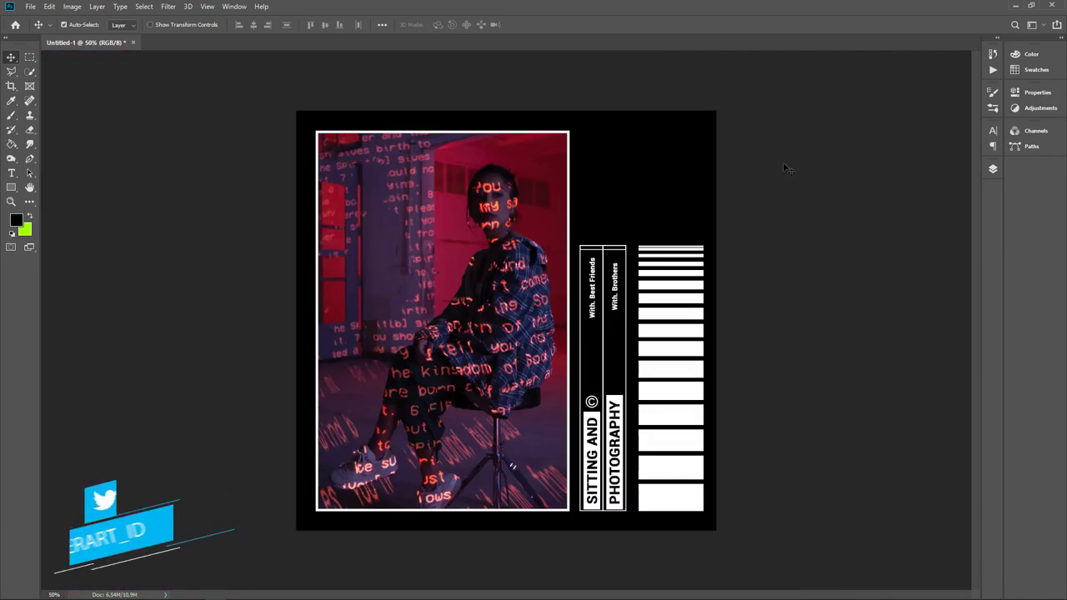
click(992, 170)
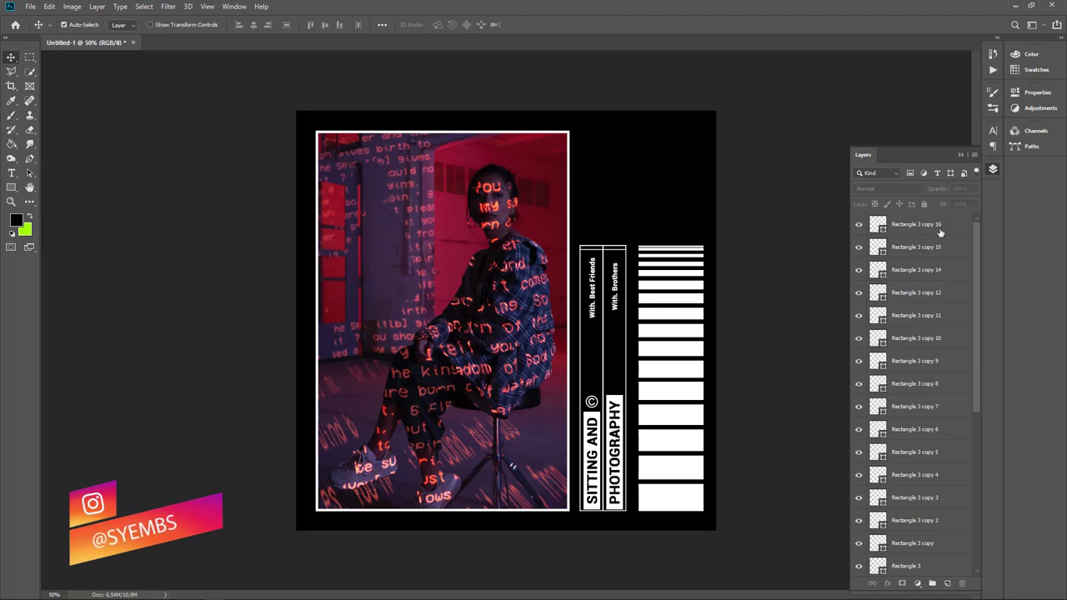
click(950, 222)
scroll(941, 403, down, 1)
shift+click(963, 543)
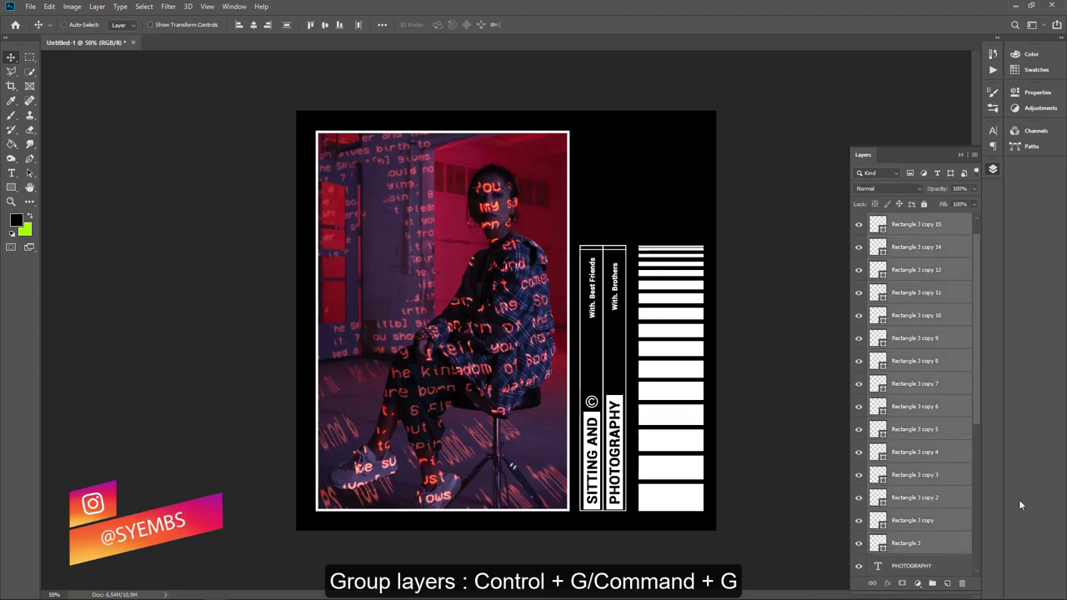
key(ctrl+g)
click(859, 222)
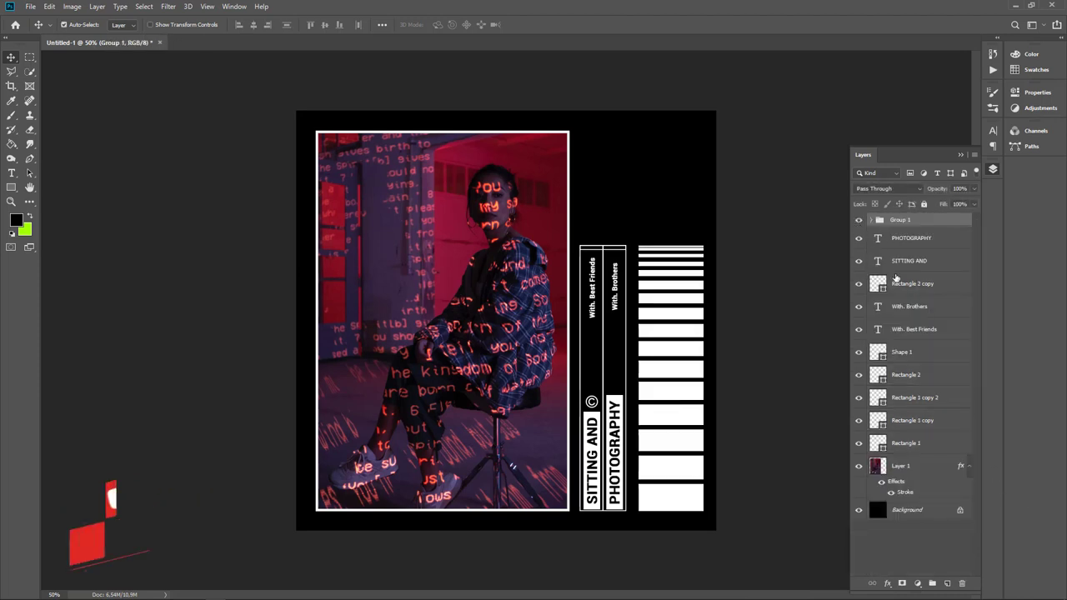
- Add an empty Layer 2 above Group 1 as a clipping mask to the group
click(948, 584)
right_click(939, 234)
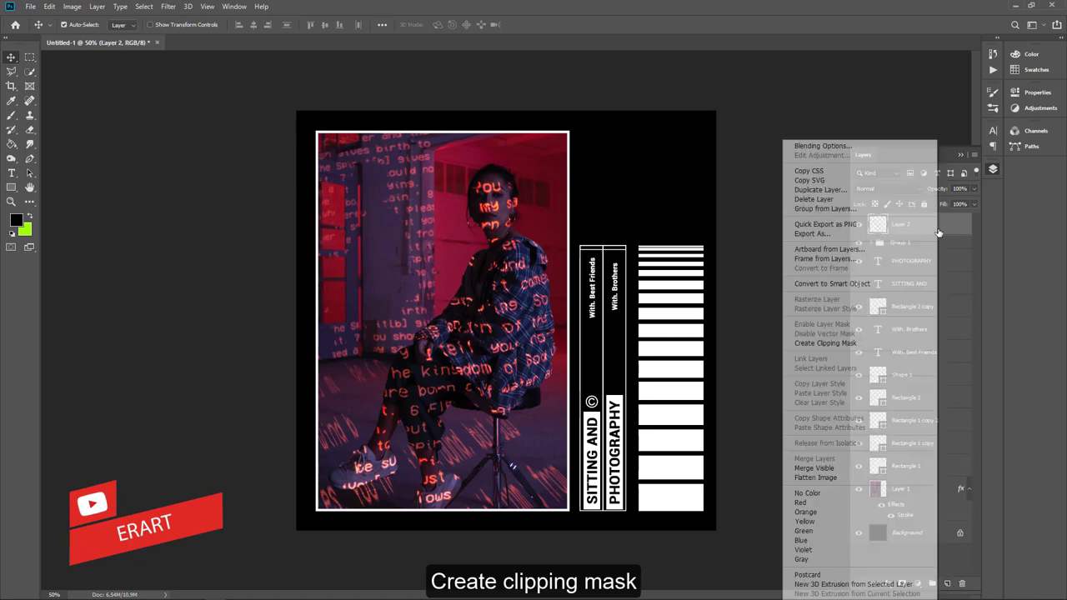
click(855, 344)
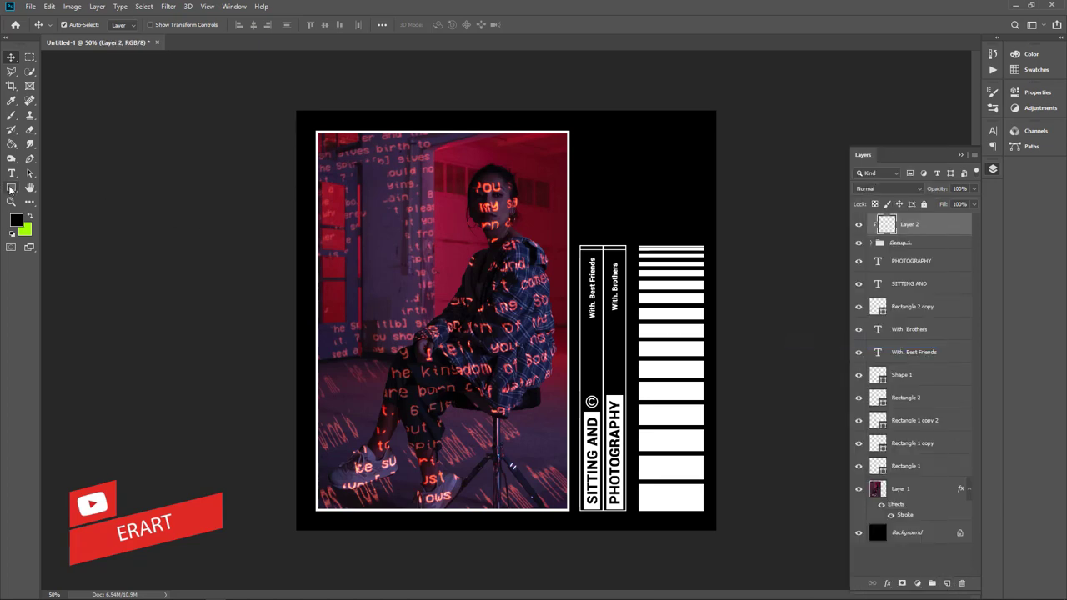
key(g)
right_click(12, 144)
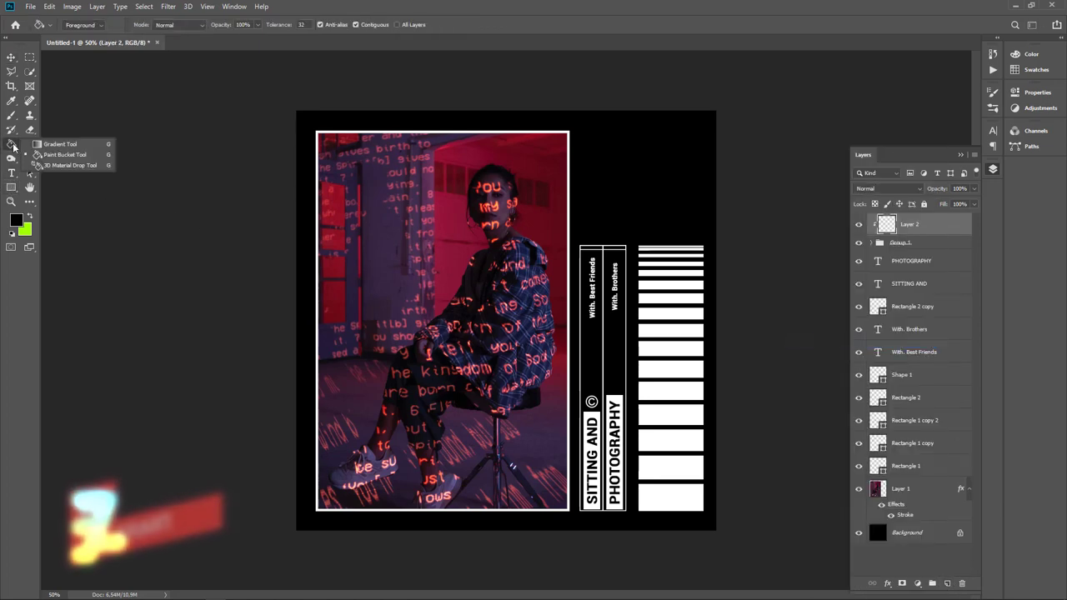
- Drag a Black, White gradient top to bottom on Layer 2 over the bars
click(59, 144)
click(91, 24)
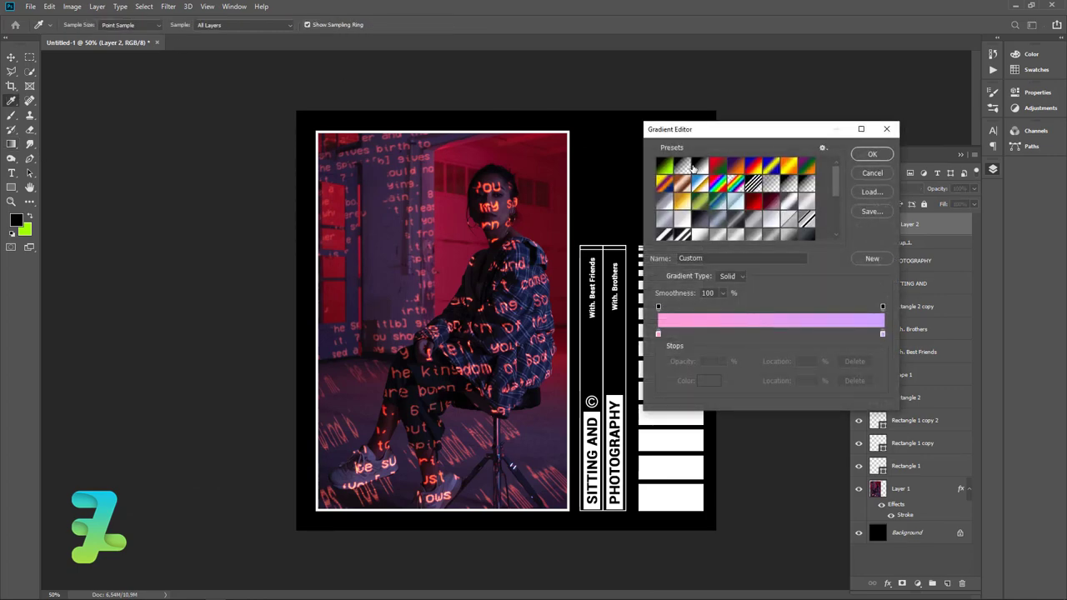
click(693, 166)
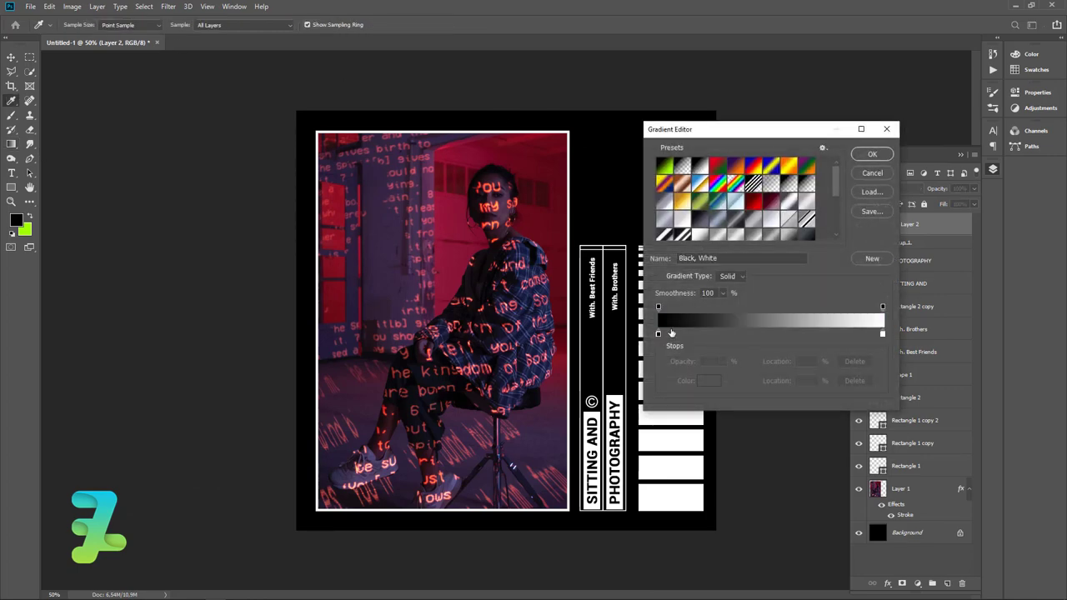
click(872, 154)
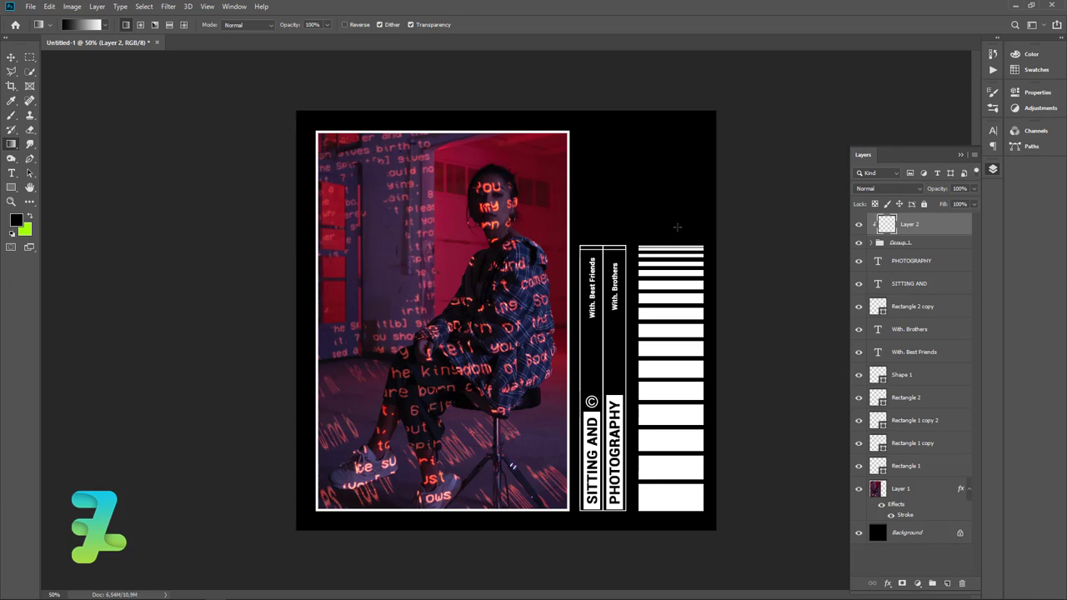
drag(677, 227, 693, 461)
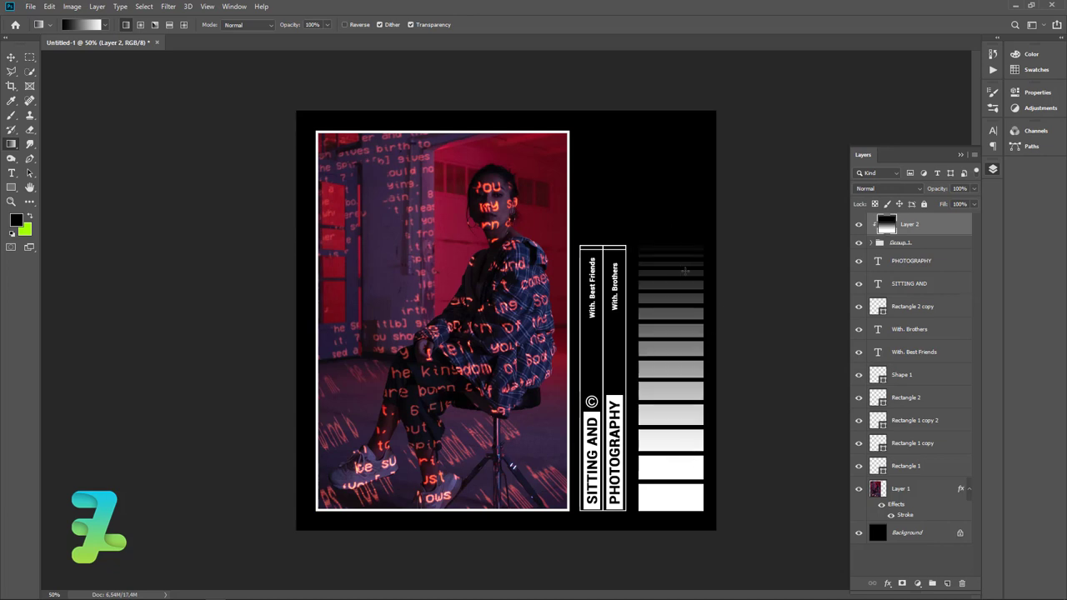
- Add a new layer and draw a white circle, Ellipse 1, over the upper bars
click(949, 583)
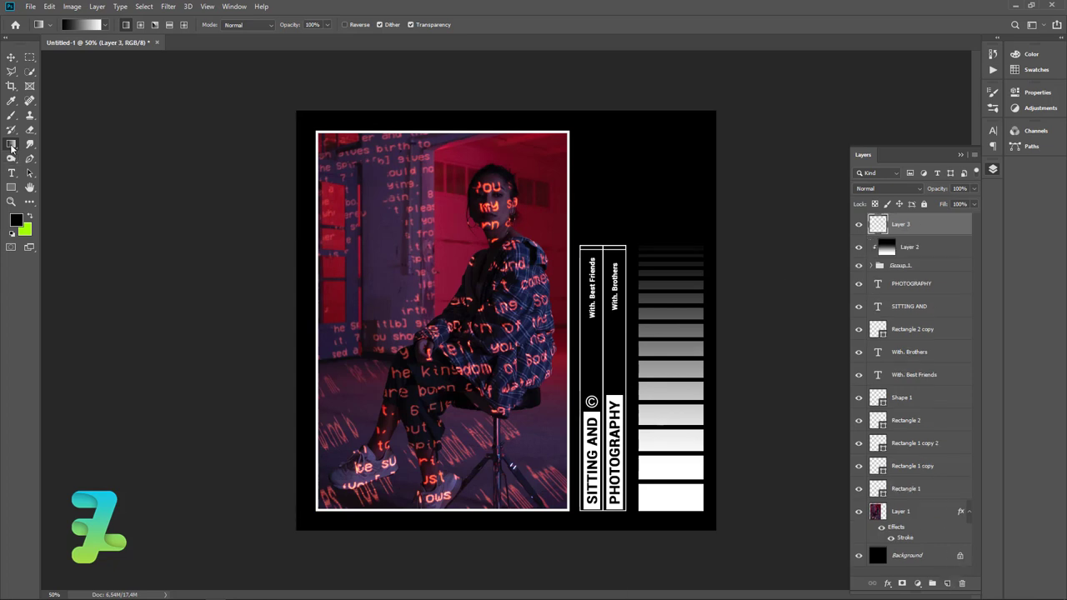
right_click(11, 189)
click(36, 215)
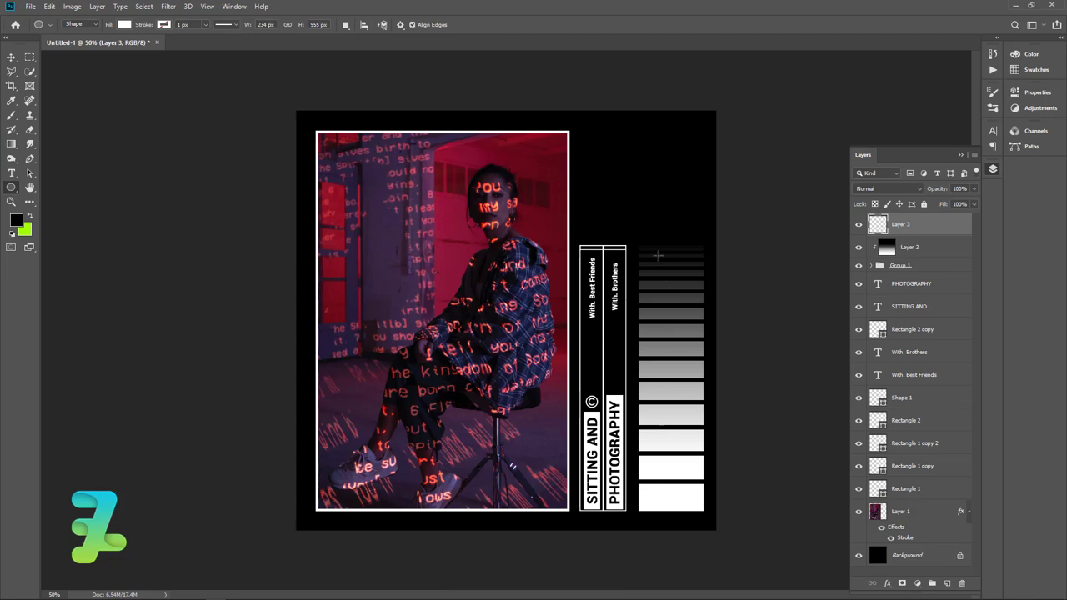
drag(659, 255, 699, 331)
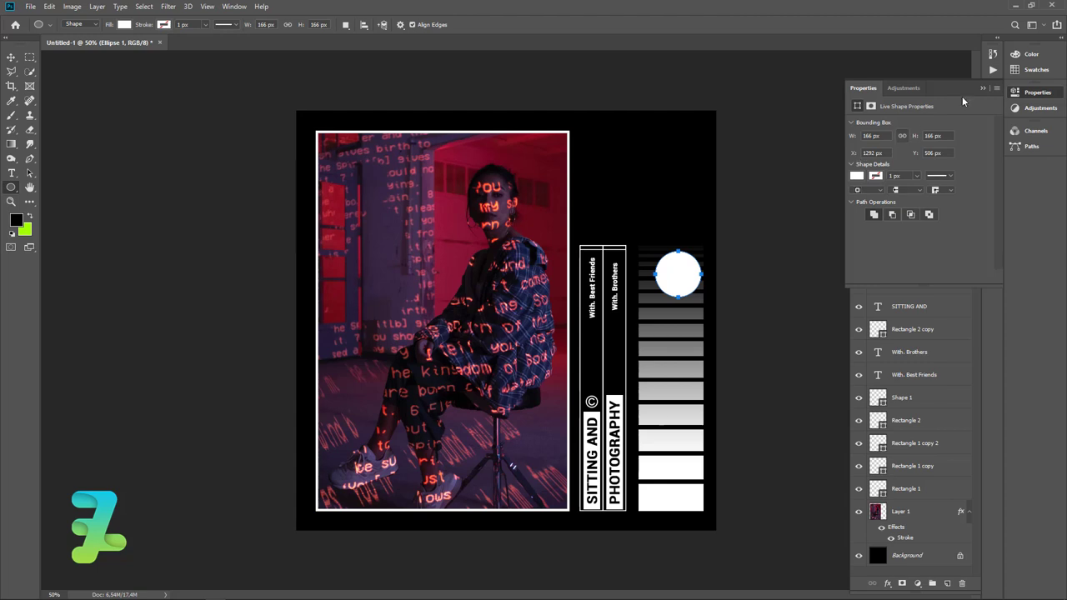
click(983, 89)
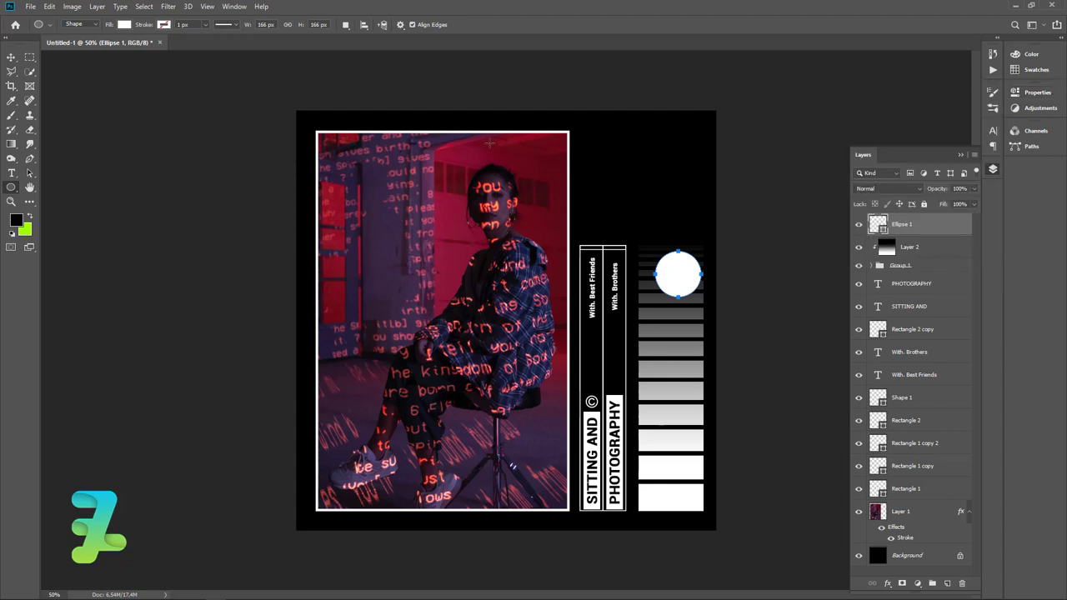
- Nudge the white circle into position over the dark upper rungs
click(10, 58)
drag(679, 276, 668, 280)
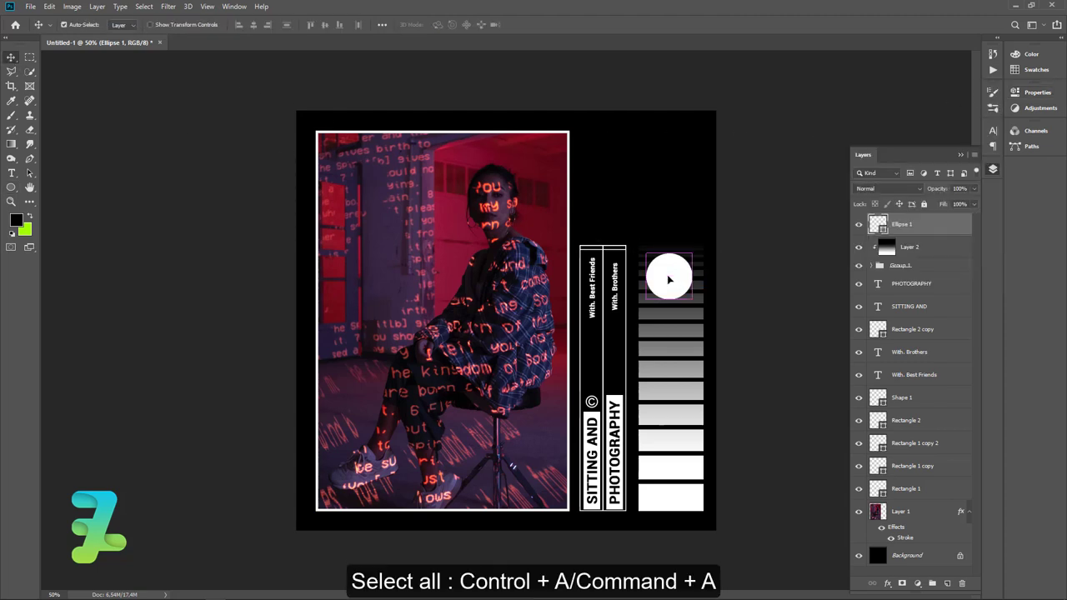
key(ctrl+a)
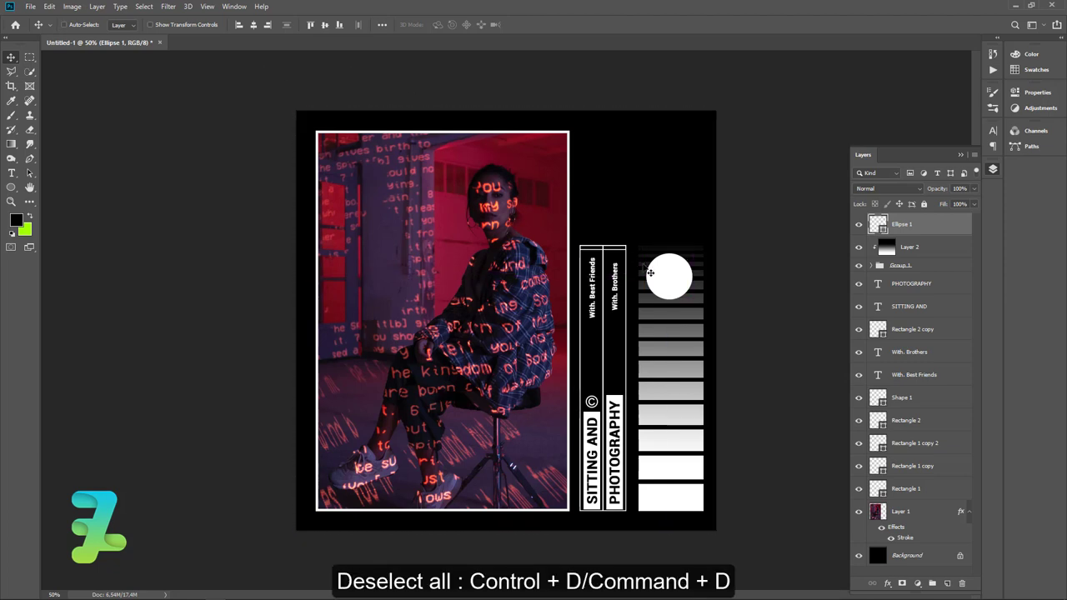
key(ctrl+d)
drag(650, 273, 653, 270)
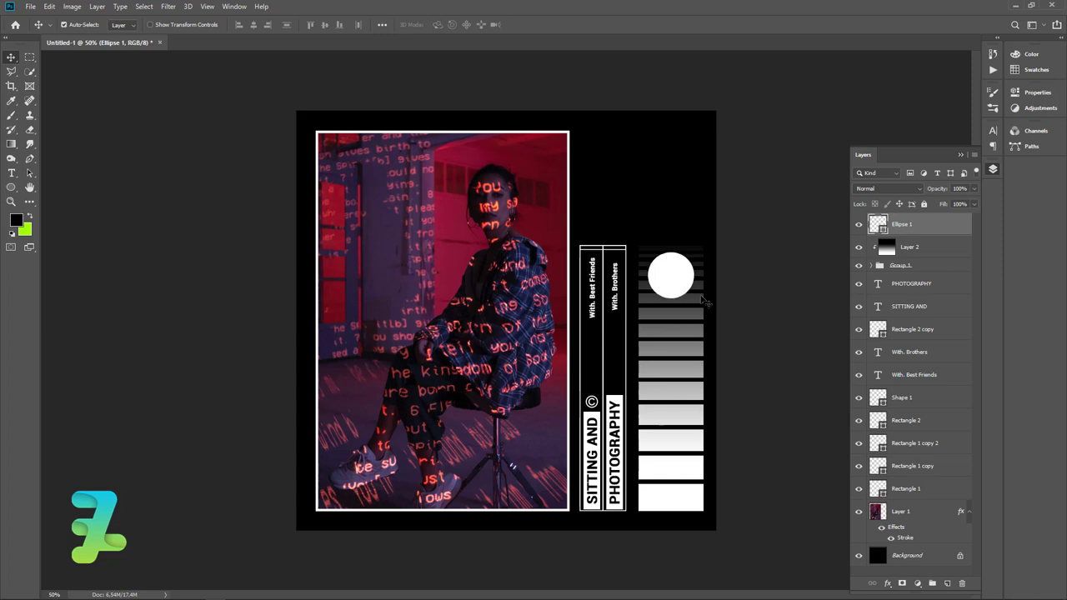
- Clip a new Layer 3 to Ellipse 1 and set the foreground colour to dark grey #4c4b4b
click(948, 584)
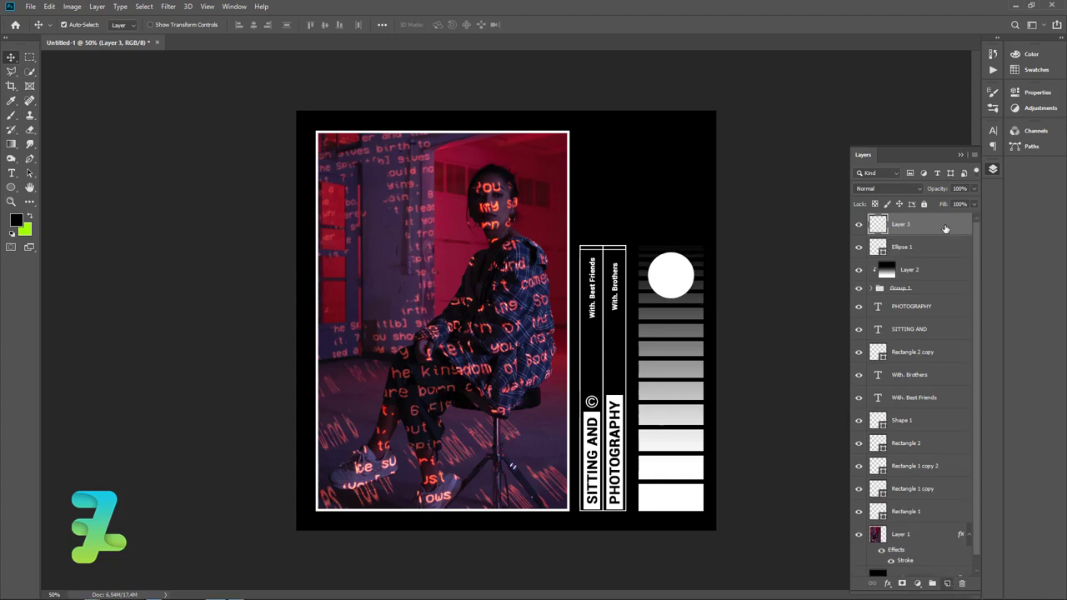
right_click(935, 223)
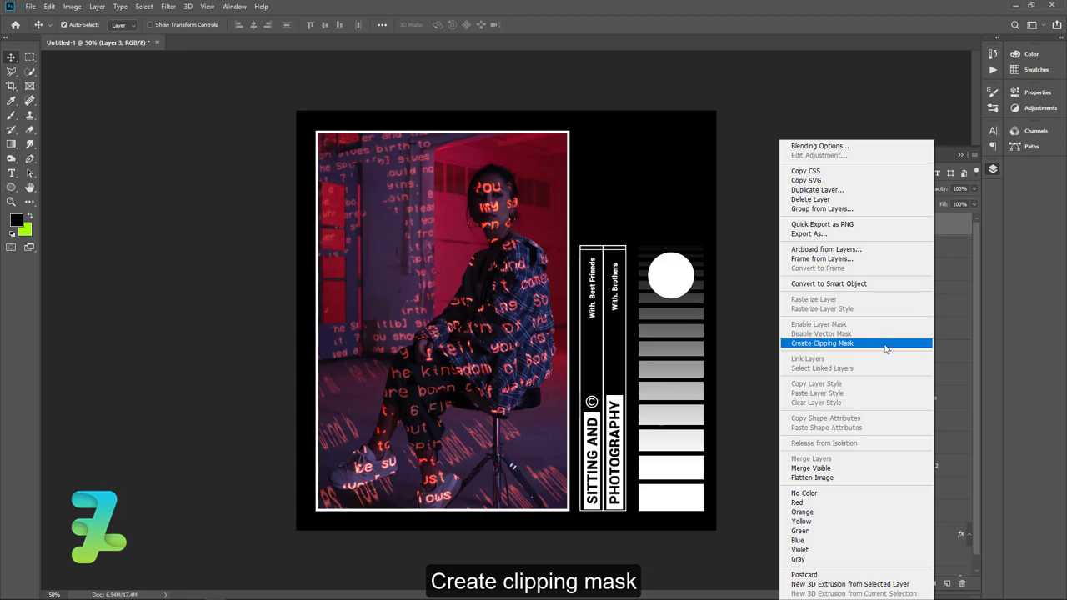
click(885, 343)
click(16, 219)
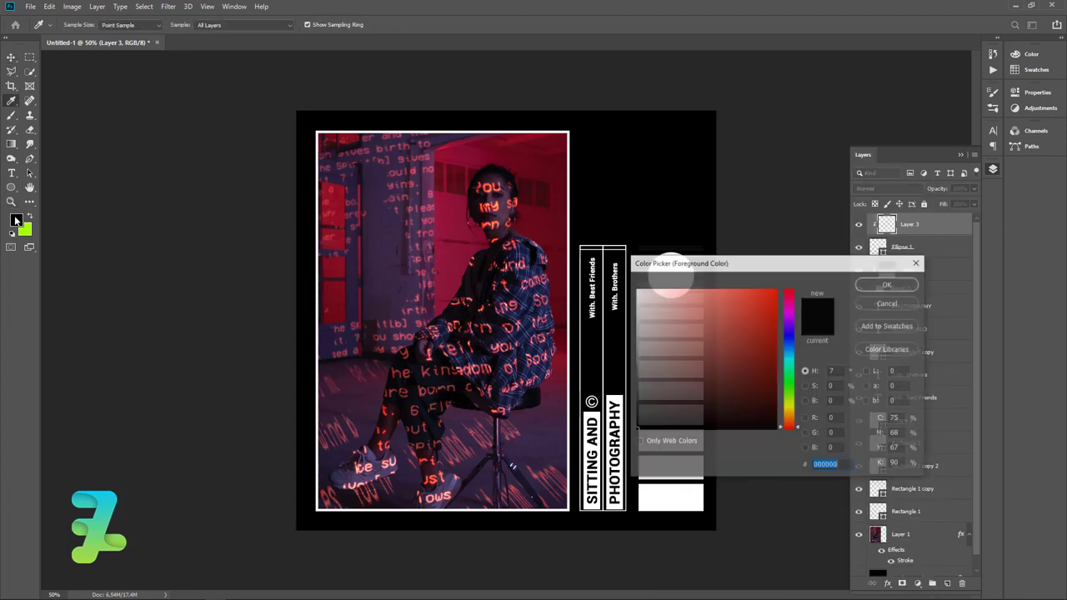
click(637, 388)
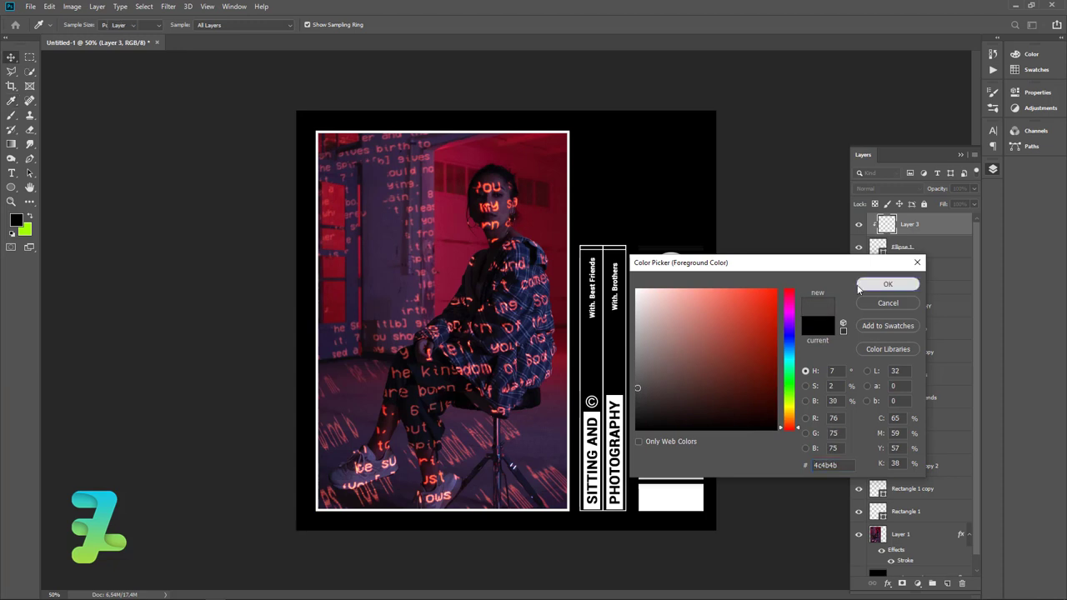
click(888, 285)
key(b)
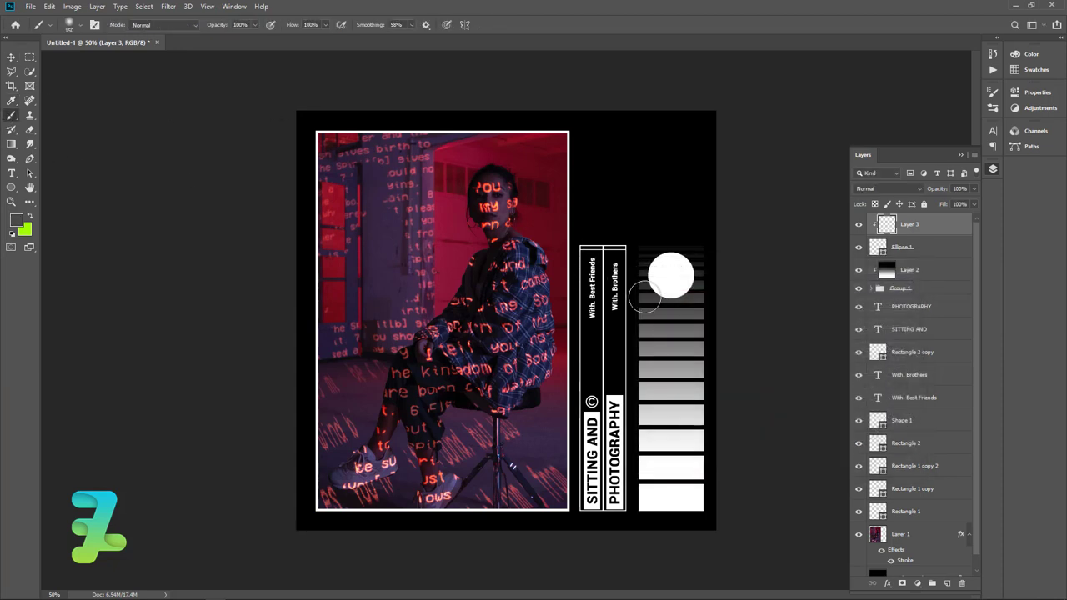
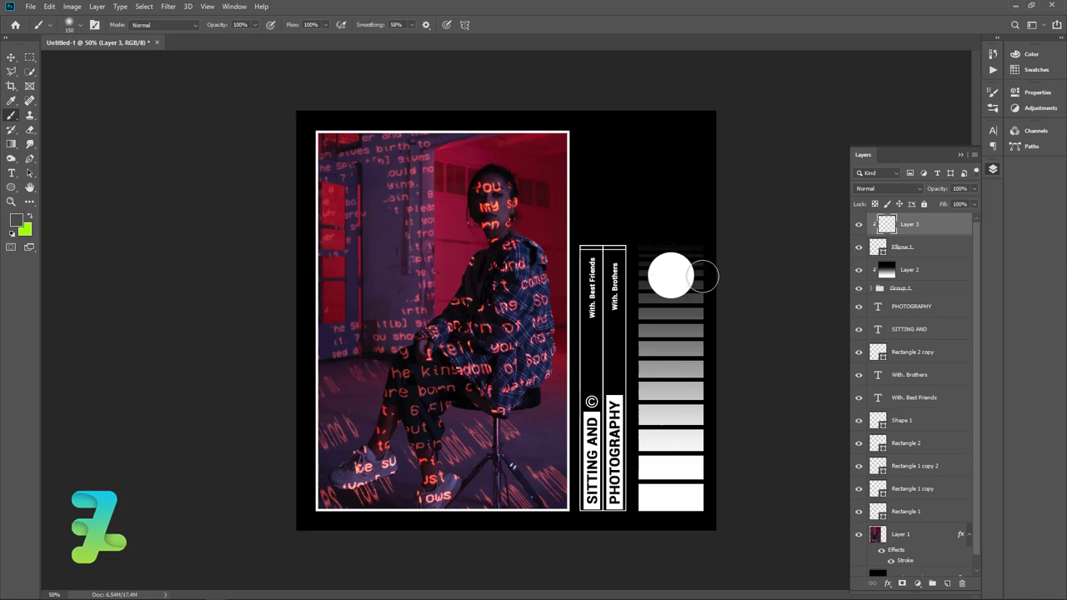
- Paint near-black shading over the lower part of the white circle
click(16, 222)
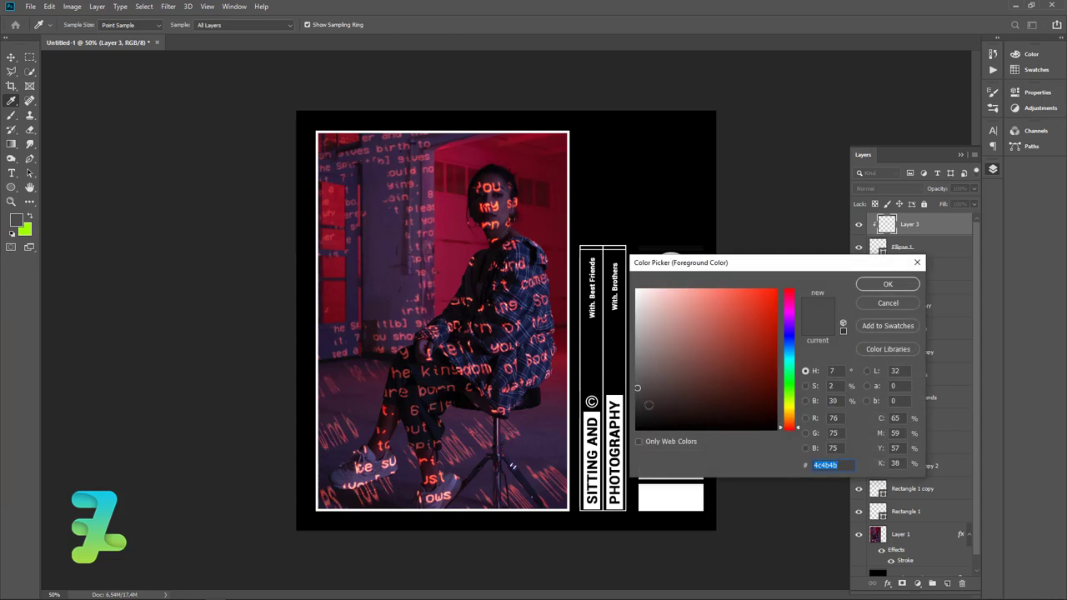
click(639, 412)
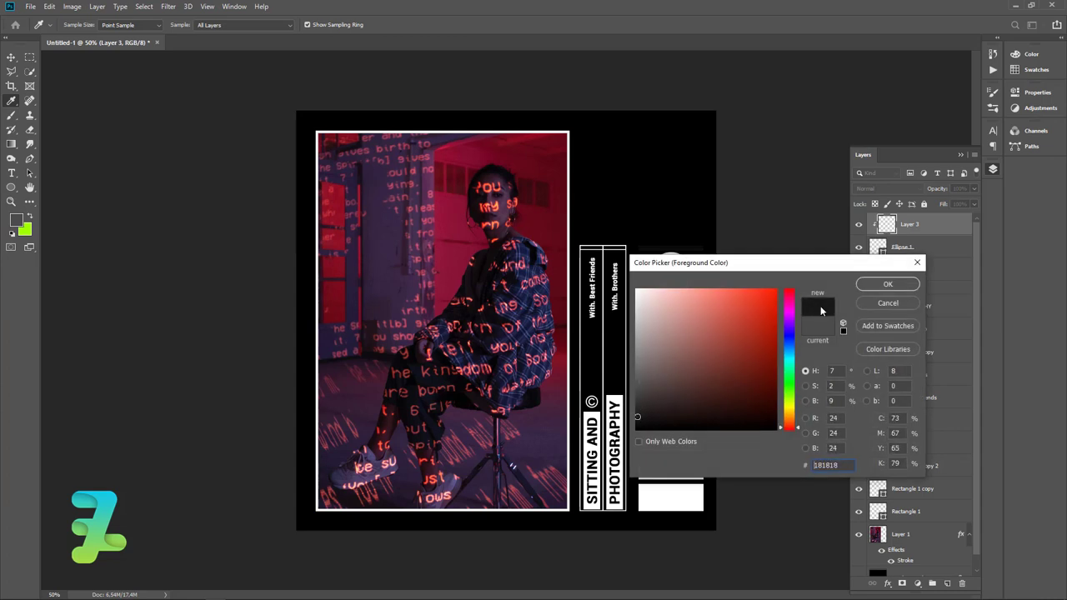
click(876, 285)
drag(708, 291, 646, 288)
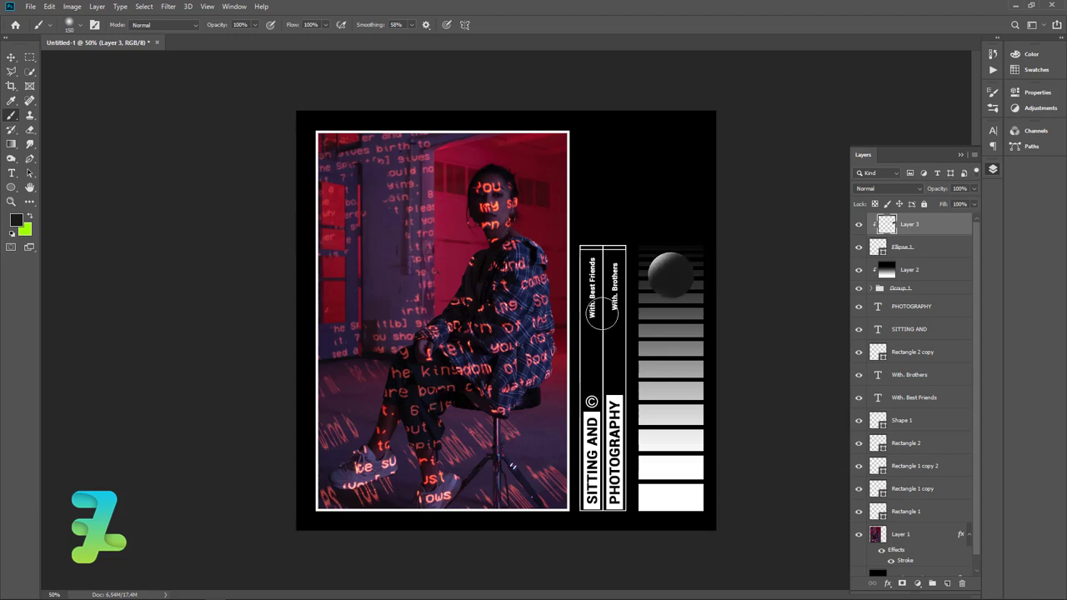
- Set the foreground to dark grey and resume brushing the sphere
click(10, 220)
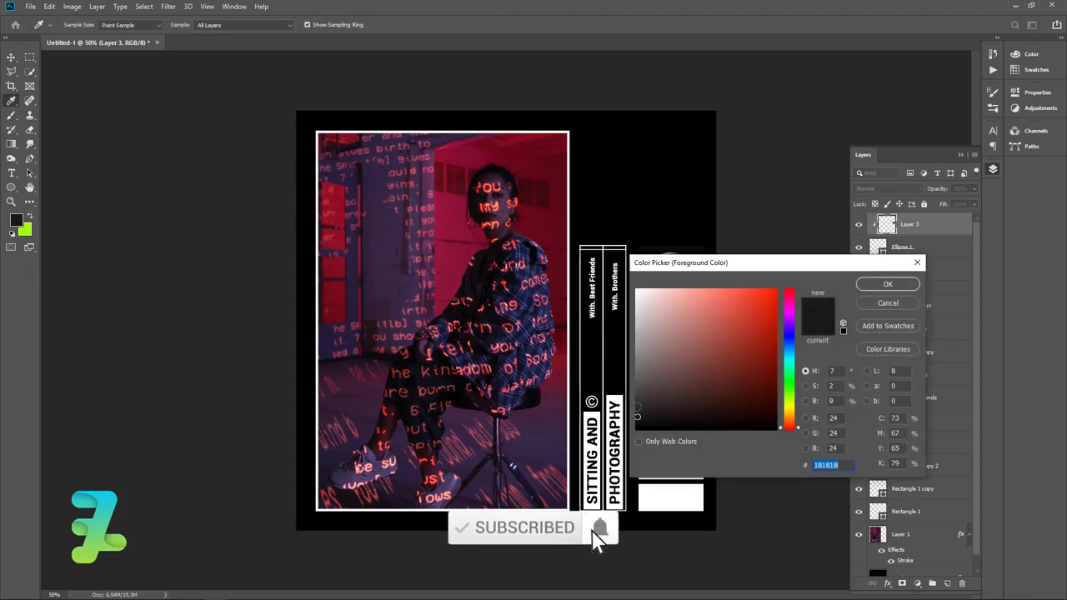
drag(637, 417, 635, 400)
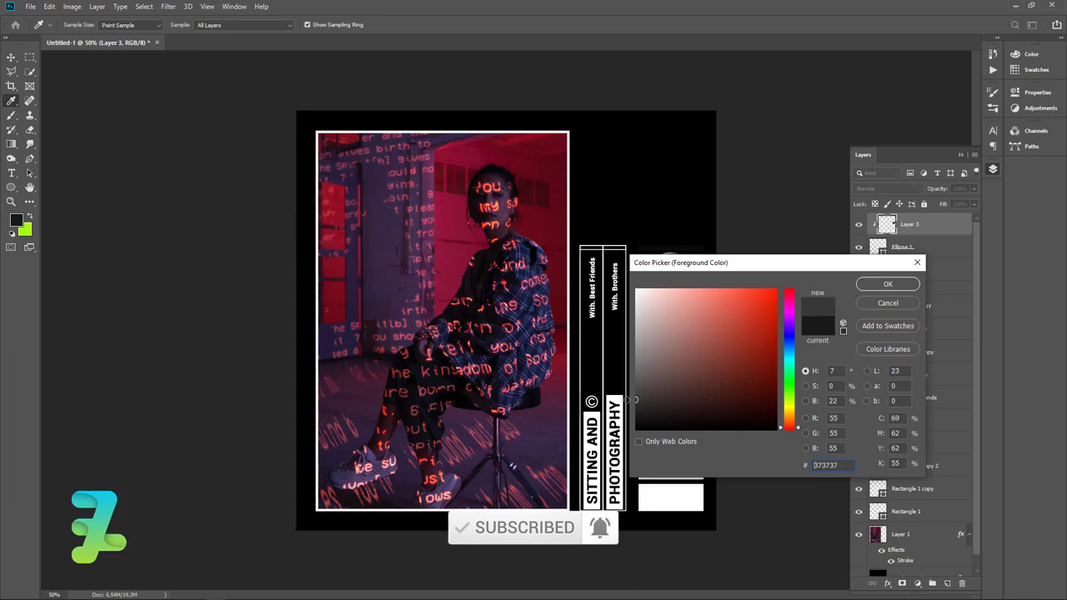
click(861, 287)
key(b)
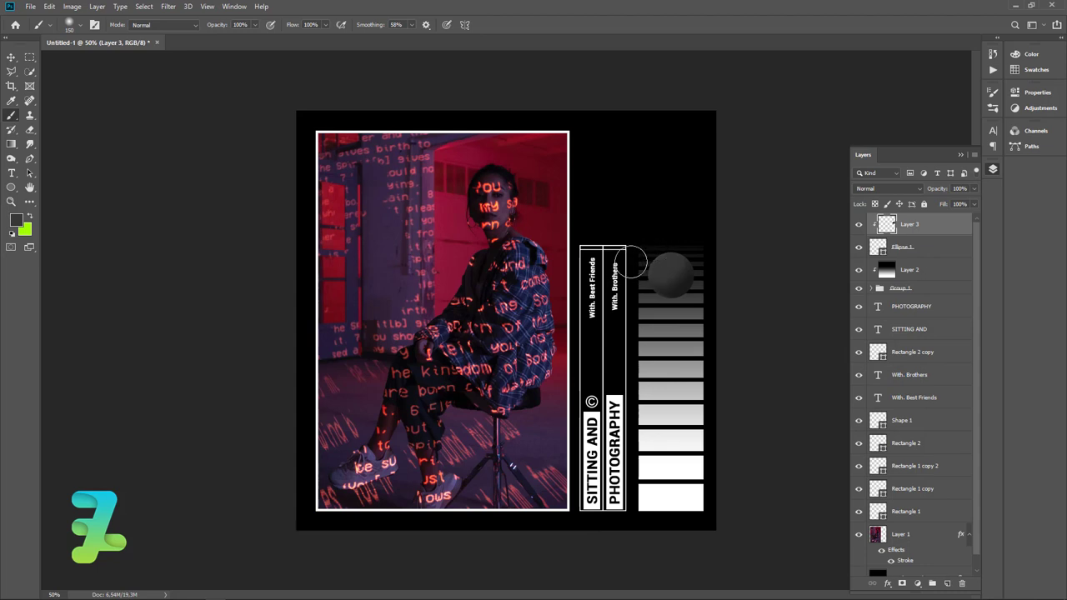
- Shade the sphere with mid grey, then light grey toward the top
click(17, 220)
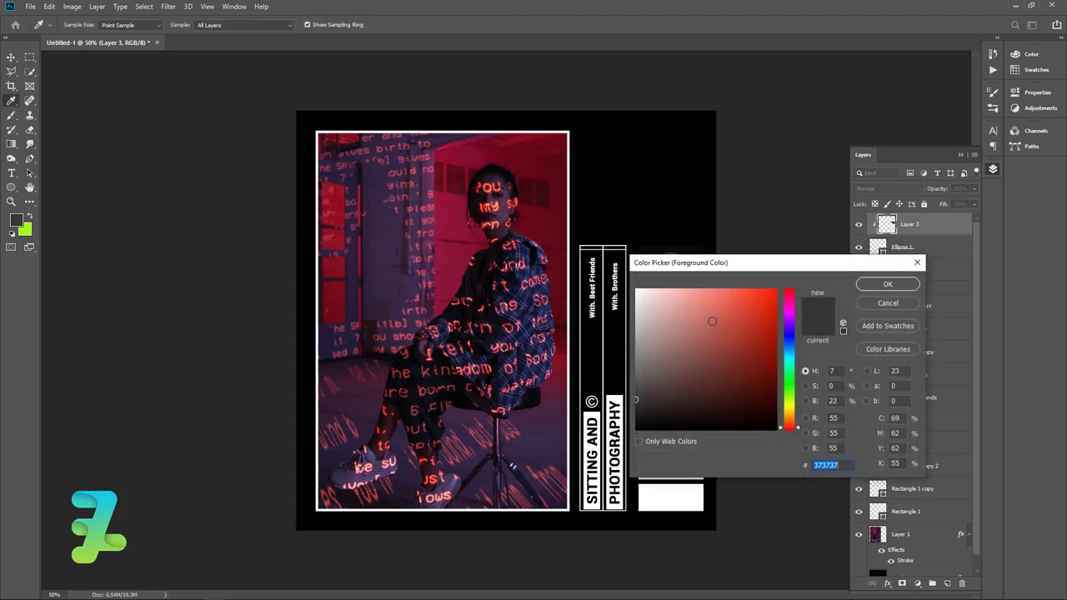
drag(636, 400, 636, 376)
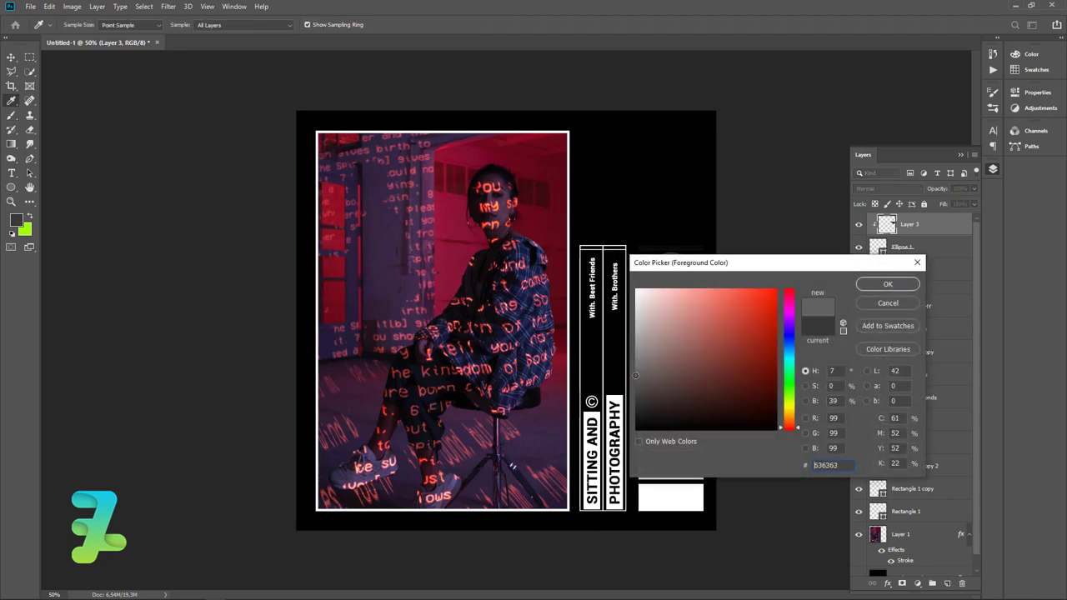
click(888, 284)
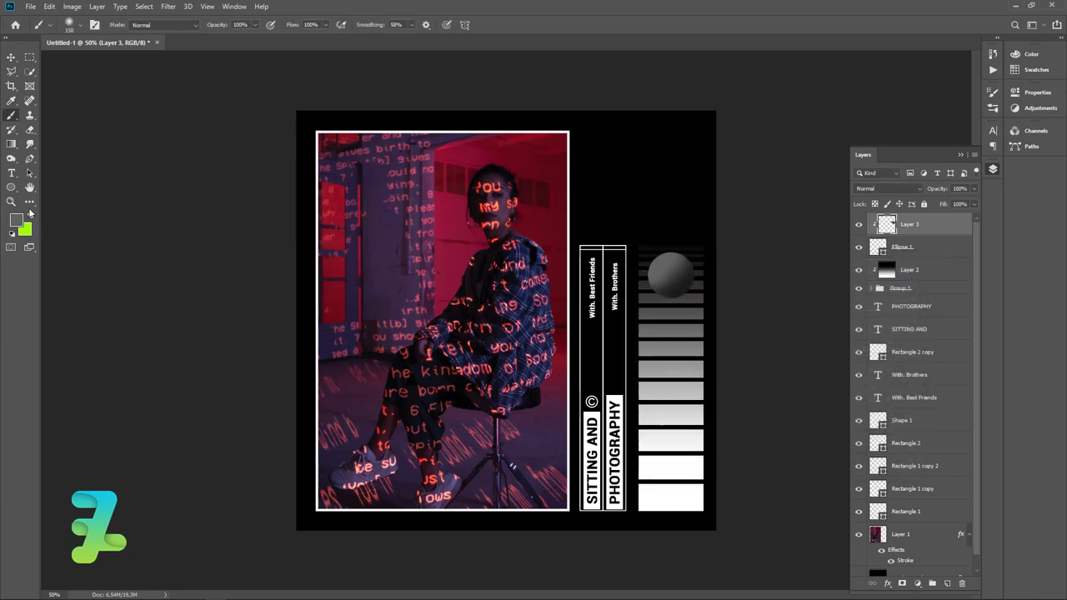
click(17, 220)
drag(642, 356, 634, 333)
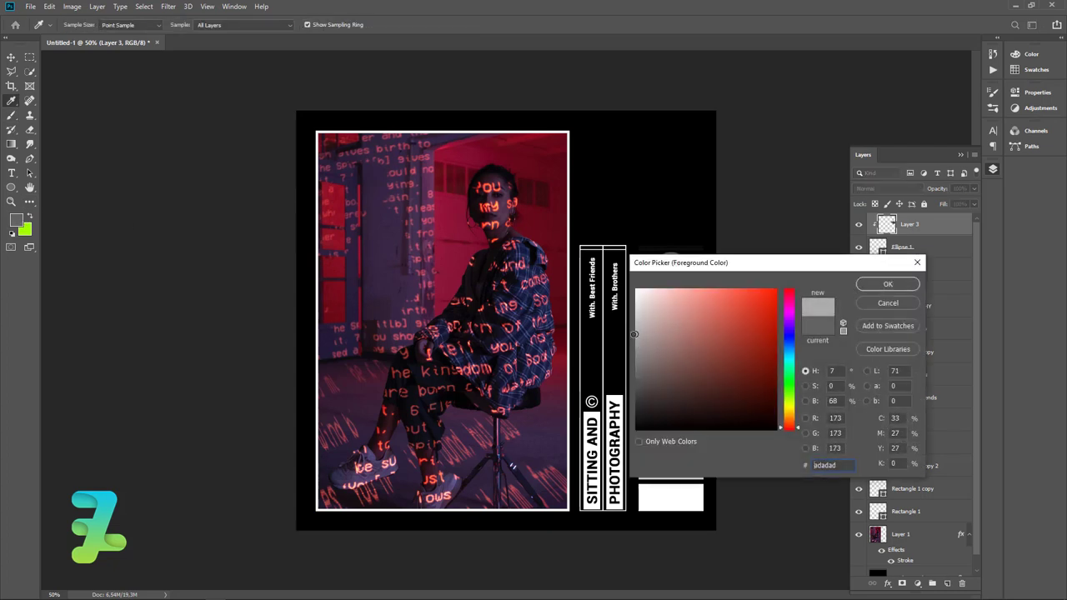
click(867, 285)
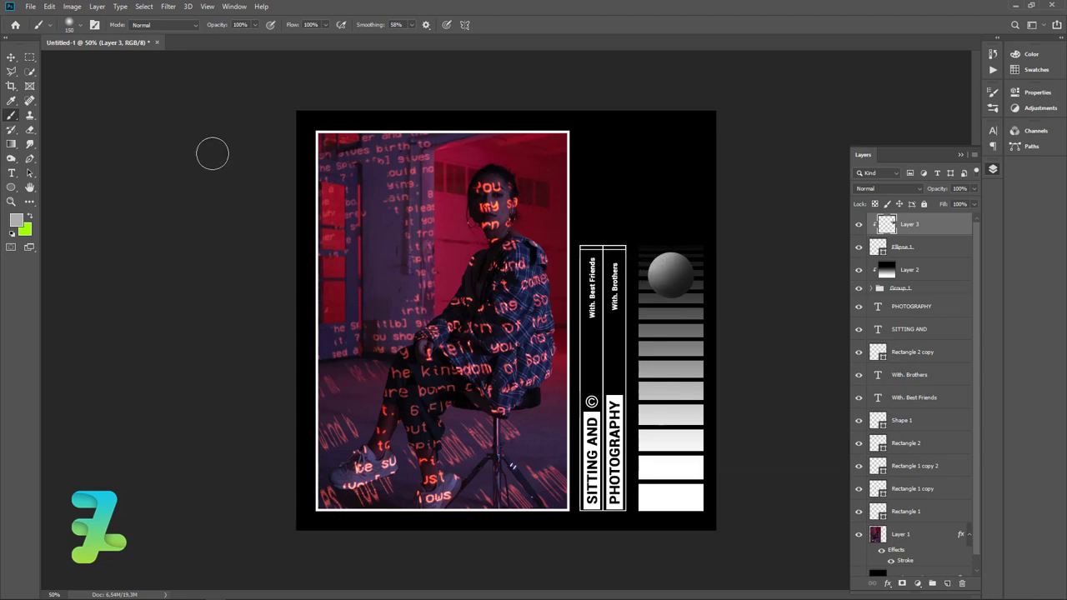
click(10, 57)
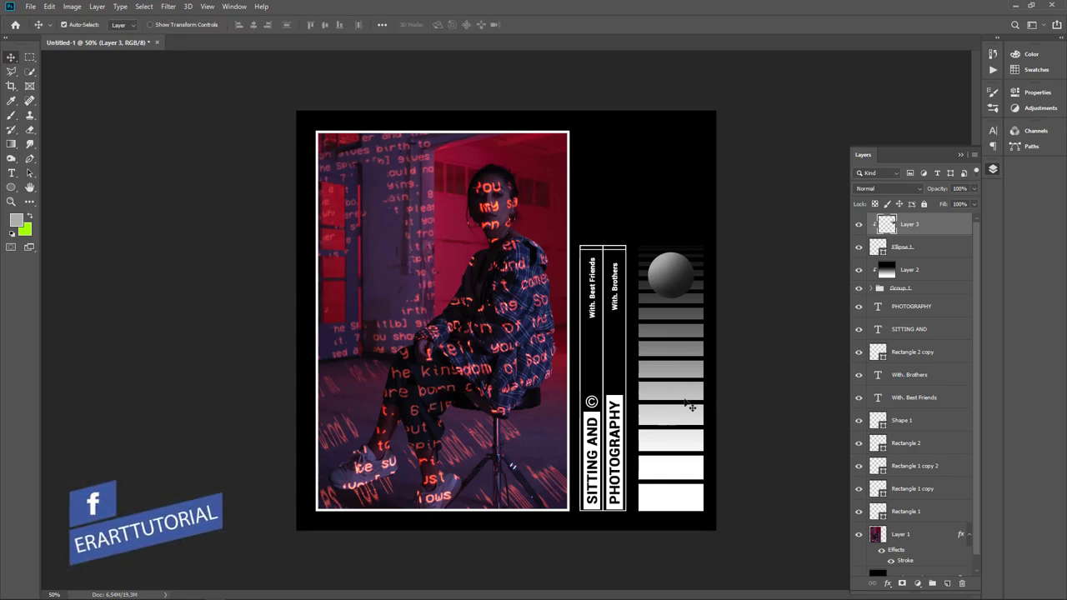
- In File > Open, select the barcode_PNG40, Dolby, parental advisory and scratched background files
click(30, 6)
click(38, 33)
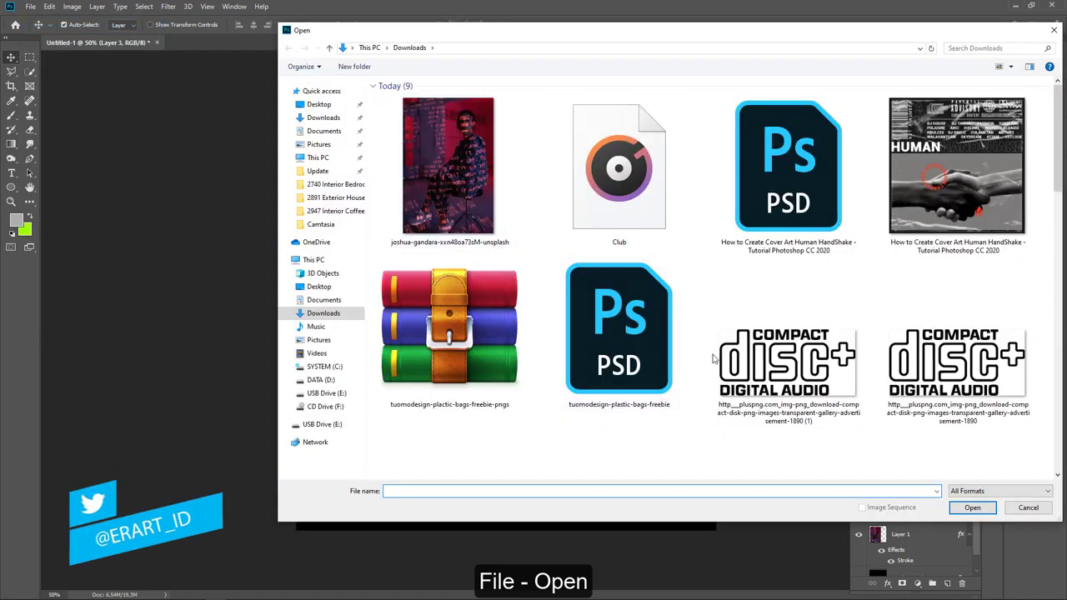
scroll(713, 358, down, 5)
scroll(715, 360, up, 3)
scroll(717, 361, down, 2)
scroll(721, 362, down, 2)
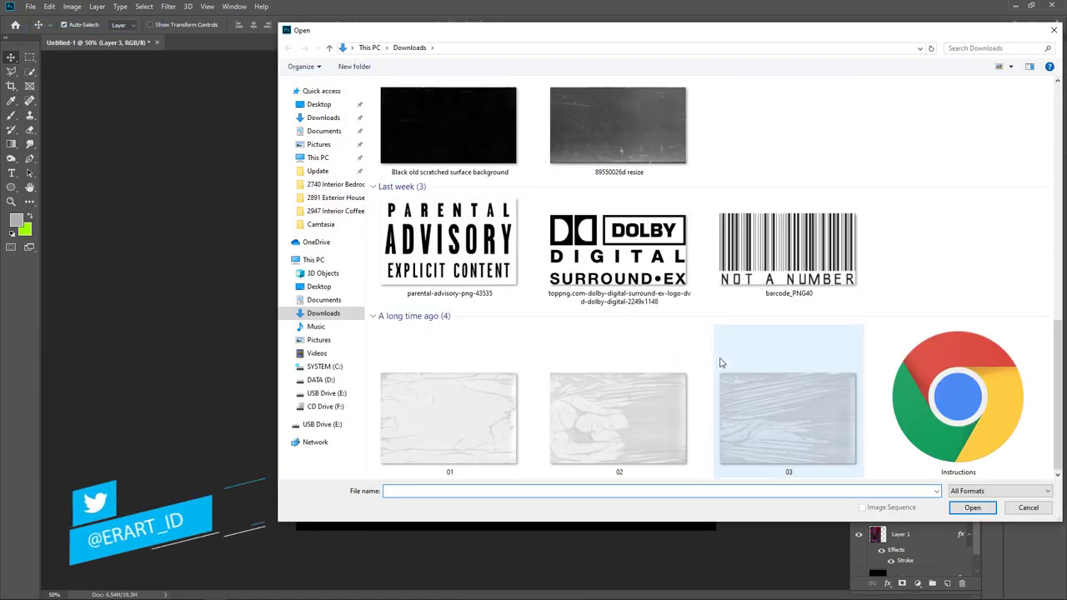
click(733, 267)
ctrl+click(642, 250)
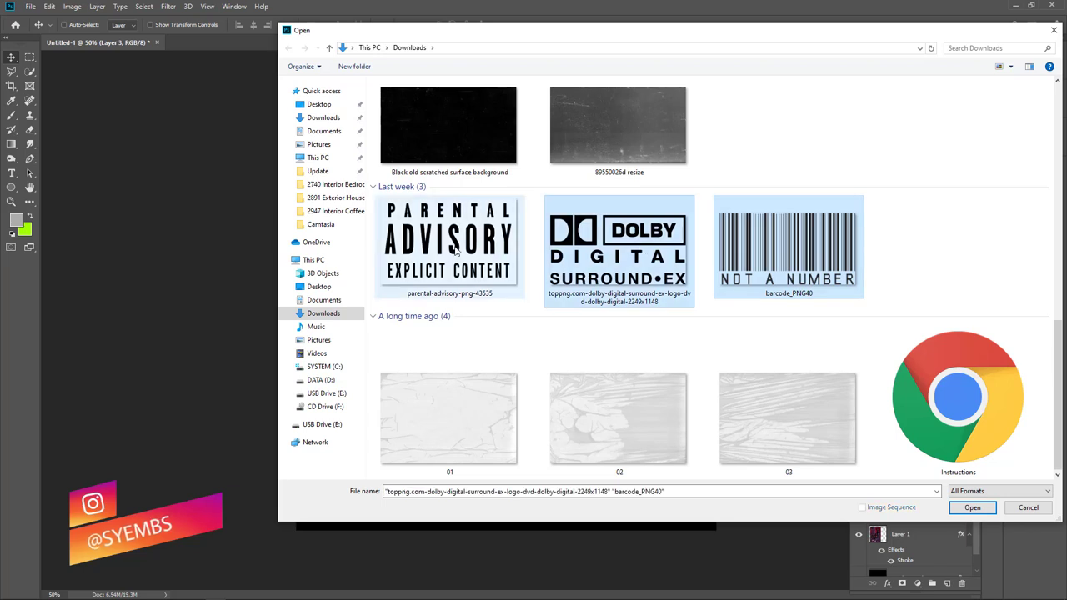
ctrl+click(450, 242)
ctrl+click(442, 159)
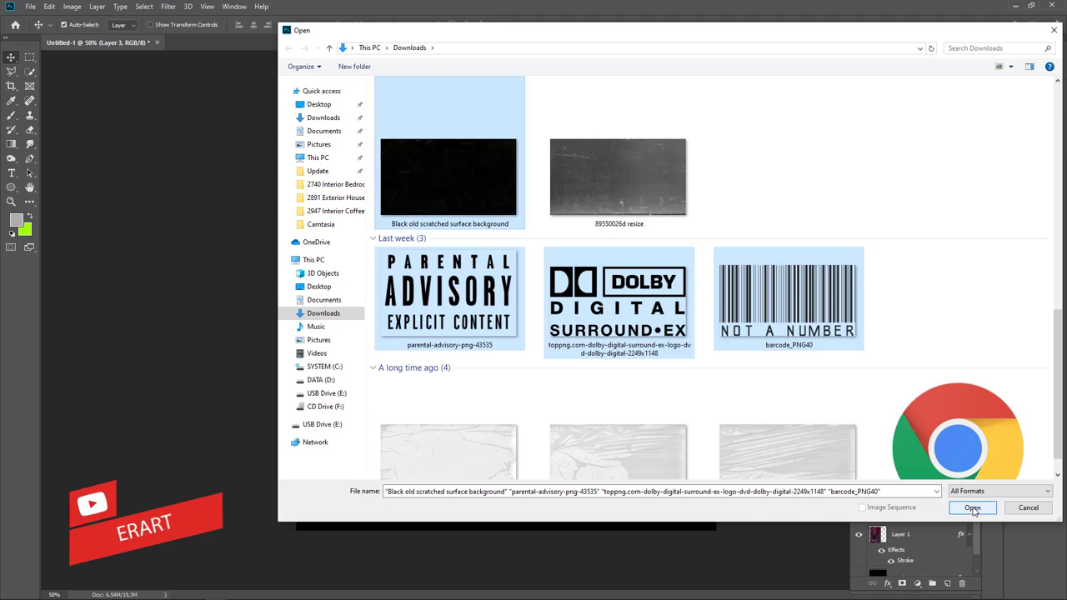
- Add the plastic-bags PSD, drop the scratched background, and open the four files
scroll(508, 389, down, 1)
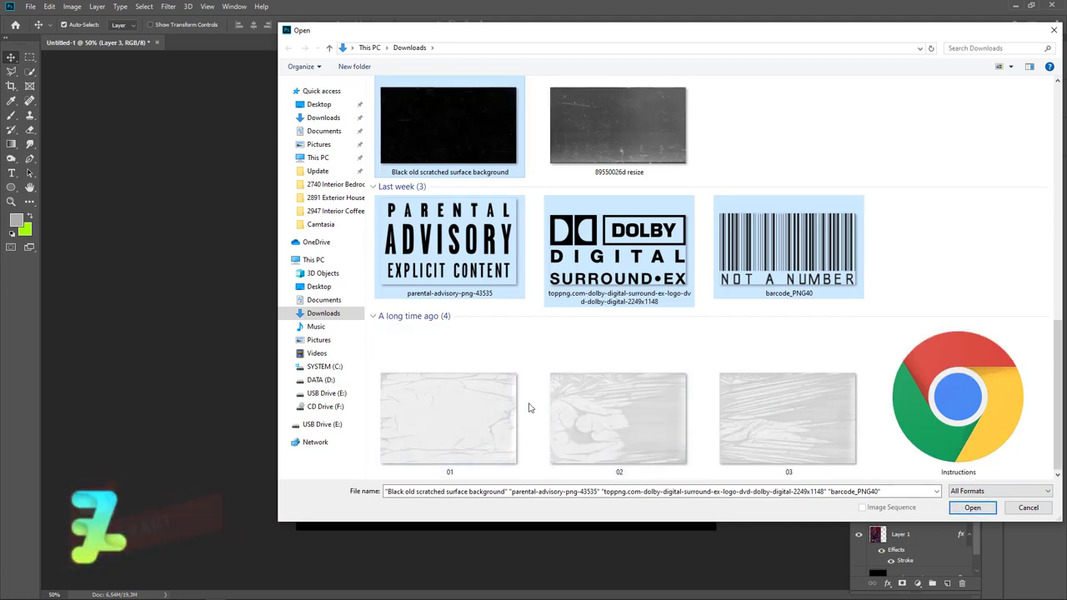
scroll(603, 219, up, 3)
scroll(605, 229, up, 5)
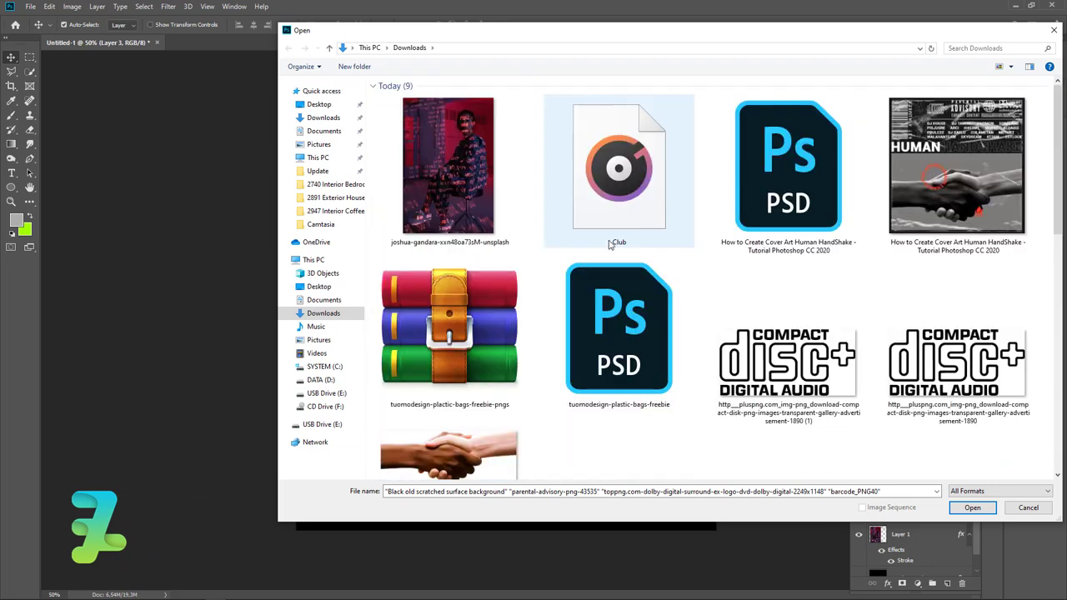
ctrl+click(644, 338)
scroll(644, 340, down, 4)
scroll(644, 340, down, 2)
scroll(643, 341, up, 3)
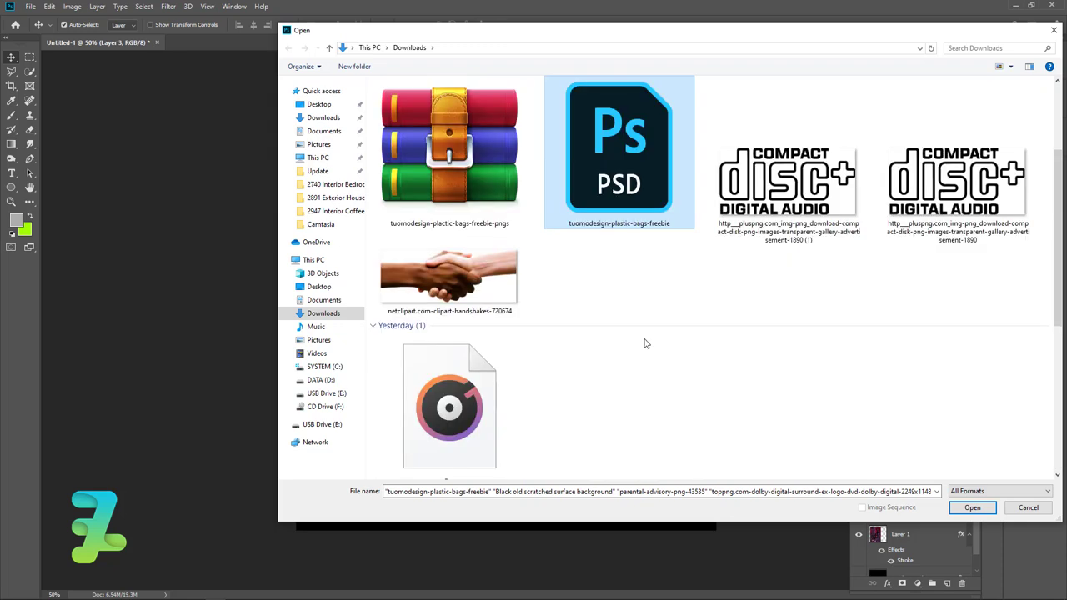
scroll(643, 342, down, 5)
scroll(644, 342, up, 2)
ctrl+click(516, 281)
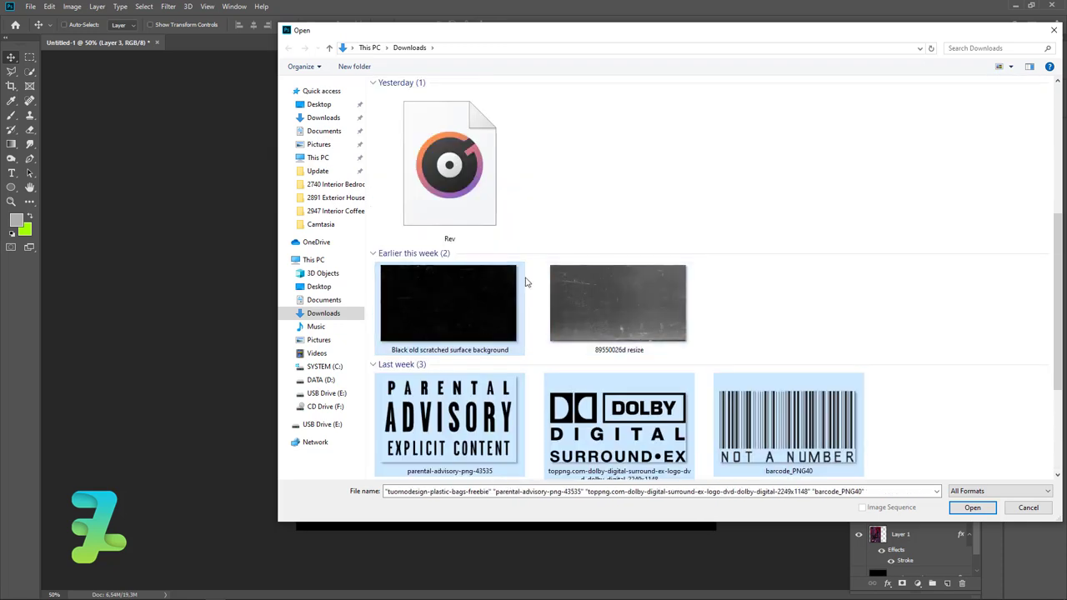
scroll(525, 282, down, 3)
click(973, 507)
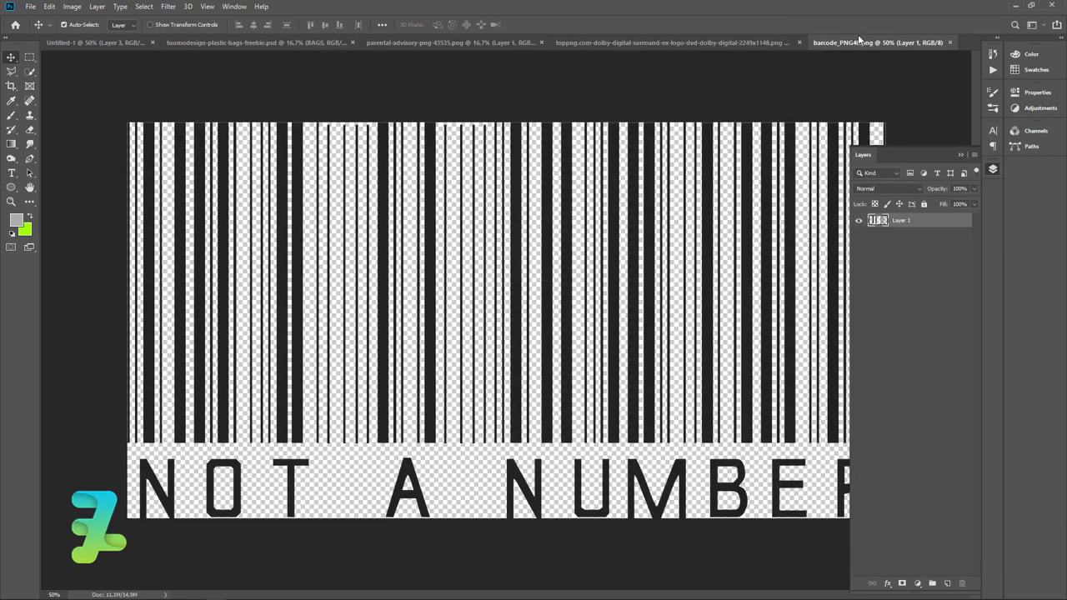
- Copy the barcode layer from its floating document into the poster
right_click(858, 45)
click(866, 90)
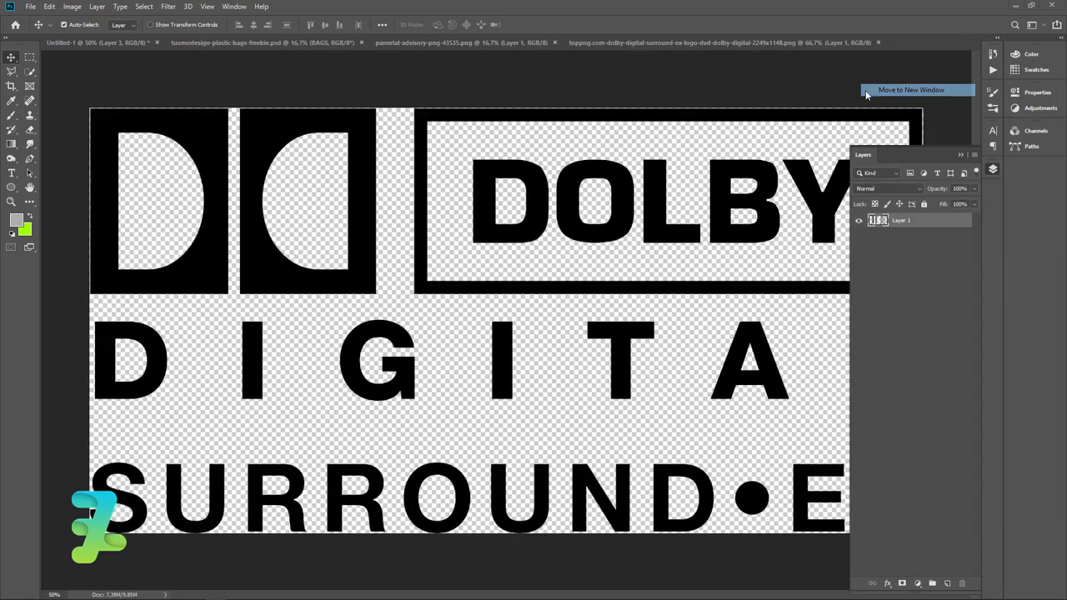
drag(205, 50, 221, 122)
click(126, 60)
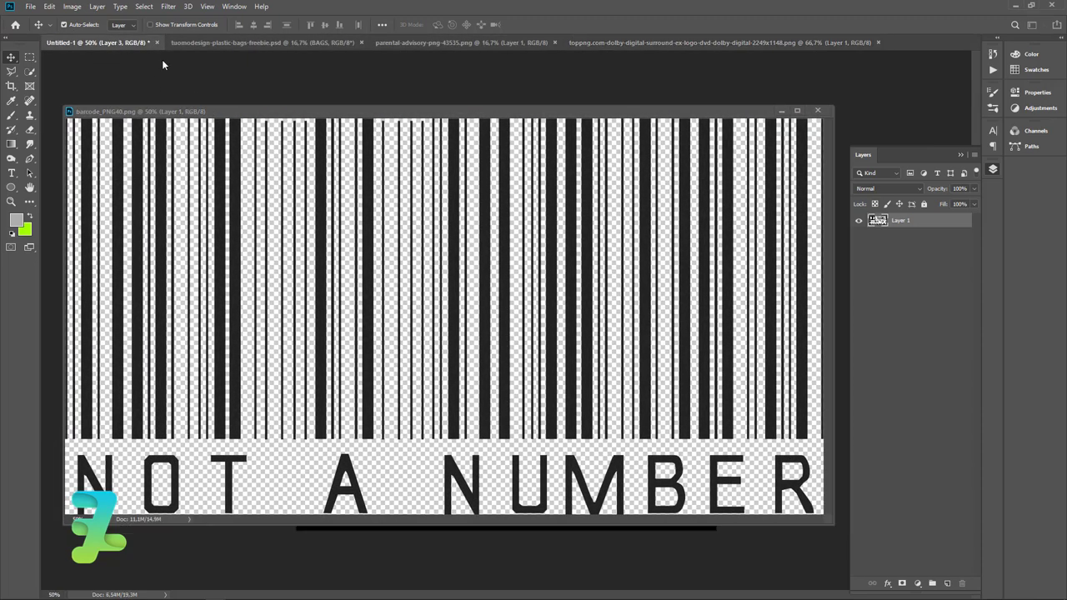
drag(410, 115, 409, 313)
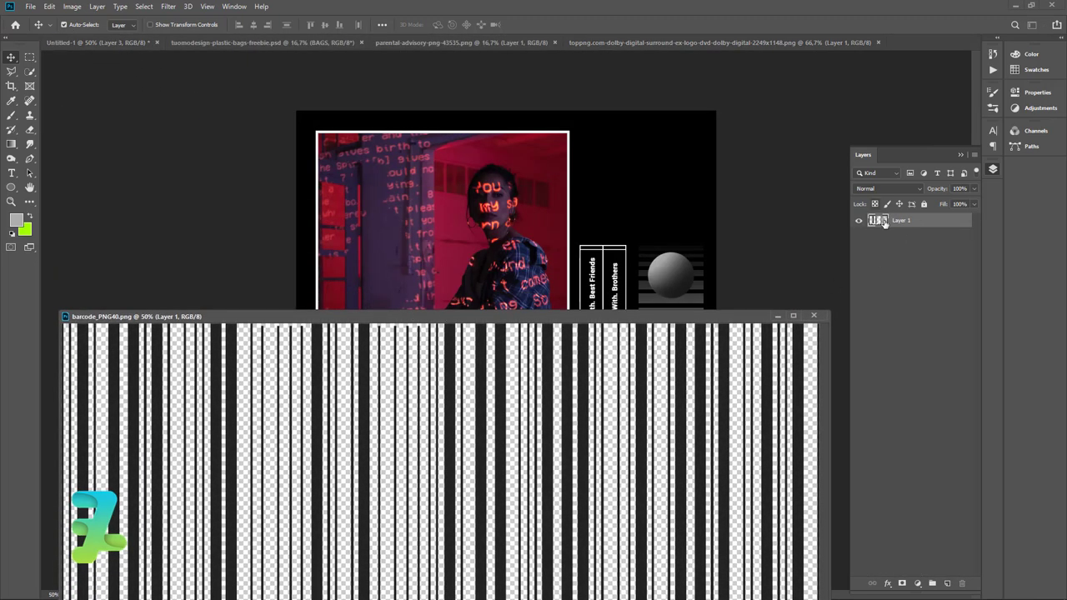
drag(885, 222, 682, 227)
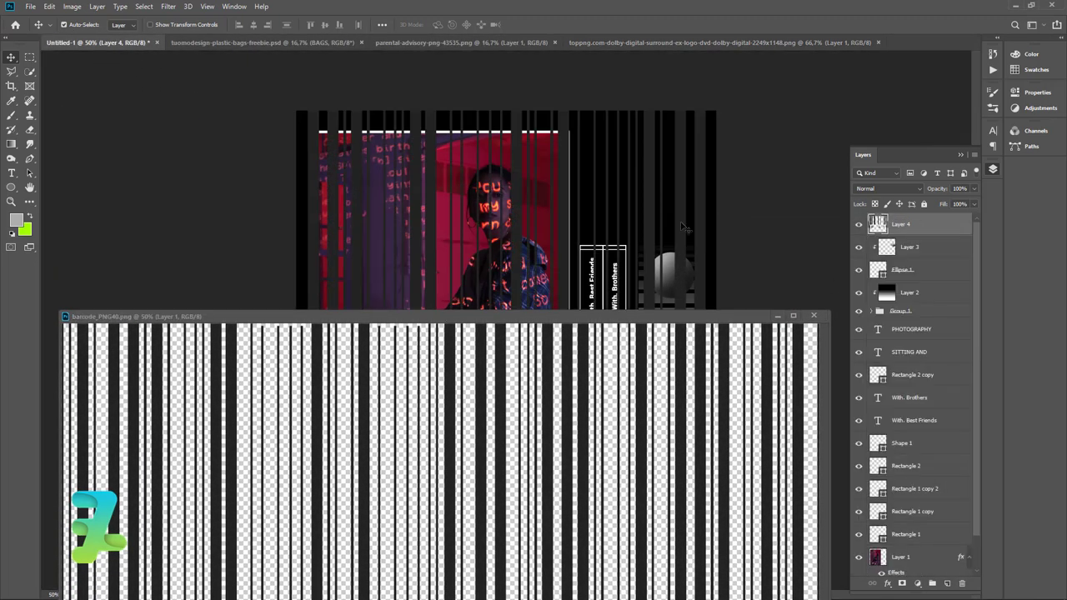
click(814, 315)
- Free Transform the barcode, enlarging it above NOT A NUMBER
key(ctrl+t)
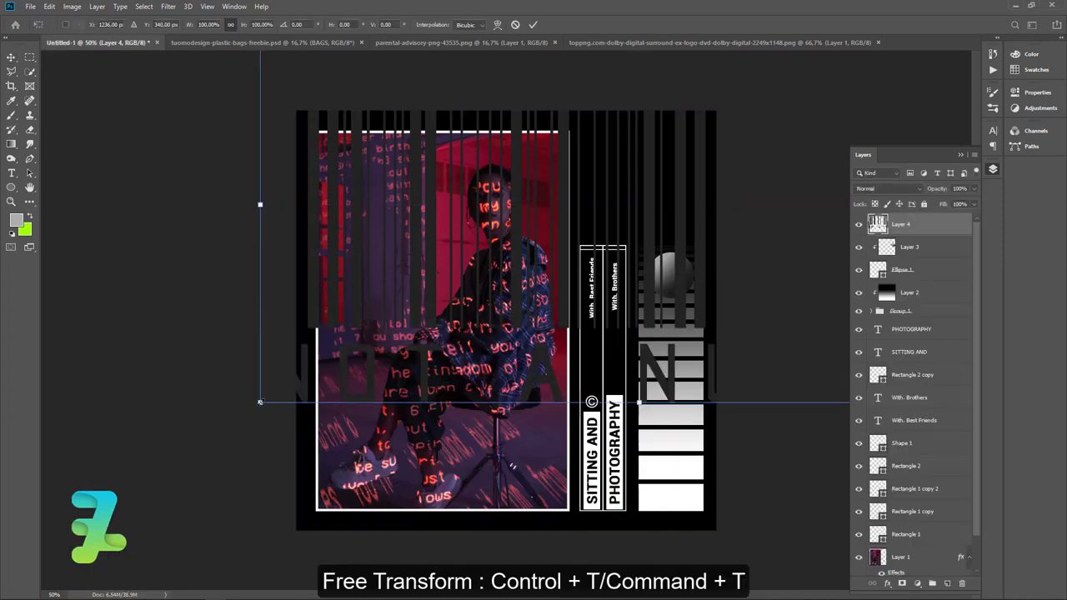
drag(260, 401, 579, 236)
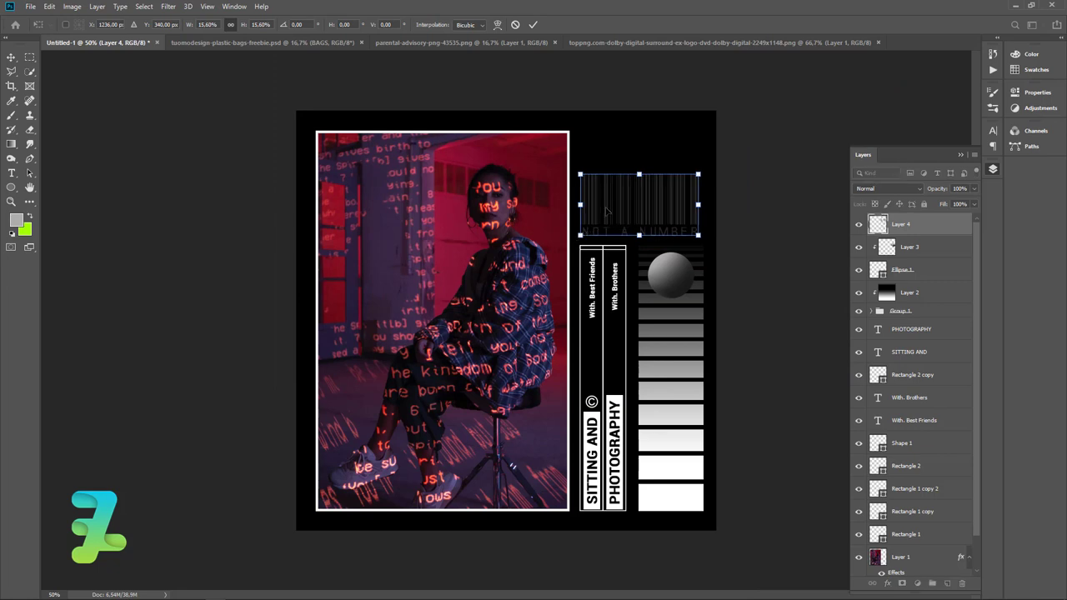
drag(608, 209, 607, 214)
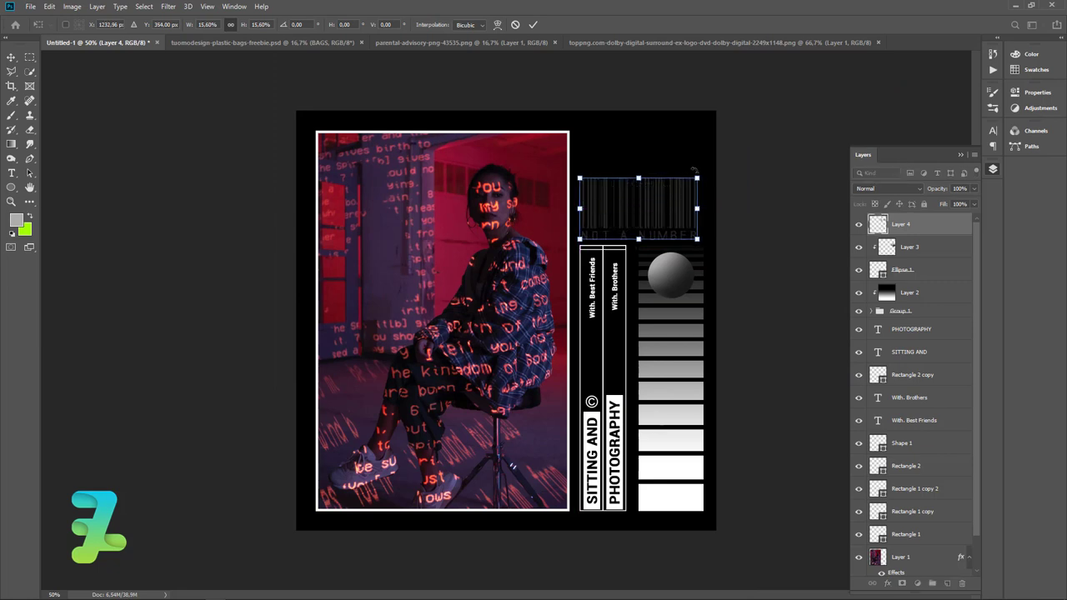
mouse_move(697, 177)
mouse_down()
mouse_move(644, 192)
mouse_move(642, 211)
mouse_up()
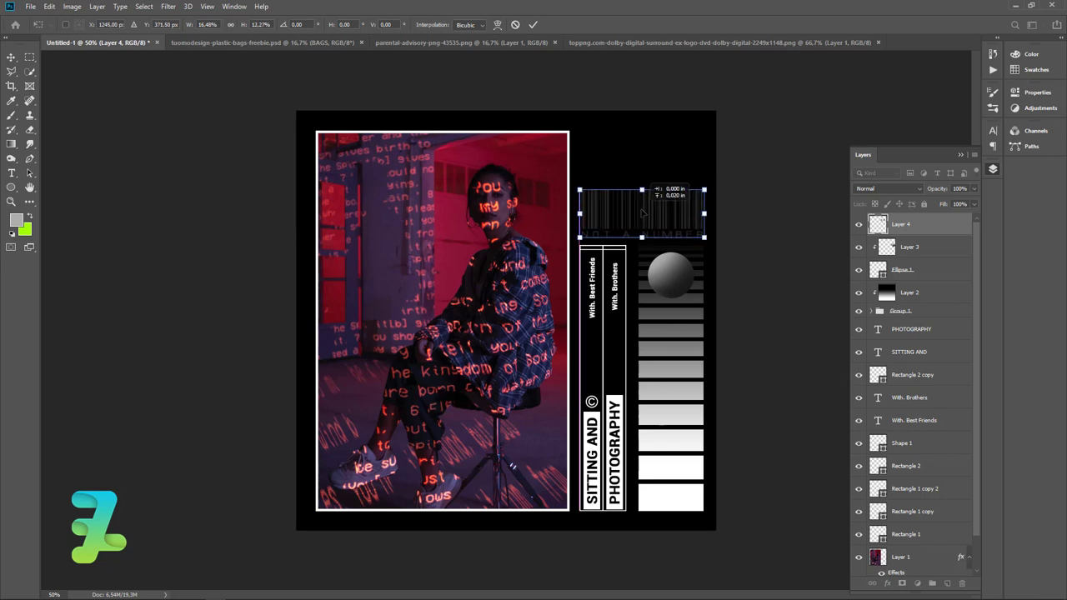
click(14, 63)
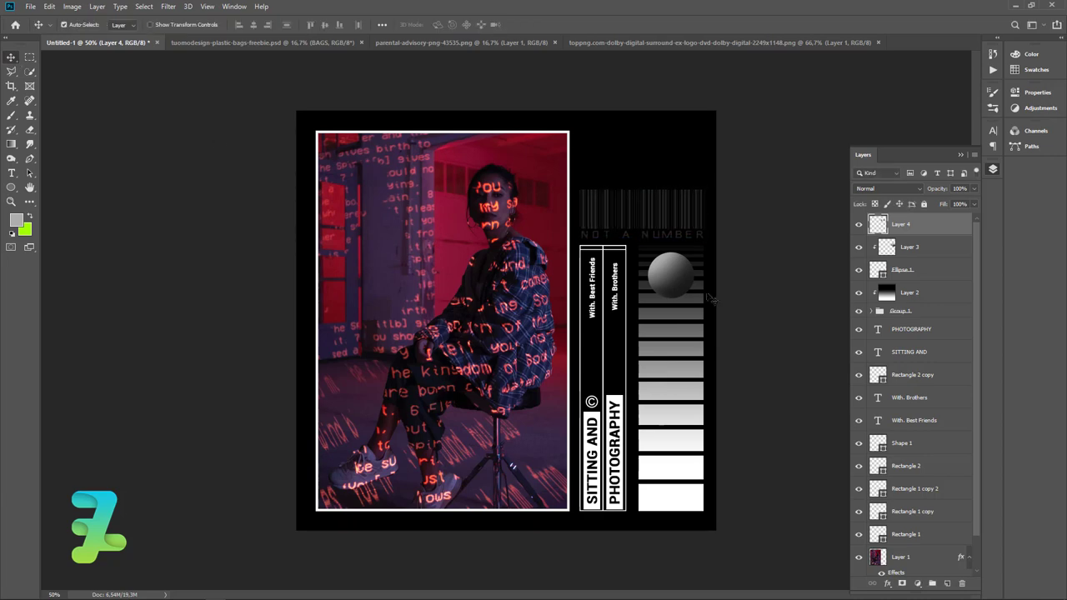
- Give the barcode layer (Layer 4) a white Color Overlay style
double_click(935, 250)
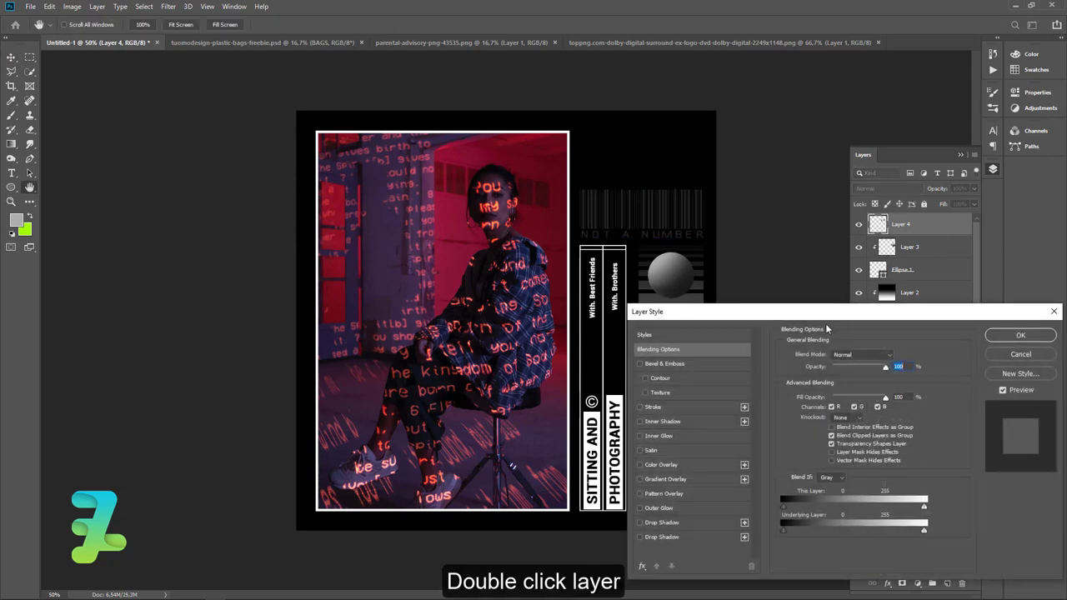
click(640, 465)
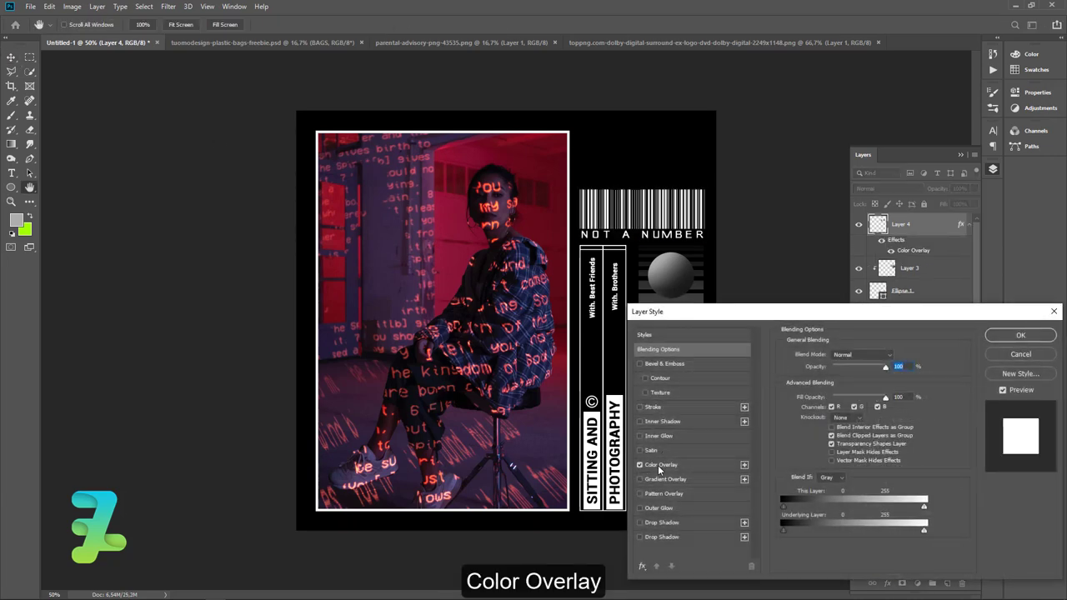
click(1035, 335)
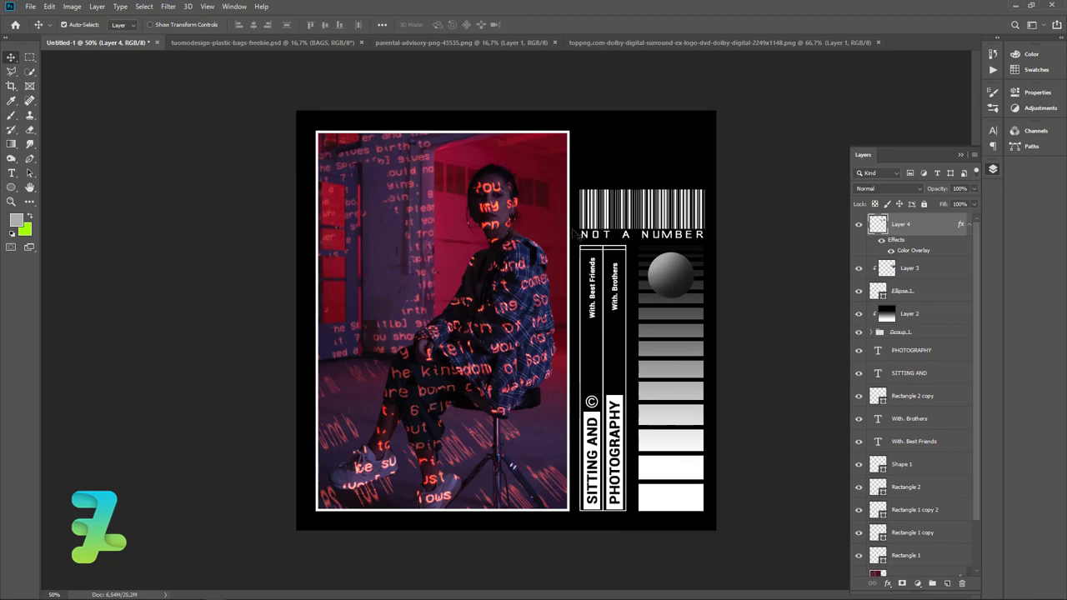
click(242, 43)
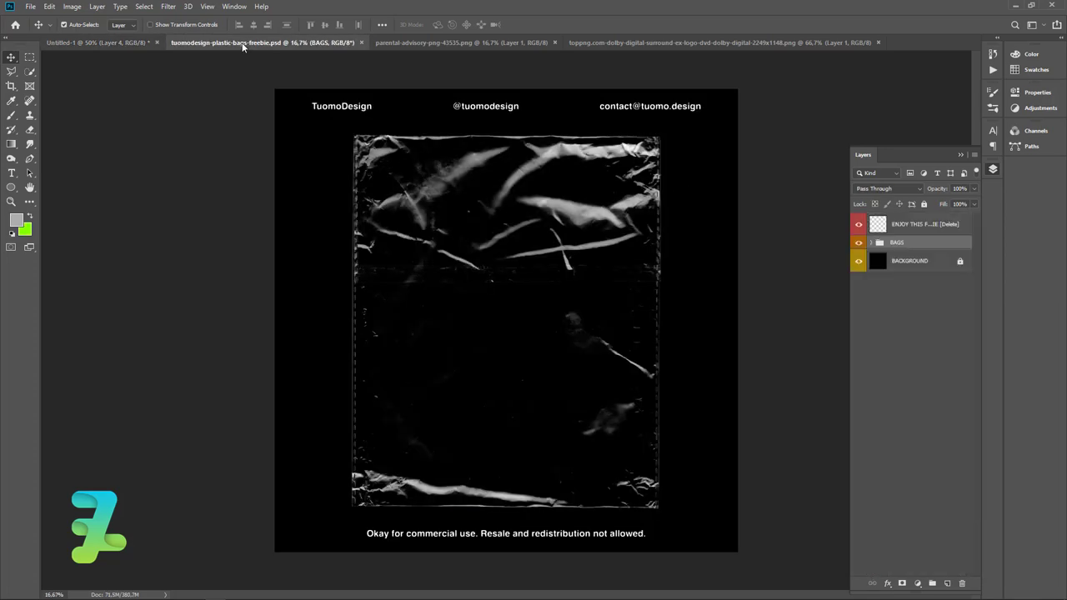
- Drag the Parental Advisory graphic into the poster as a new layer
click(433, 43)
right_click(432, 43)
click(479, 86)
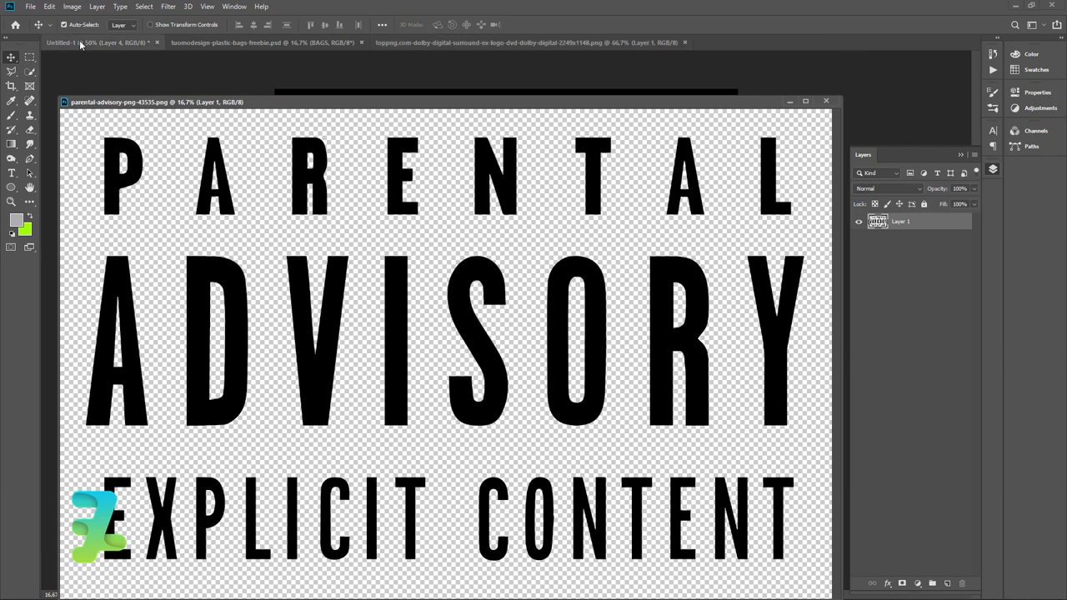
click(80, 43)
drag(383, 102, 559, 410)
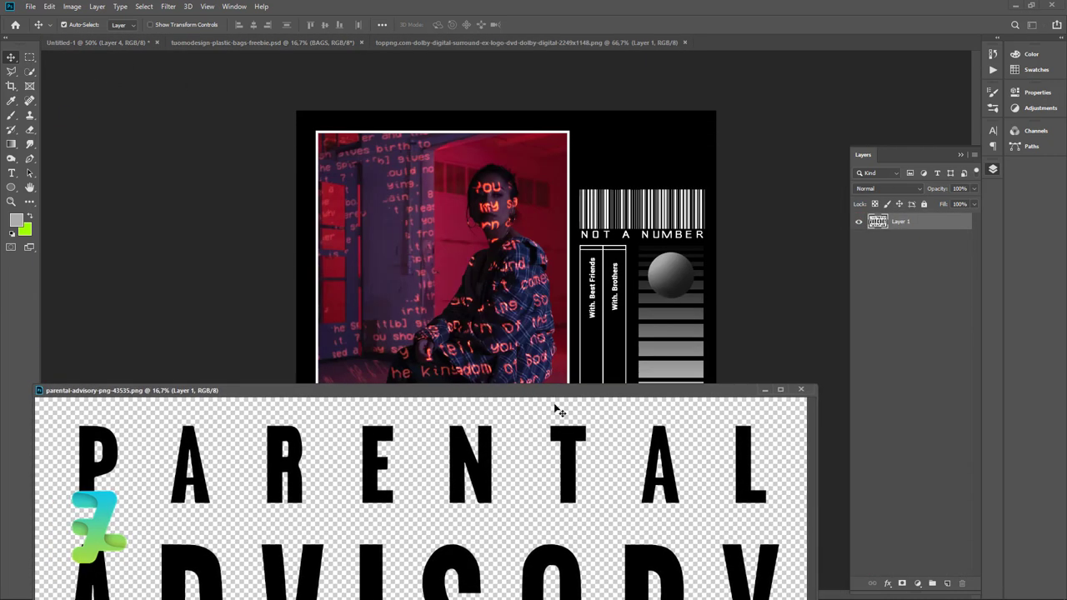
drag(751, 461, 709, 264)
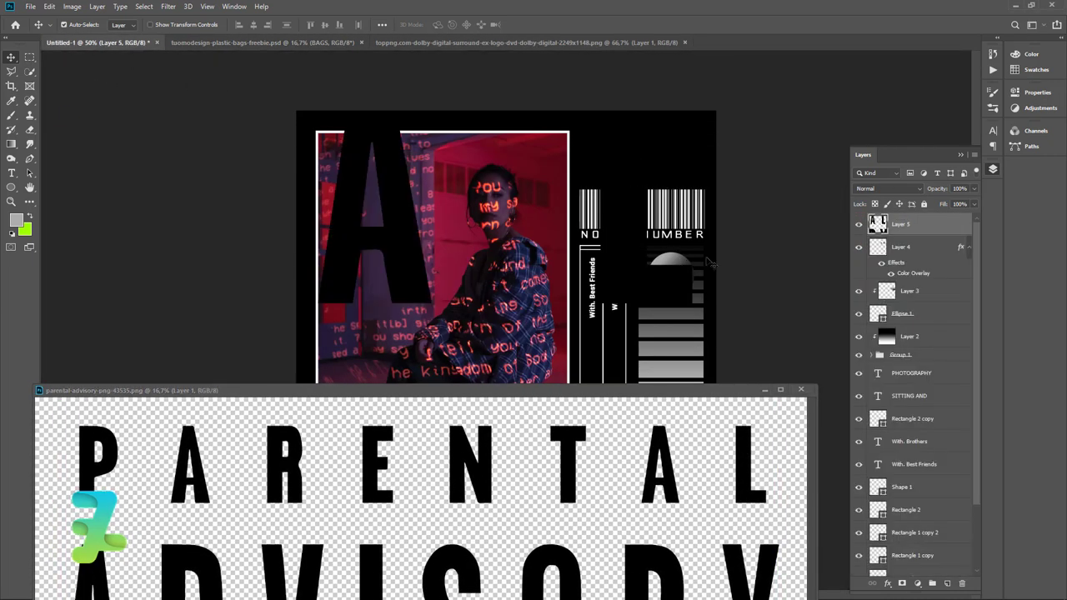
click(801, 389)
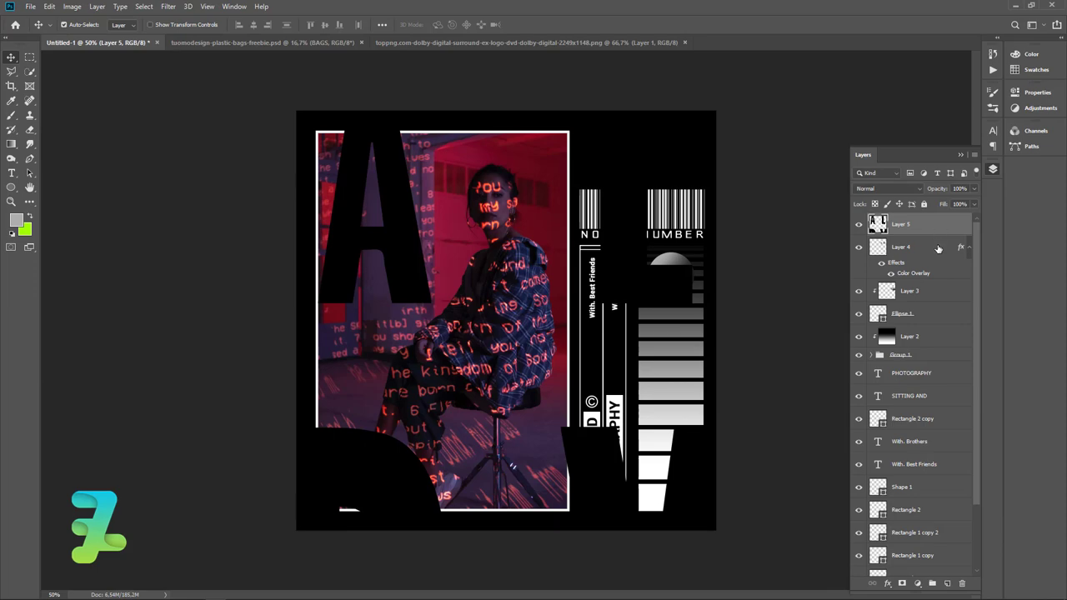
- Copy Layer 4's white Color Overlay style and paste it onto the Parental Advisory layer
click(937, 249)
right_click(937, 247)
click(878, 385)
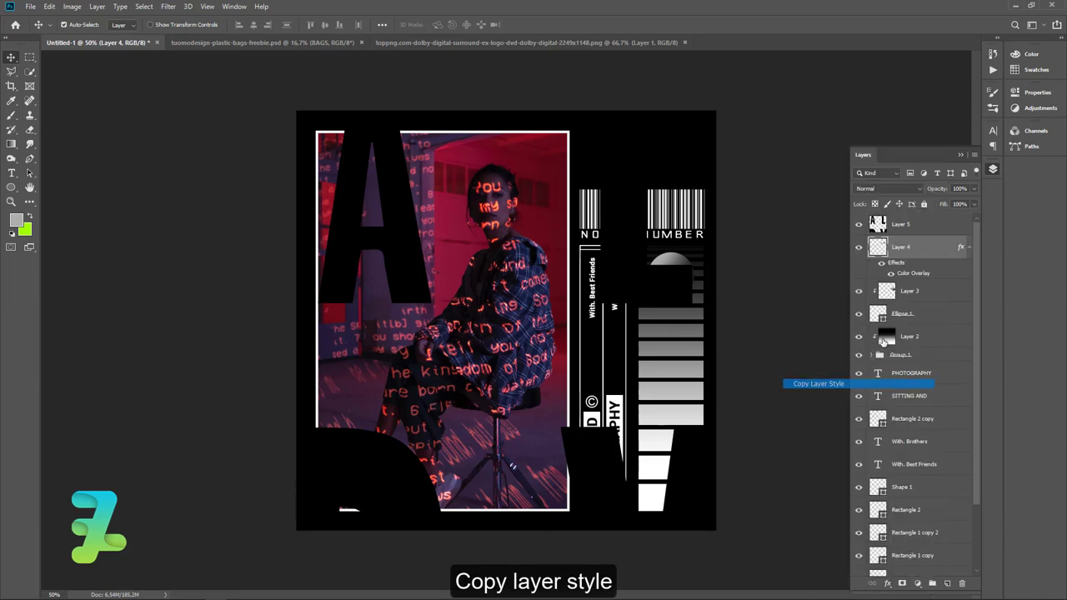
right_click(912, 225)
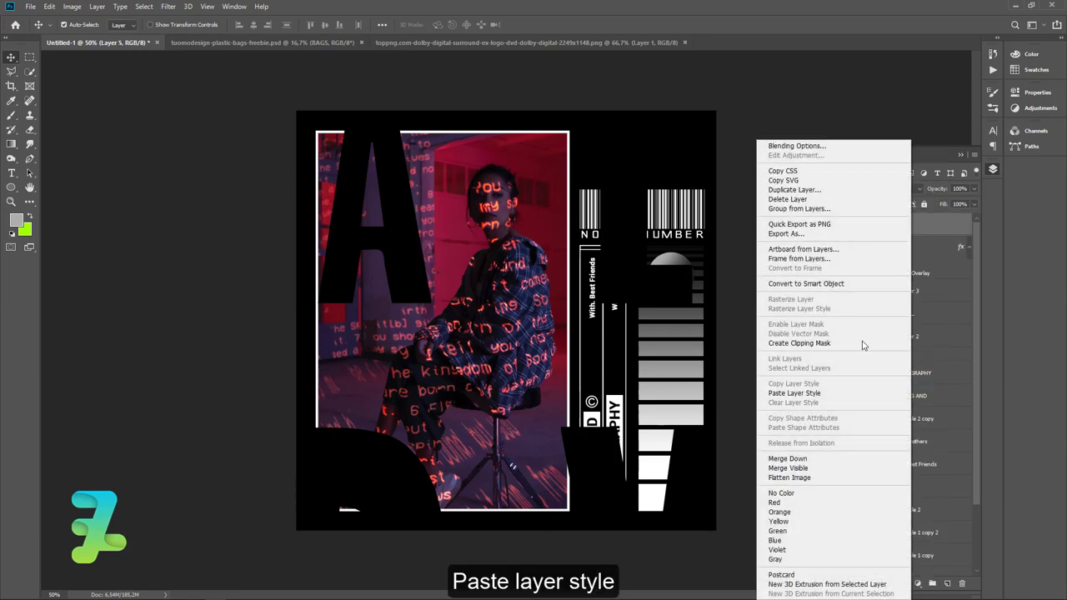
click(842, 395)
- Scale the Parental Advisory label down and move it to the photo's bottom-left corner
key(ctrl+t)
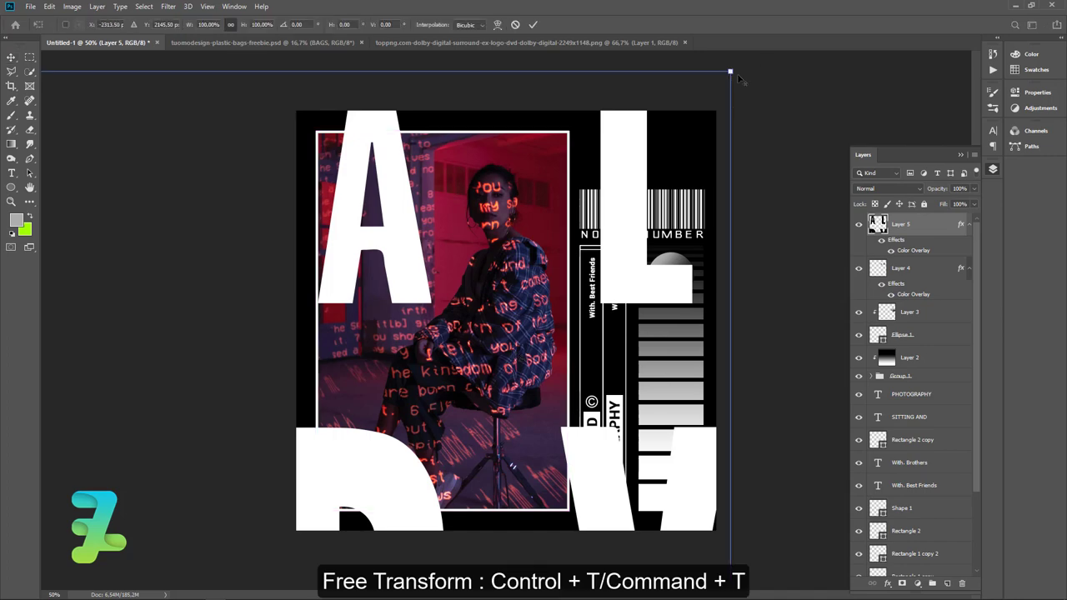
mouse_move(739, 78)
mouse_down()
mouse_move(702, 151)
mouse_move(765, 95)
mouse_move(333, 340)
mouse_move(221, 390)
mouse_move(345, 290)
mouse_move(651, 197)
mouse_move(581, 214)
mouse_up()
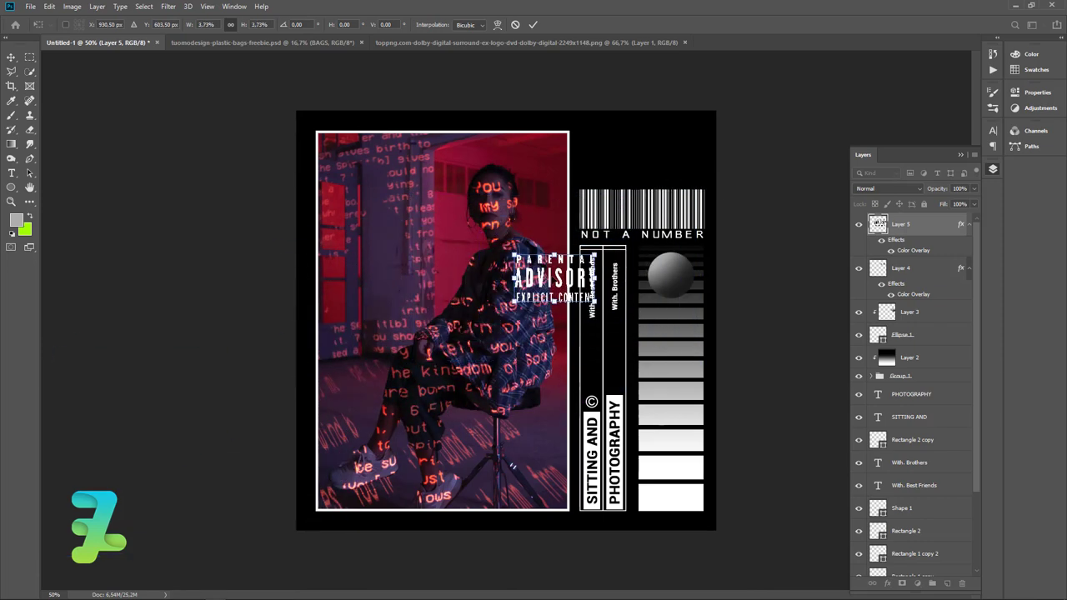
drag(559, 265, 624, 138)
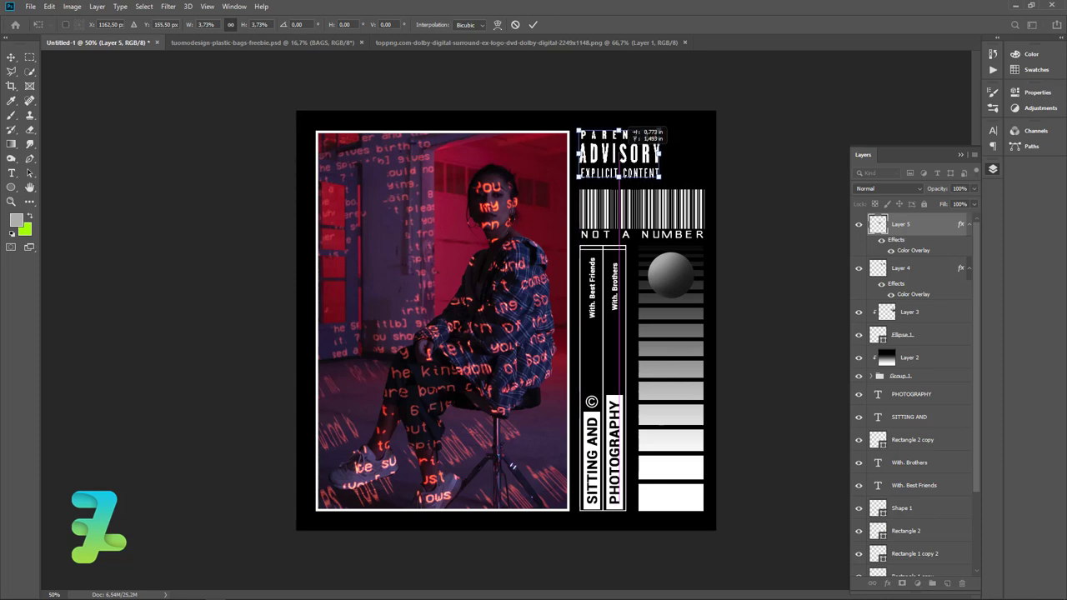
mouse_move(624, 137)
mouse_down()
mouse_move(369, 461)
mouse_move(391, 458)
mouse_up()
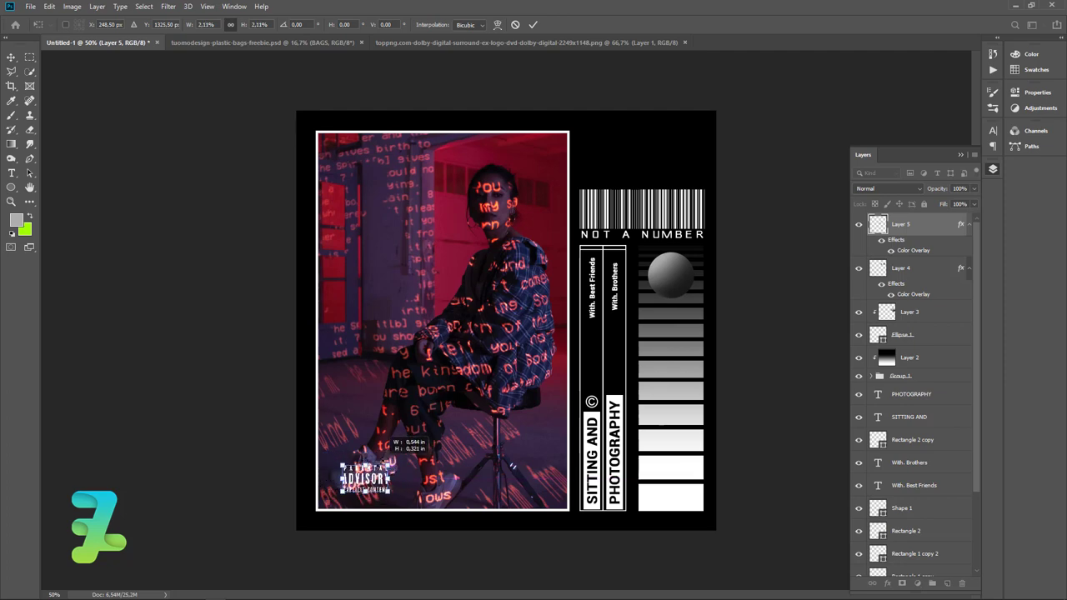
- Zoom in to fine-tune the label's corner position, then commit the transform
key(ctrl+plus)
key(ctrl+plus)
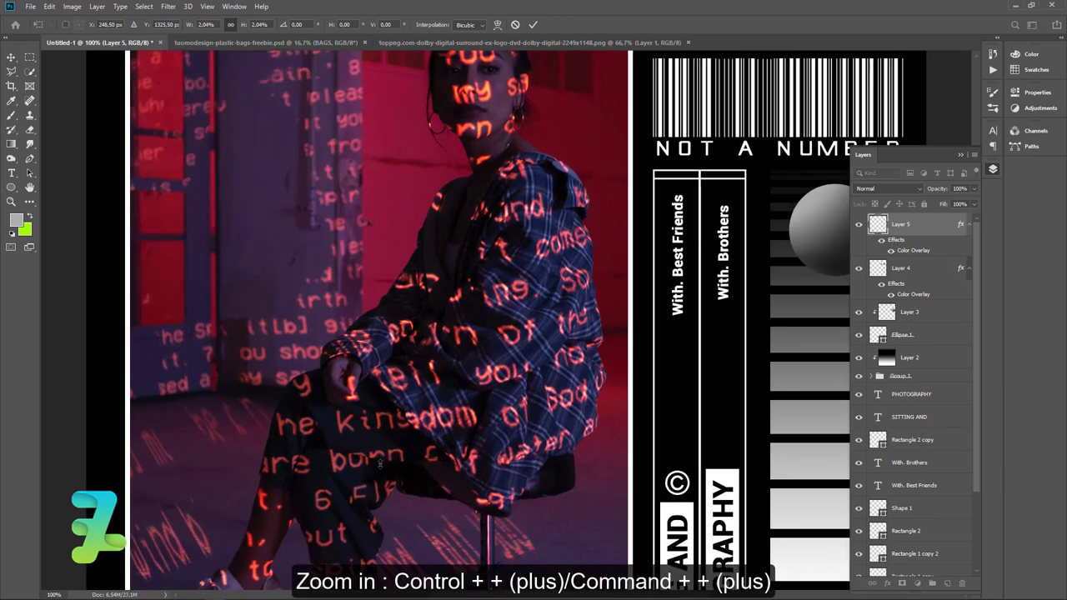
scroll(394, 476, down, 2)
scroll(395, 476, down, 2)
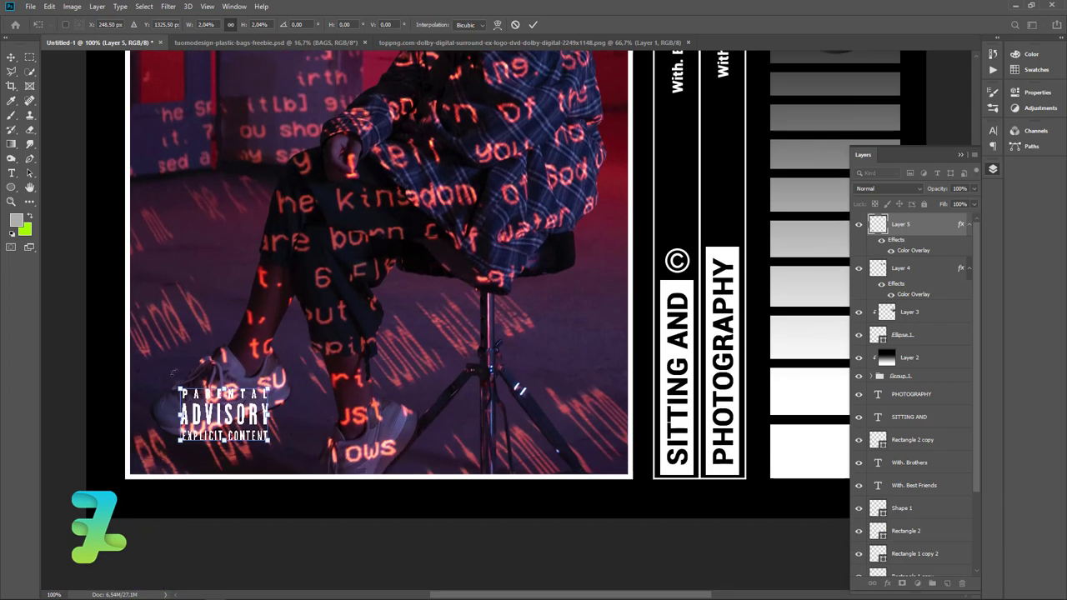
mouse_move(224, 405)
mouse_down()
mouse_move(197, 429)
mouse_move(183, 422)
mouse_move(188, 414)
mouse_up()
click(12, 62)
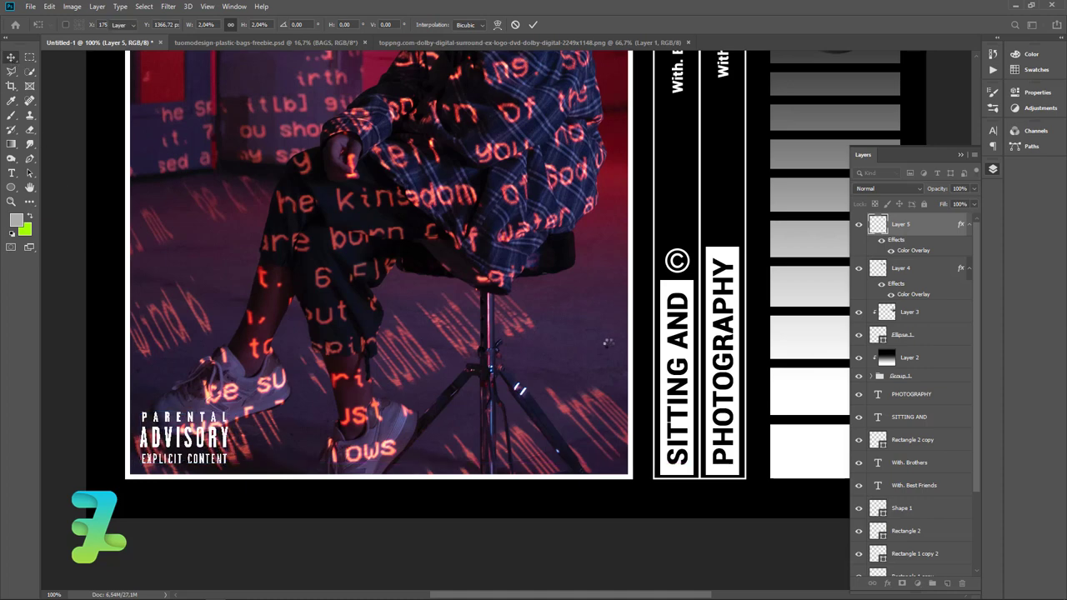
scroll(614, 337, up, 1)
scroll(614, 338, up, 1)
scroll(621, 336, up, 3)
scroll(621, 336, up, 2)
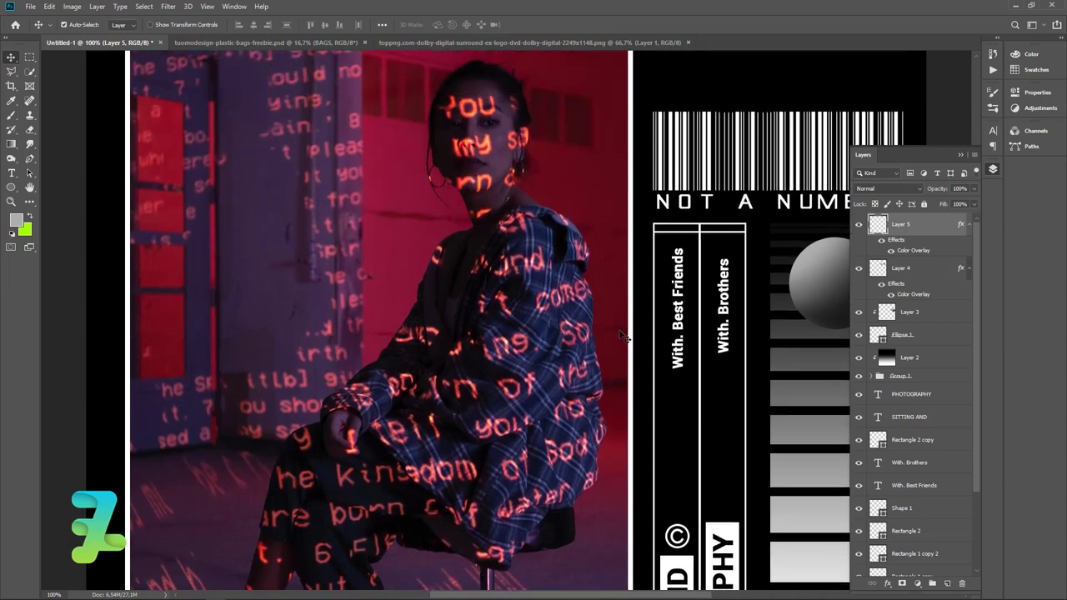
scroll(542, 275, up, 3)
scroll(375, 150, up, 1)
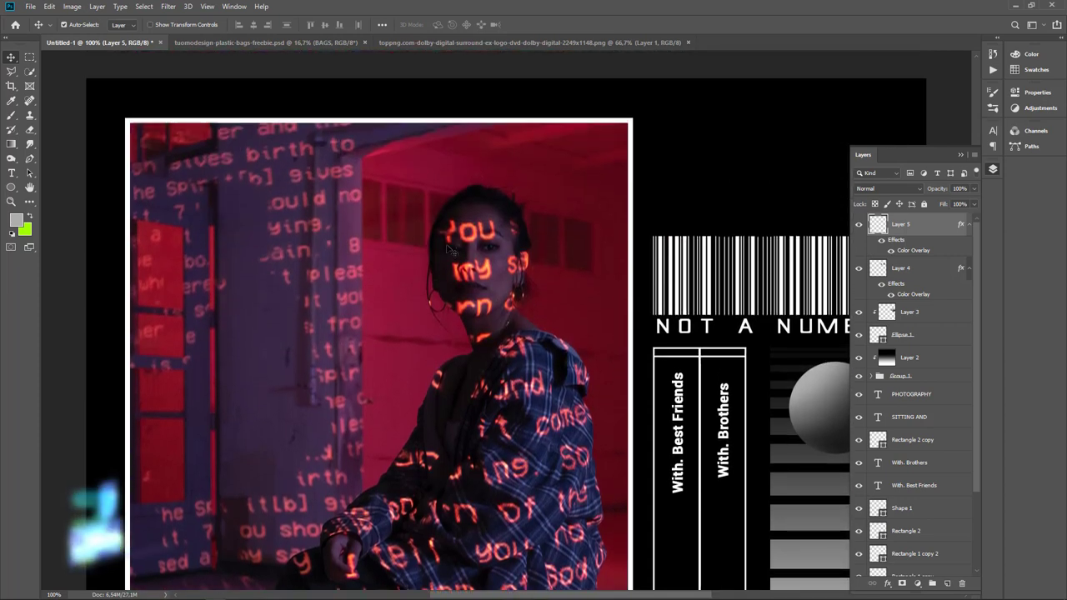
- Drag the Dolby Digital Surround EX logo into the poster as Layer 6
click(251, 41)
click(426, 42)
right_click(426, 42)
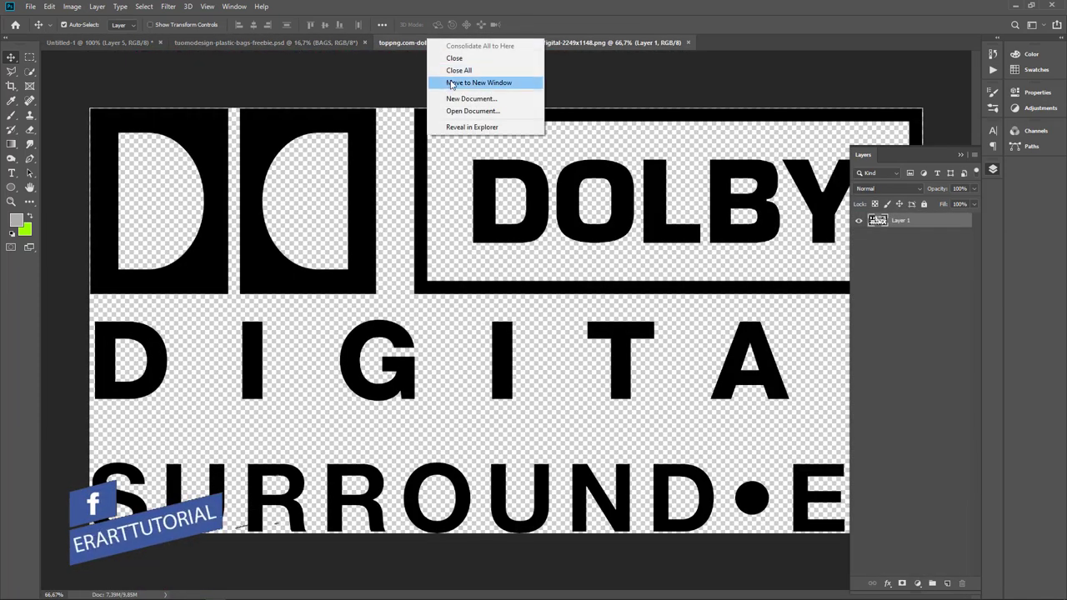
click(471, 84)
drag(115, 43, 85, 240)
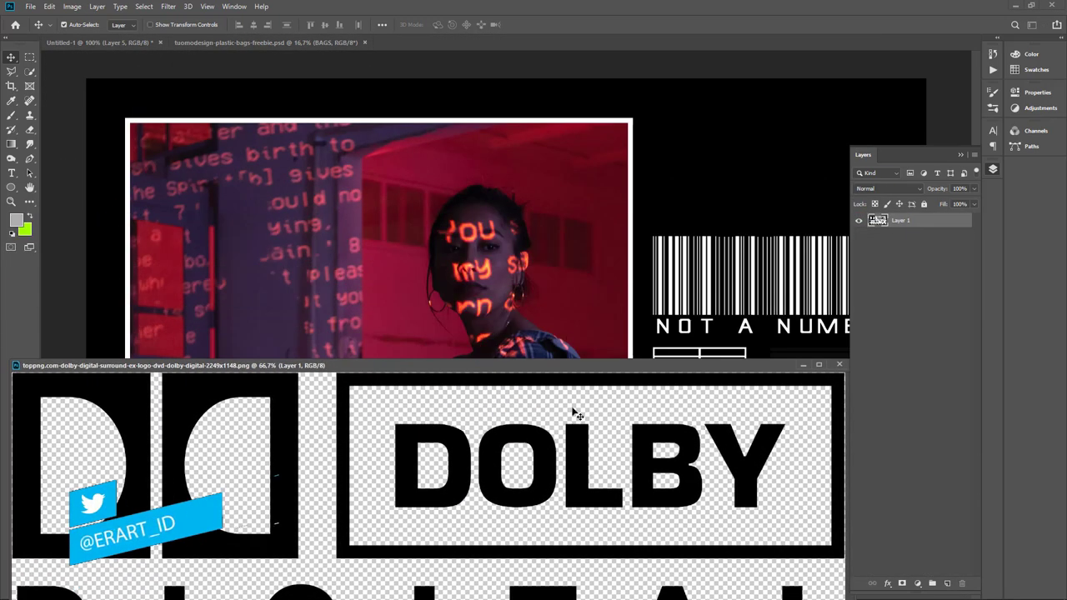
drag(574, 412, 554, 212)
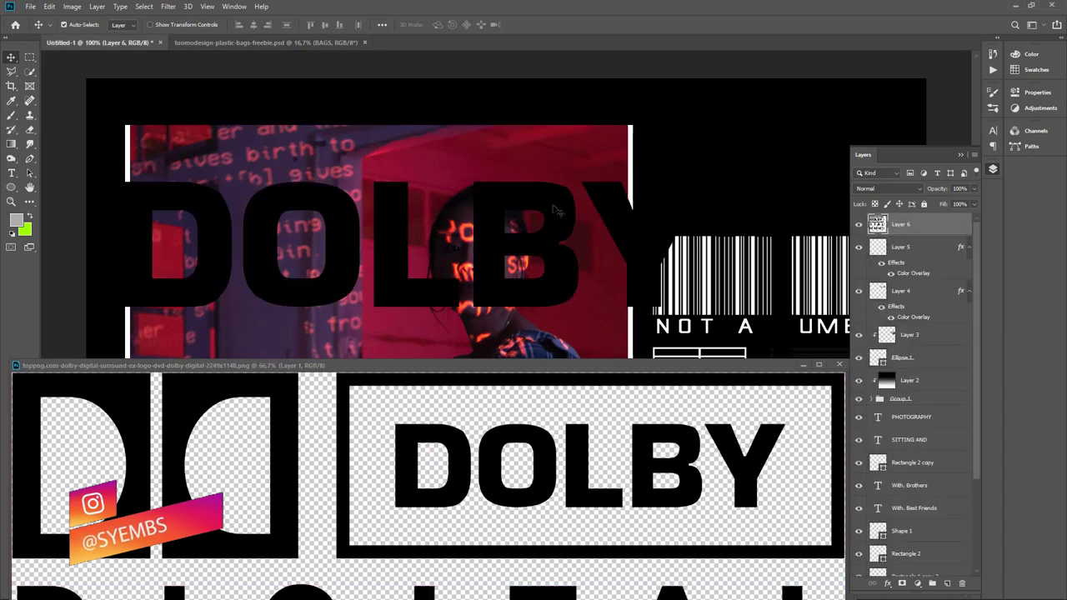
click(840, 365)
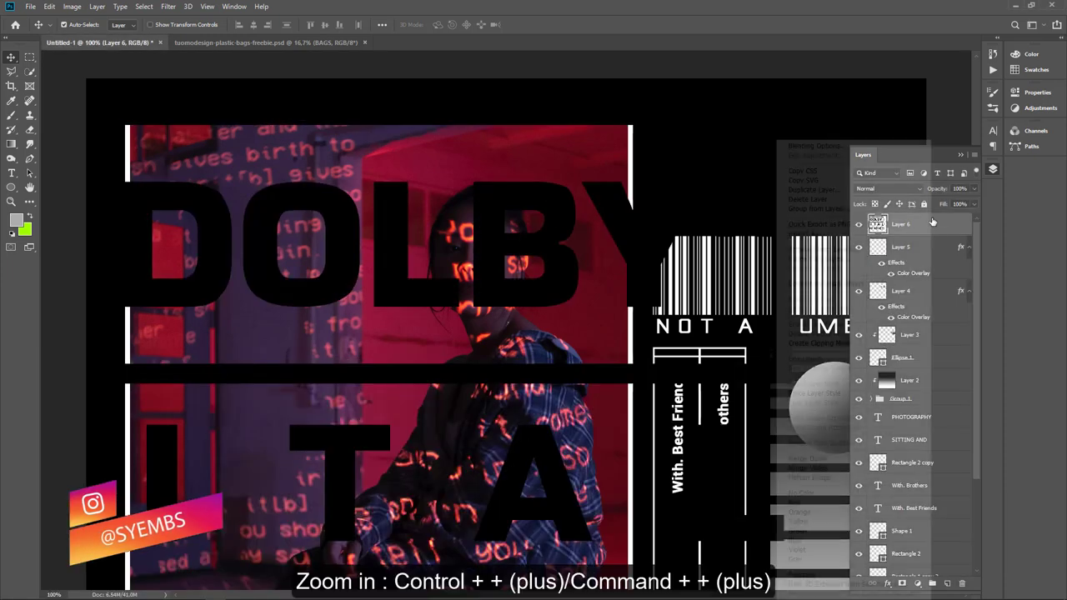
- Paste the white Color Overlay onto the Dolby logo and shrink it to about 55%
right_click(931, 229)
click(842, 393)
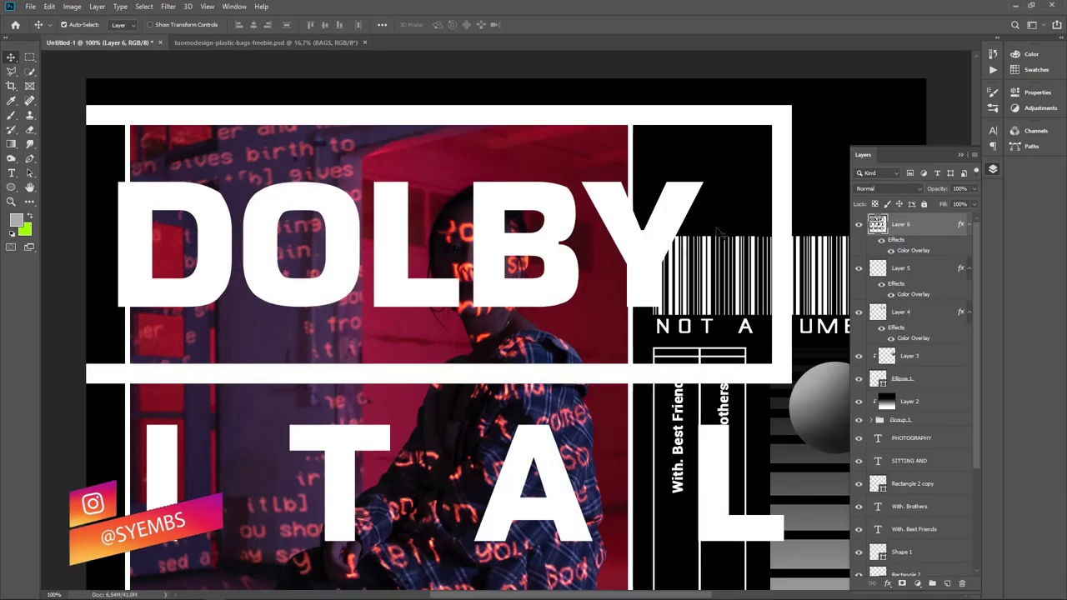
key(ctrl+t)
mouse_move(796, 106)
mouse_down()
mouse_move(494, 258)
mouse_move(763, 146)
mouse_move(753, 154)
mouse_move(817, 148)
mouse_move(803, 153)
mouse_up()
click(959, 154)
key(Return)
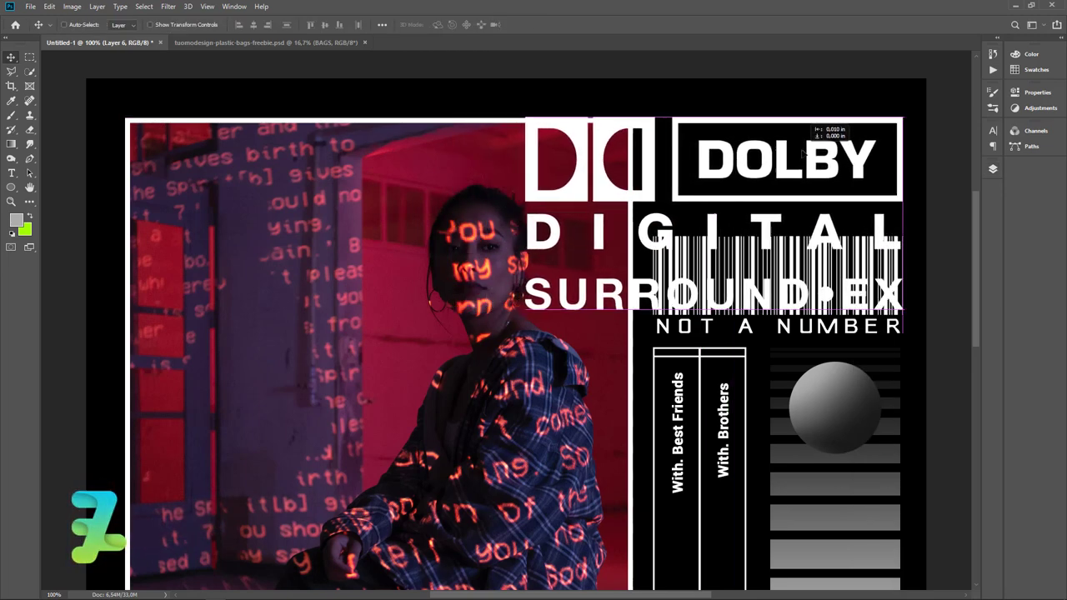
- Shrink the Dolby group further to fit the right column above the barcode
key(ctrl+t)
key(ctrl+t)
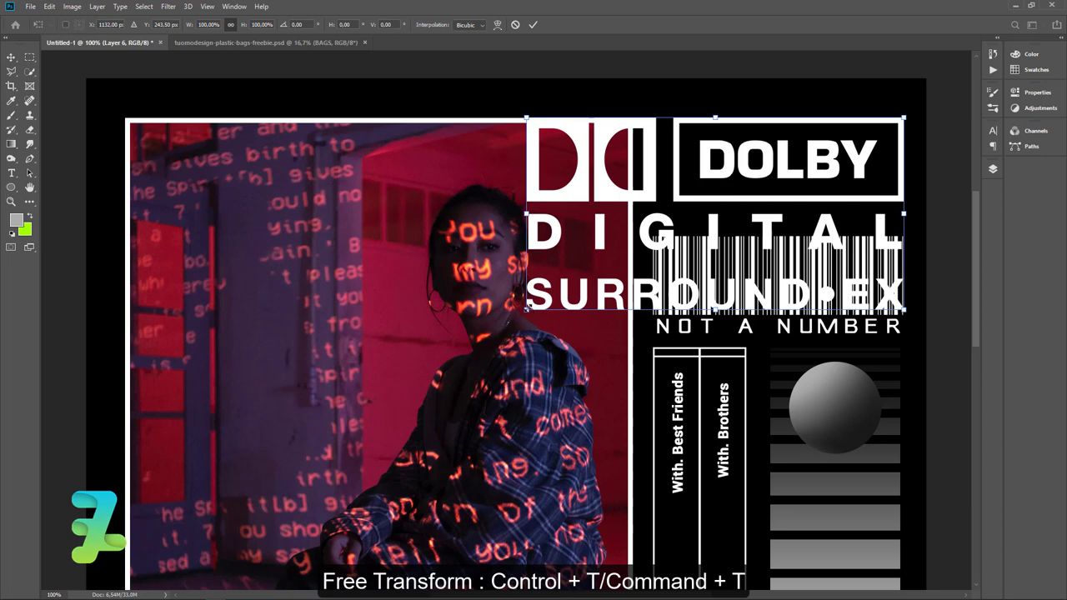
mouse_move(526, 308)
mouse_down()
mouse_move(654, 222)
mouse_move(643, 223)
mouse_up()
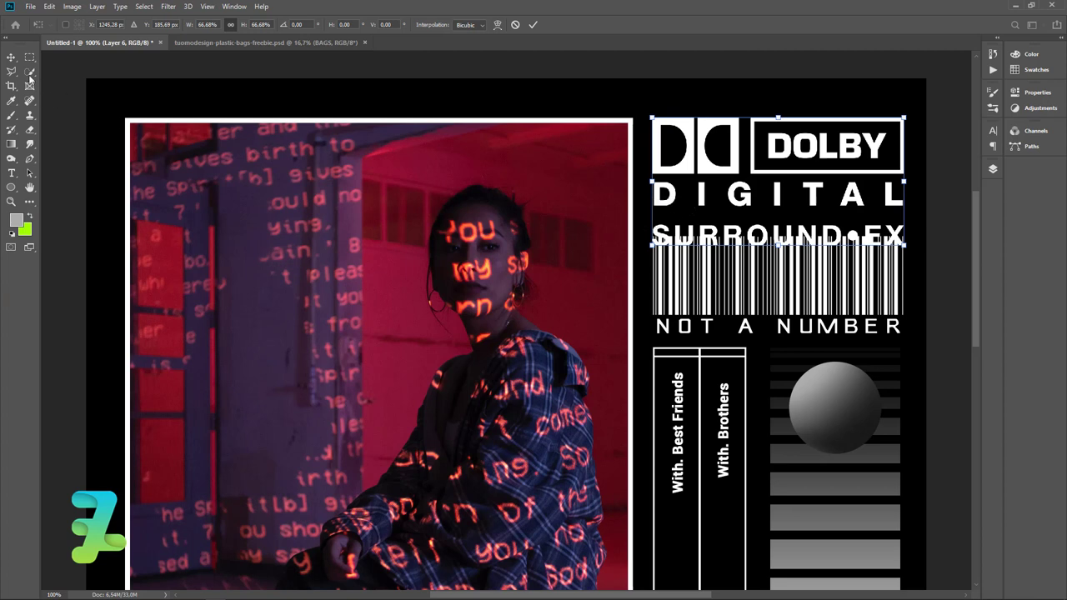
key(Return)
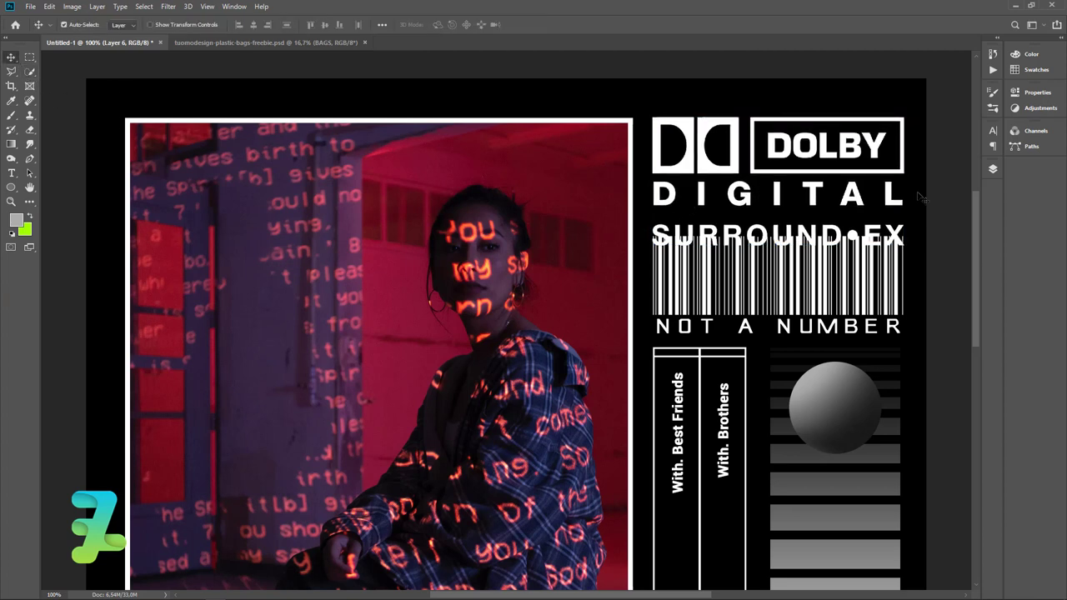
click(994, 170)
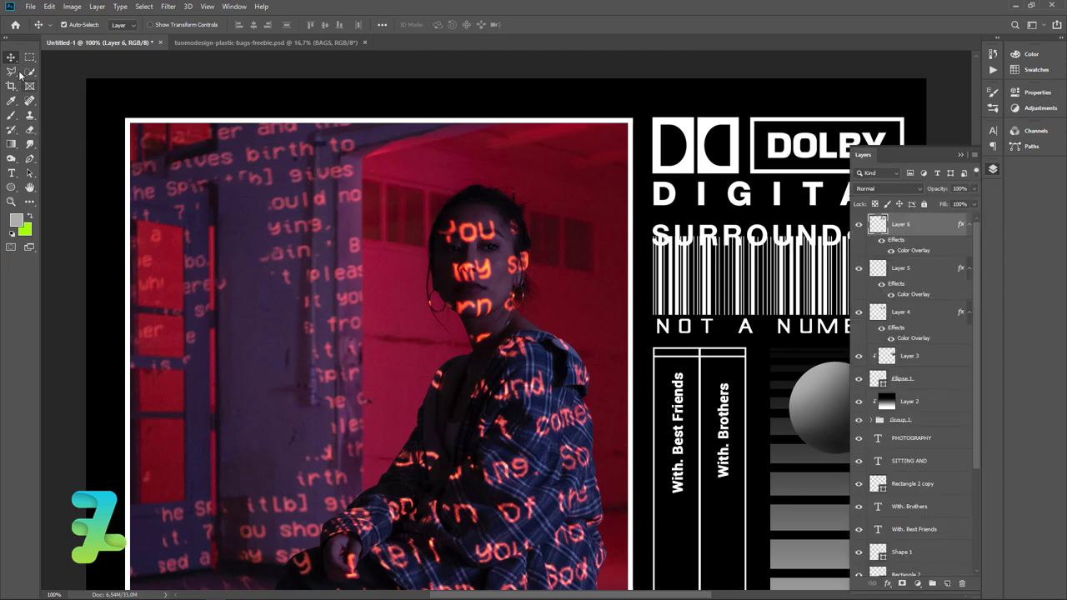
- Marquee-select the SURROUND•EX line of the Dolby logo and delete it
key(m)
click(956, 156)
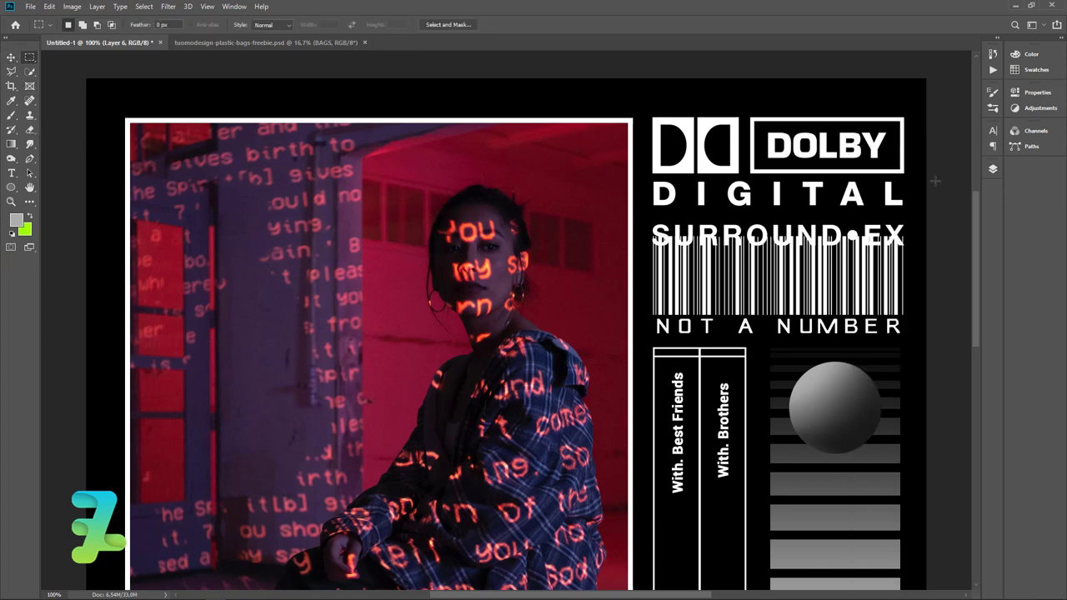
drag(914, 219, 648, 252)
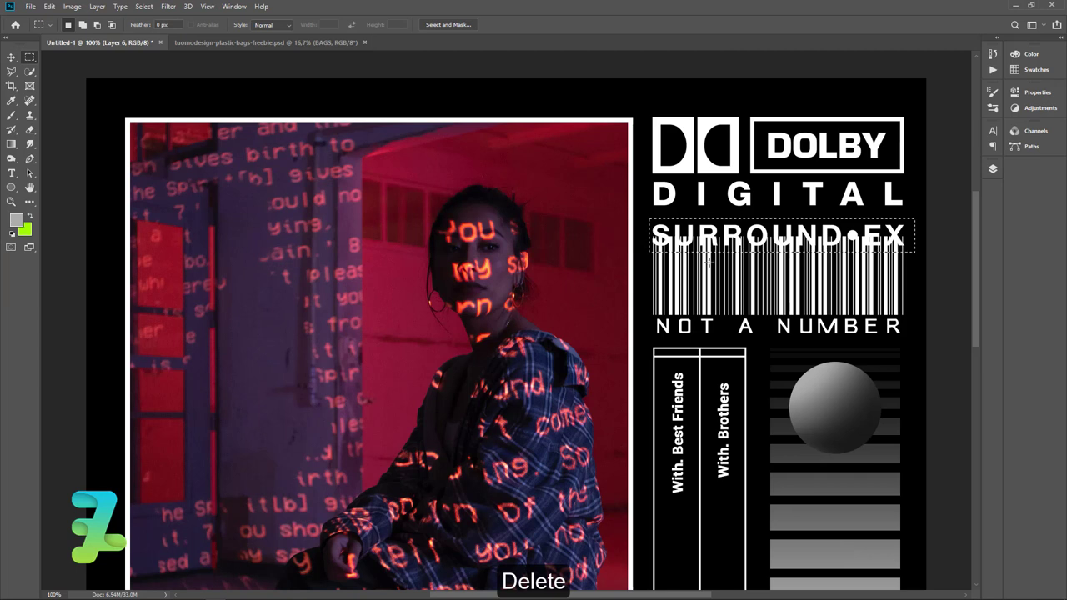
key(Delete)
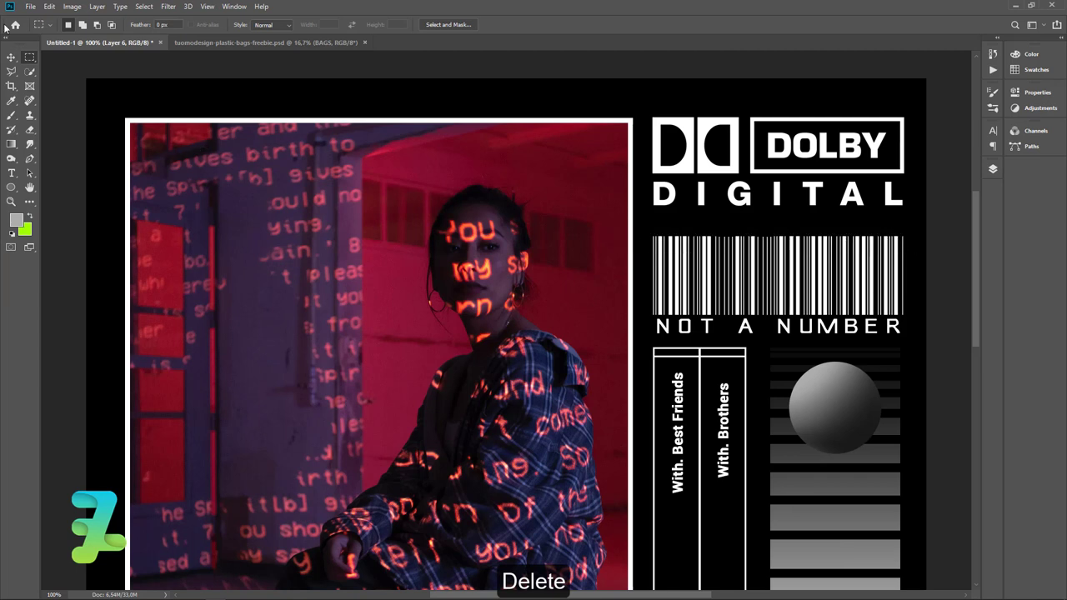
click(11, 58)
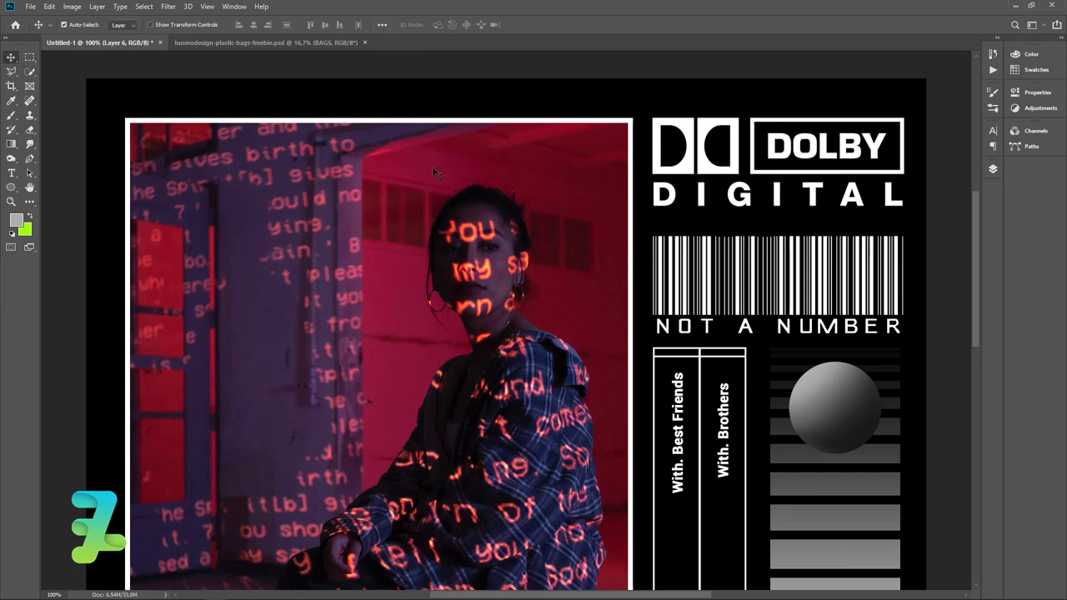
click(696, 266)
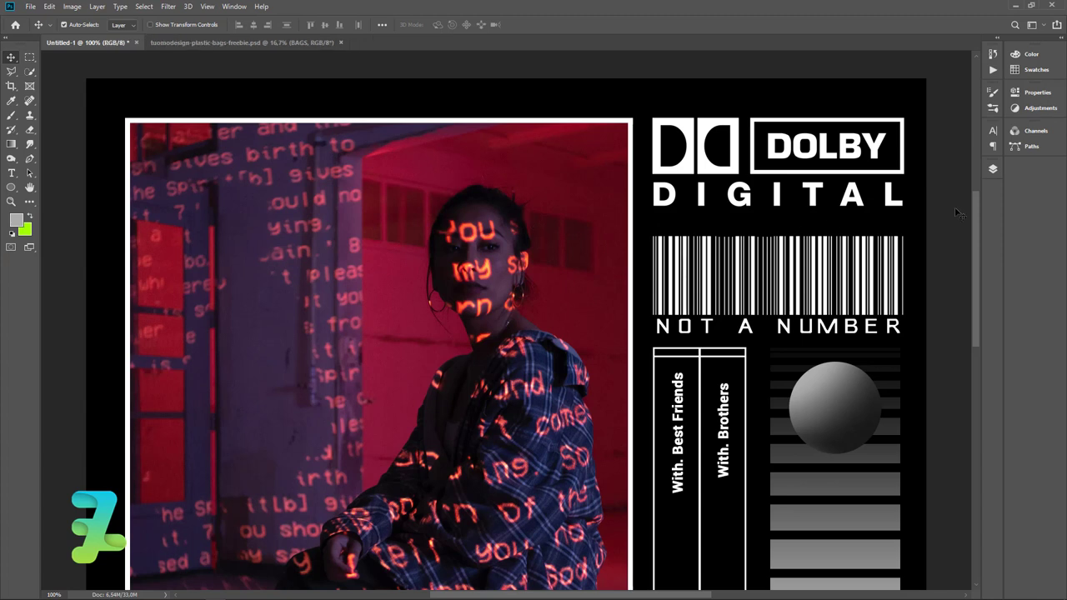
- Nudge barcode Layer 4 up two steps, then zoom out to view the poster
click(993, 169)
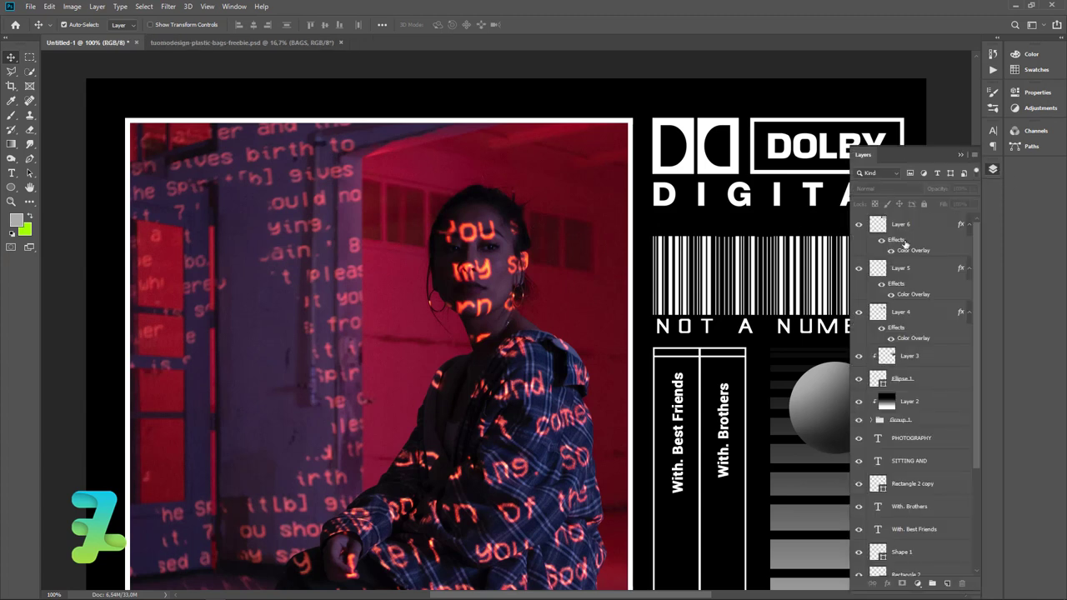
click(826, 270)
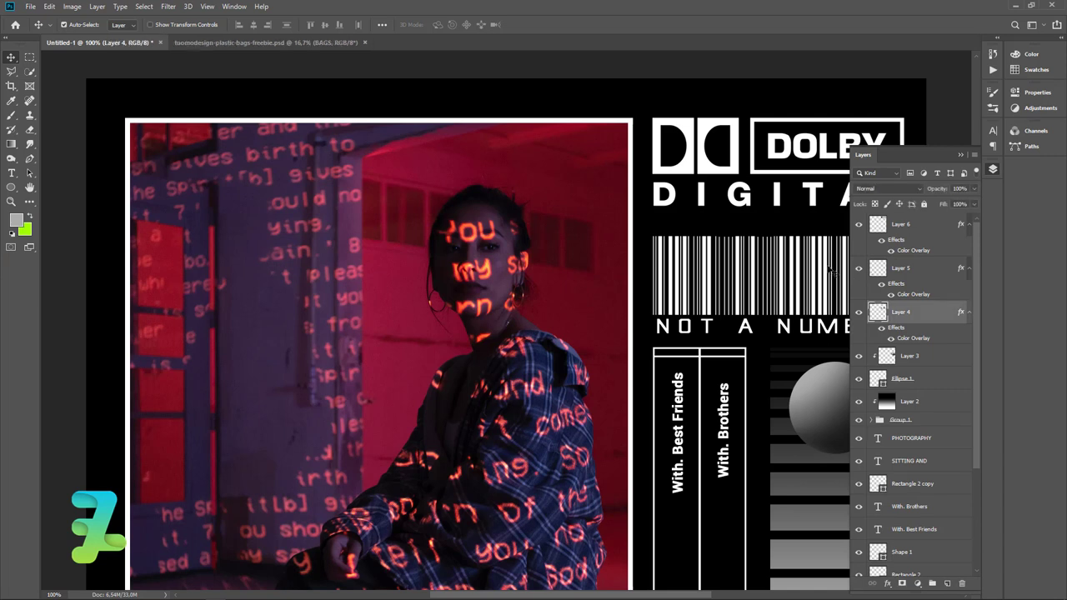
key(Up)
key(Up)
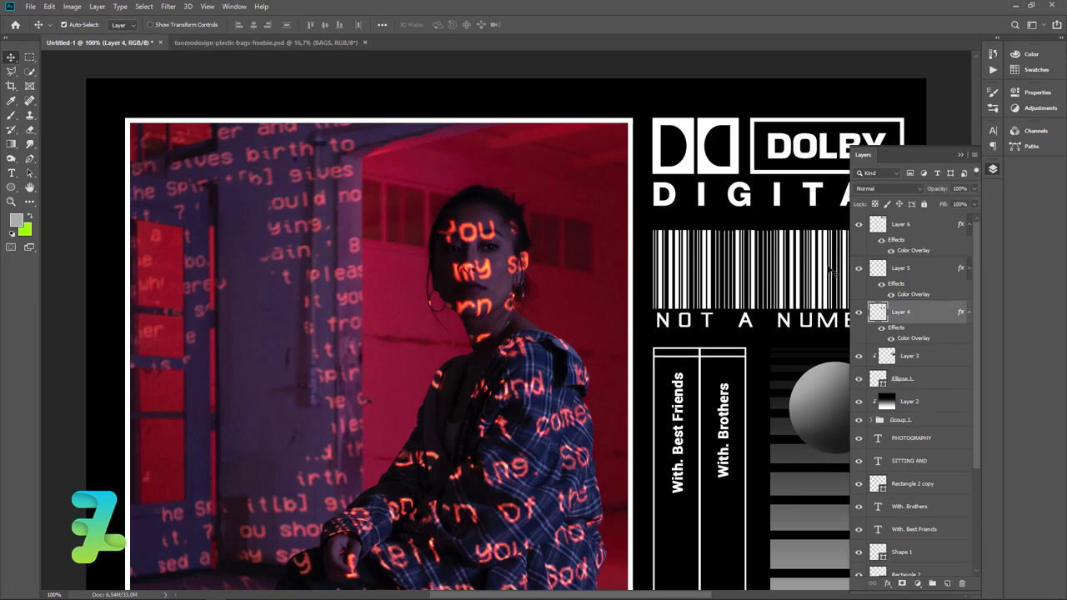
key(Up)
key(Up)
key(Up)
key(Up)
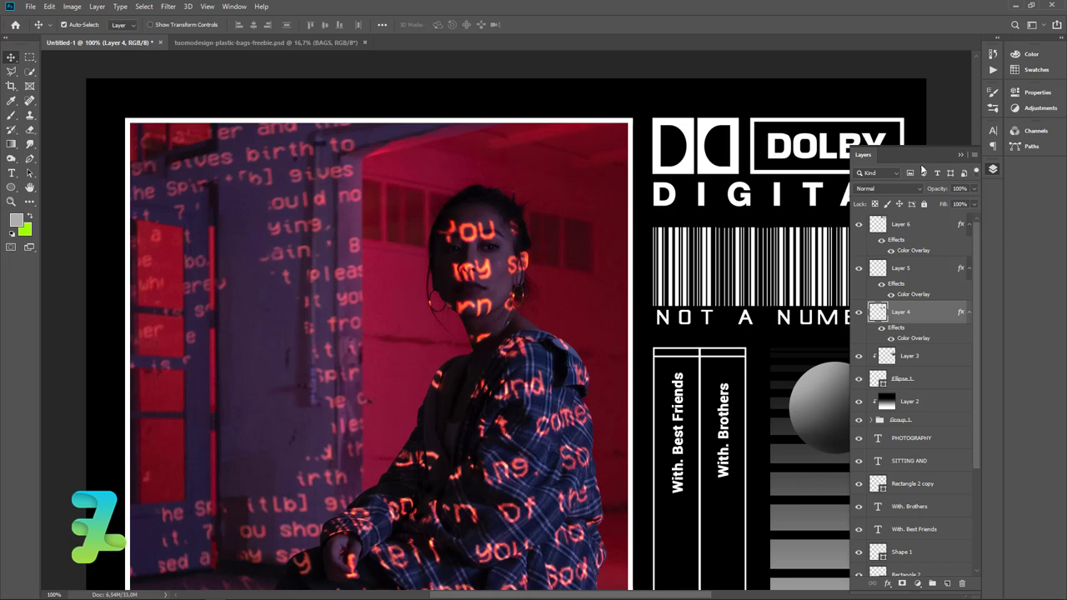
click(959, 157)
key(ctrl+minus)
key(ctrl+minus)
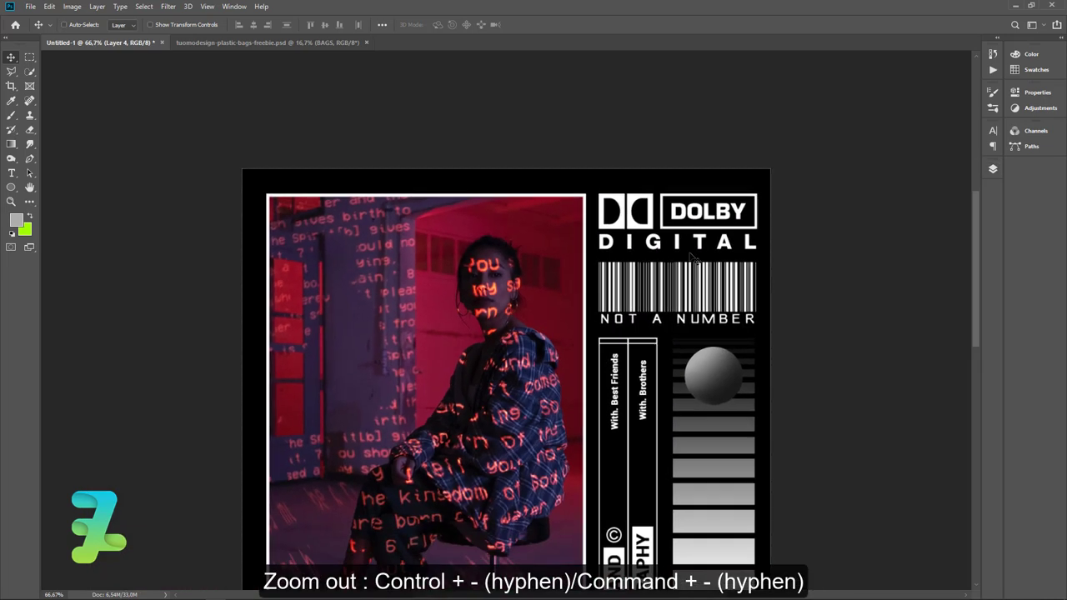
key(ctrl+plus)
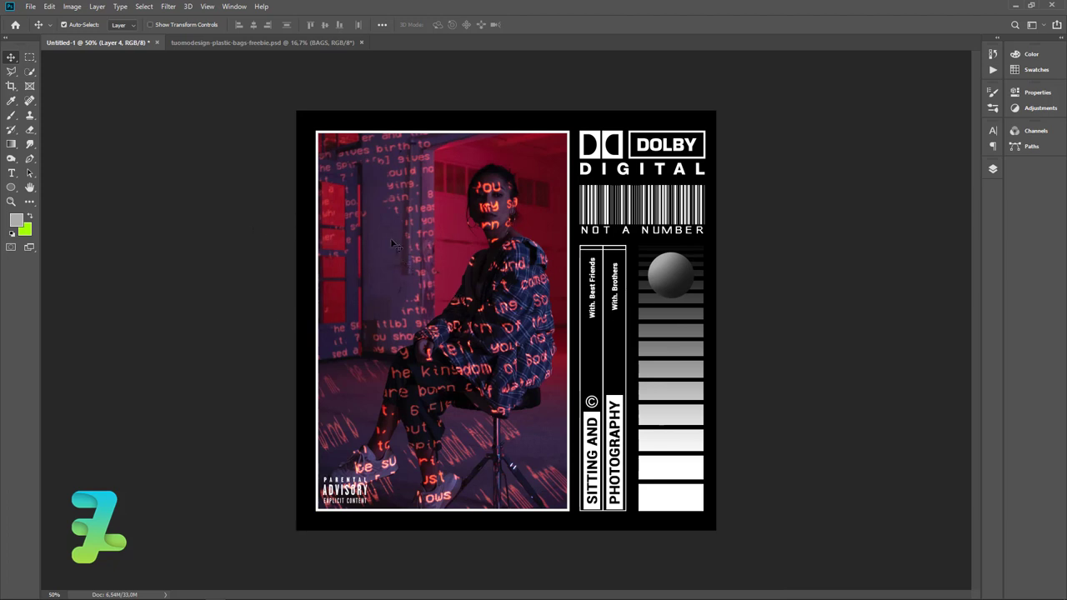
- In the plastic bags document, expand the BAGS group and preview the bag textures
click(221, 42)
right_click(221, 41)
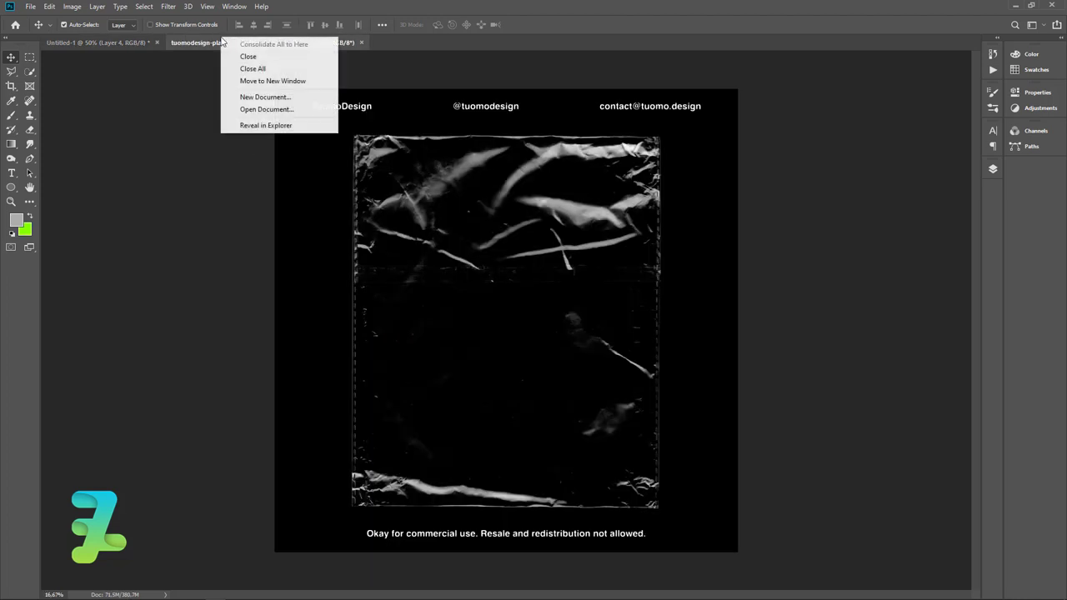
click(993, 168)
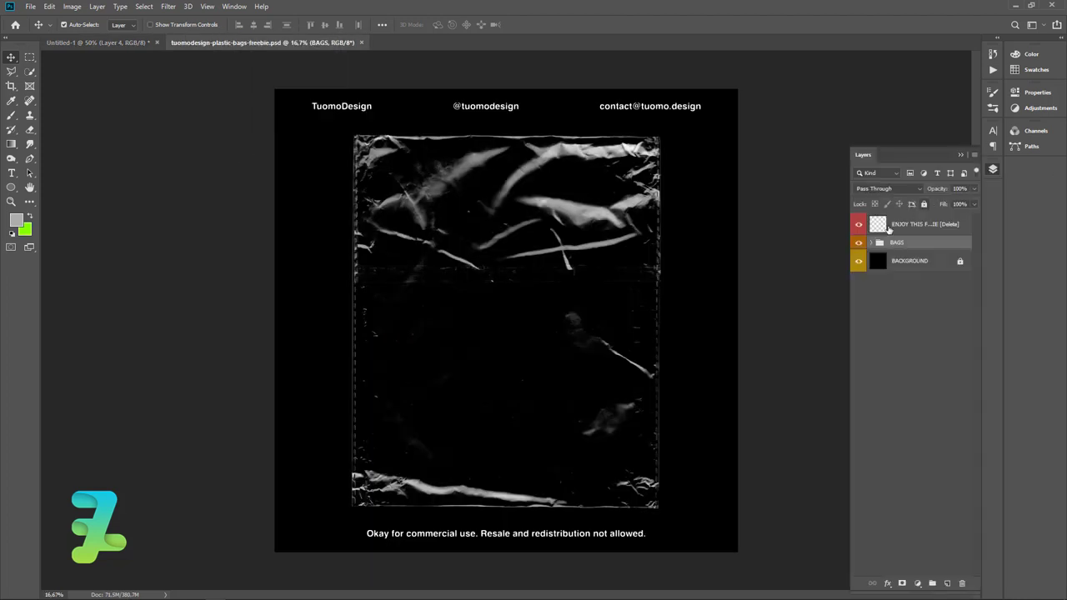
click(871, 243)
click(858, 260)
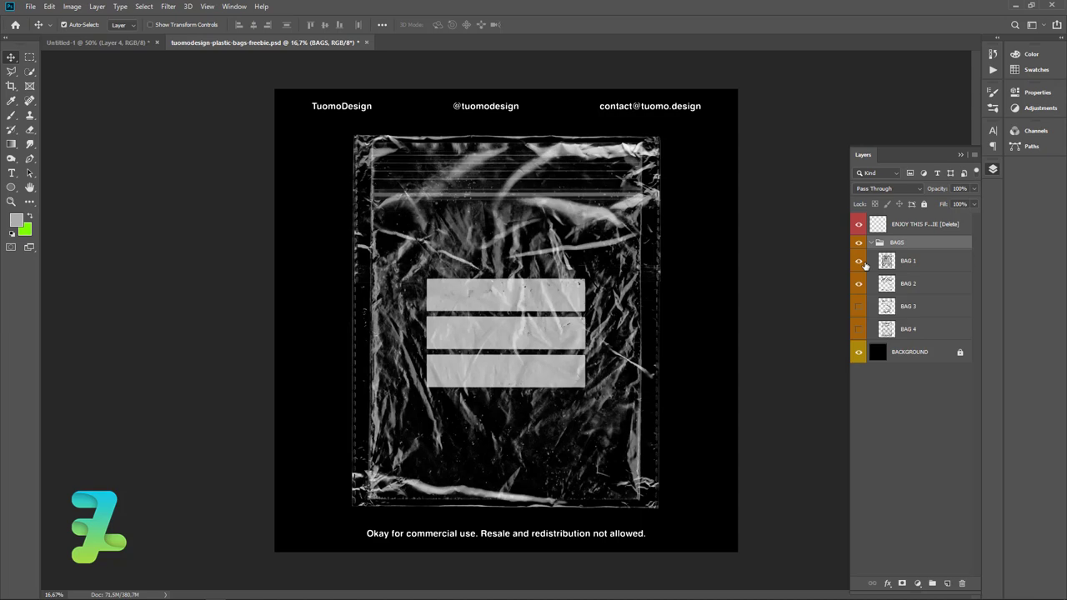
click(859, 306)
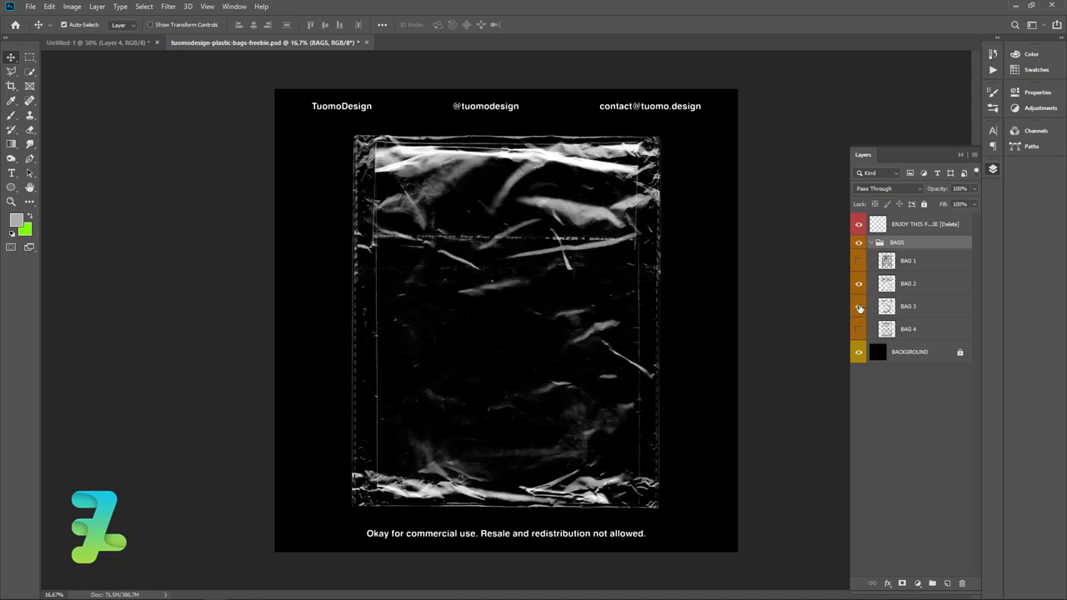
click(860, 329)
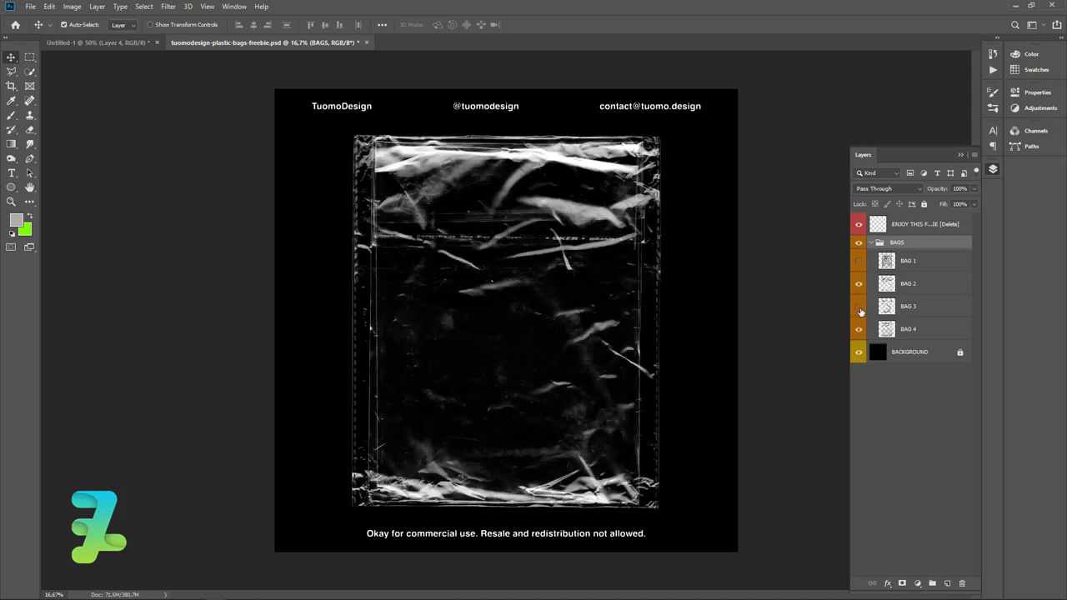
- Hide BAG 2 and BAG 4 so only BAG 3 is visible, and select it
click(861, 309)
click(862, 286)
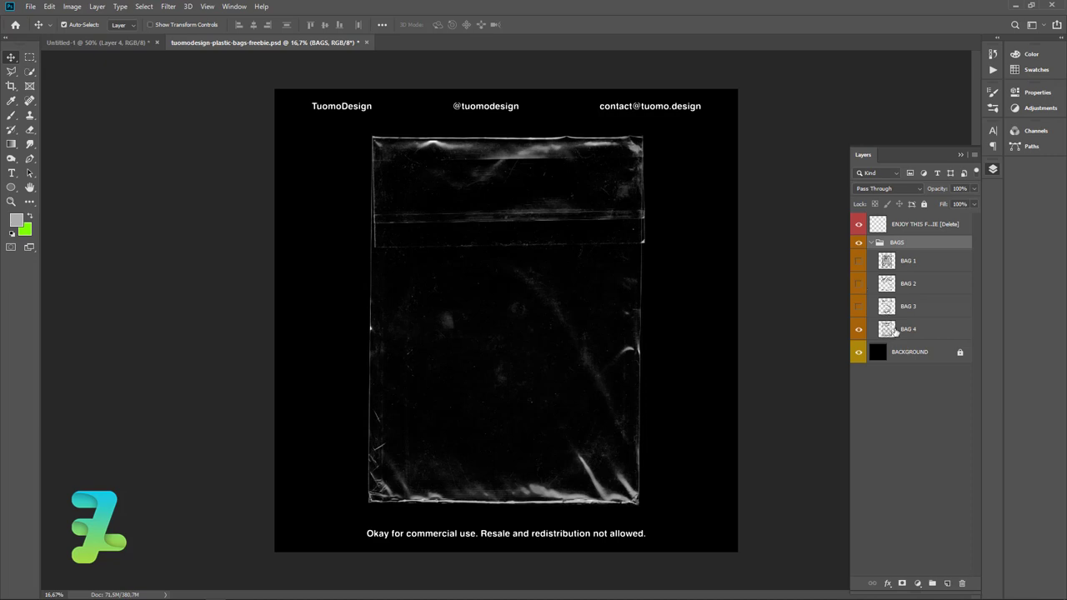
click(895, 331)
click(859, 307)
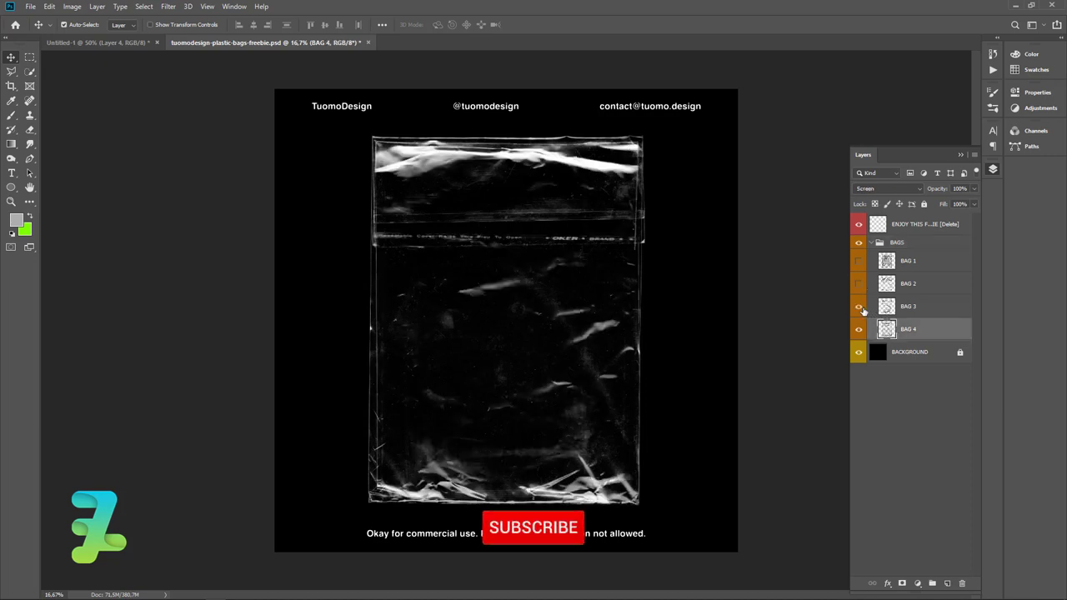
click(859, 332)
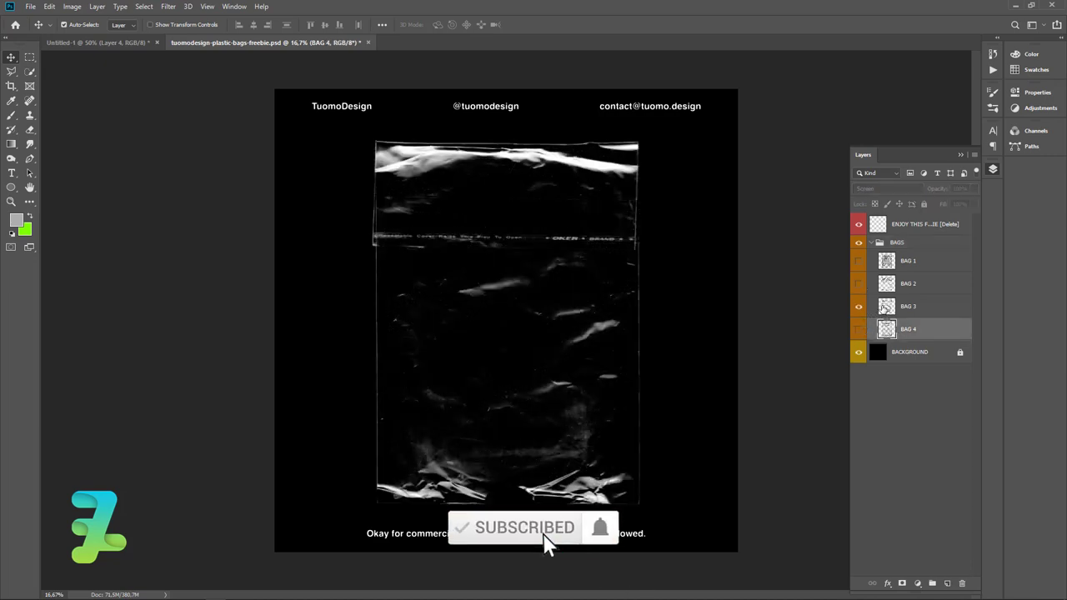
click(643, 165)
right_click(331, 54)
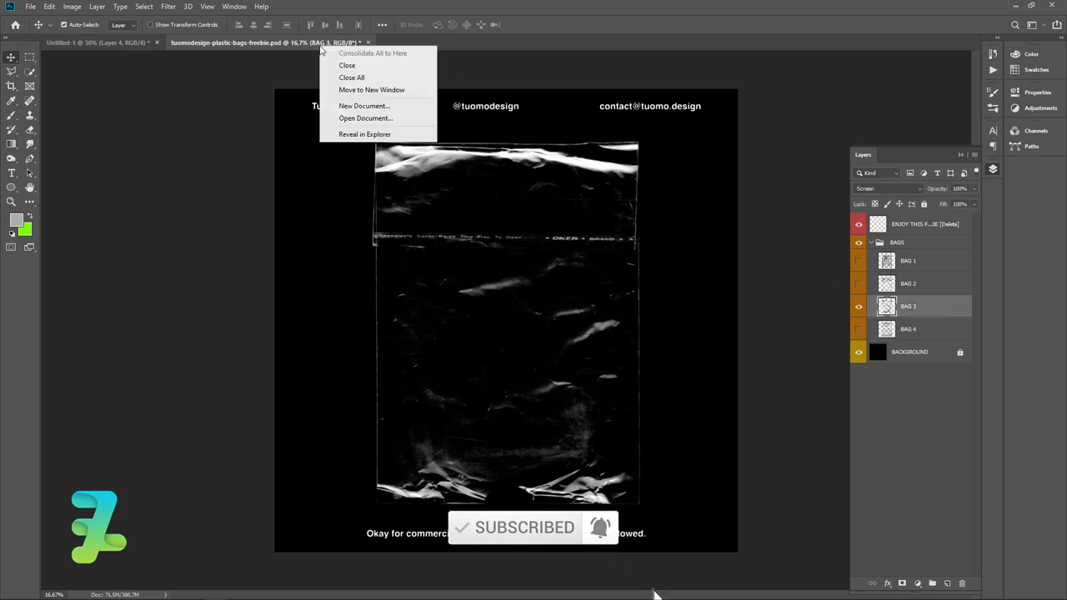
- Float the plastic-bags document in its own window and make BAG 3 the active layer
click(350, 88)
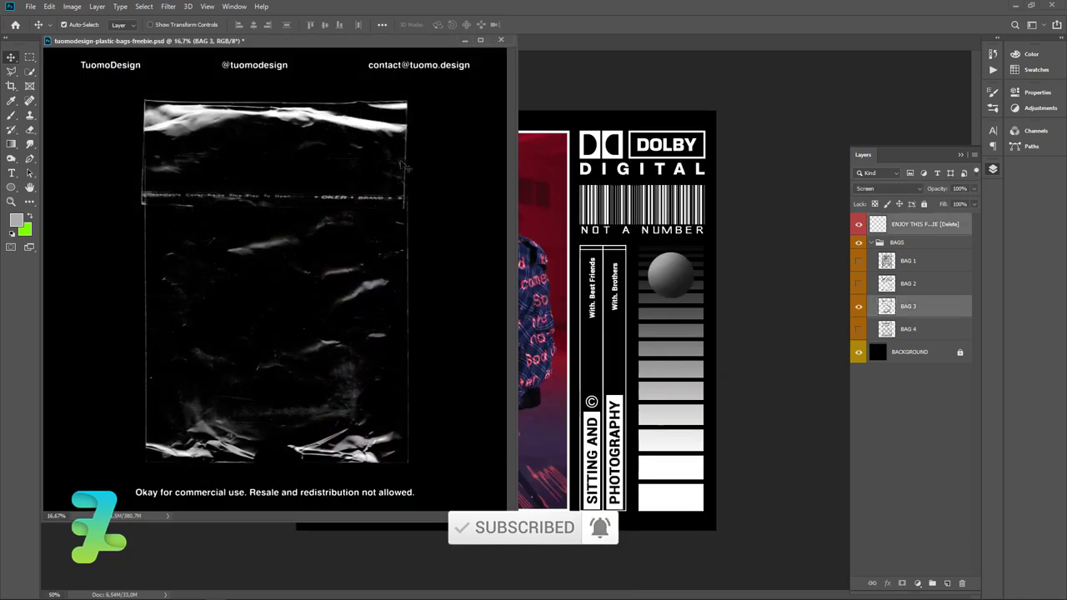
drag(885, 310, 891, 315)
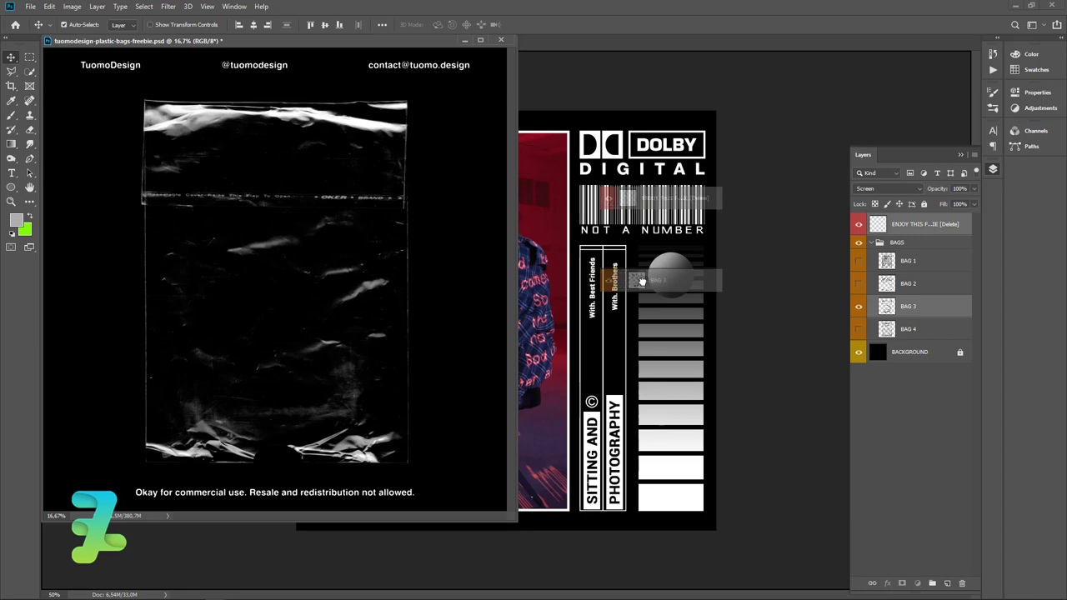
click(889, 313)
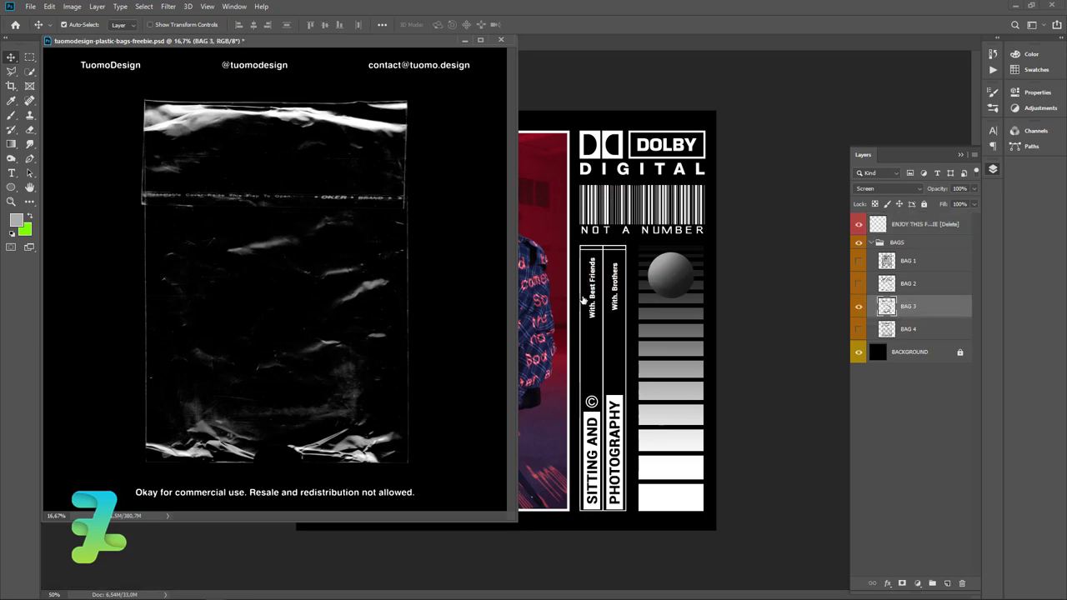
double_click(888, 304)
click(1015, 353)
- Drag BAG 3 onto the poster, close the plastic-bags file, and nudge the texture up-left
drag(890, 313, 587, 250)
click(500, 41)
mouse_move(534, 231)
mouse_down()
mouse_move(547, 212)
mouse_move(540, 190)
mouse_up()
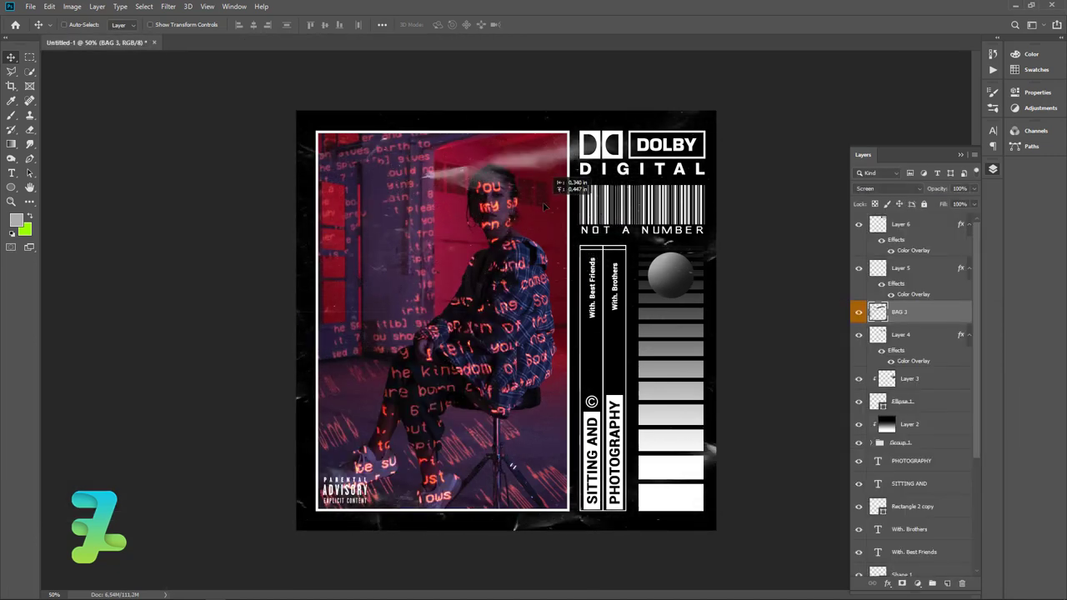
- Free-transform BAG 3, enlarging it well past the poster edges and shifting it down-left
key(ctrl+t)
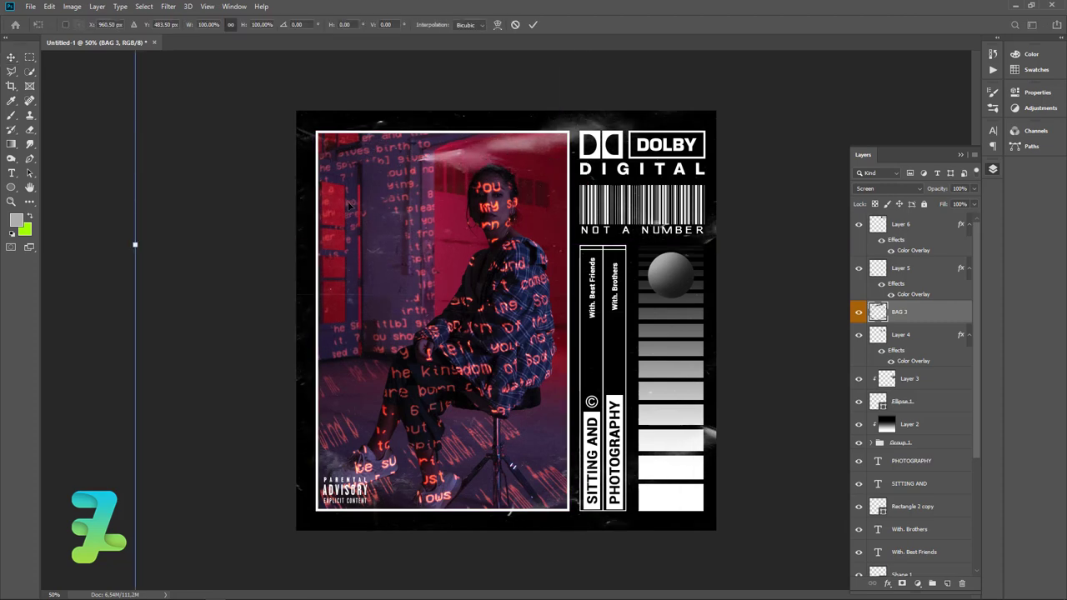
key(ctrl+minus)
key(ctrl+minus)
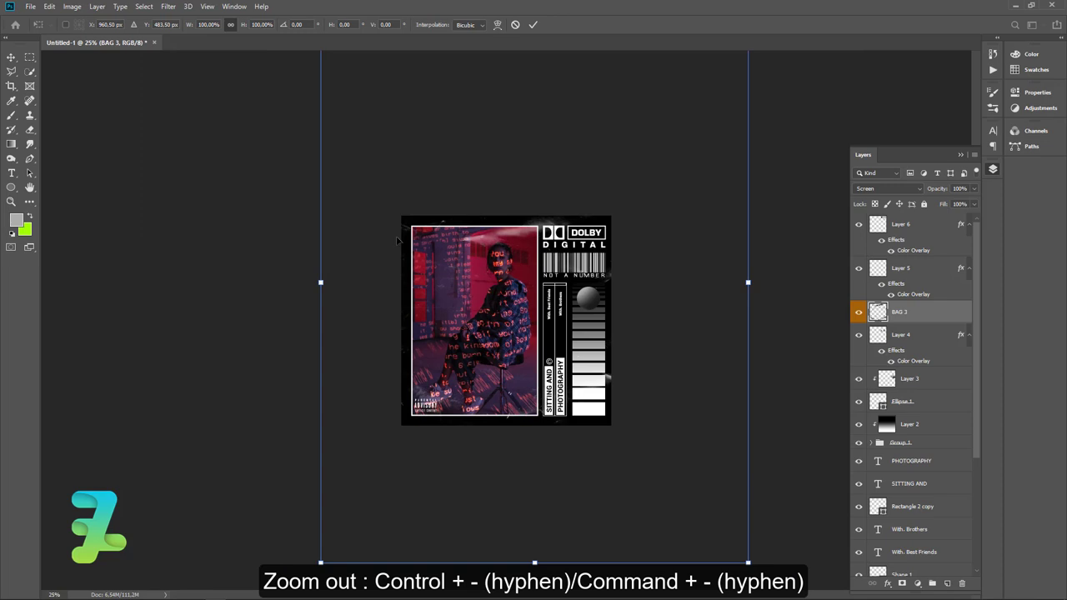
mouse_move(748, 562)
mouse_down()
mouse_move(613, 431)
mouse_move(654, 455)
mouse_up()
mouse_move(555, 316)
mouse_down()
mouse_move(529, 391)
mouse_move(526, 357)
mouse_up()
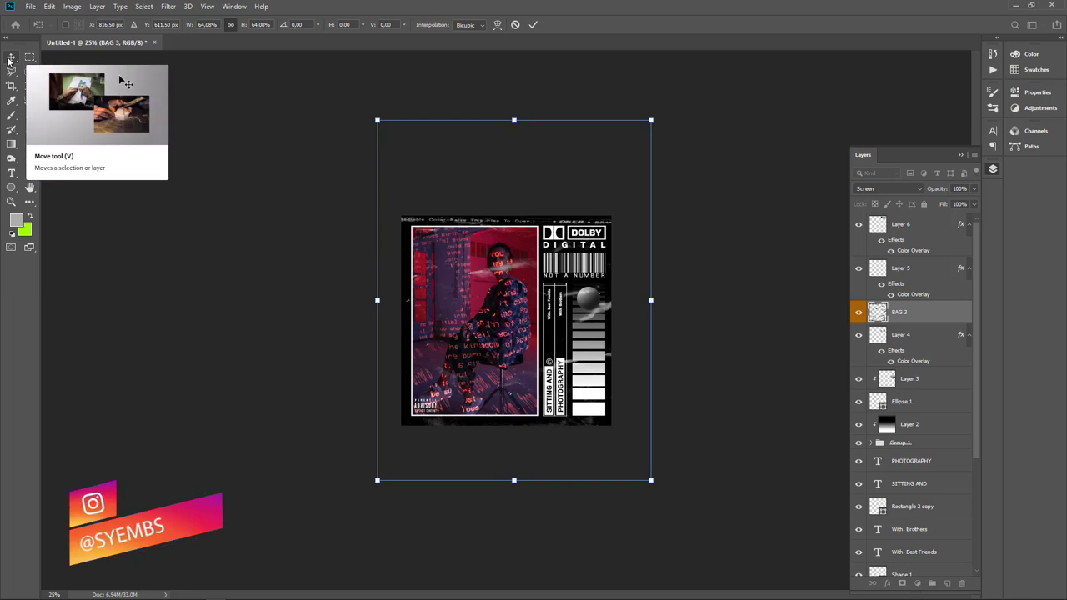
click(10, 60)
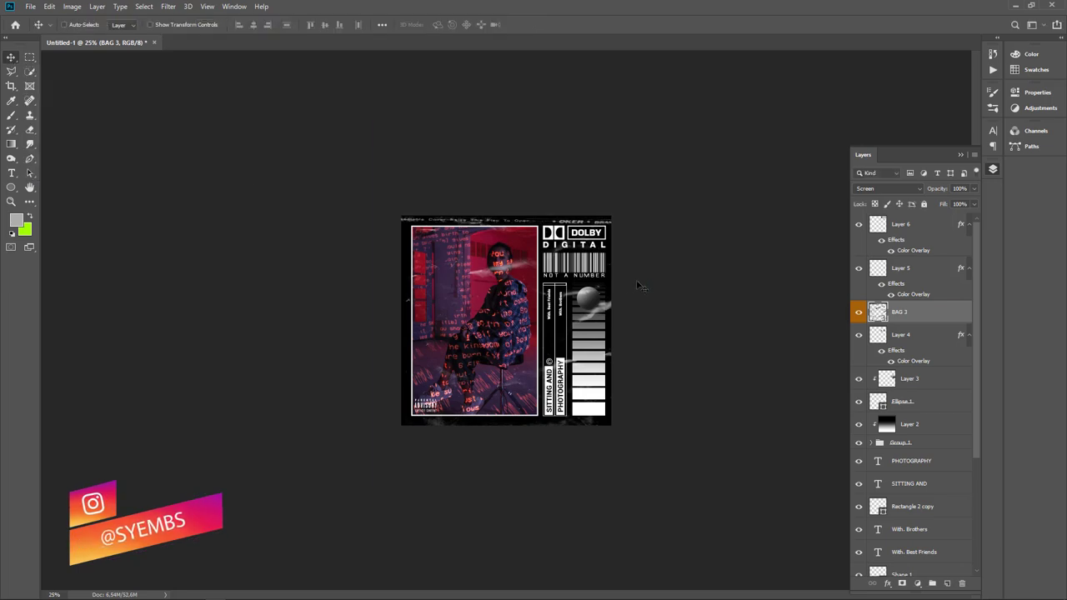
- Duplicate BAG 3 and move the copy down across the portrait
key(ctrl)
key(ctrl+j)
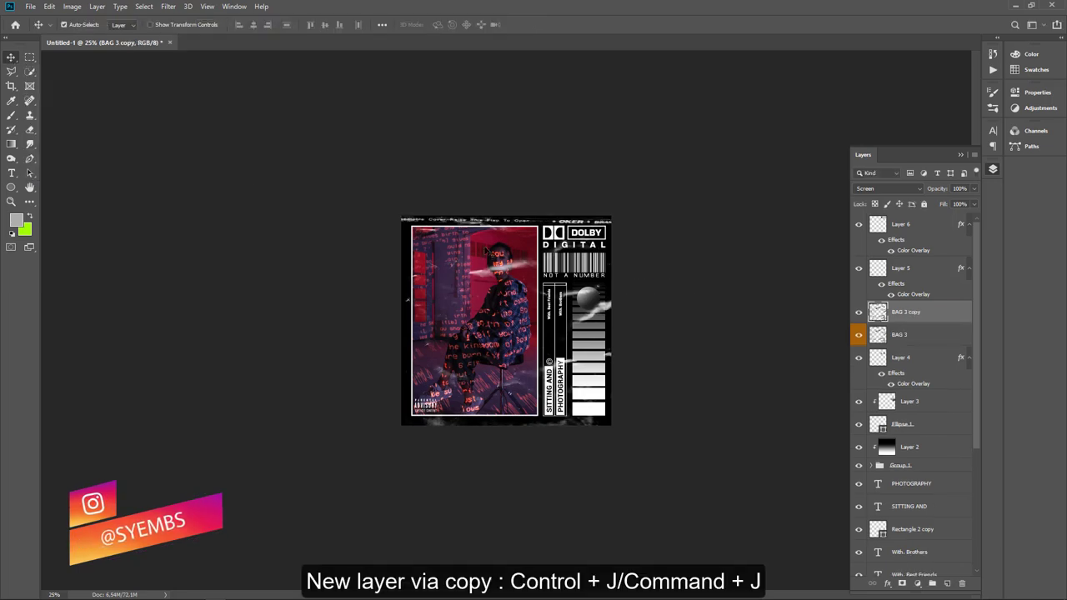
mouse_move(491, 254)
mouse_down()
mouse_move(468, 334)
mouse_move(468, 436)
mouse_up()
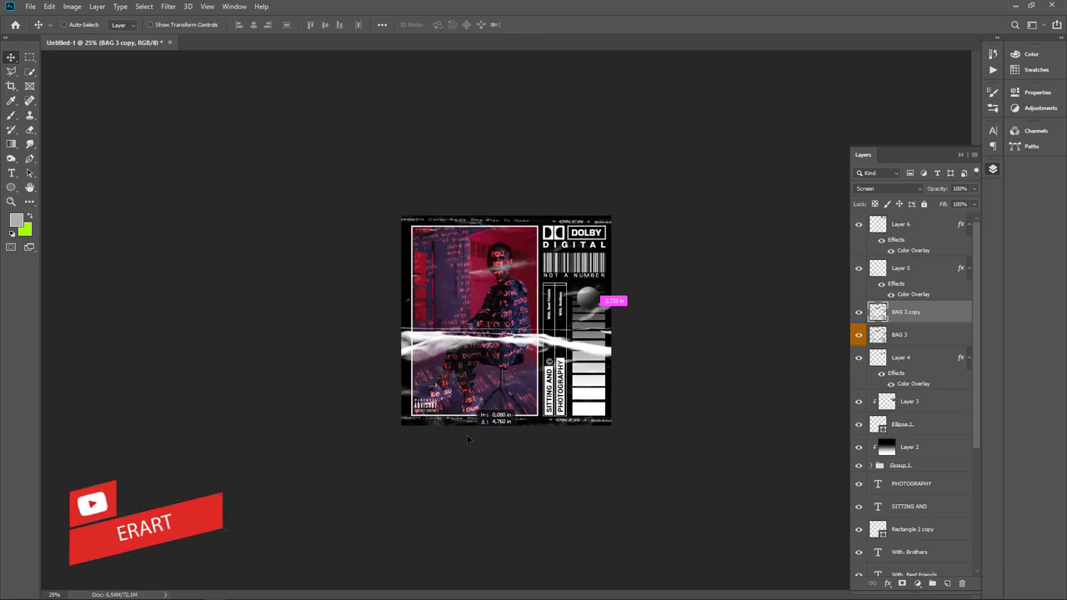
drag(469, 437, 468, 435)
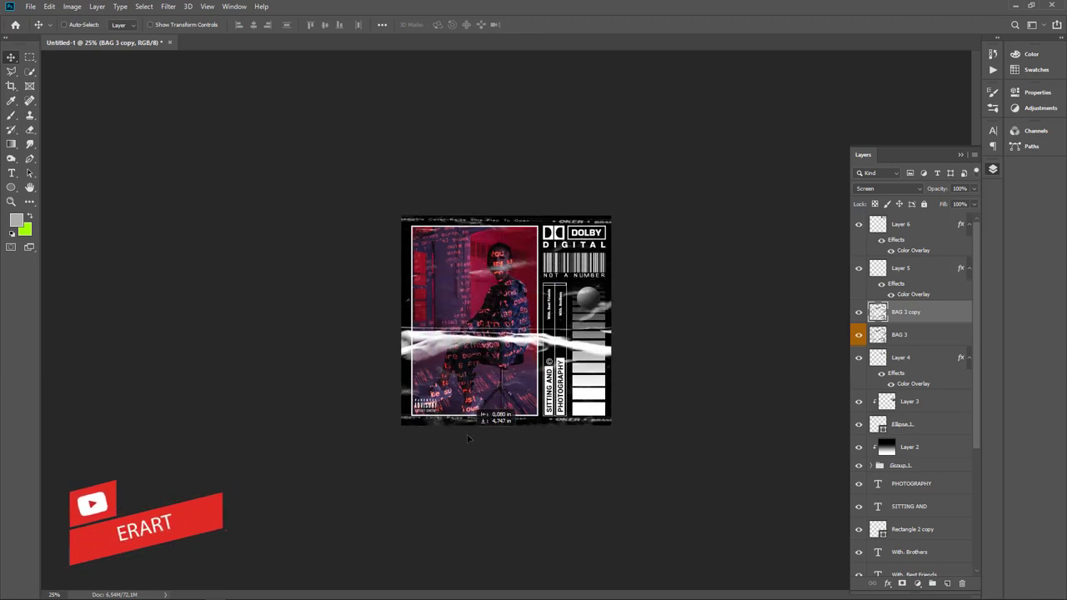
- Delete a rectangular area of the BAG 3 copy over the portrait
click(29, 57)
mouse_move(432, 257)
mouse_down()
mouse_move(433, 277)
mouse_move(708, 410)
mouse_up()
key(Delete)
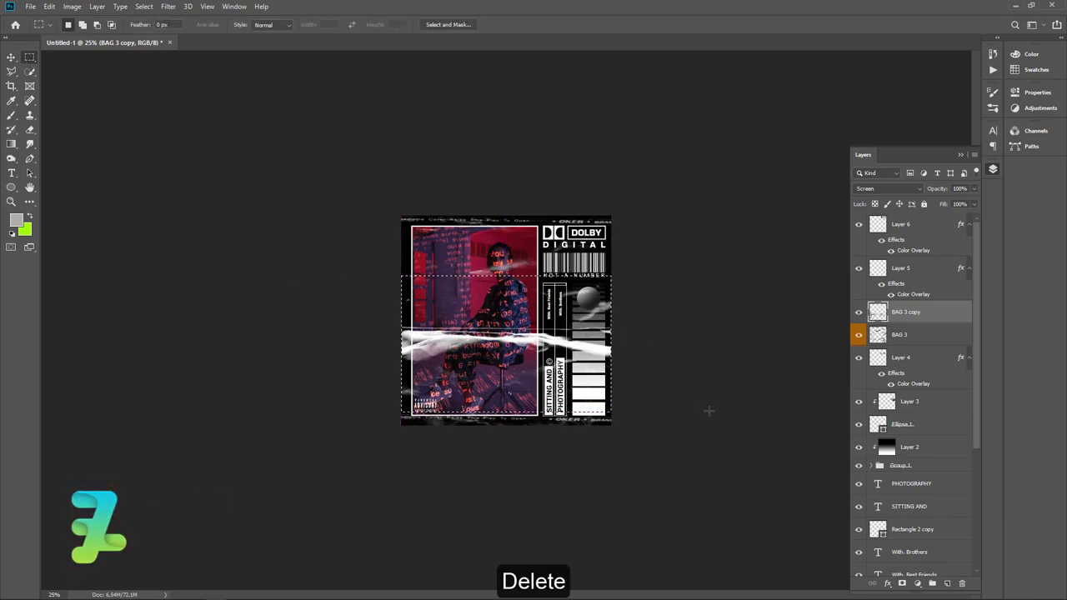
key(ctrl+d)
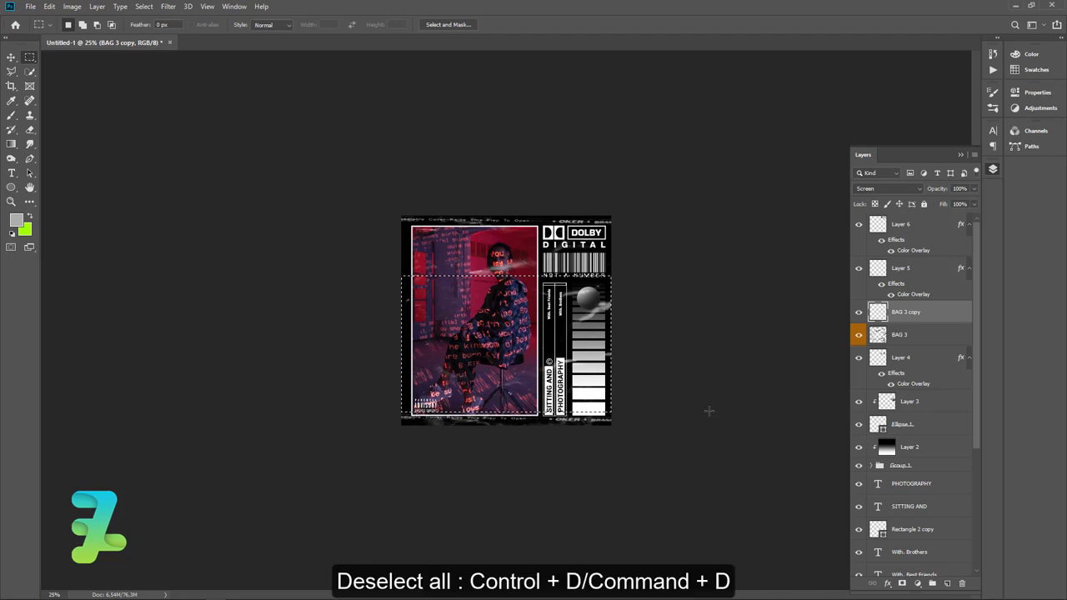
- Move BAG 3 and BAG 3 copy to the top of the layer stack, undoing an accidental merge
shift+click(880, 334)
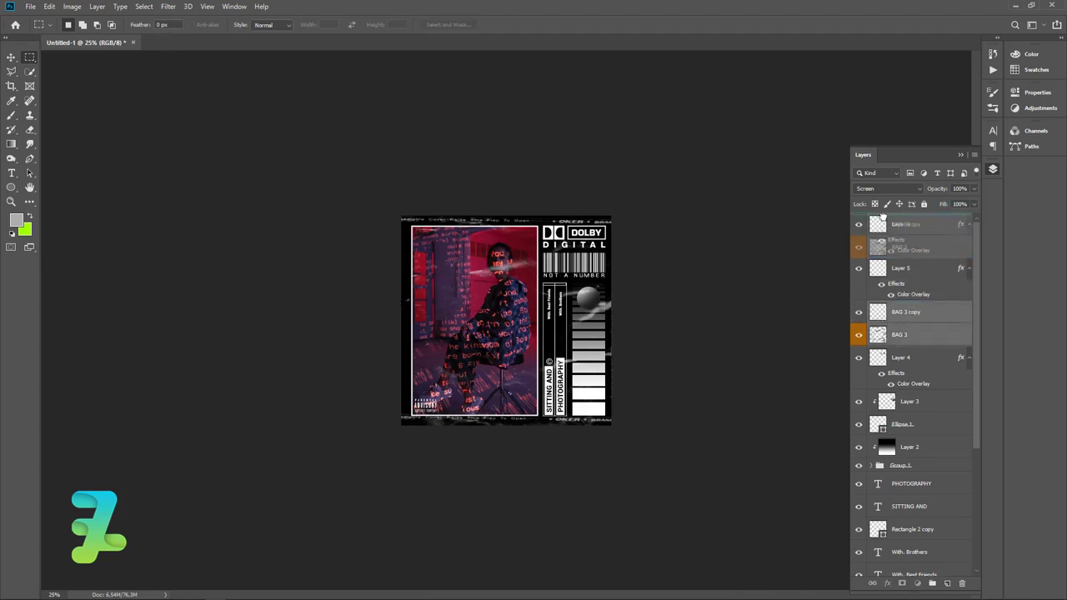
drag(882, 213, 882, 233)
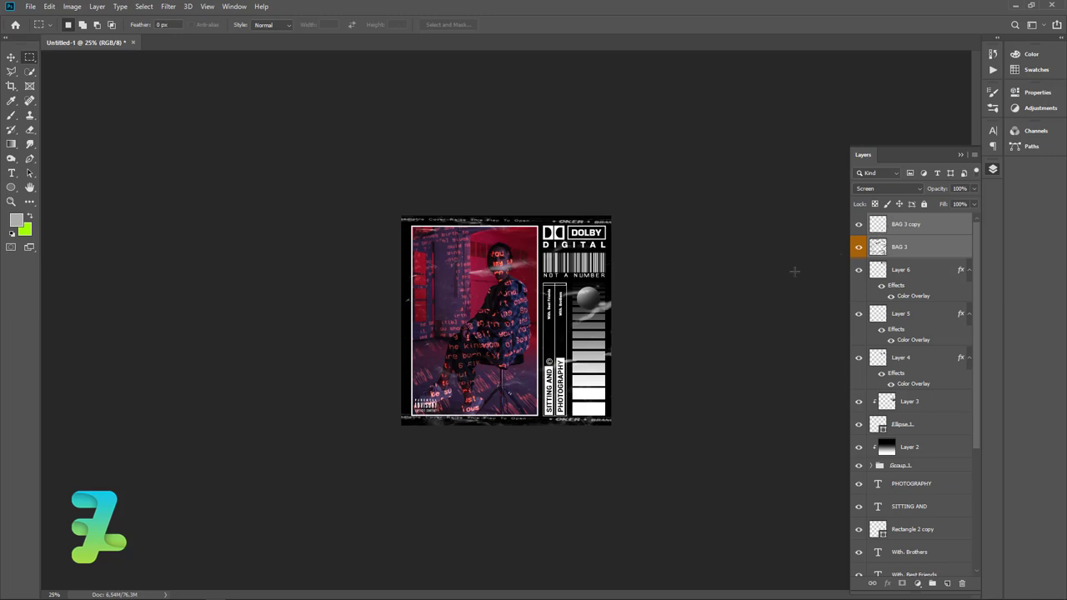
key(ctrl+e)
right_click(748, 285)
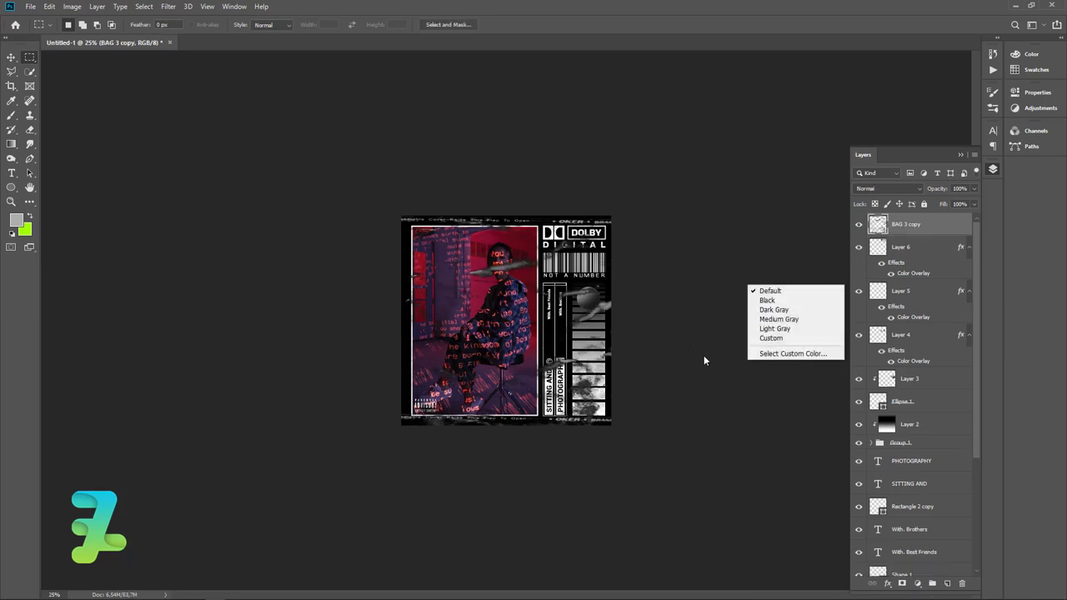
click(673, 326)
key(ctrl+z)
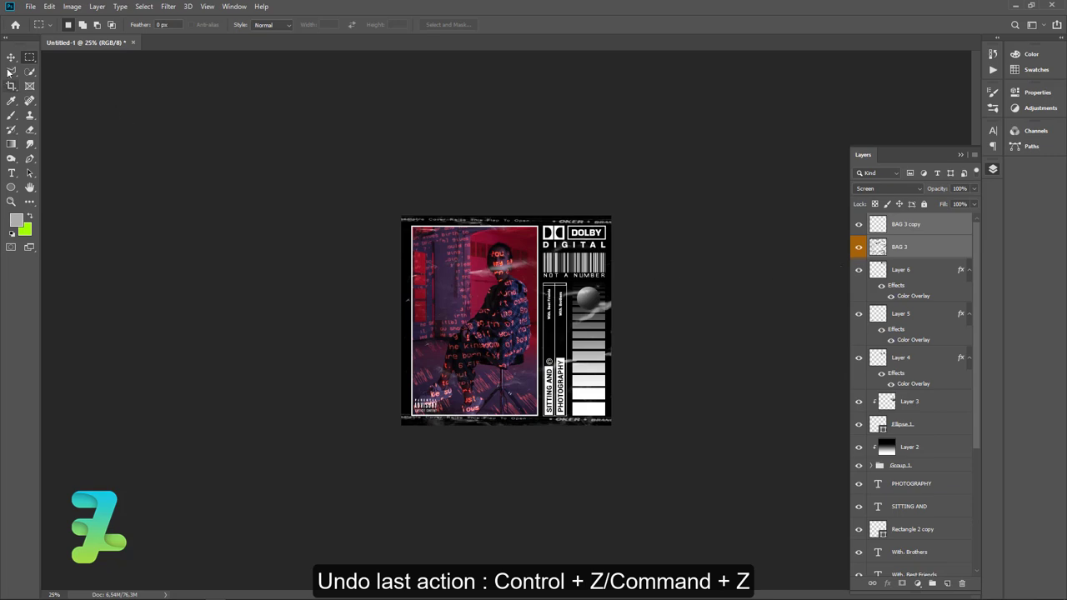
- Toggle BAG 3's visibility to check its effect, then make BAG 3 the active layer
click(11, 57)
click(932, 223)
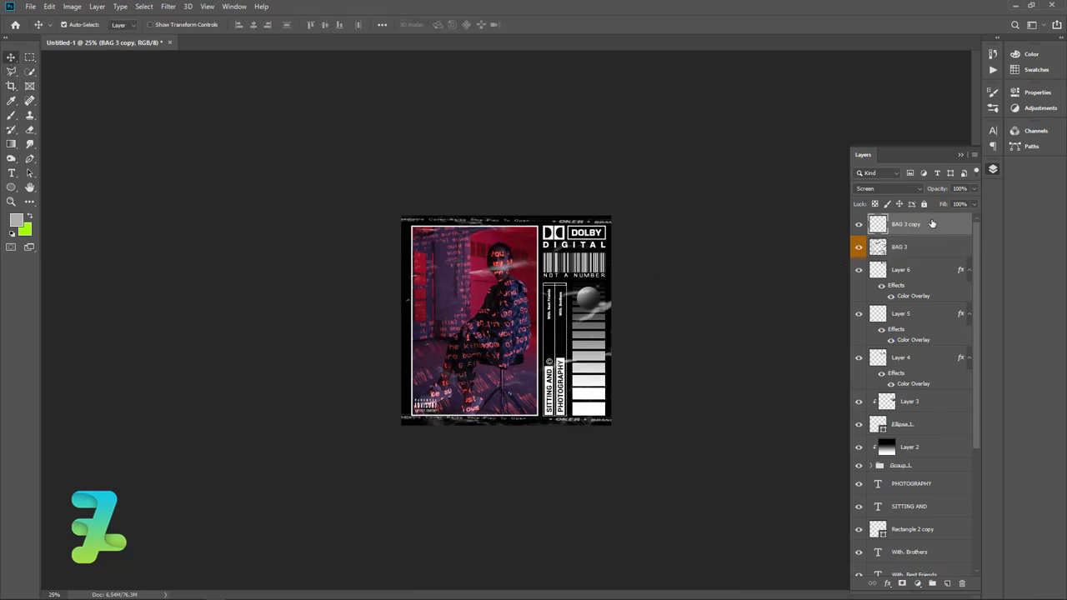
click(858, 249)
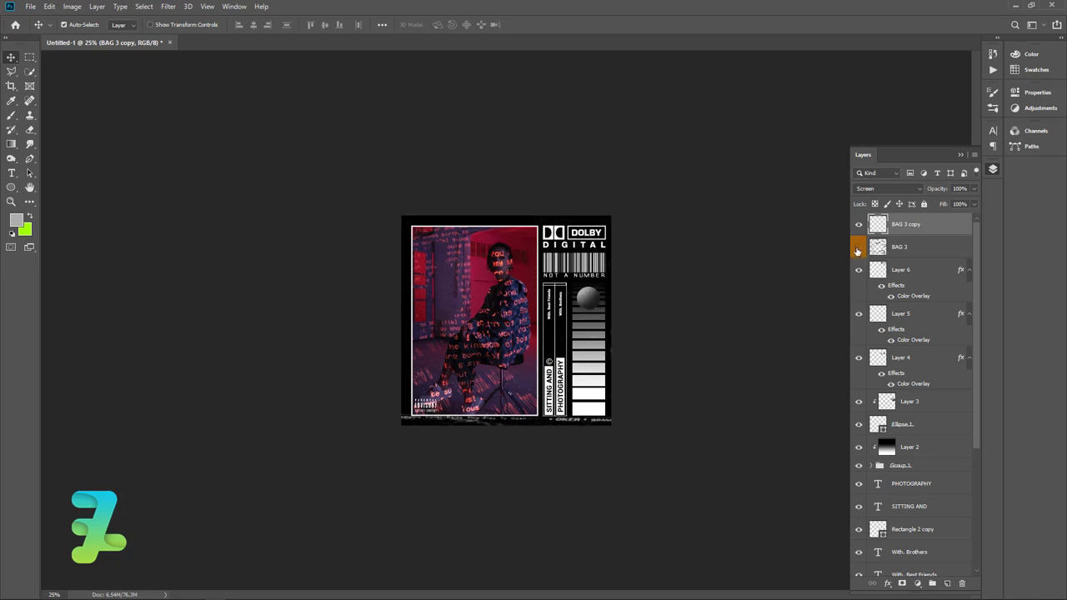
click(858, 249)
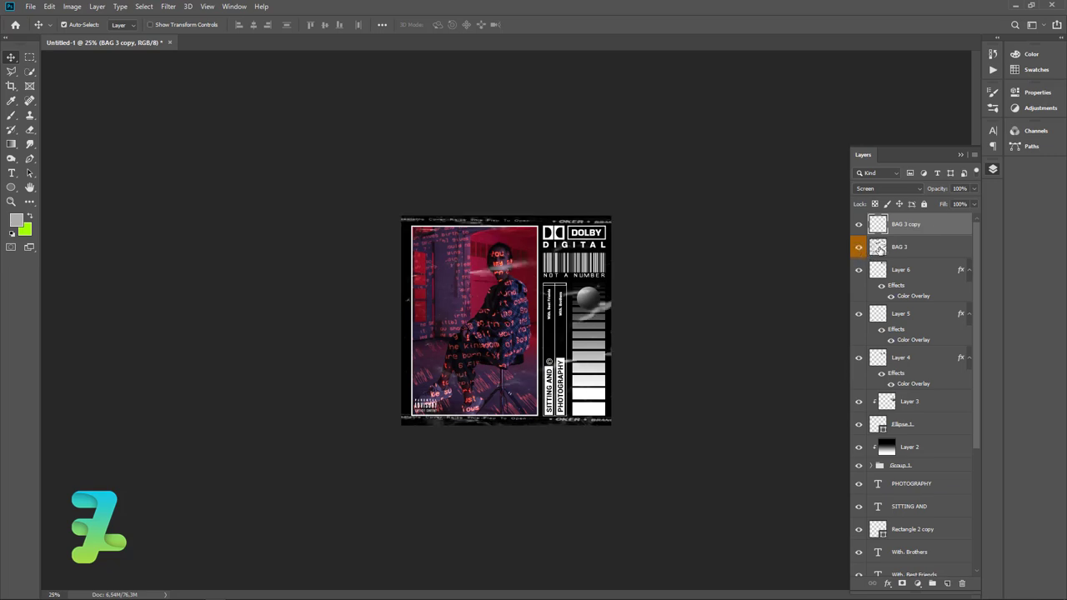
click(908, 246)
click(29, 131)
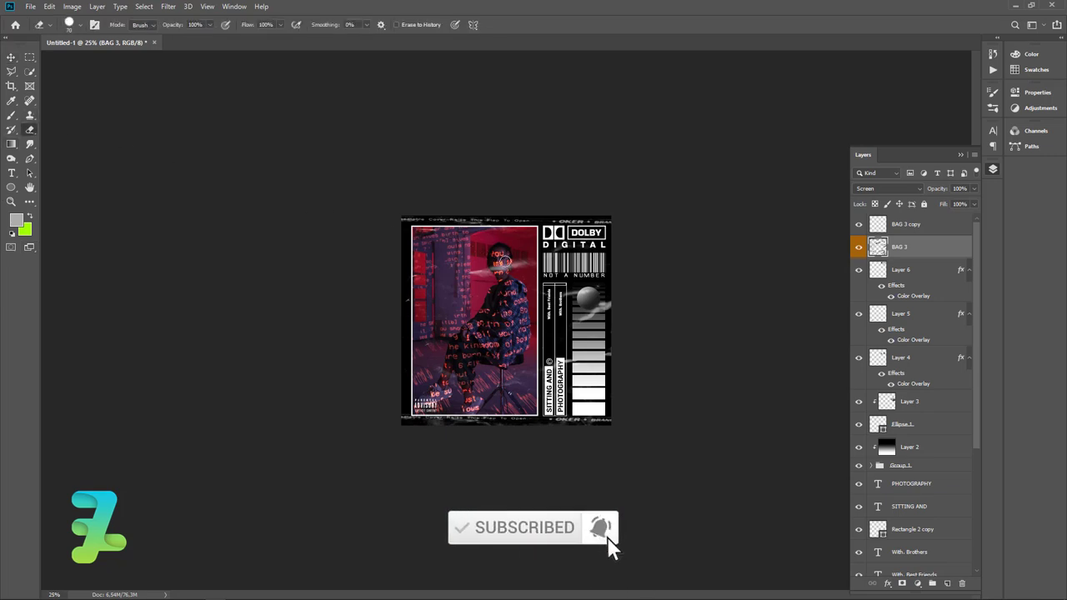
- Erase the face streak from BAG 3 with a size-100 eraser, then stamp visible layers into Layer 7
key(bracketright)
key(bracketright)
key(bracketright)
drag(467, 265, 499, 273)
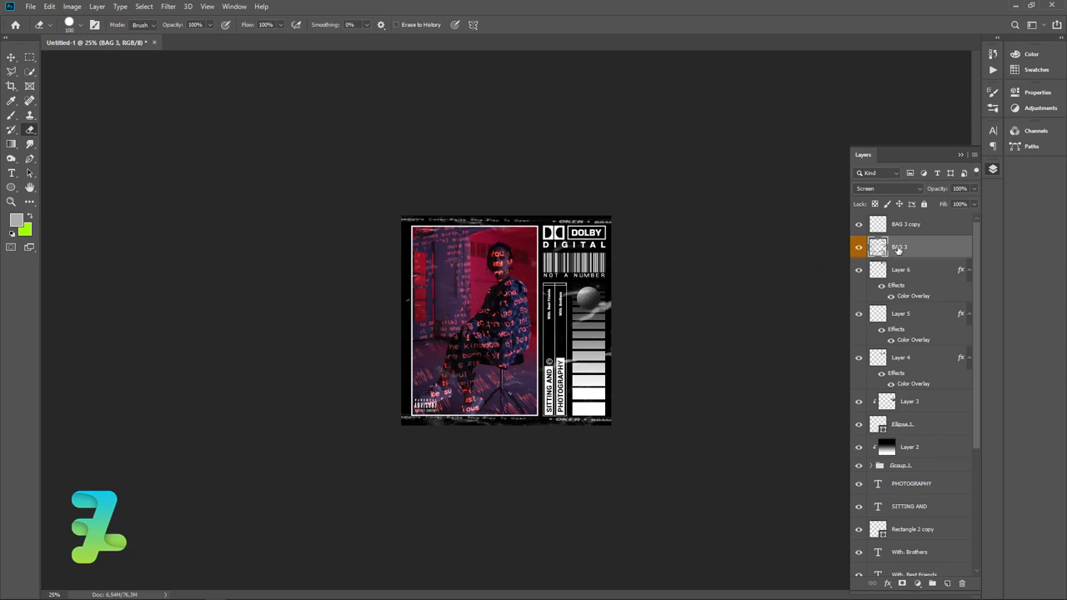
click(10, 57)
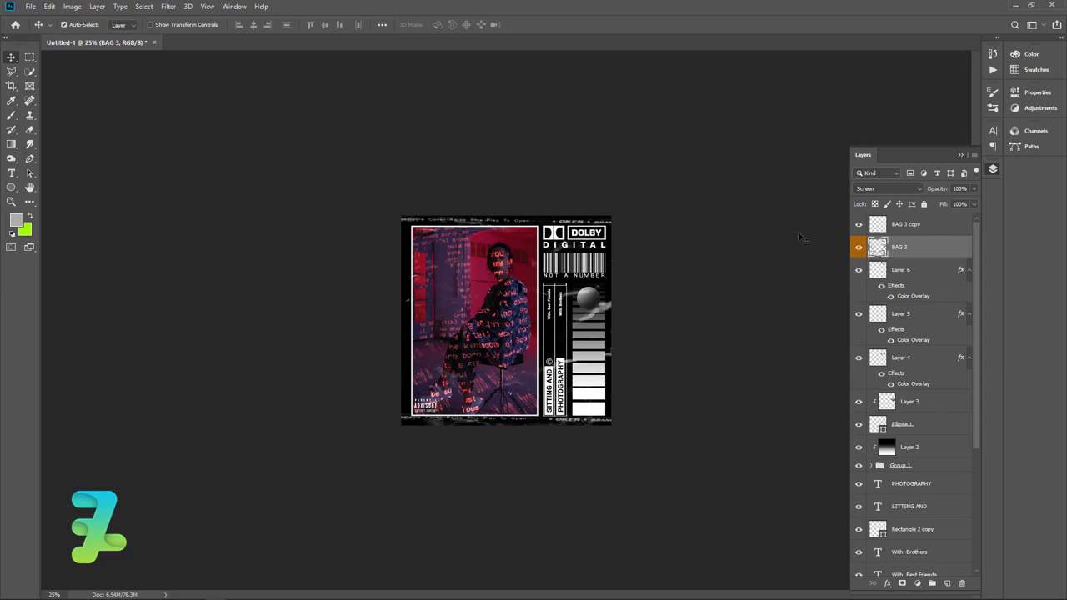
double_click(896, 230)
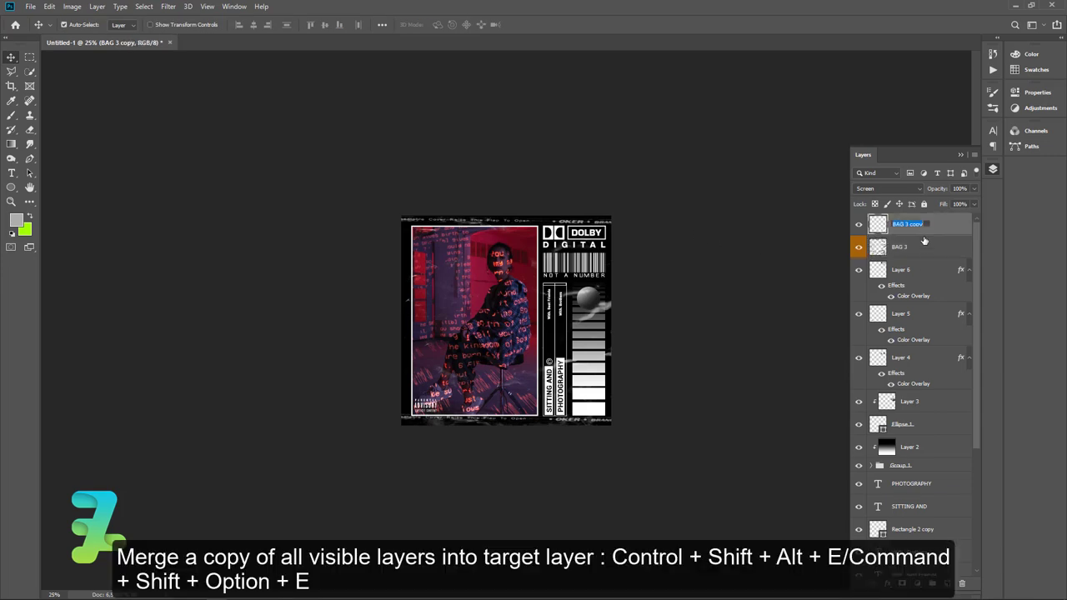
click(942, 231)
key(ctrl+shift+alt+e)
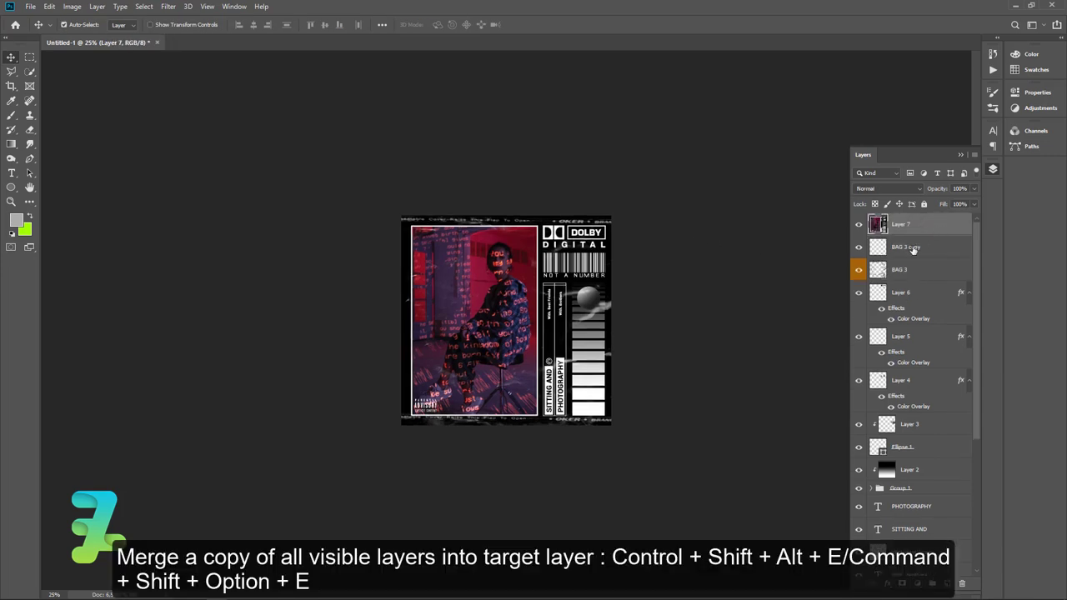